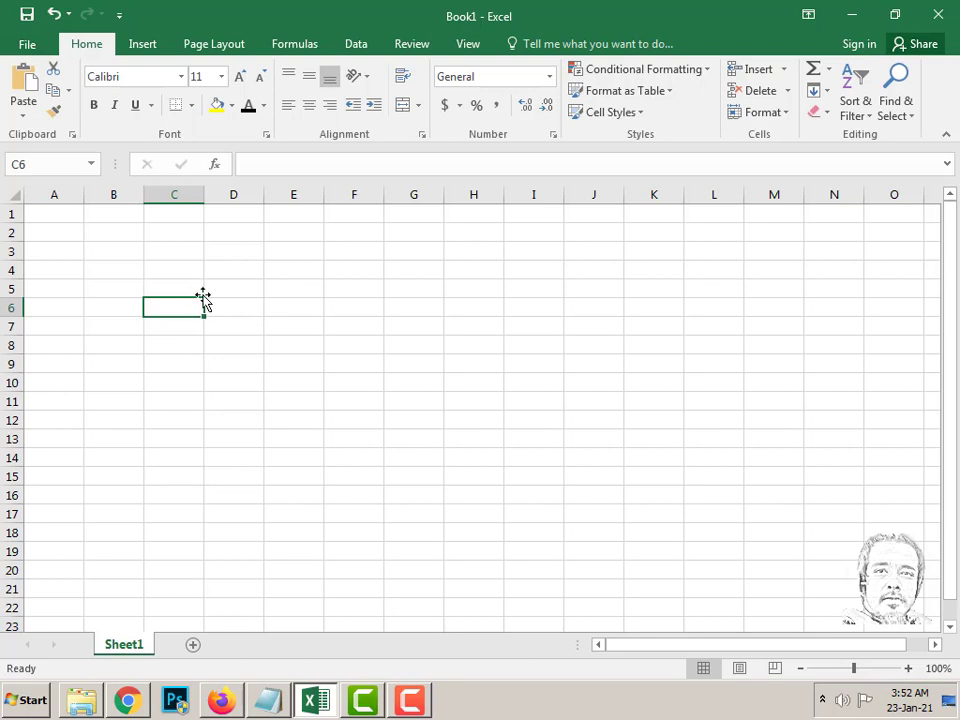
# - Select D3 and C6, then browse the Insert, Page Layout, Formulas and Data tabs before returning to Home
pyautogui.click(233, 251)
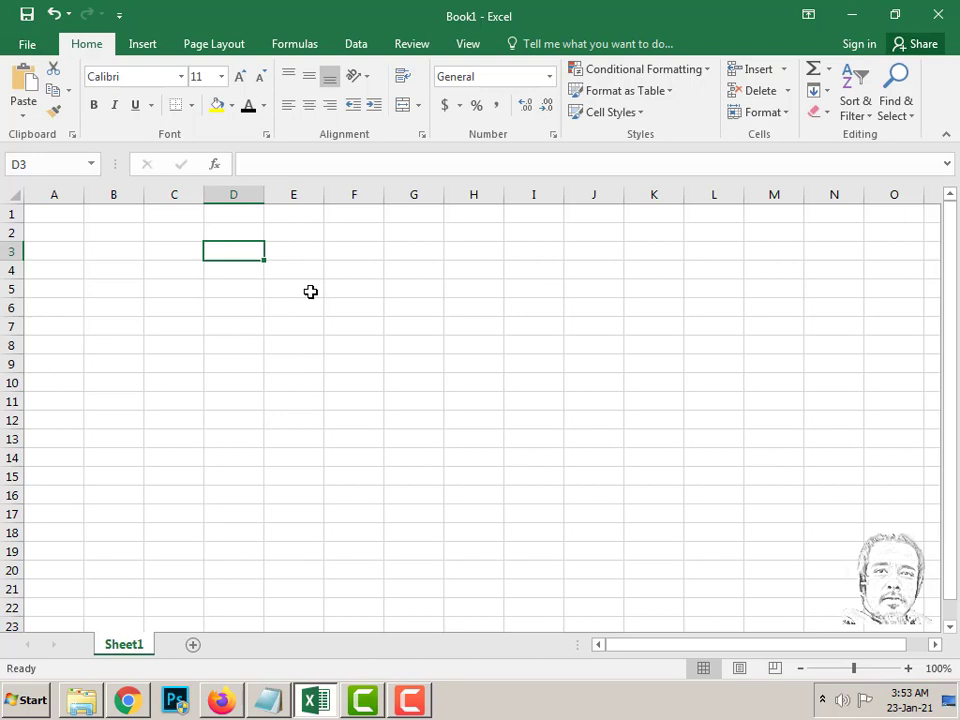
pyautogui.click(193, 309)
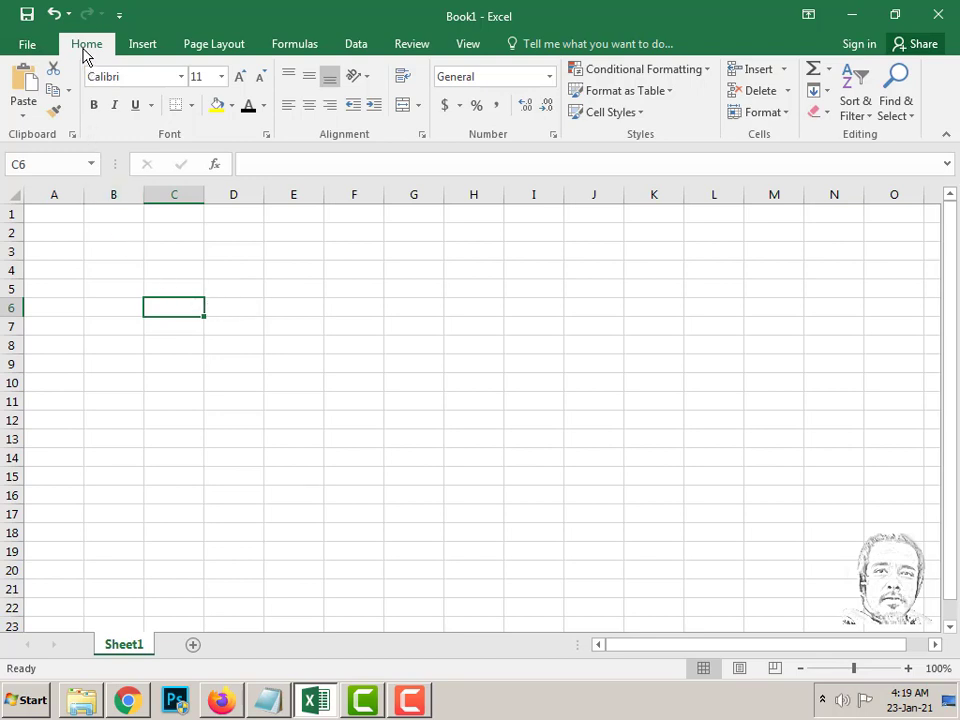
pyautogui.click(146, 47)
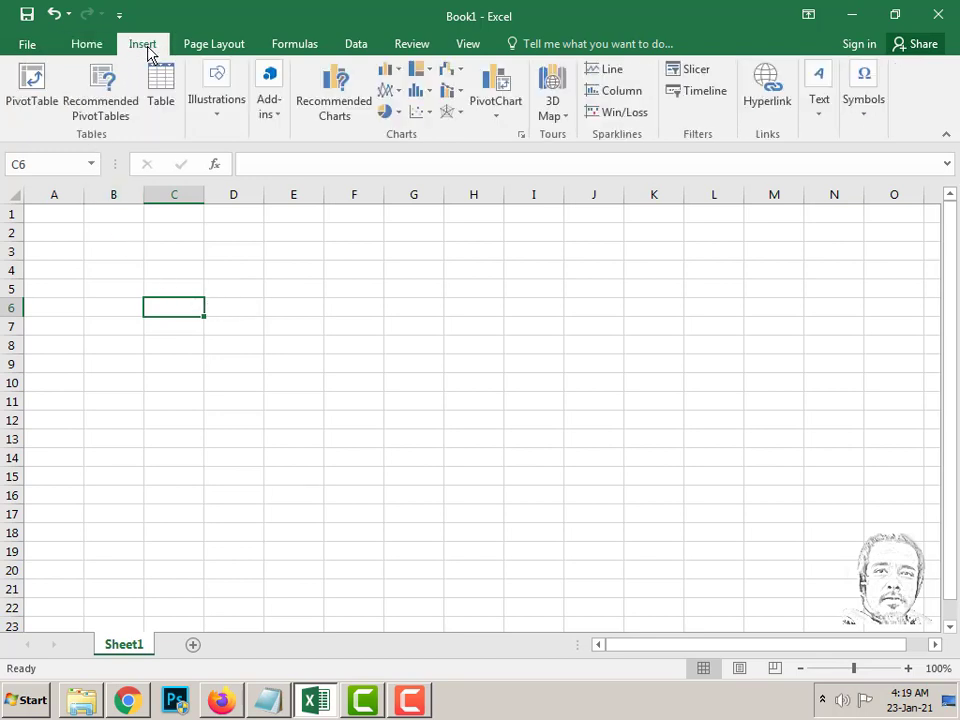
pyautogui.click(213, 50)
pyautogui.click(297, 50)
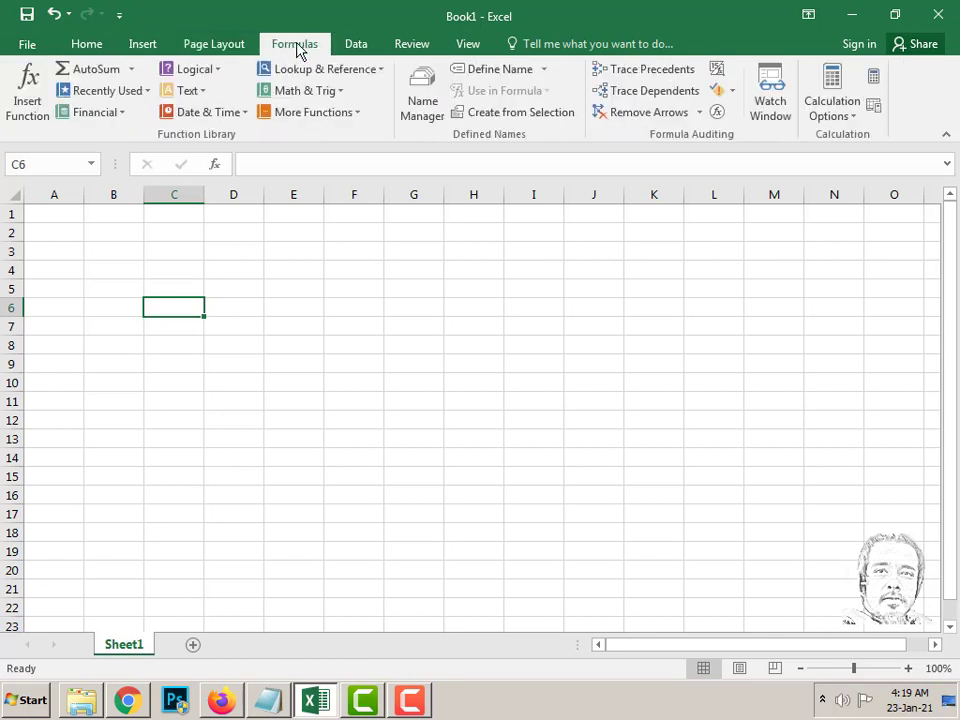
pyautogui.click(353, 50)
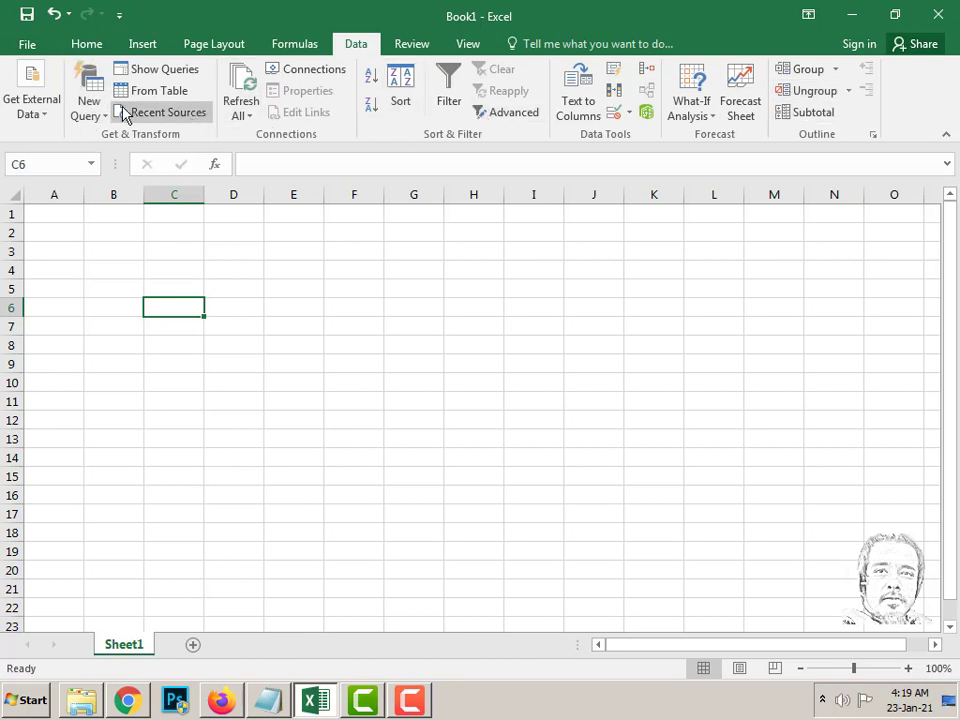
pyautogui.click(87, 44)
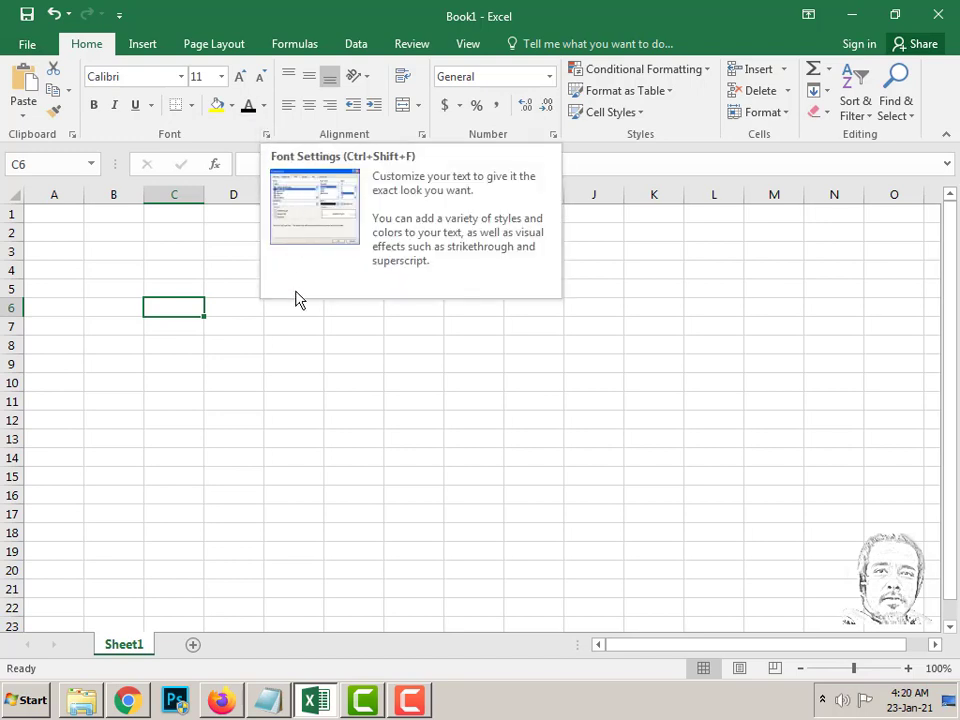
# - Select columns A through D and rows 1 through 3 one at a time
pyautogui.click(311, 167)
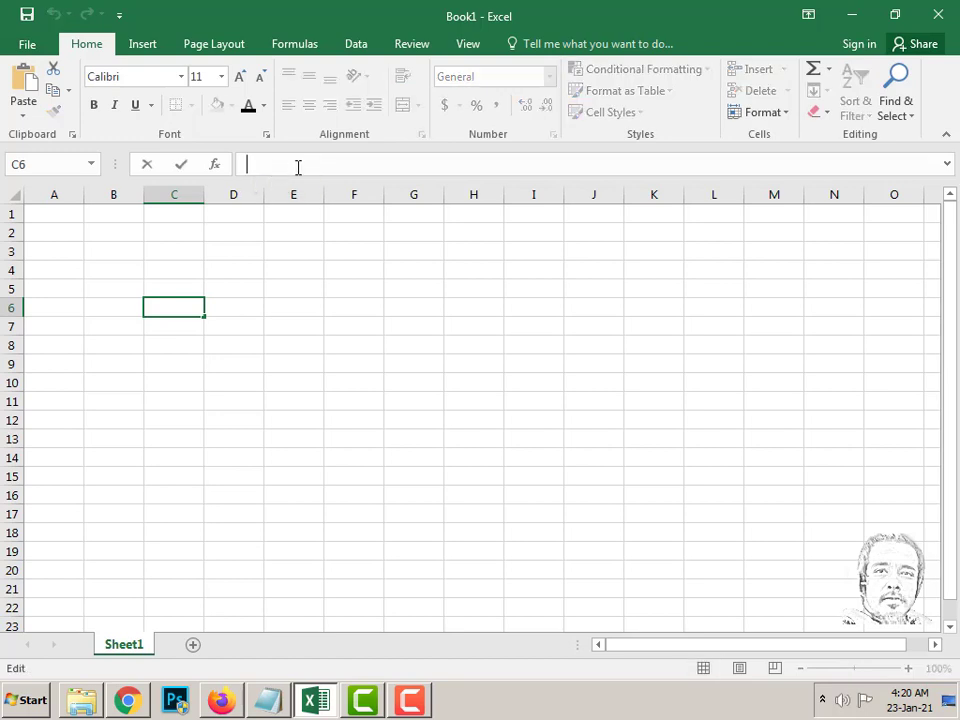
pyautogui.click(55, 194)
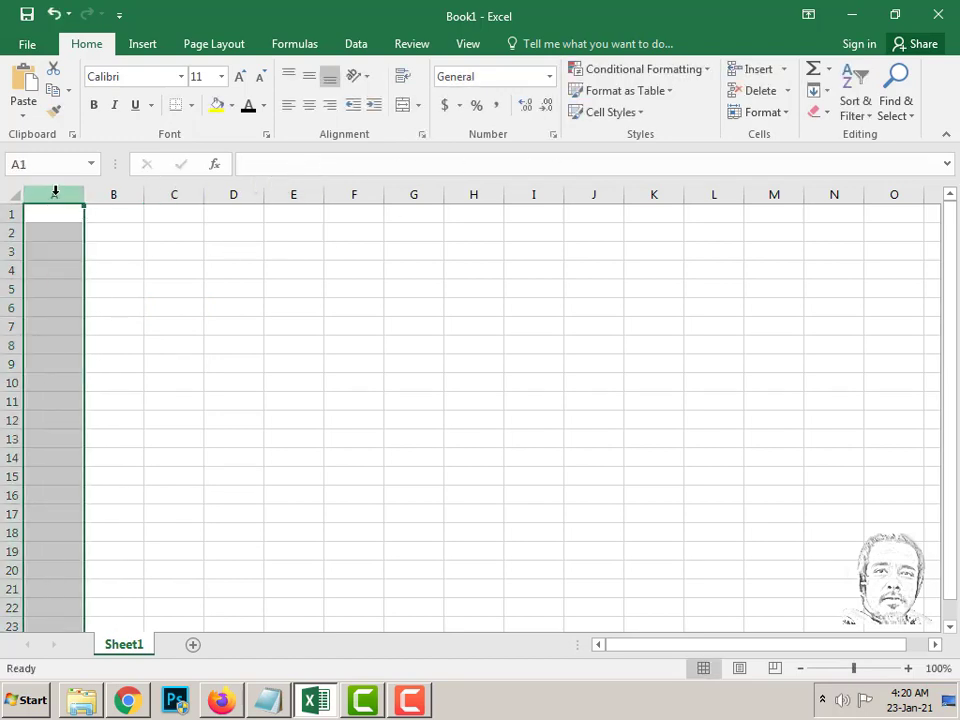
pyautogui.click(115, 194)
pyautogui.click(176, 194)
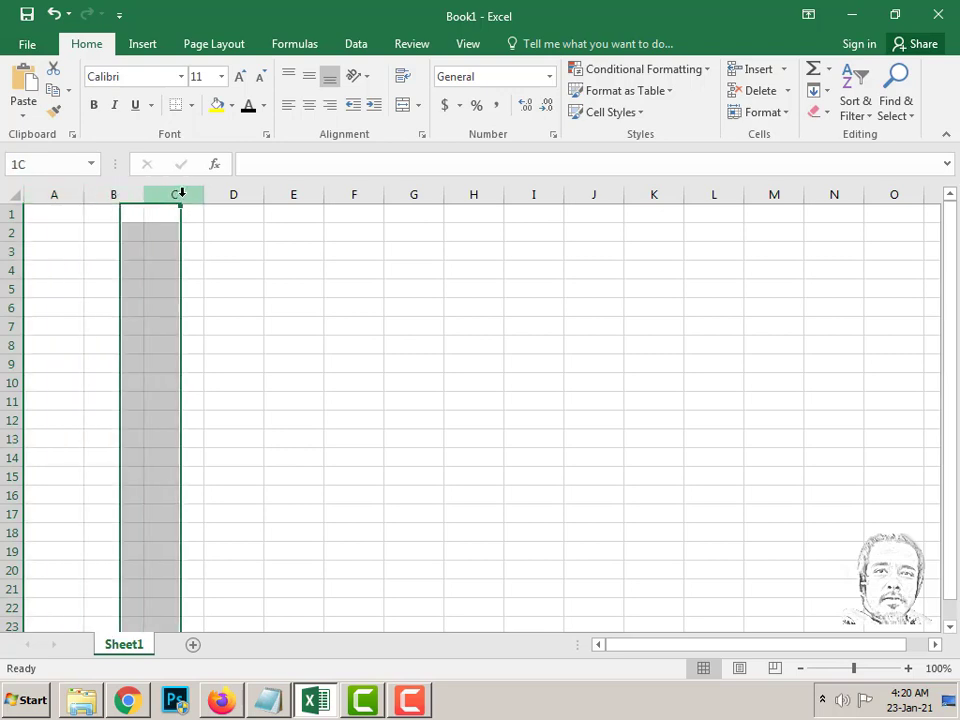
pyautogui.click(242, 194)
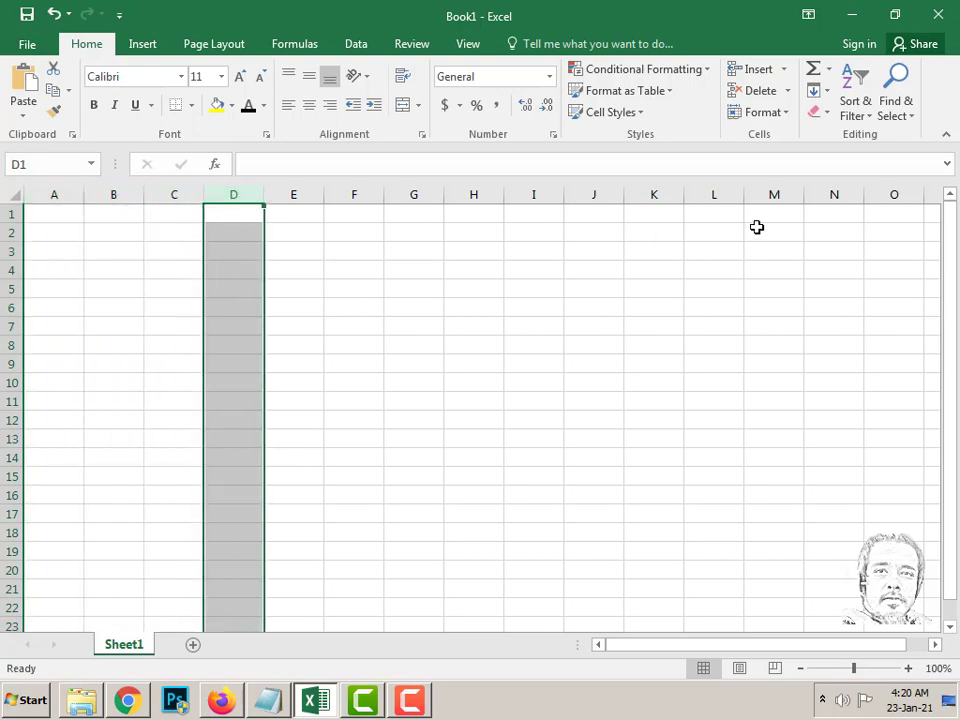
pyautogui.click(8, 214)
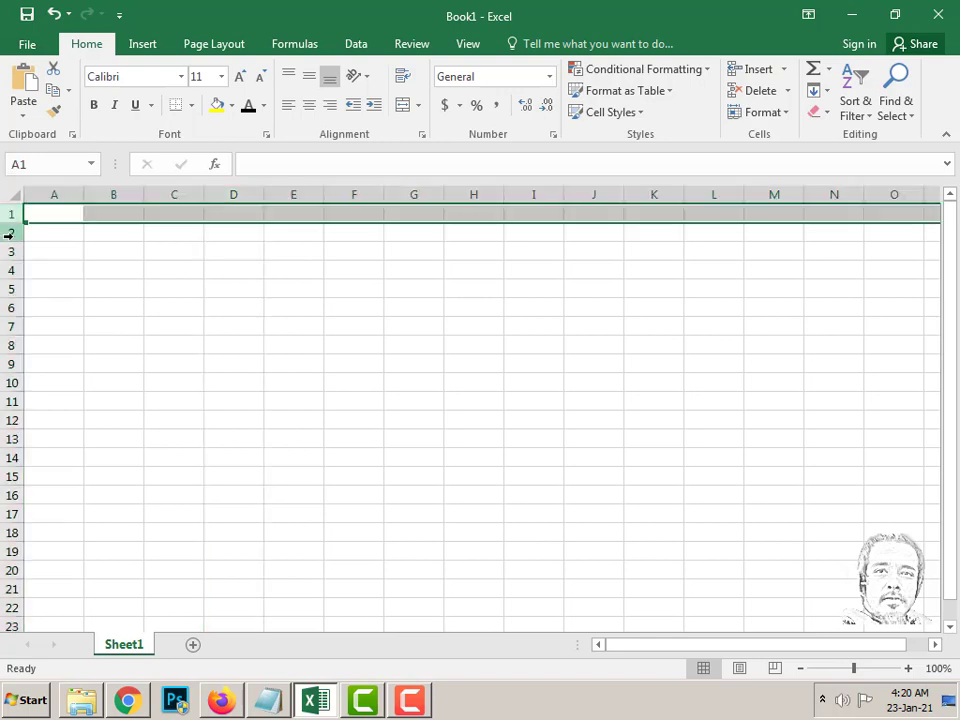
pyautogui.click(10, 233)
pyautogui.click(12, 252)
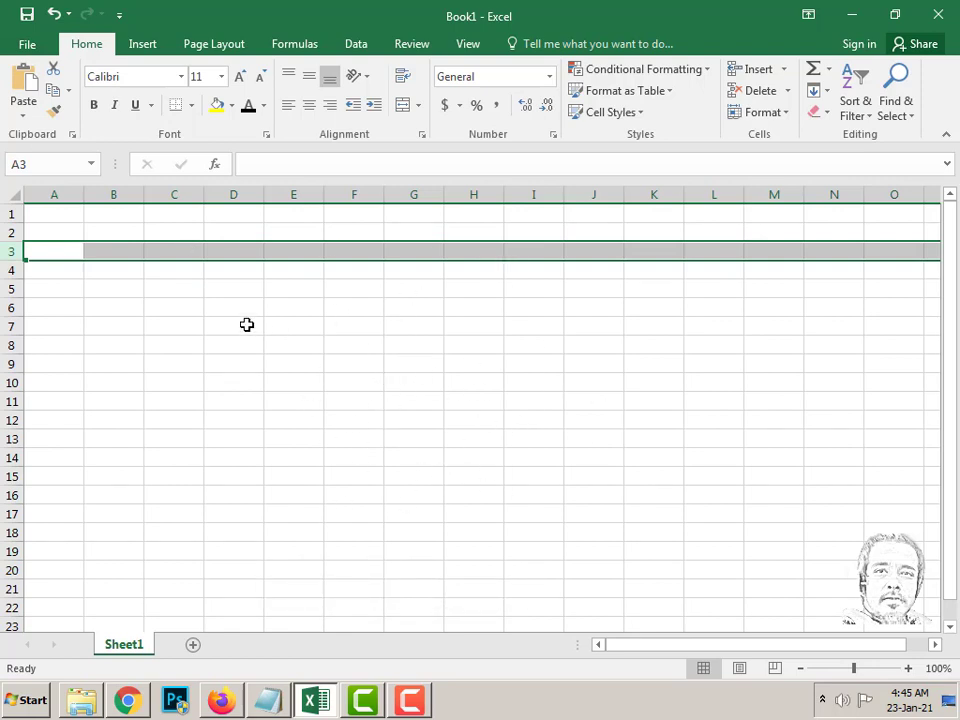
# - Select cells D6, E6, F6, C7, B4 and C6 in turn
pyautogui.click(214, 313)
pyautogui.click(281, 313)
pyautogui.click(356, 311)
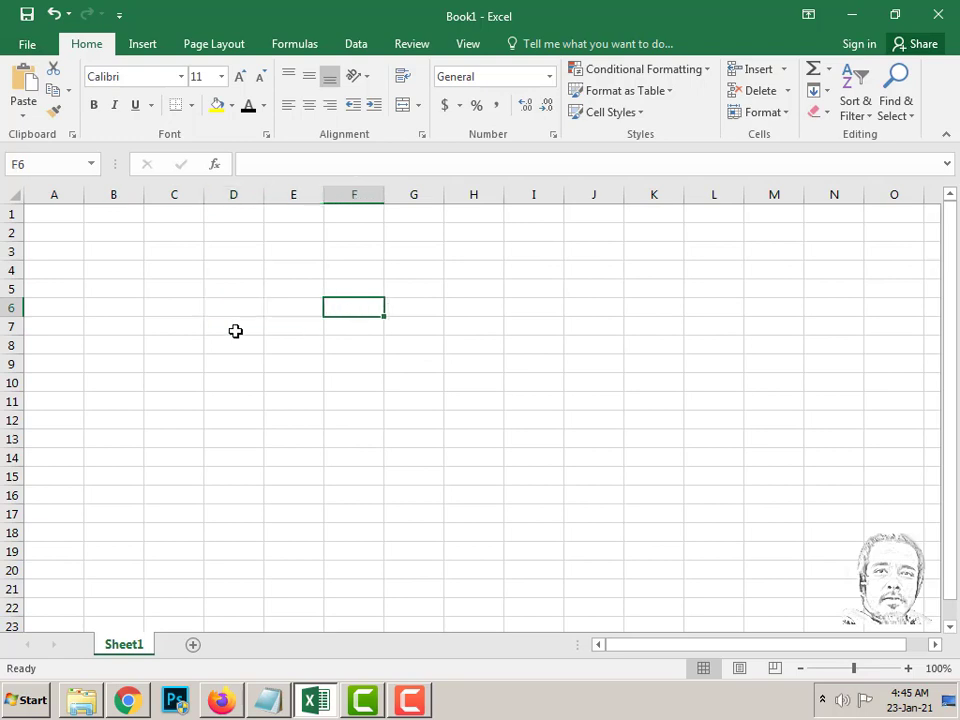
pyautogui.click(185, 324)
pyautogui.click(137, 275)
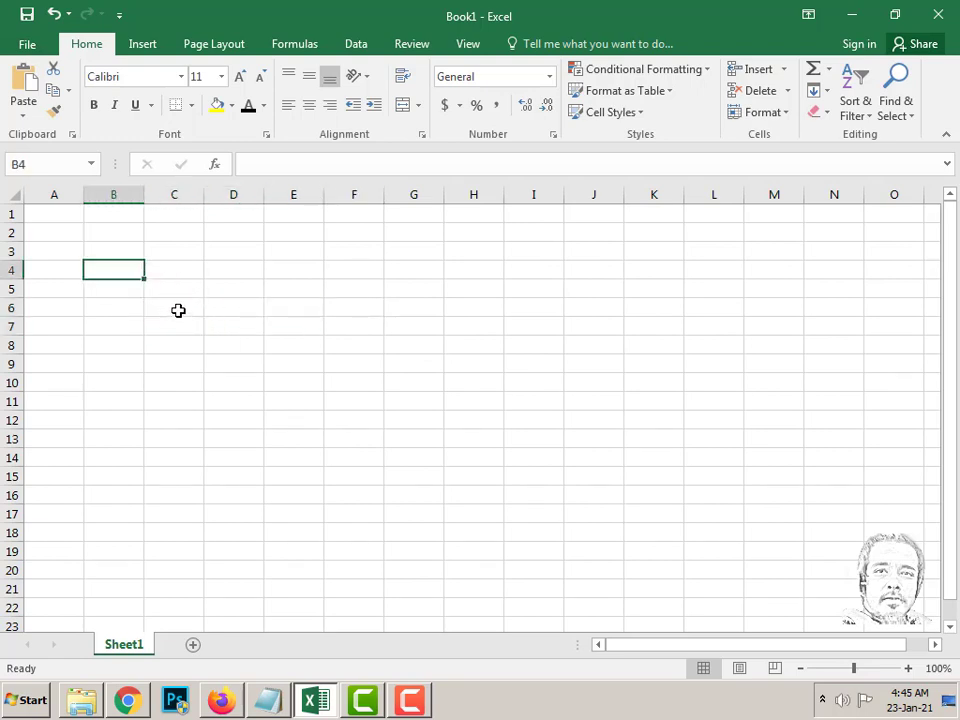
pyautogui.click(178, 311)
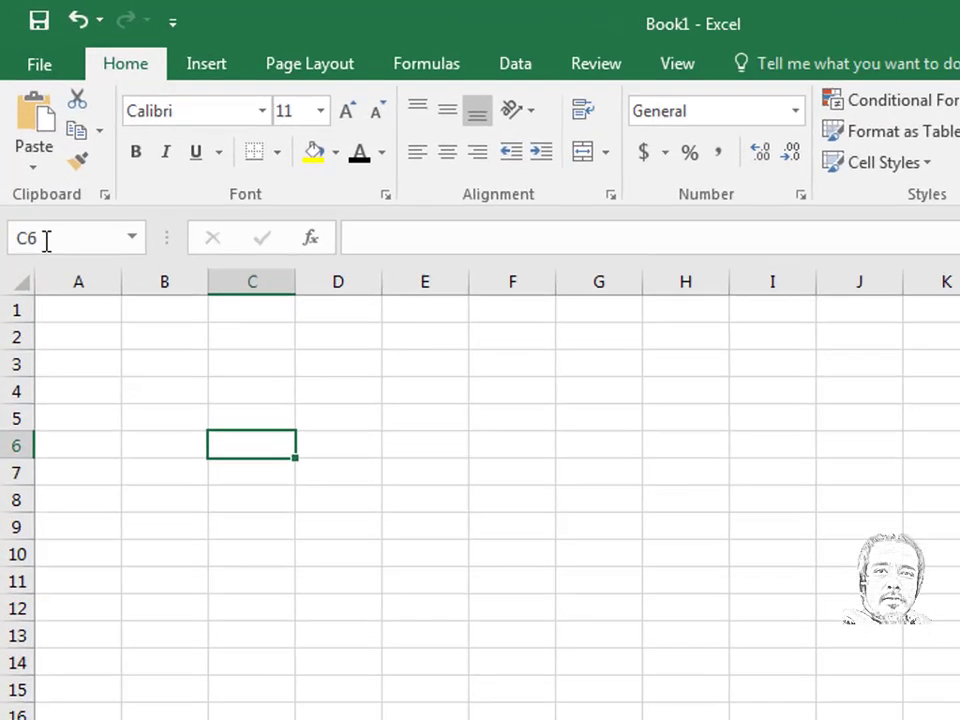
# - Highlight the Name Box address, pick E7 and D8, then select D6:F10
pyautogui.click(30, 164)
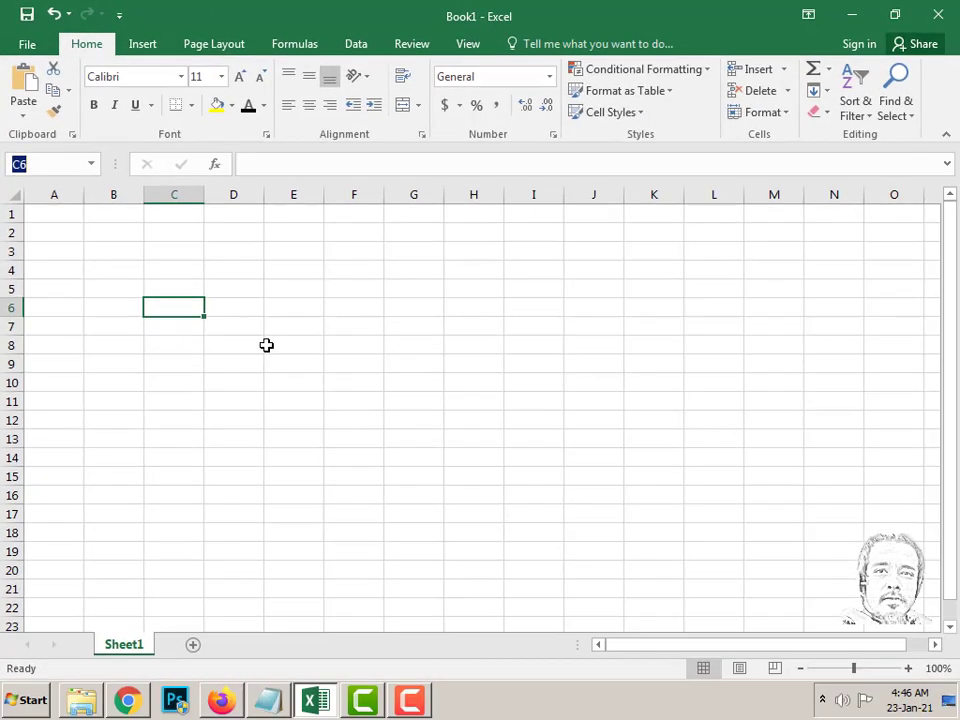
pyautogui.click(276, 320)
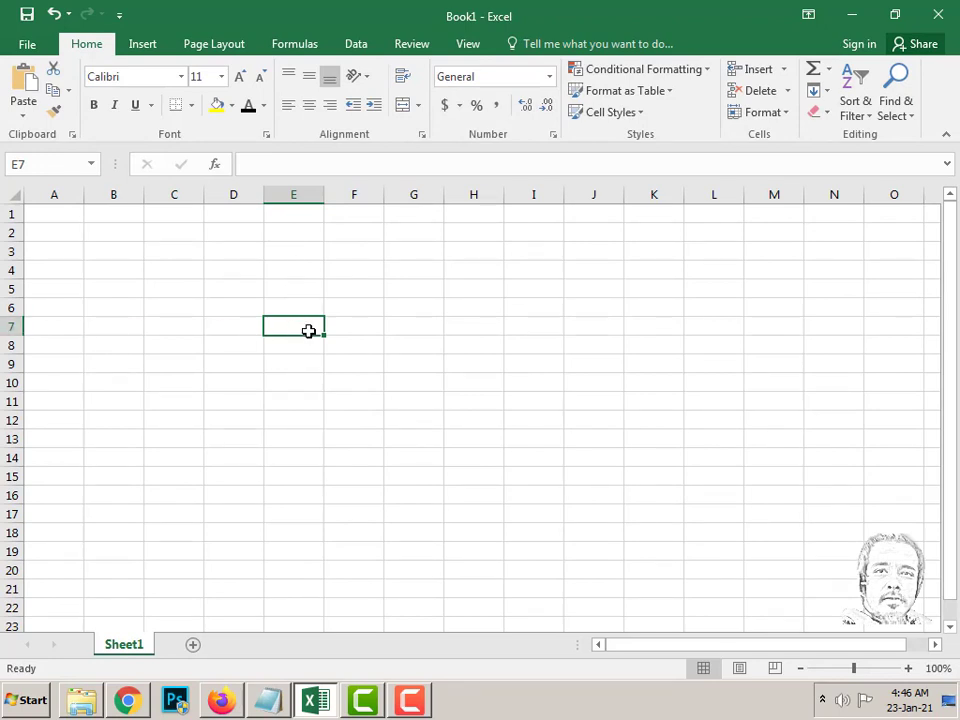
pyautogui.click(248, 343)
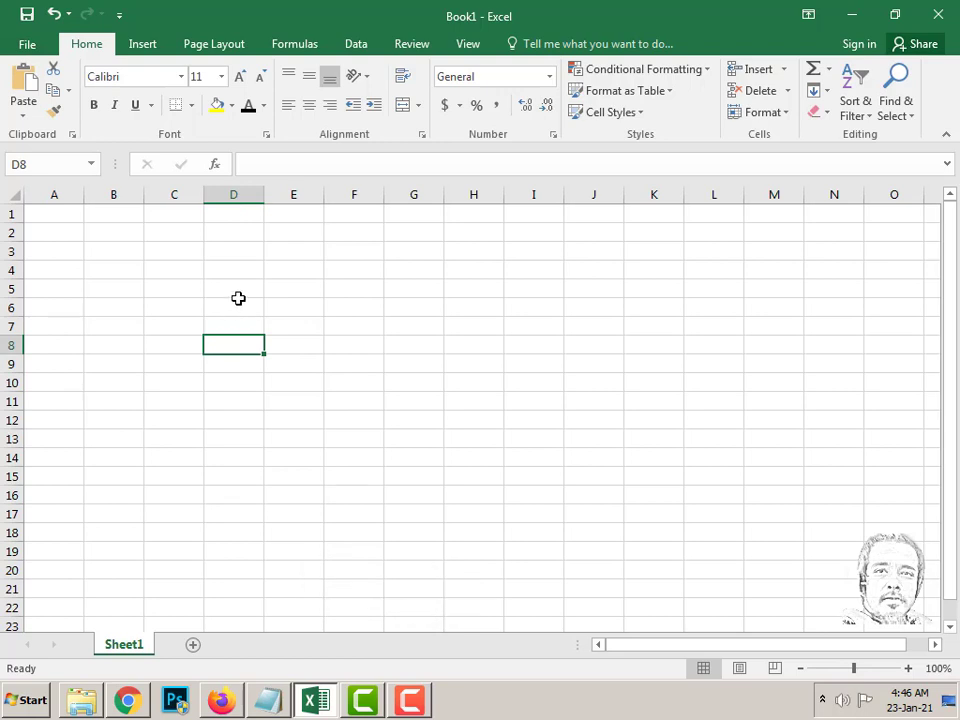
pyautogui.moveTo(238, 300); pyautogui.dragTo(339, 380)
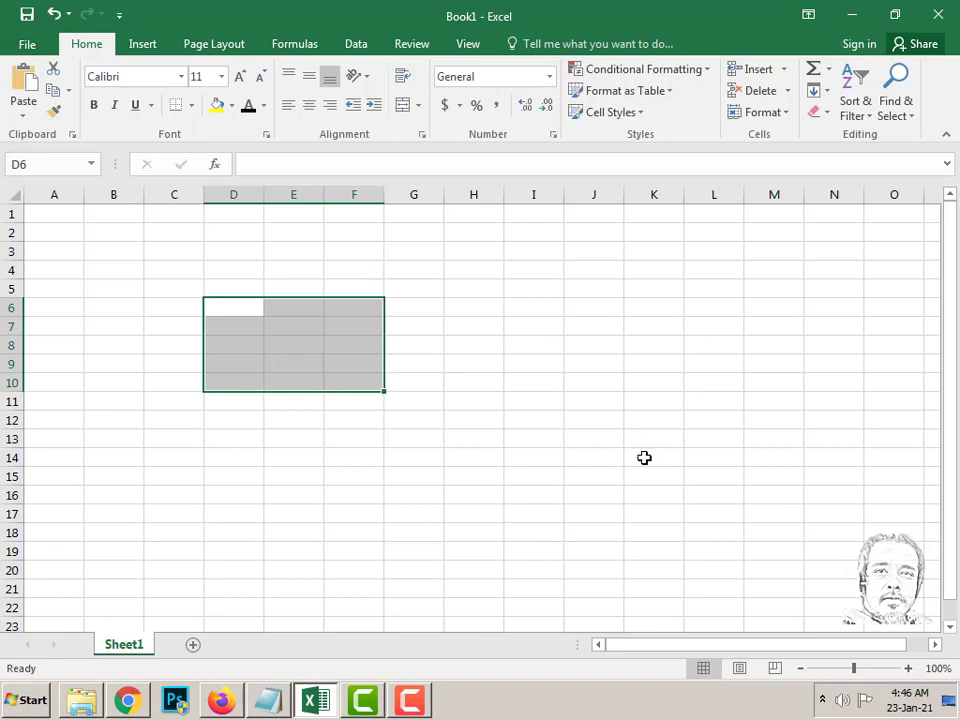
pyautogui.write('D')
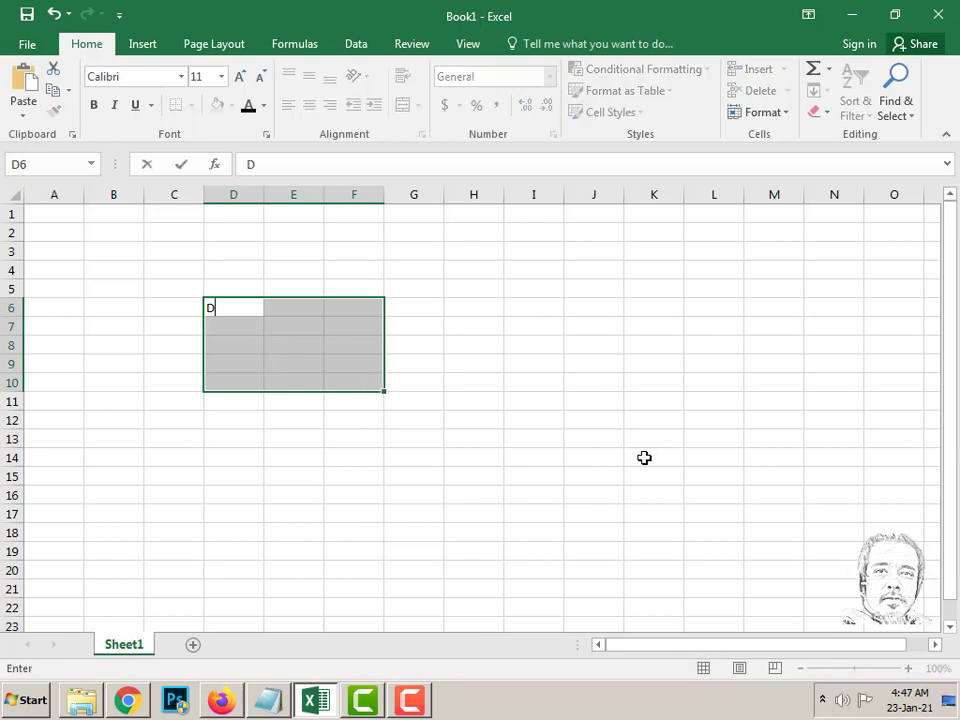
pyautogui.write('6:F10')
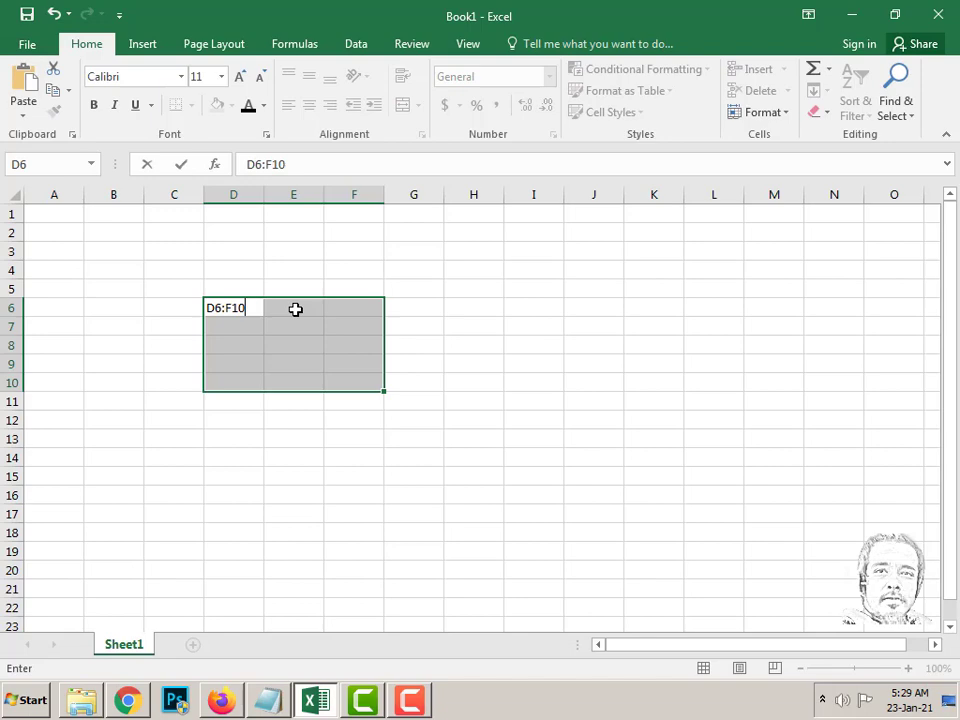
pyautogui.press('Escape')
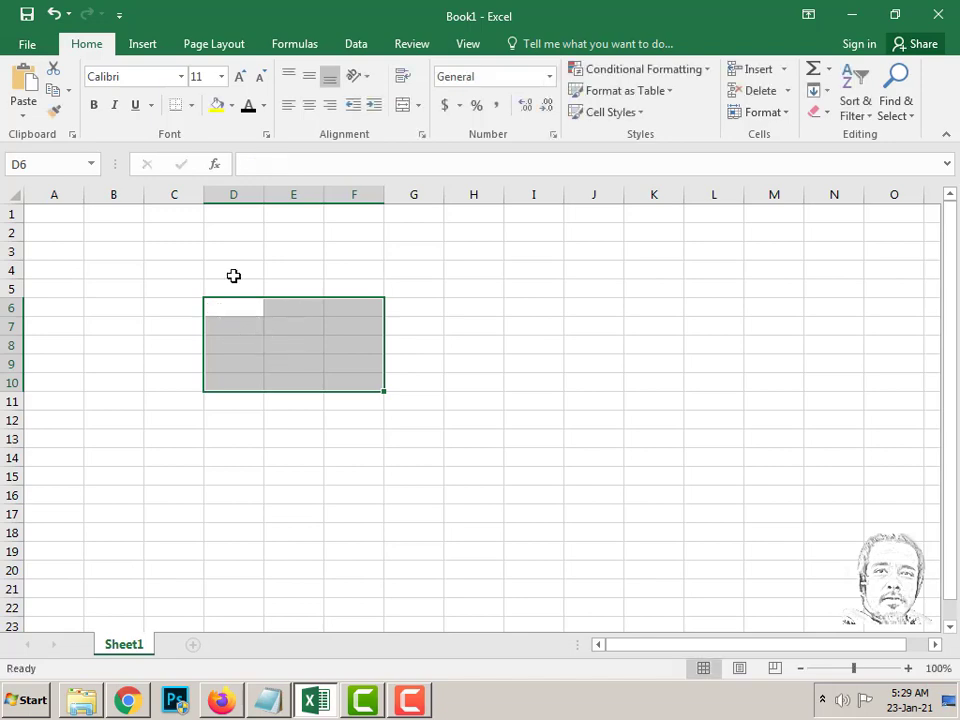
pyautogui.click(233, 275)
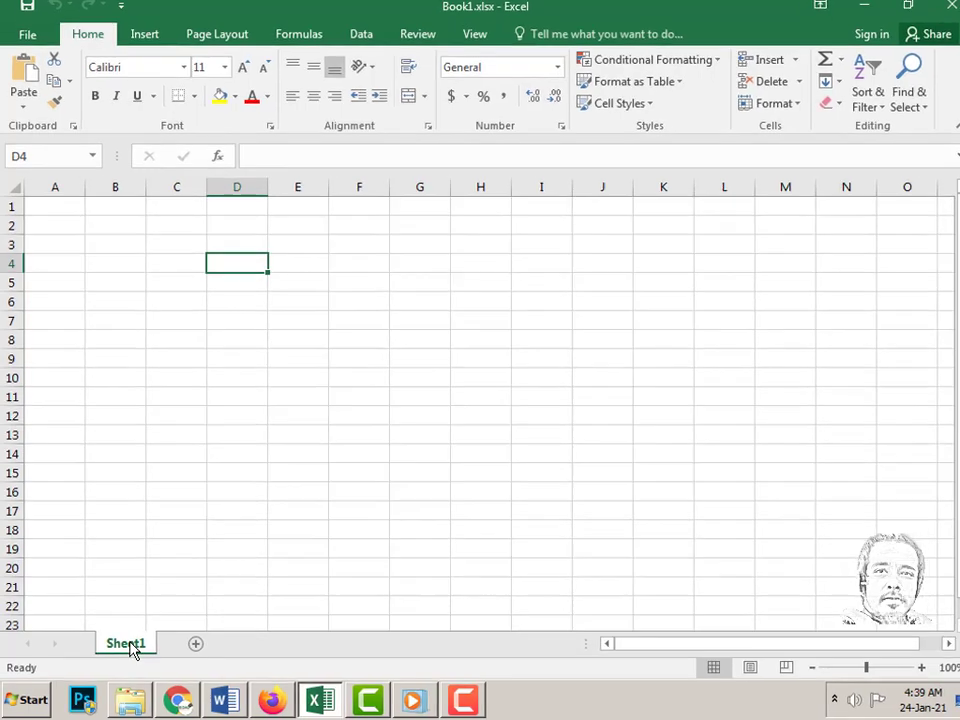
# - Rename Sheet1 to 'Resultshet -1'
pyautogui.rightClick(128, 648)
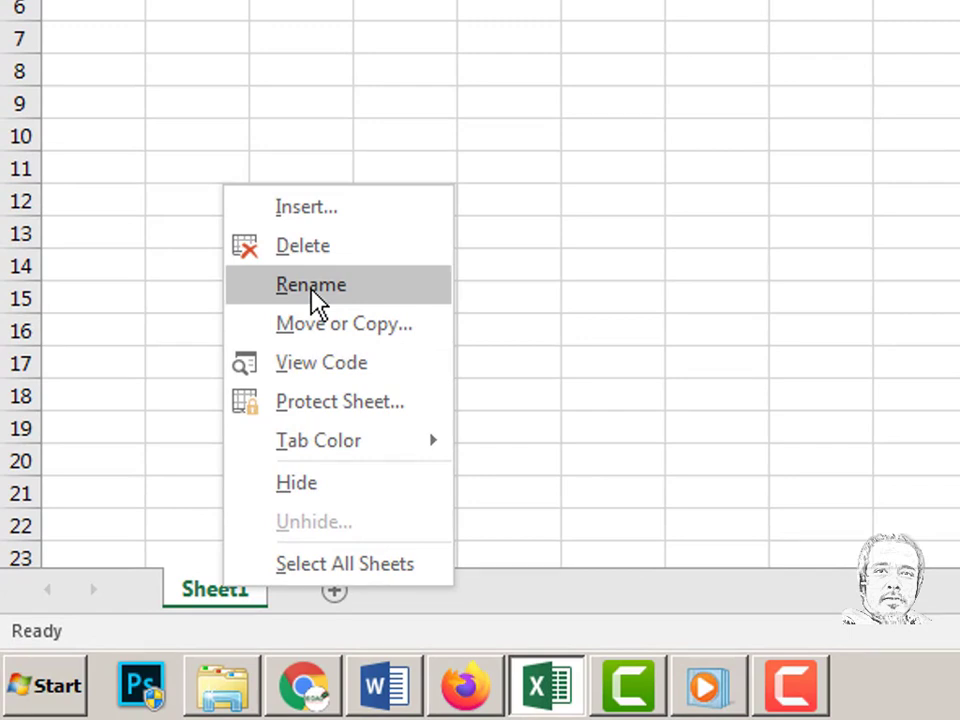
pyautogui.click(311, 286)
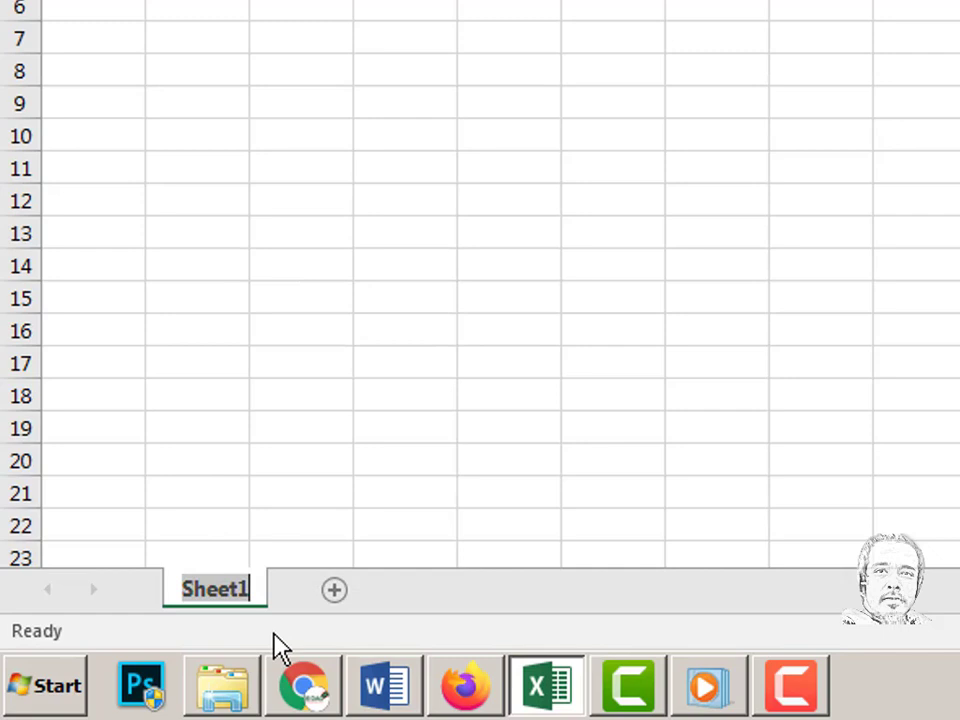
pyautogui.write('Result')
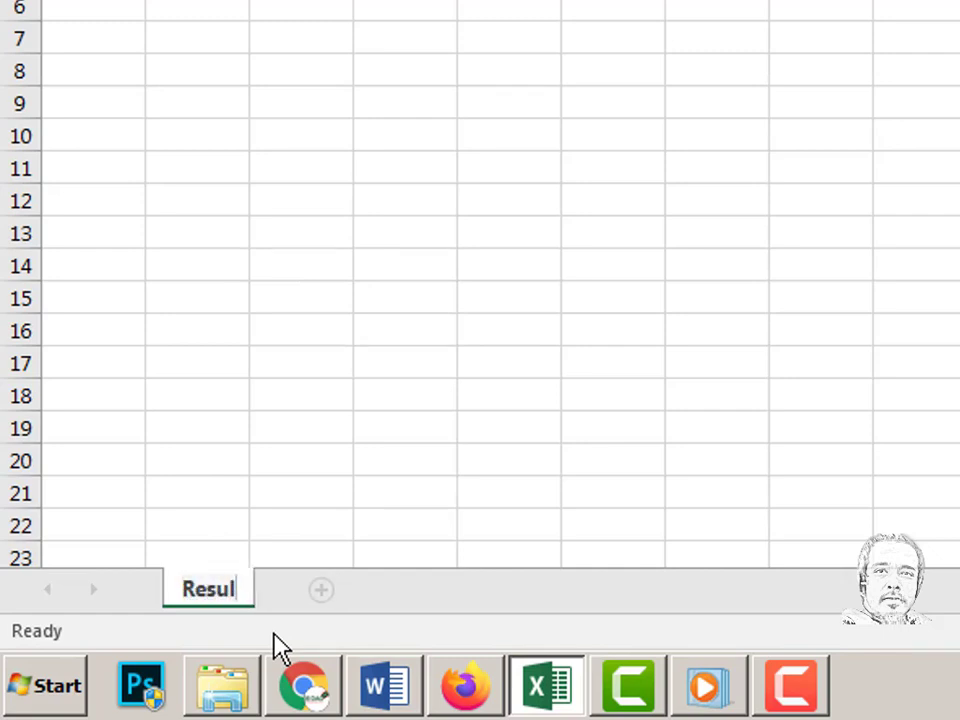
pyautogui.write('shet -1')
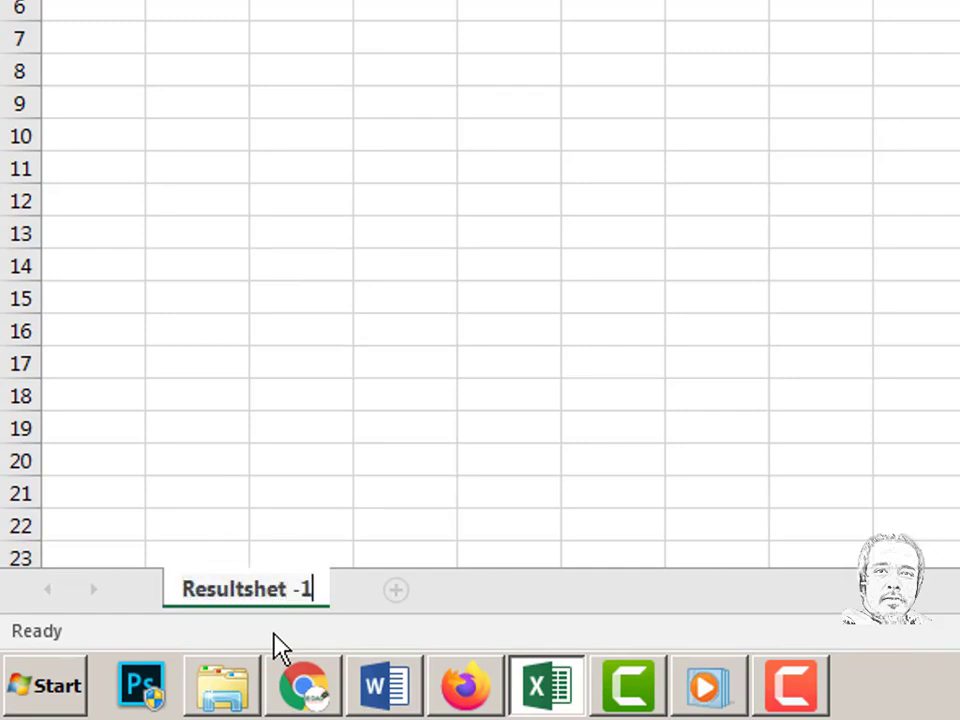
pyautogui.press('Return')
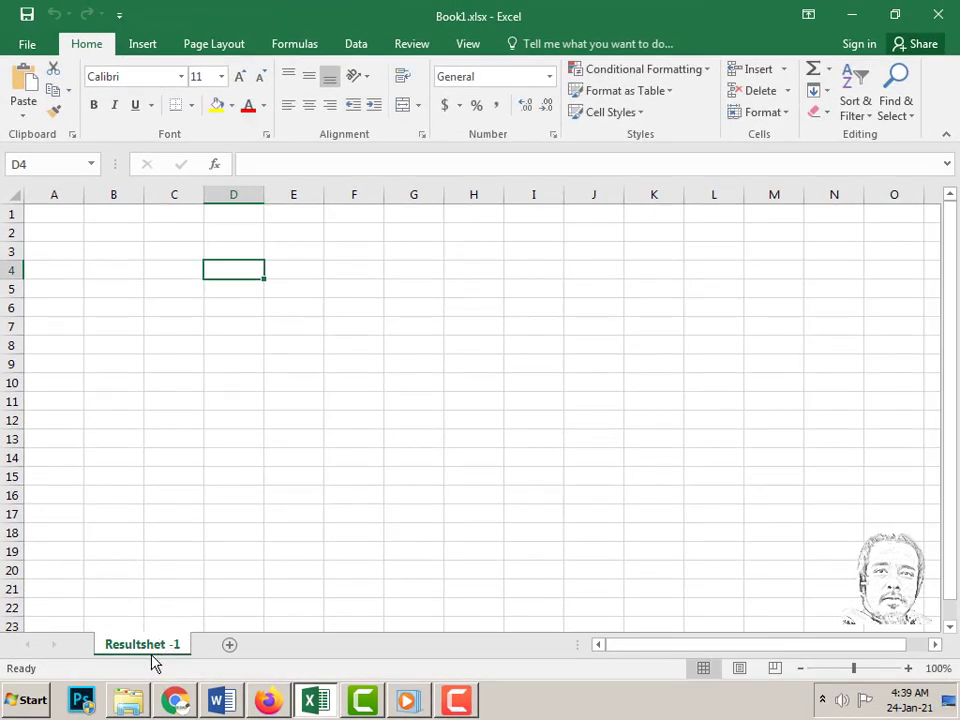
# - Add two new sheets, then return to the Resultshet -1 sheet
pyautogui.click(230, 648)
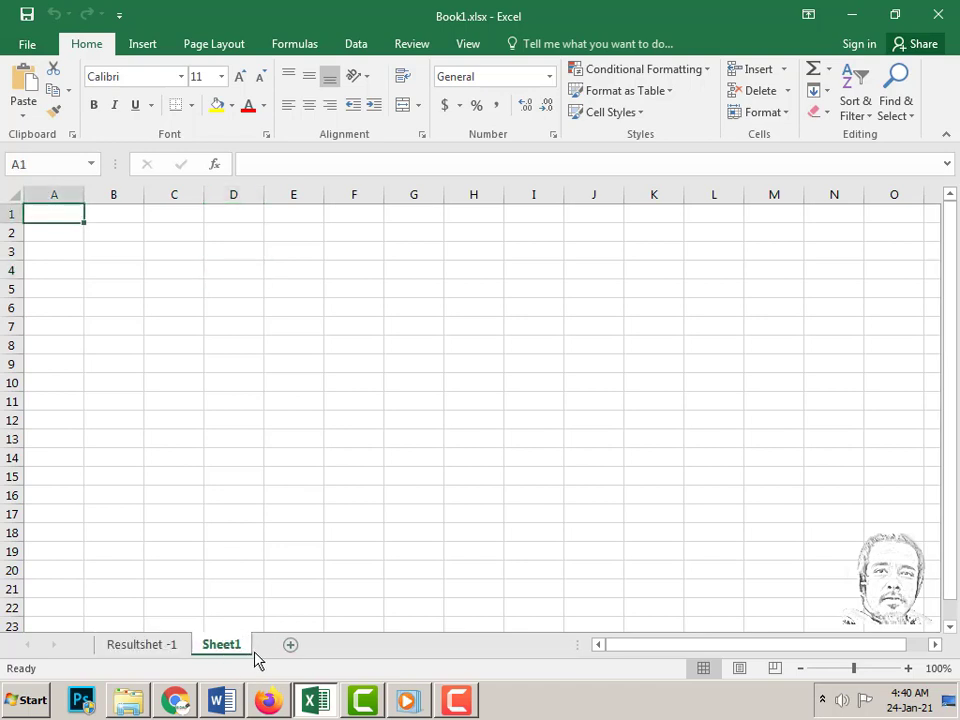
pyautogui.click(291, 649)
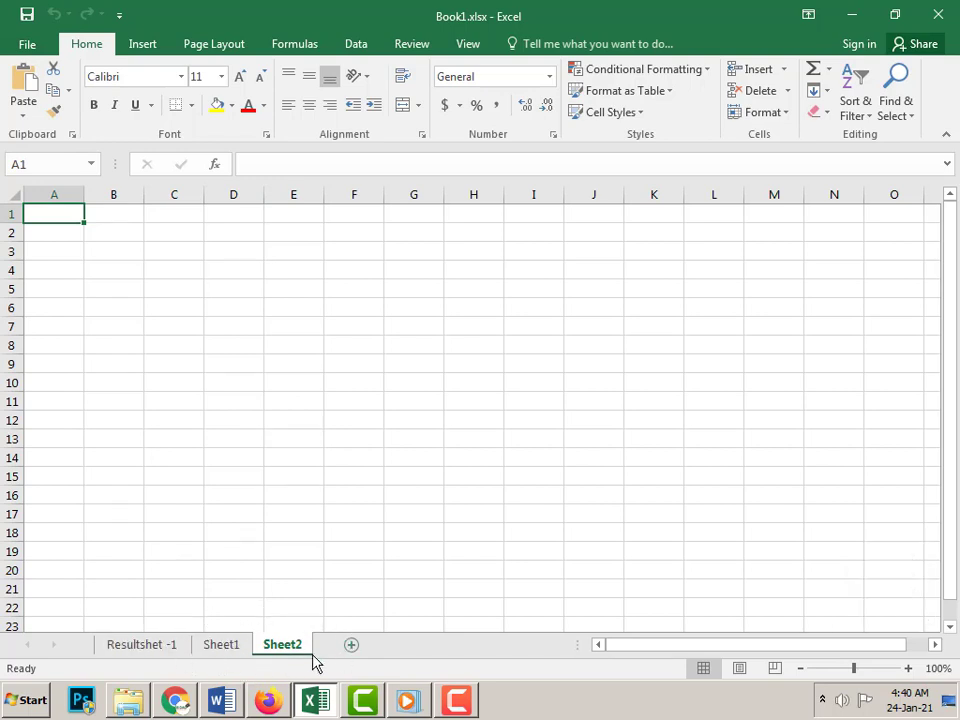
pyautogui.click(140, 646)
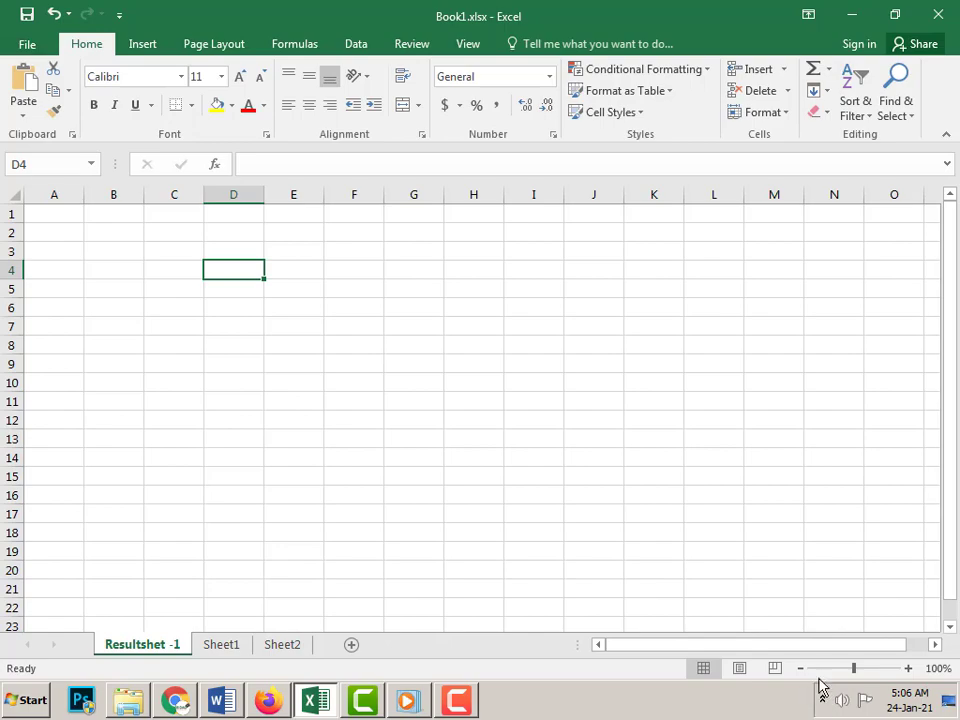
pyautogui.moveTo(853, 673)
pyautogui.mouseDown()
pyautogui.moveTo(870, 675)
pyautogui.moveTo(841, 676)
pyautogui.moveTo(865, 677)
pyautogui.moveTo(853, 677)
pyautogui.mouseUp()
pyautogui.scroll(4, 795, 541)
pyautogui.scroll(-3, 795, 541)
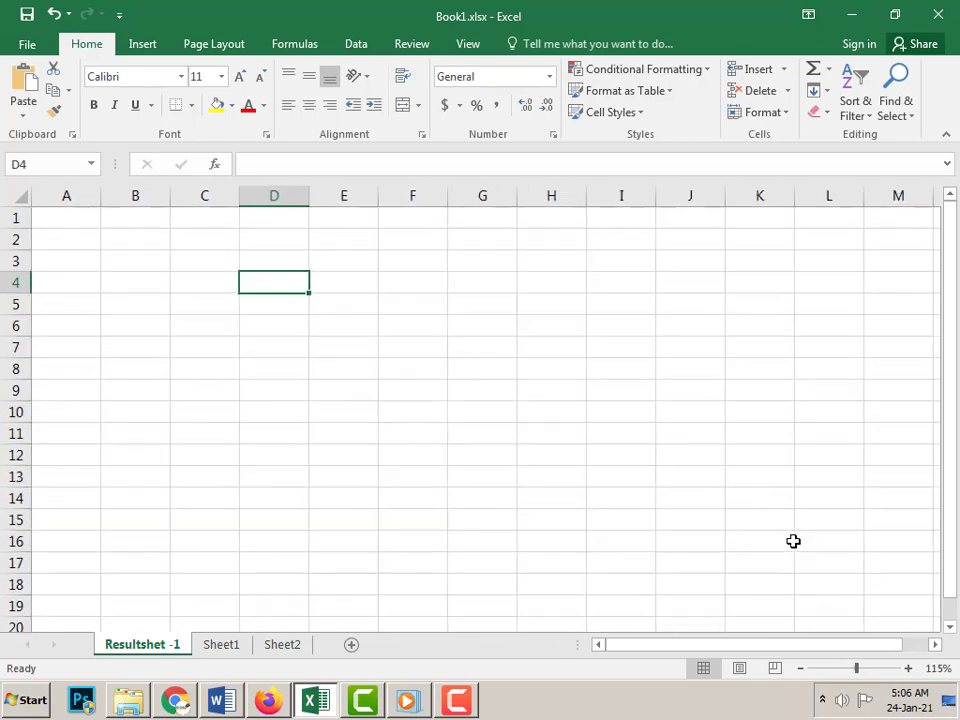
pyautogui.scroll(-1, 793, 541)
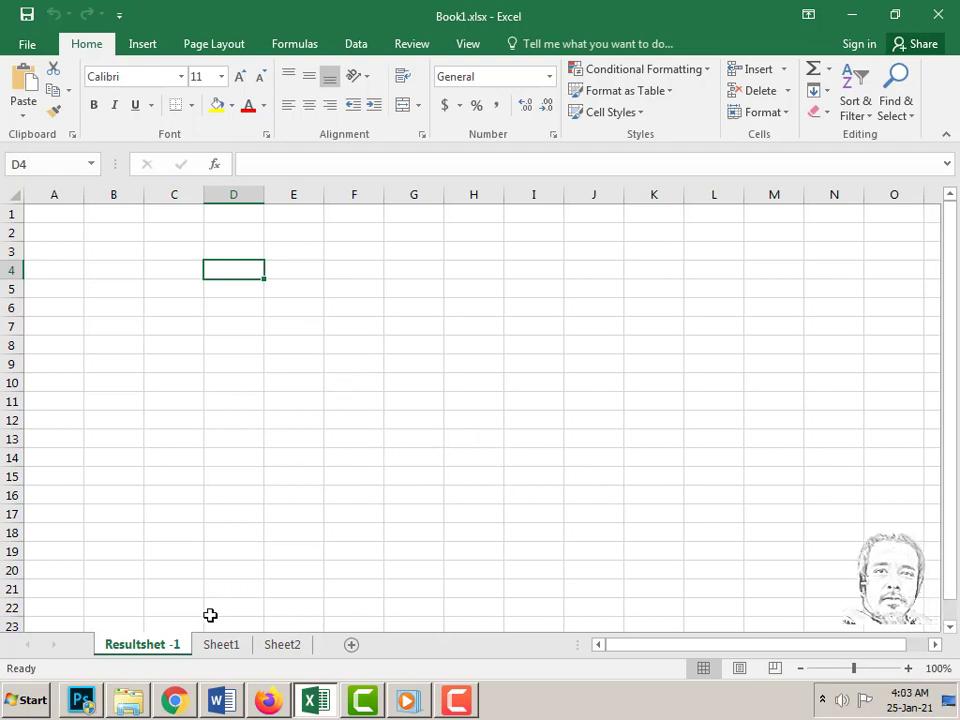
# - Insert the missing 'e' so the tab 'Resultshet -1' becomes 'Resultsheet -1'
pyautogui.doubleClick(155, 648)
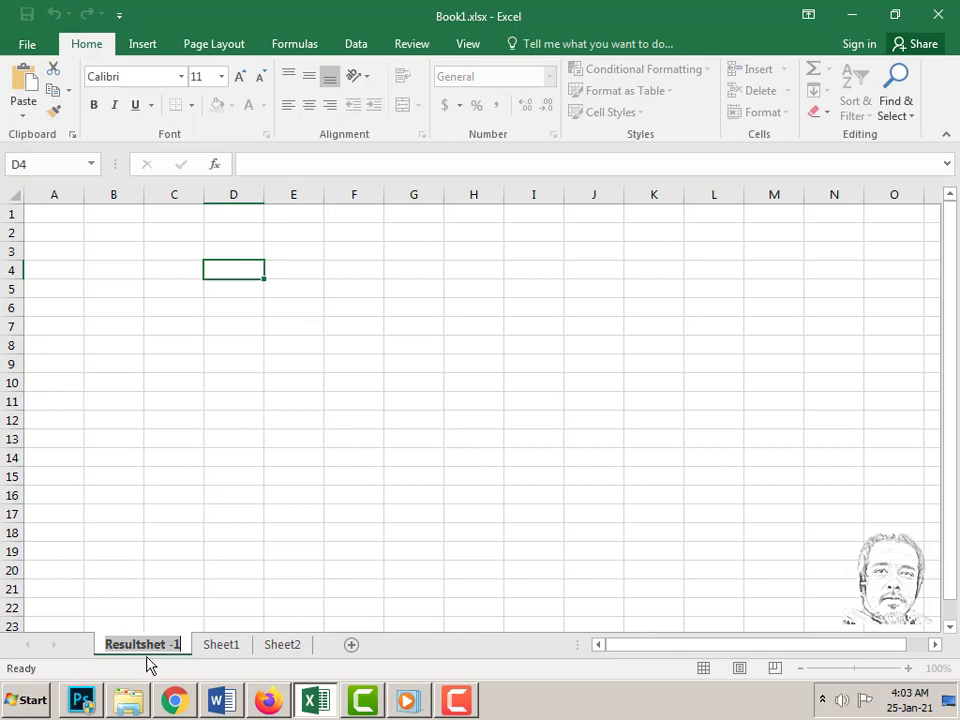
pyautogui.click(143, 644)
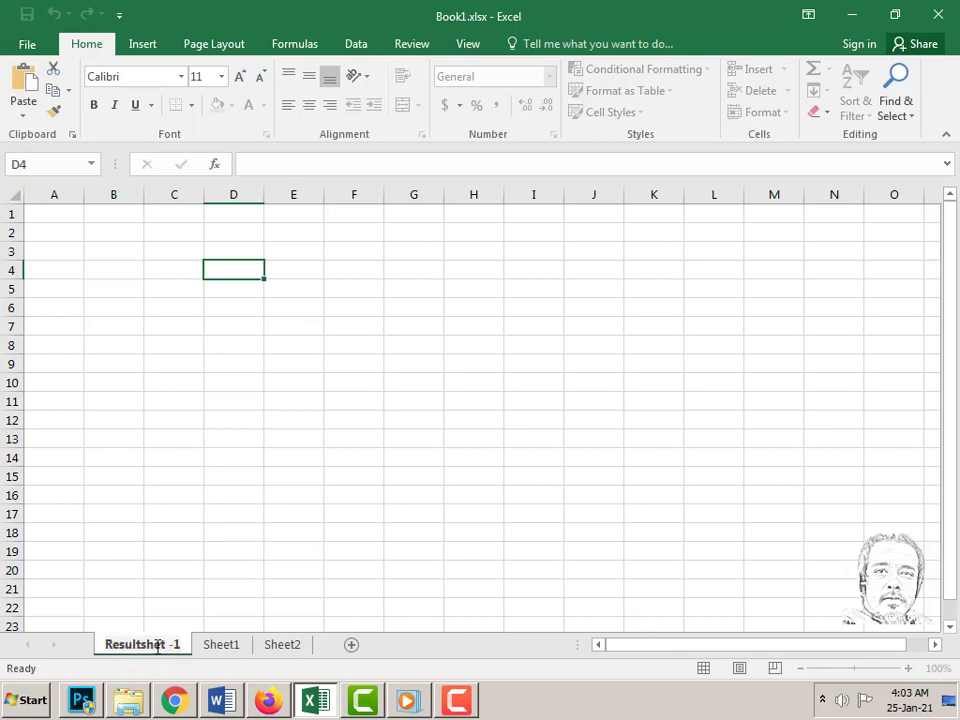
pyautogui.write('e')
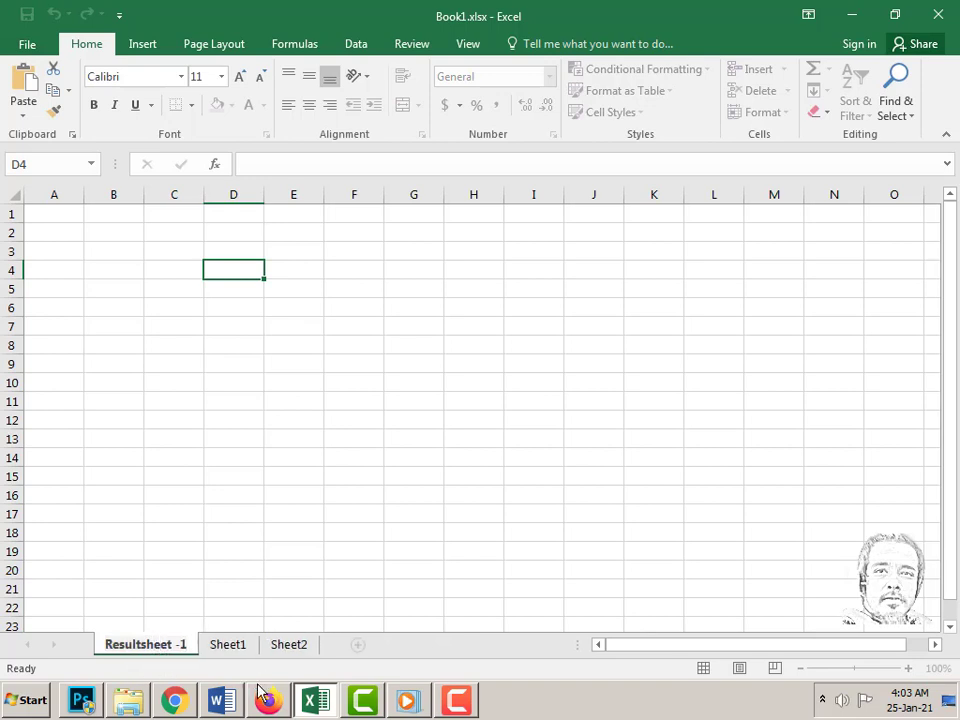
pyautogui.press('Return')
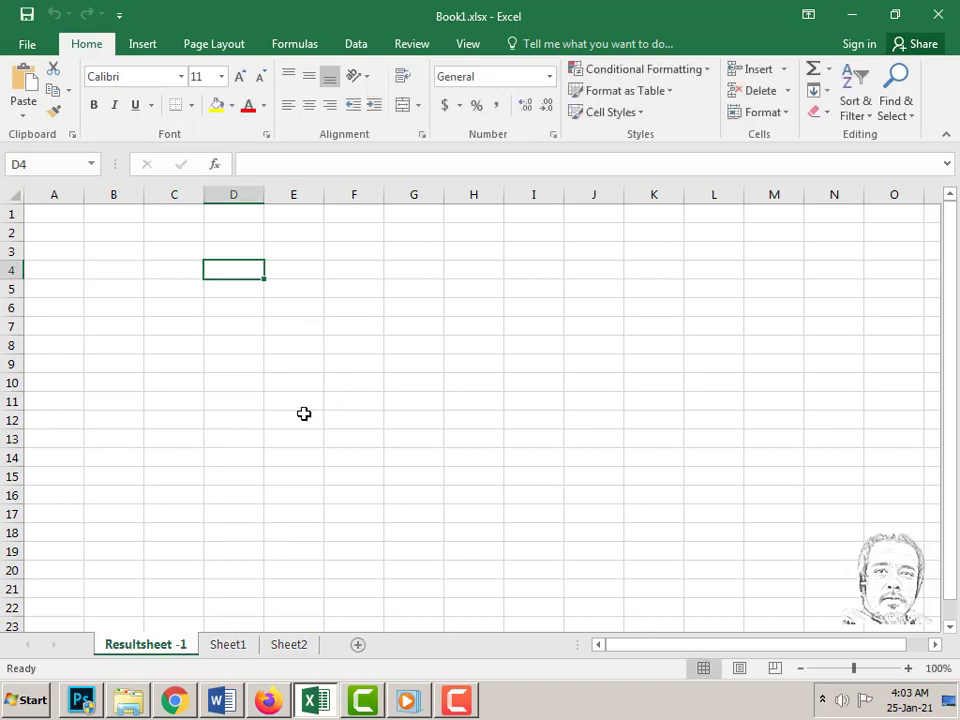
# - Enter 'Result Sheet' in A1 and move down two rows
pyautogui.click(58, 216)
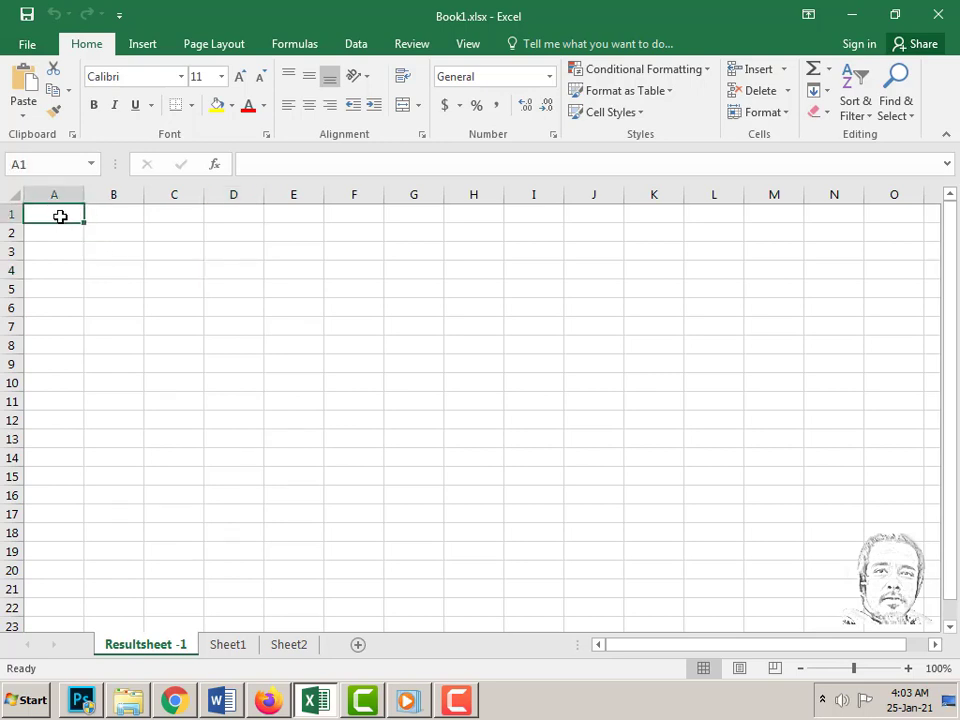
pyautogui.write('Result')
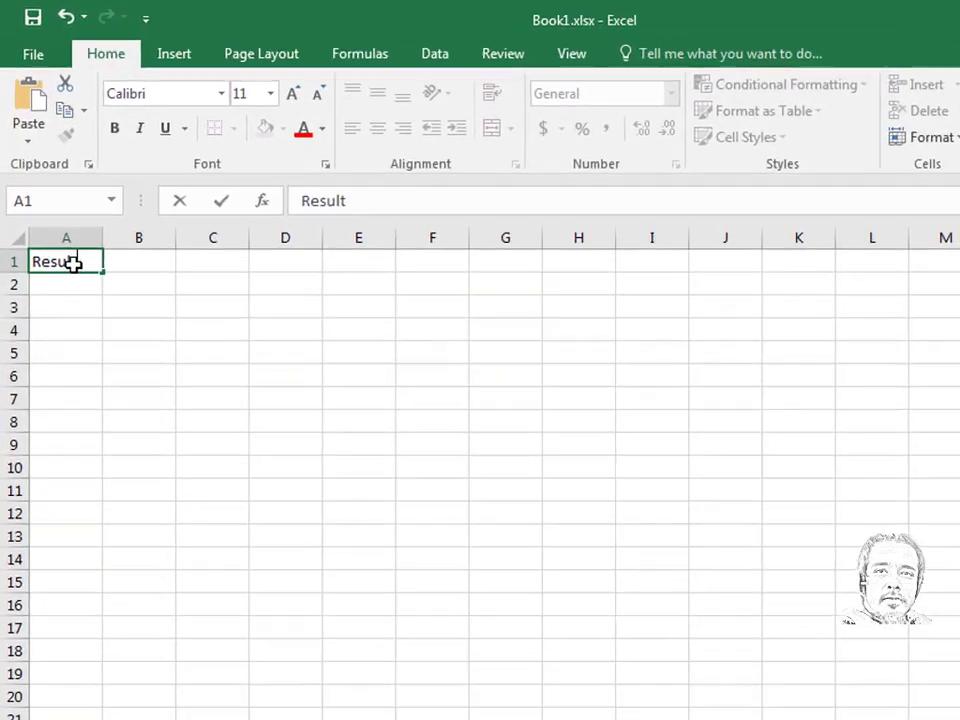
pyautogui.write(' Sheet')
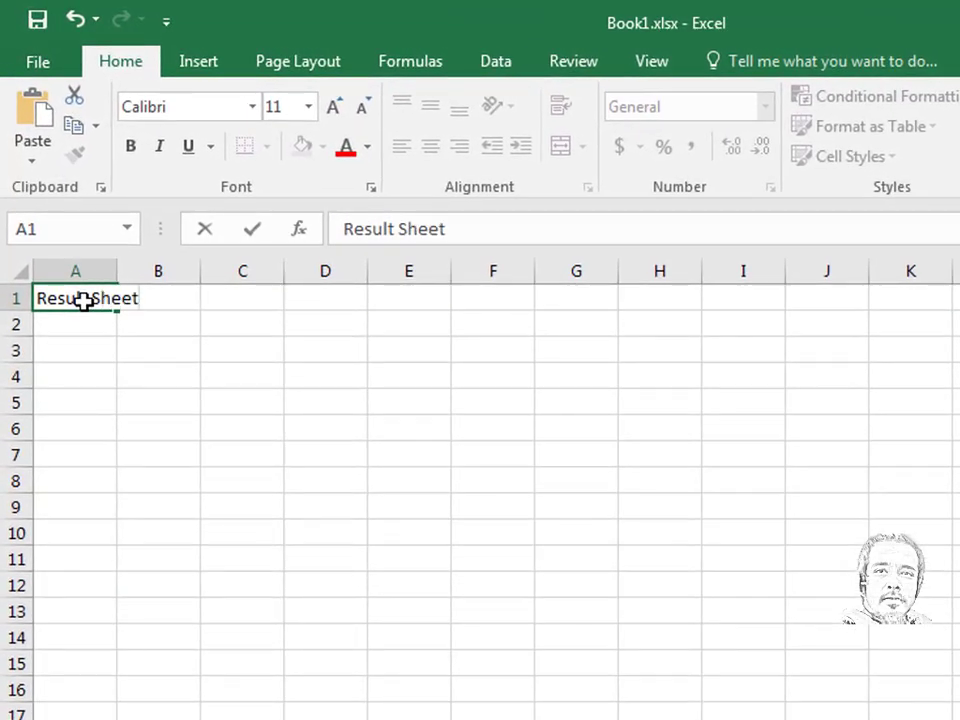
pyautogui.press('Return')
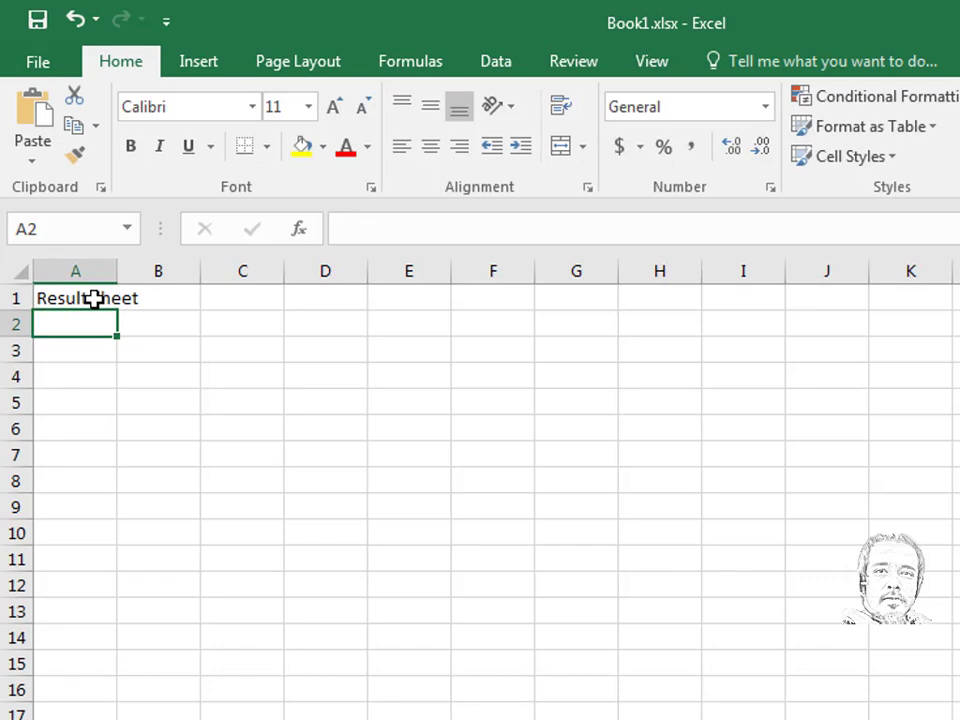
pyautogui.press('Return')
pyautogui.press('Down')
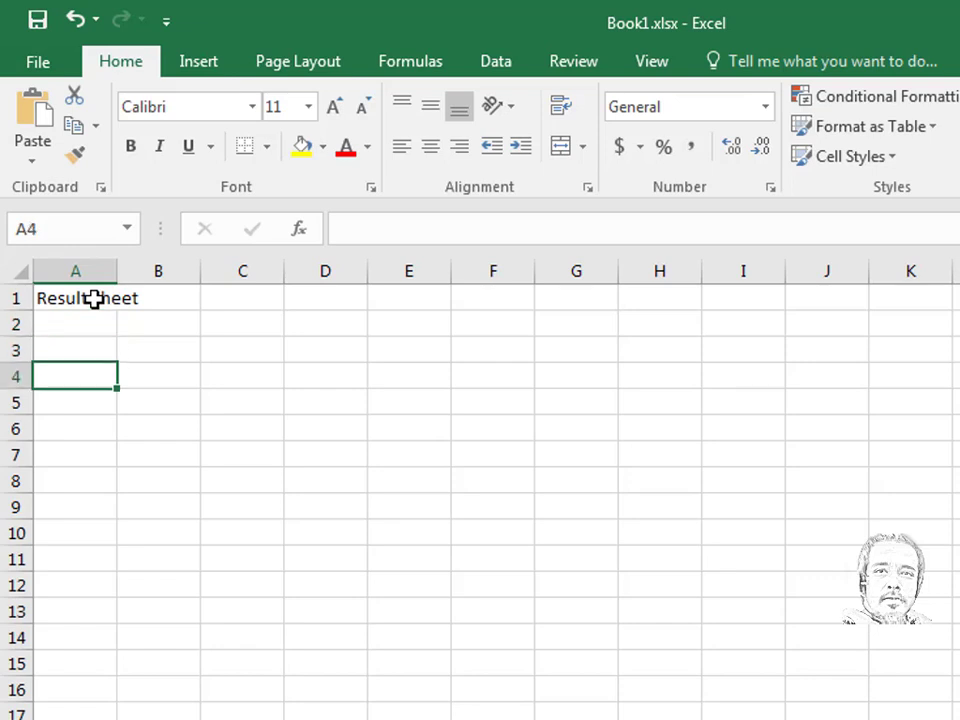
pyautogui.press('Down')
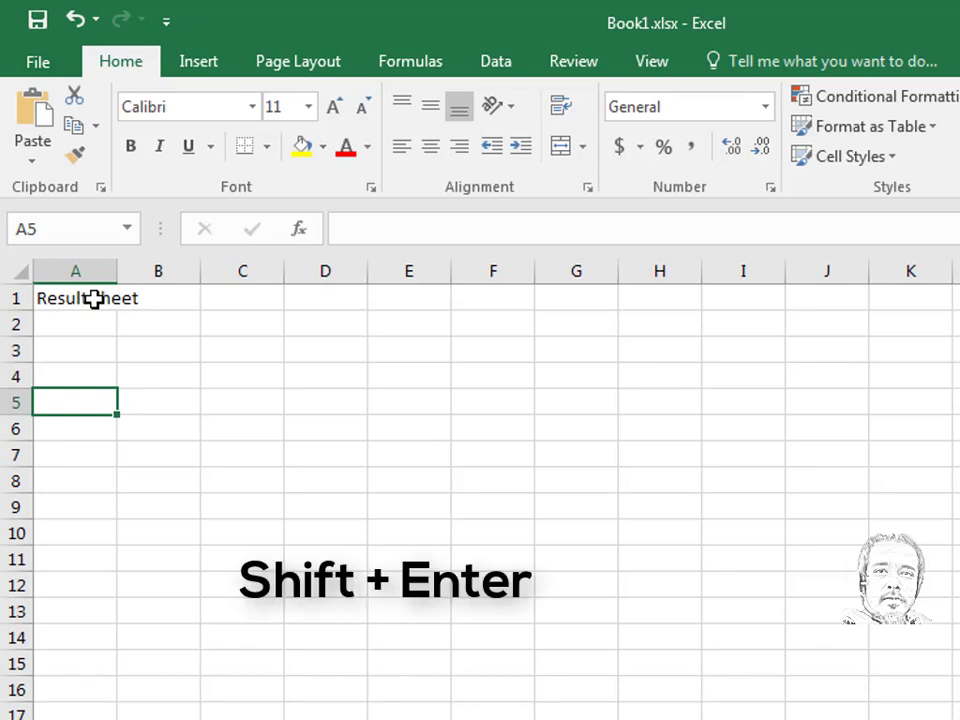
pyautogui.hotkey('shift', 'Return')
pyautogui.hotkey('shift', 'Return')
pyautogui.hotkey('shift', 'Return')
pyautogui.hotkey('shift', 'Return')
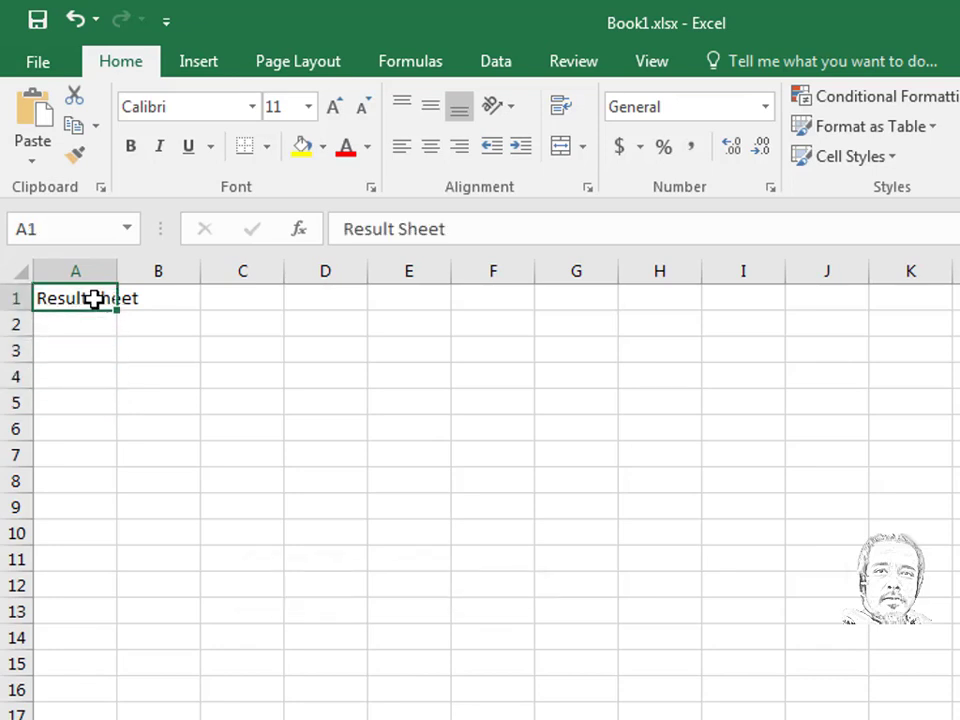
pyautogui.press('Return')
pyautogui.press('Return')
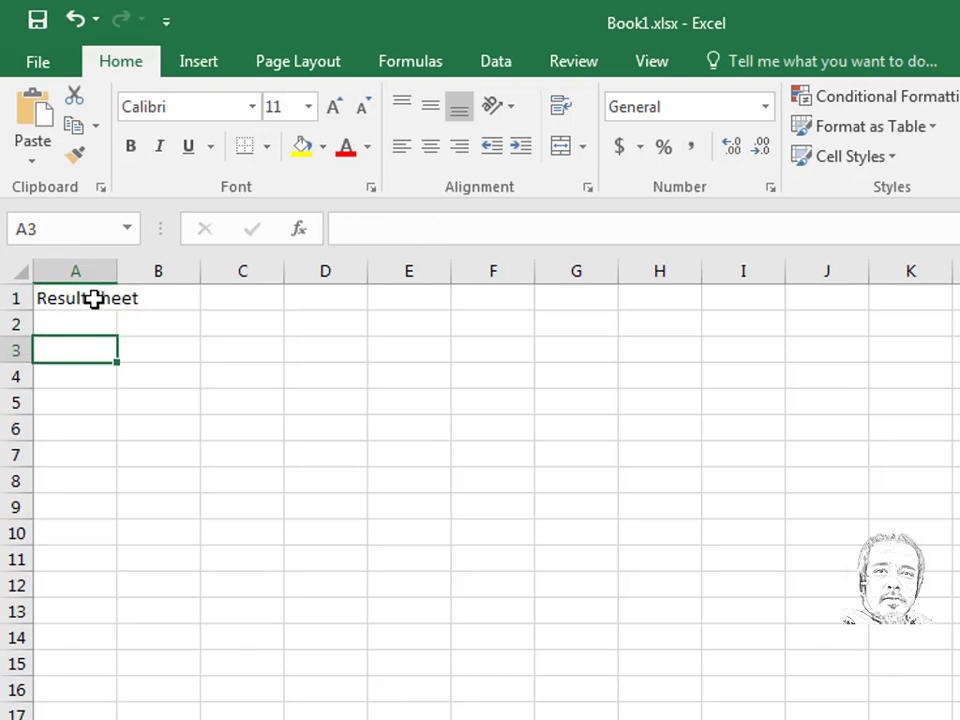
pyautogui.hotkey('shift', 'Return')
pyautogui.hotkey('shift', 'Return')
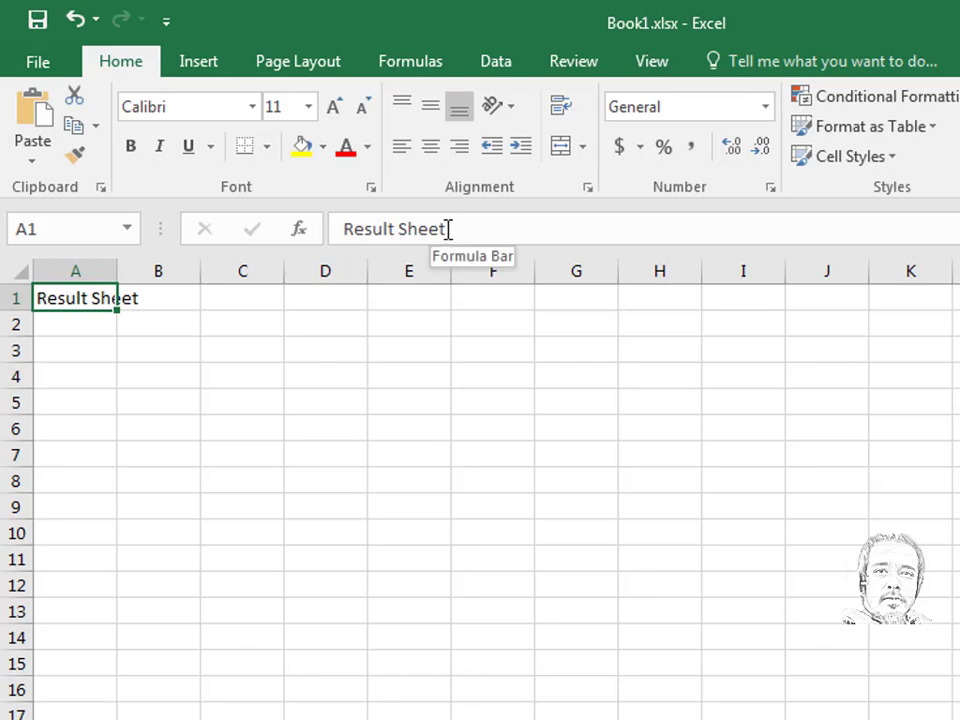
# - Leave the A1 title unchanged, undo the last action, and widen column A to 11.43
pyautogui.moveTo(451, 229); pyautogui.dragTo(338, 228)
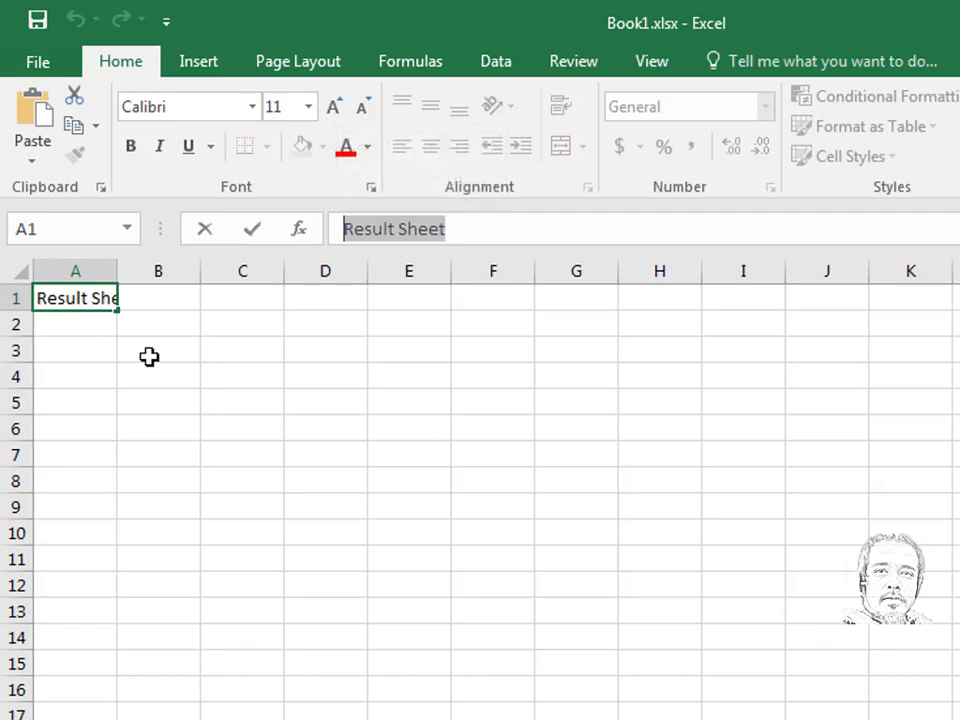
pyautogui.click(154, 300)
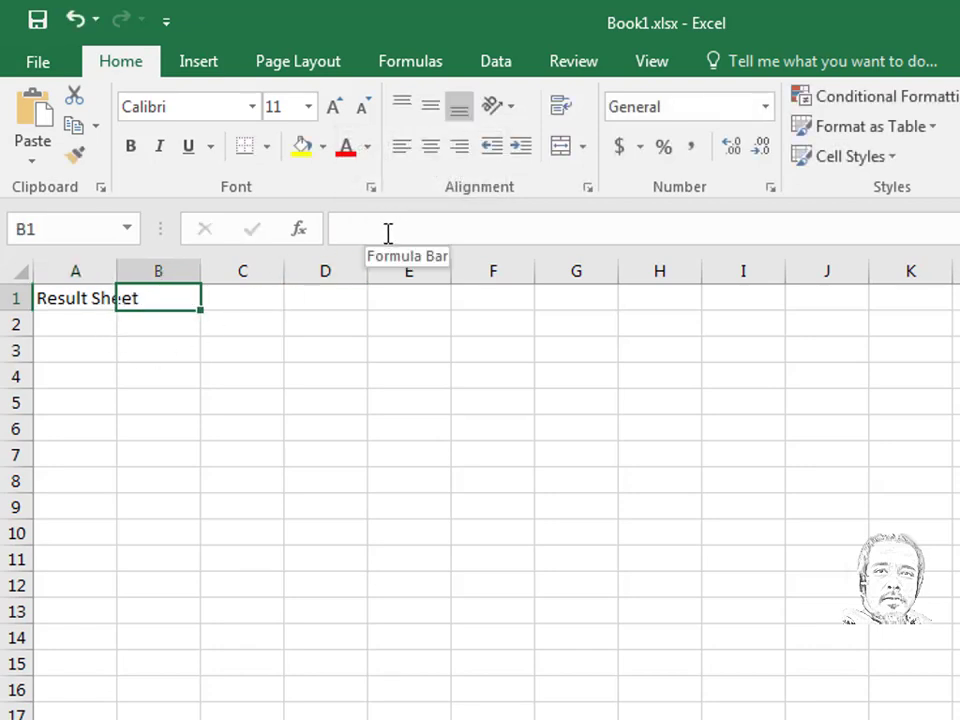
pyautogui.click(76, 298)
pyautogui.hotkey('ctrl', 'z')
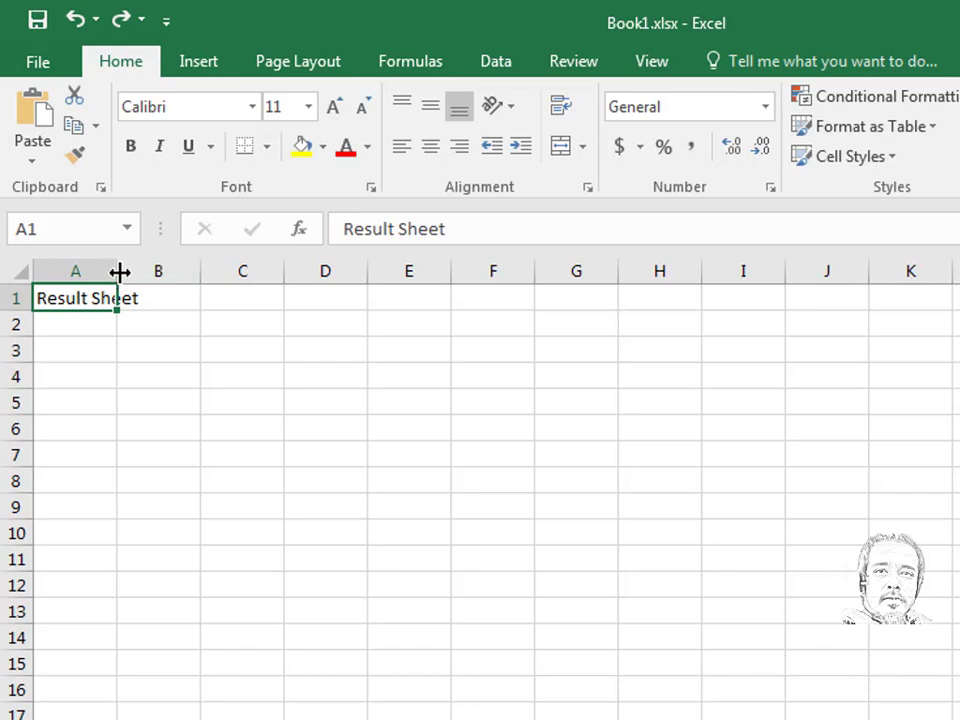
pyautogui.moveTo(119, 271); pyautogui.dragTo(146, 269)
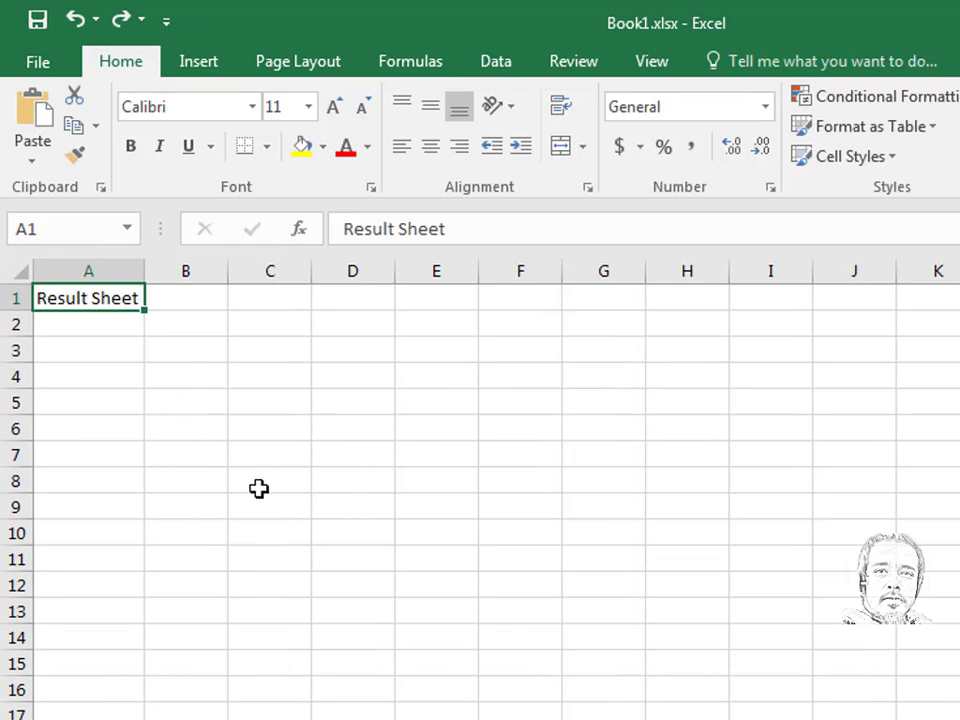
# - Enter the headers Name, Bangla, English and Math across A2:D2
pyautogui.press('Return')
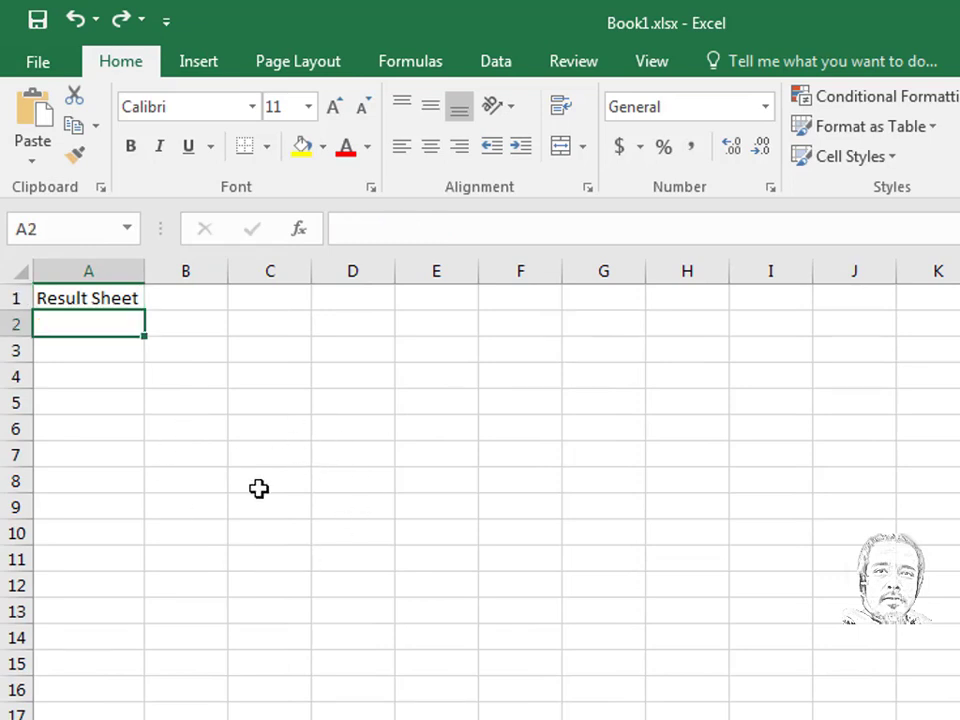
pyautogui.write('Name')
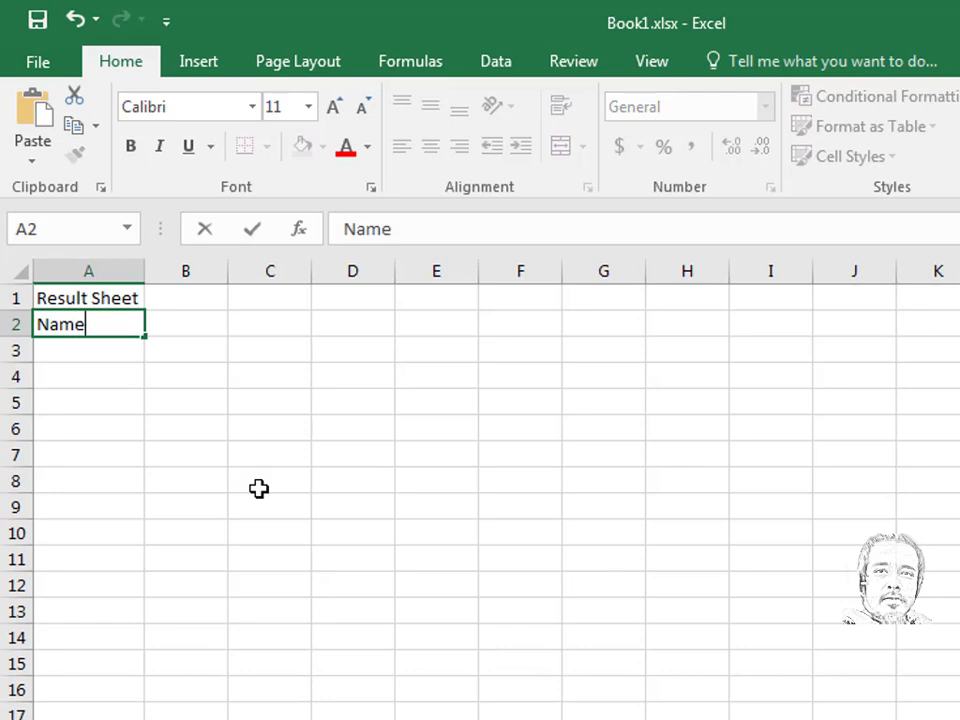
pyautogui.press('Tab')
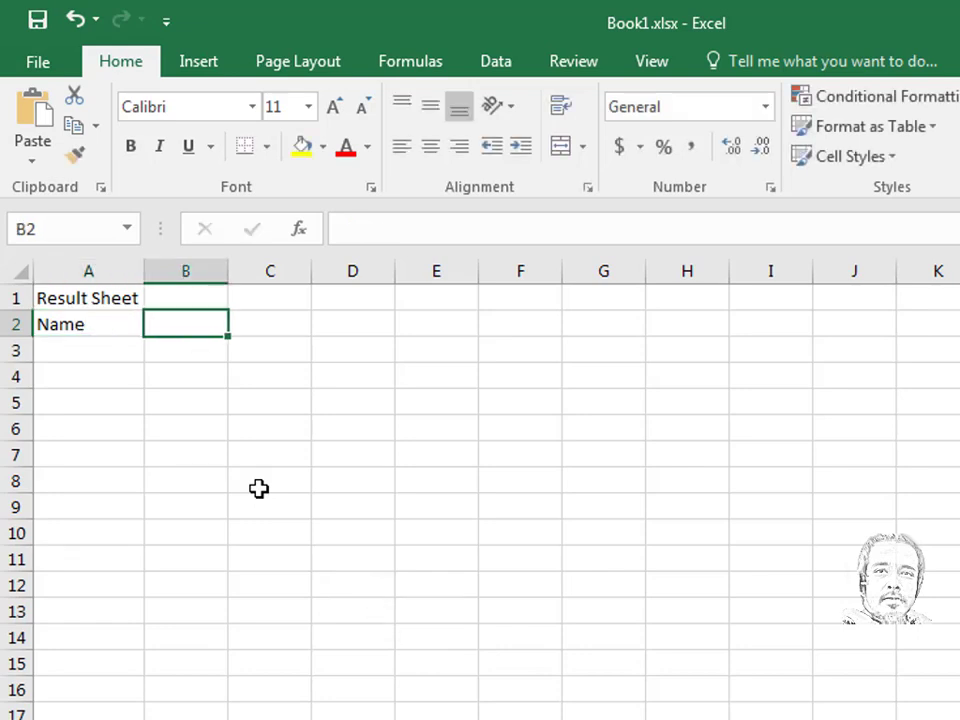
pyautogui.write('Bangla')
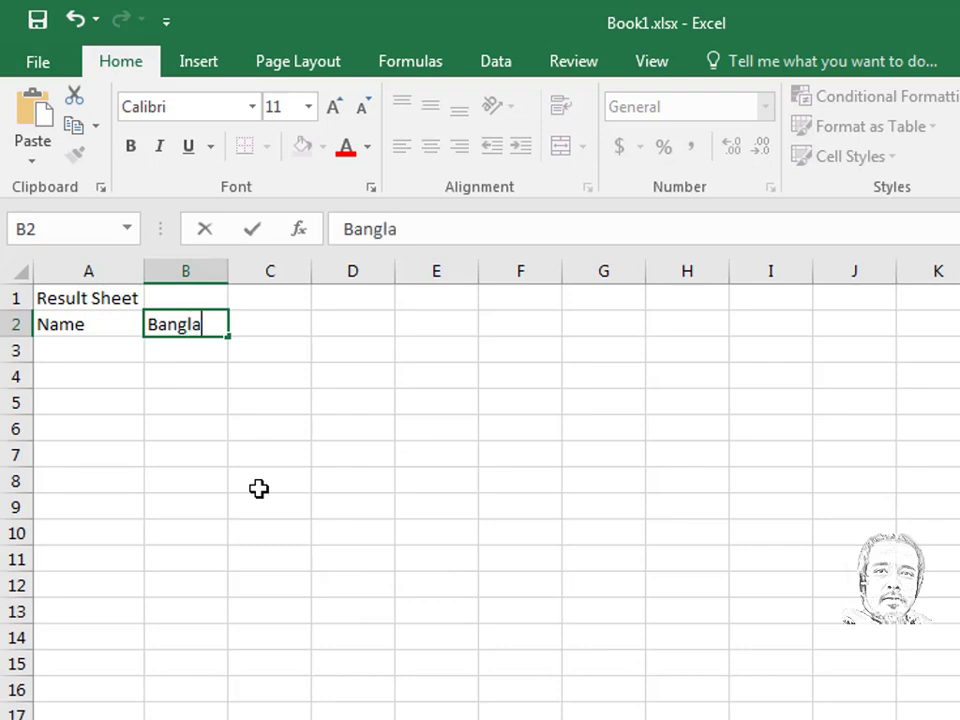
pyautogui.press('Tab')
pyautogui.write('E')
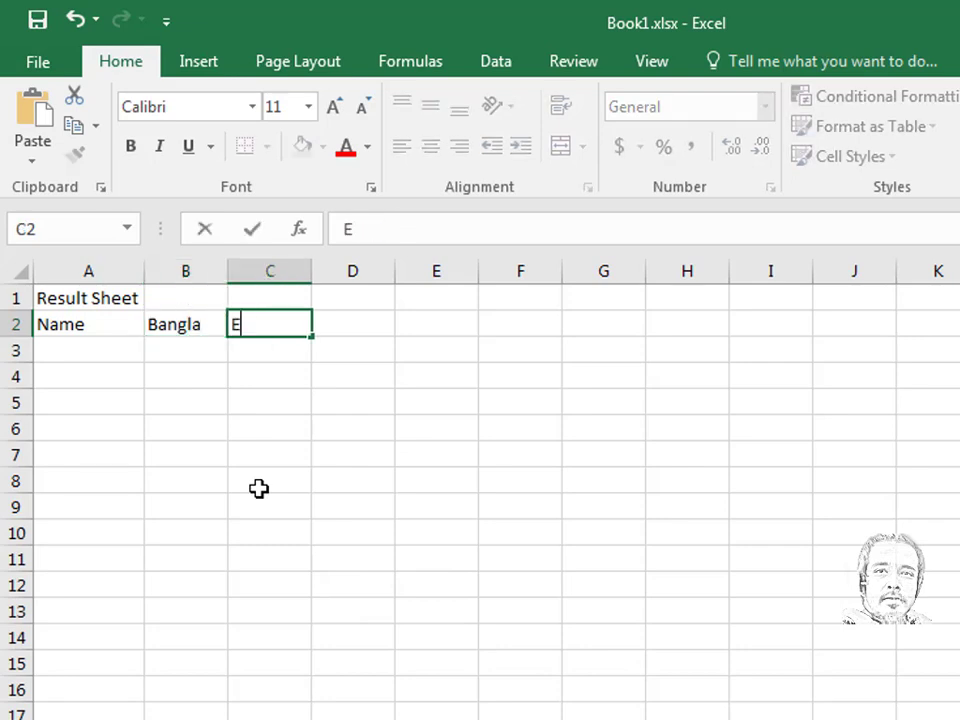
pyautogui.write('nglis')
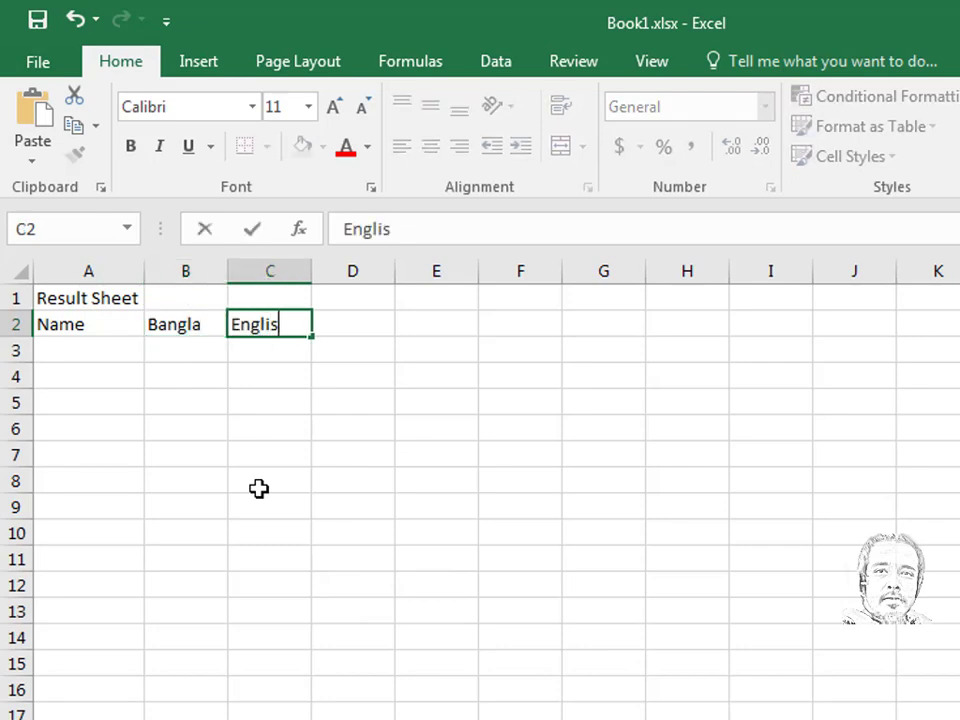
pyautogui.write('h')
pyautogui.press('Tab')
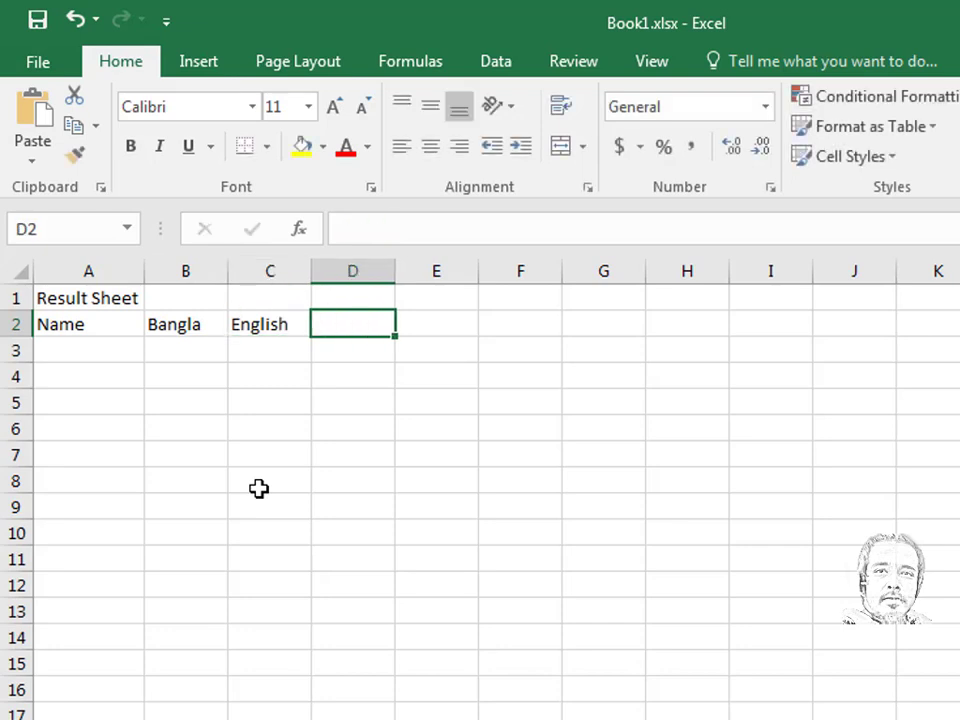
pyautogui.write('Math')
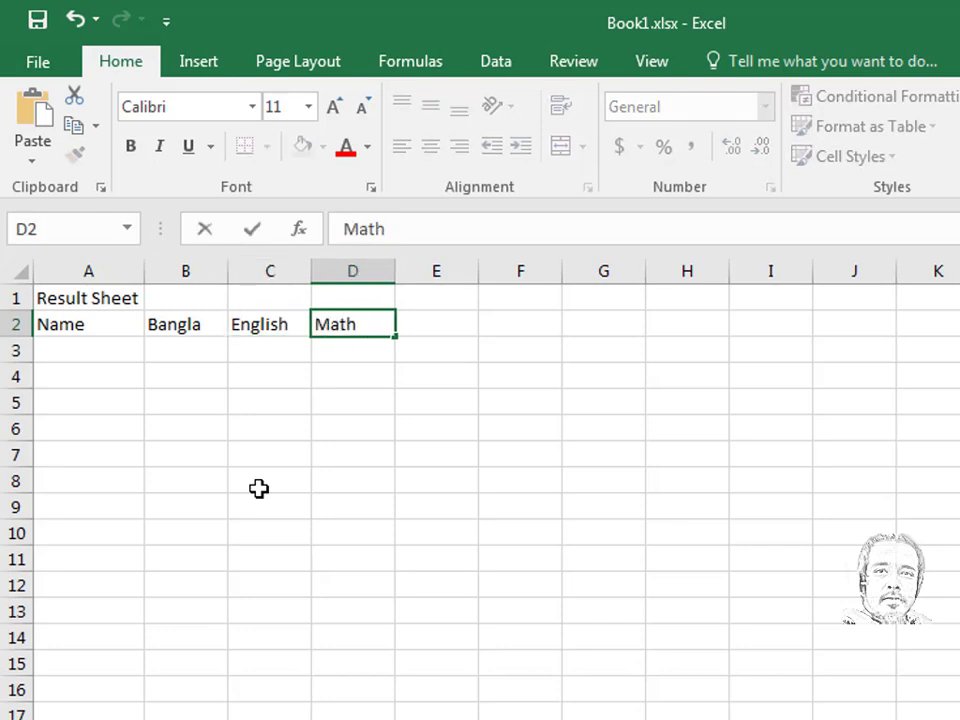
pyautogui.press('Tab')
# - Add a Science heading in E2, then step back and undo it
pyautogui.write('S')
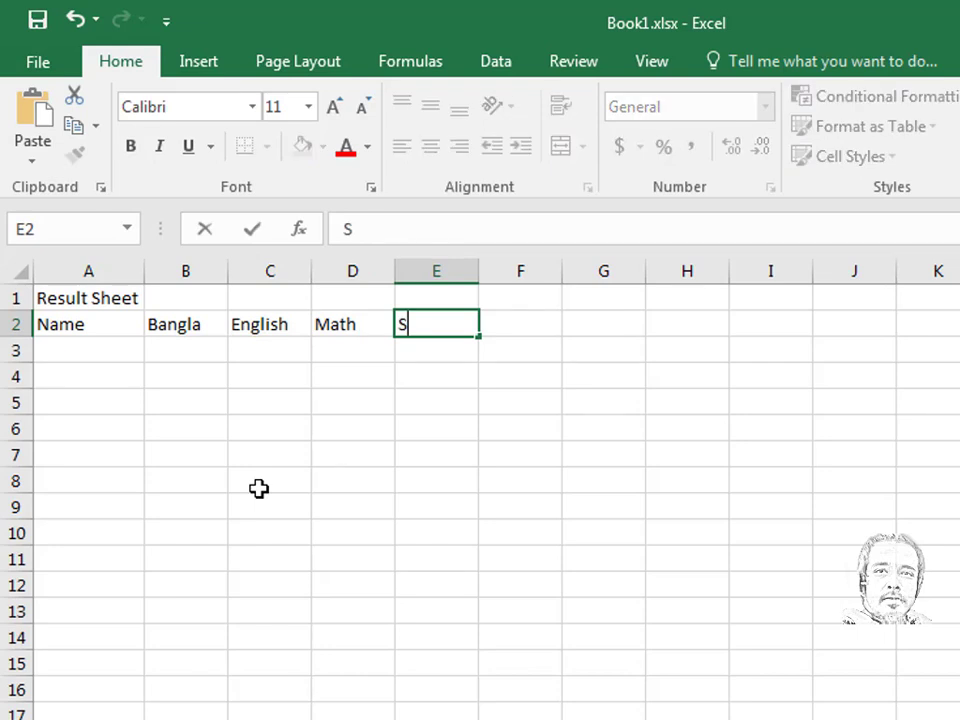
pyautogui.write('cience')
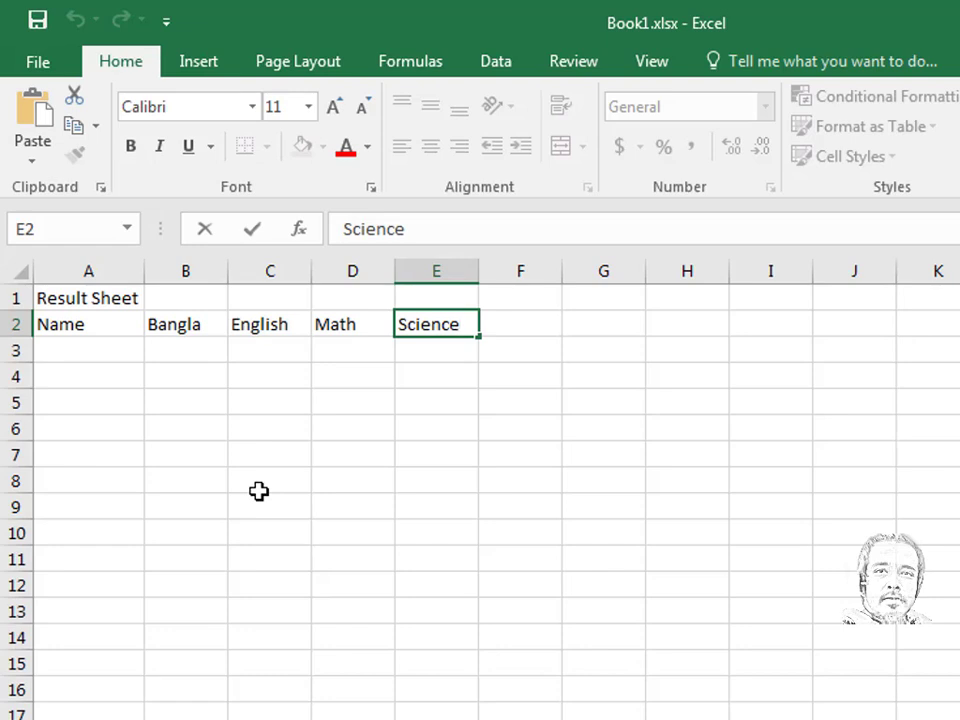
pyautogui.press('Tab')
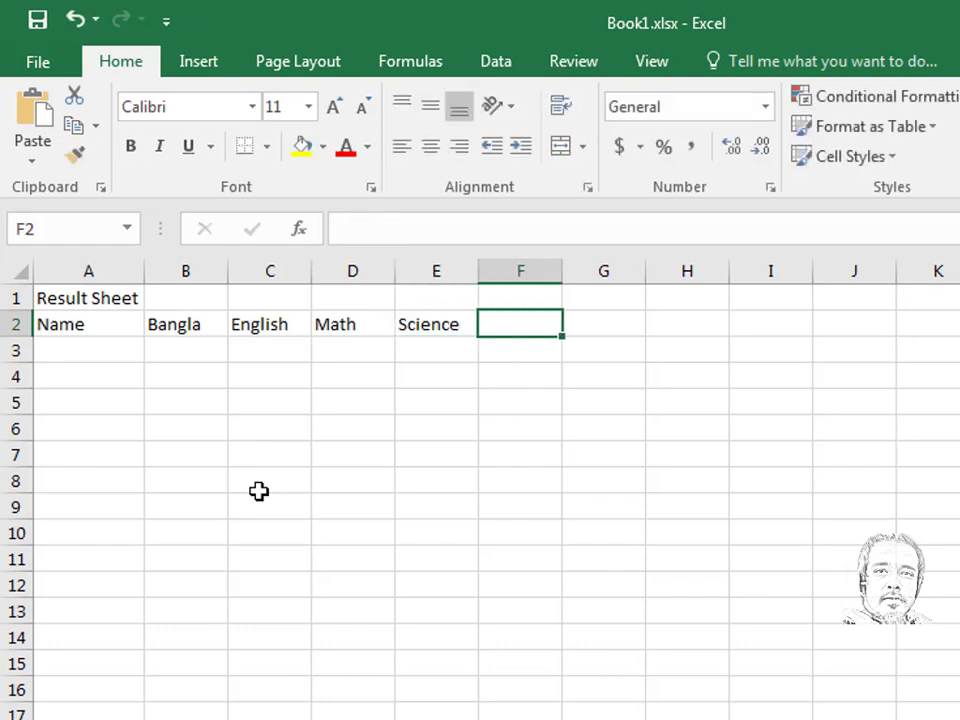
pyautogui.press('Right')
pyautogui.press('Right')
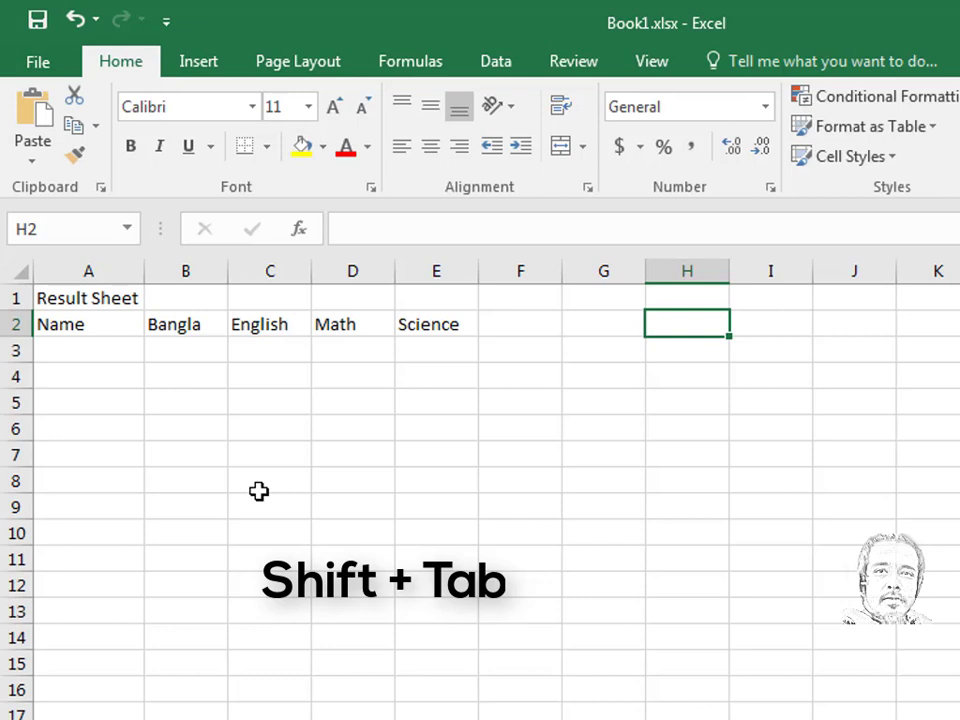
pyautogui.hotkey('shift', 'Tab')
pyautogui.hotkey('shift', 'Tab')
pyautogui.hotkey('shift', 'Tab')
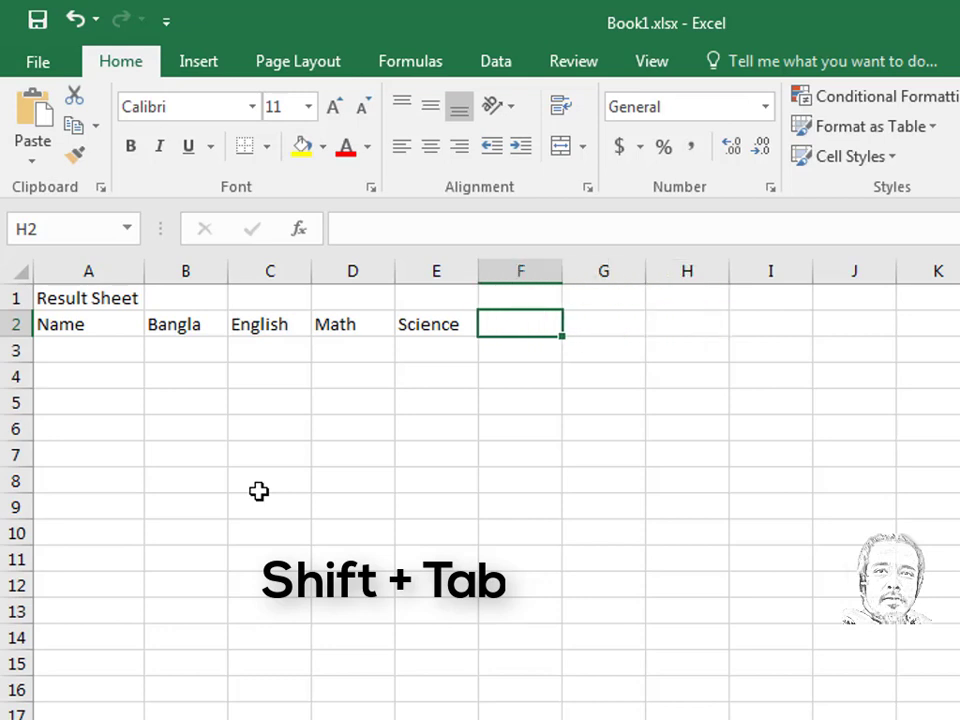
pyautogui.hotkey('shift', 'Tab')
pyautogui.hotkey('shift', 'Tab')
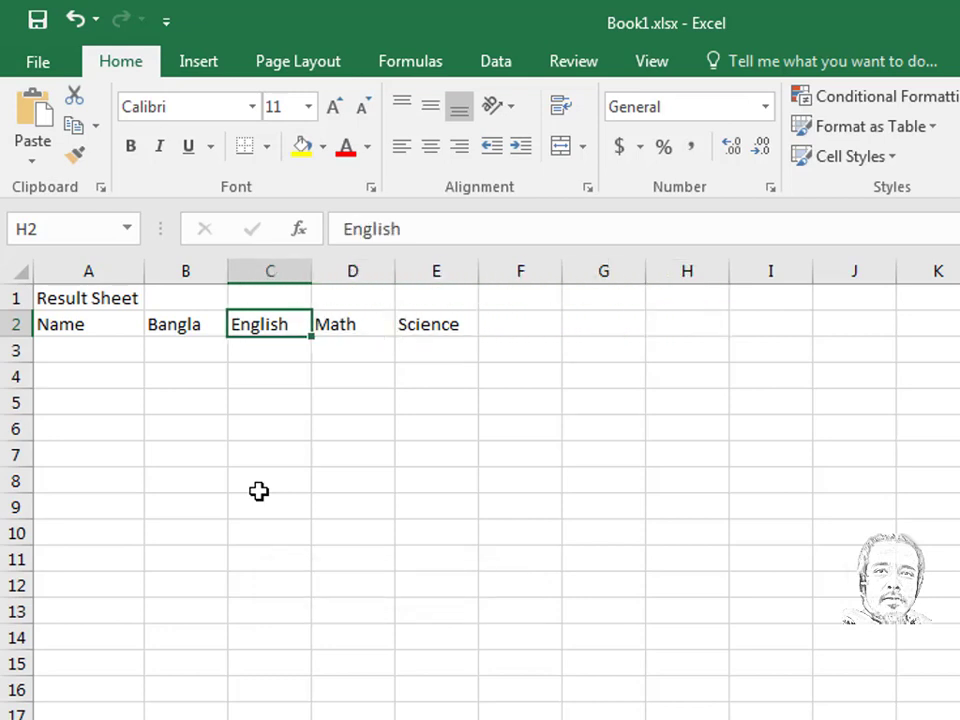
pyautogui.hotkey('shift', 'Tab')
pyautogui.hotkey('shift', 'Tab')
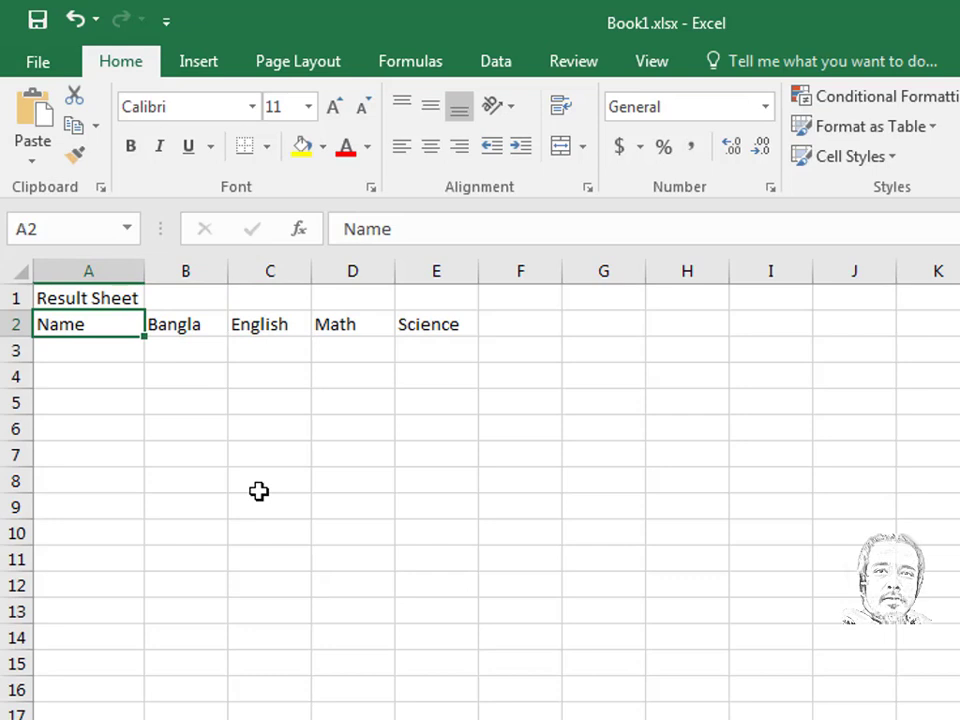
pyautogui.hotkey('ctrl', 'z')
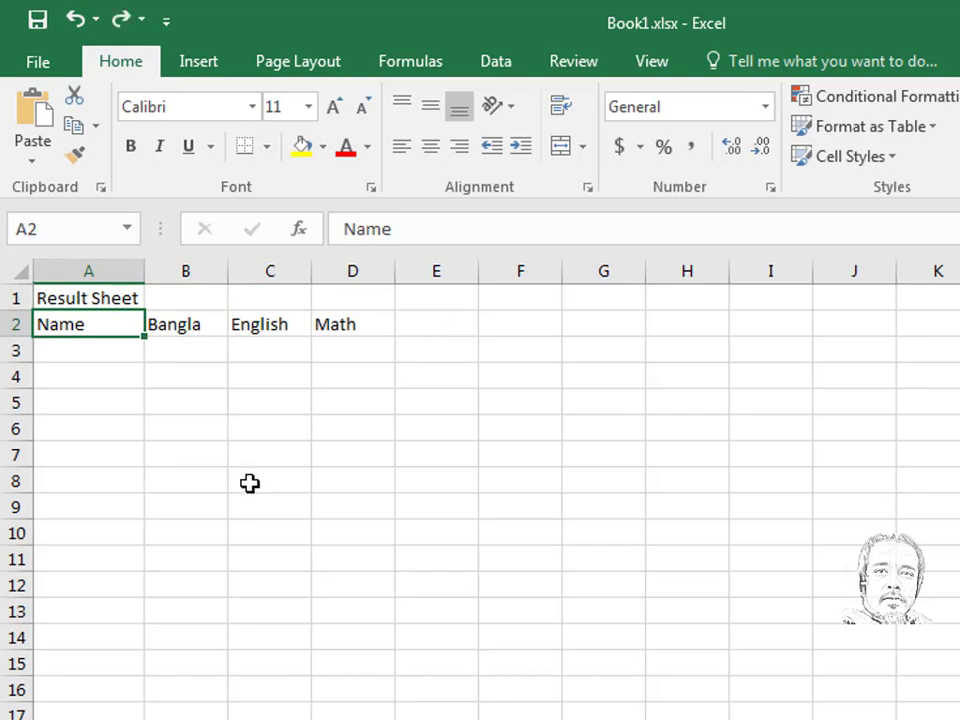
# - Enter the four student names down A3:A6, one per row
pyautogui.click(64, 353)
pyautogui.write('B')
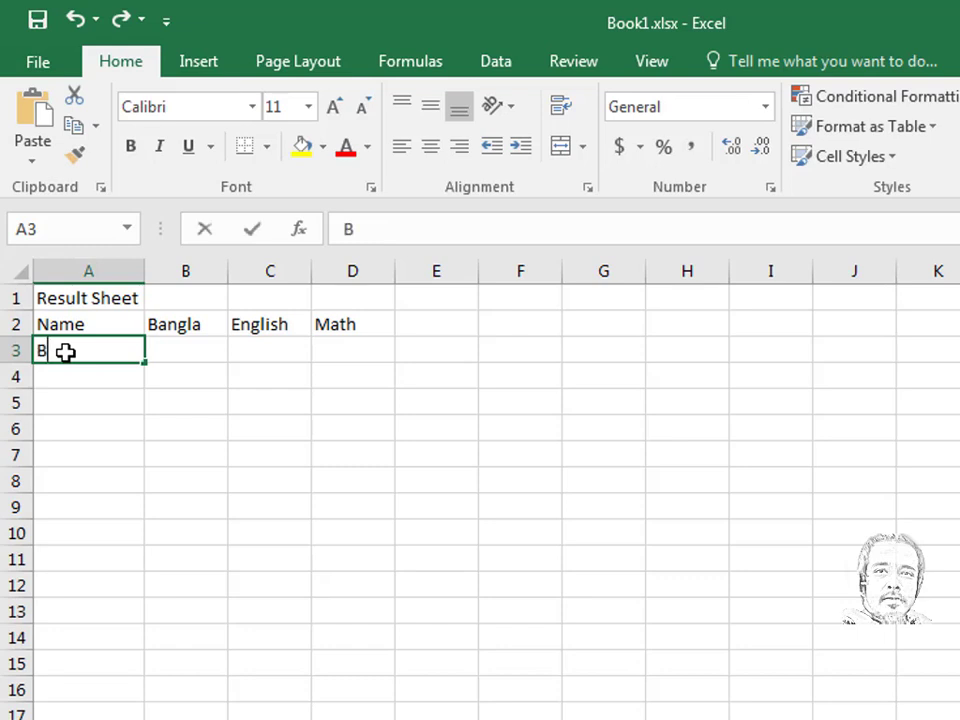
pyautogui.write('ill Cl')
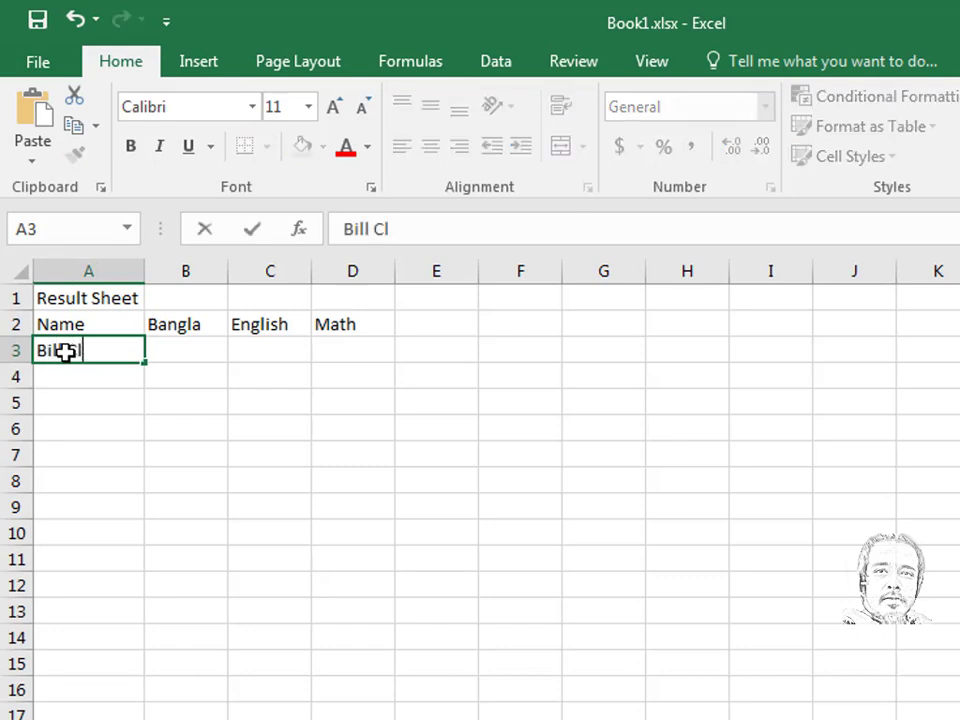
pyautogui.write('inton')
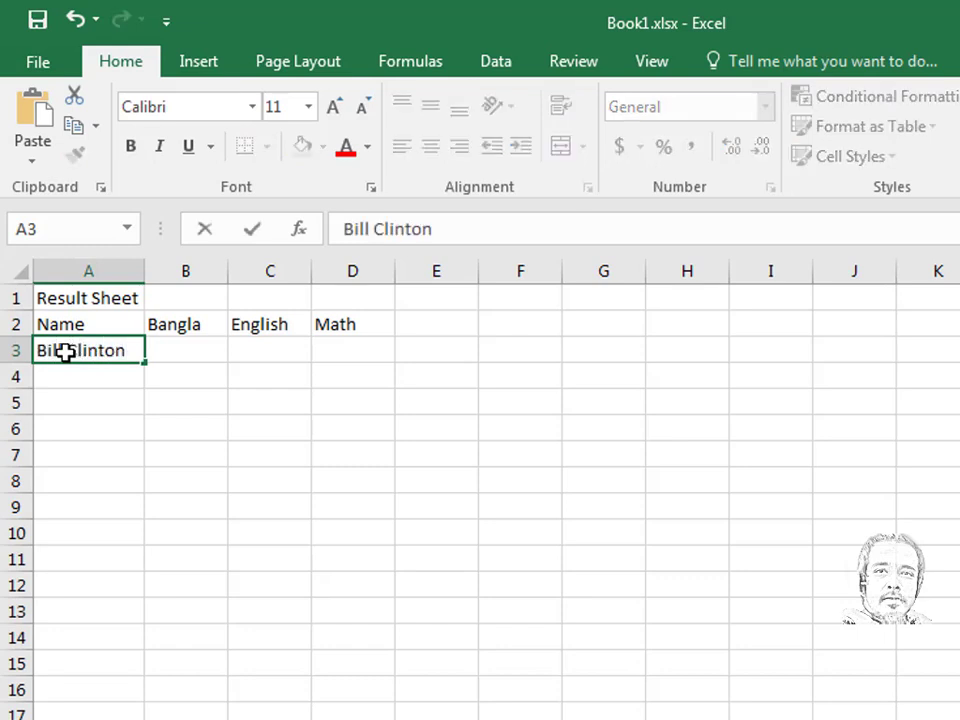
pyautogui.press('Return')
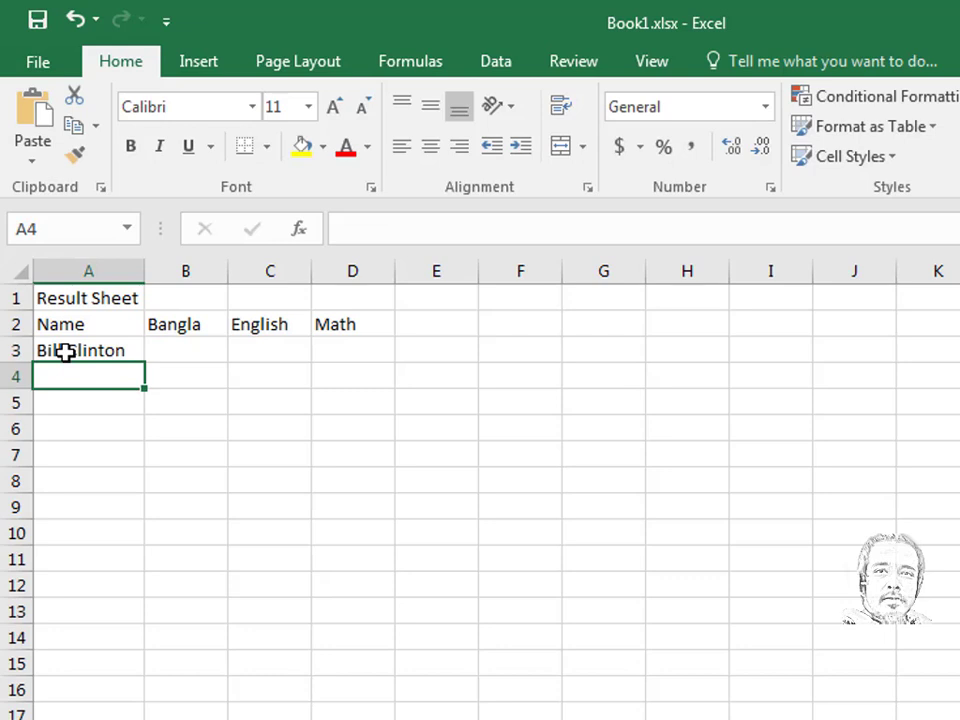
pyautogui.write('Ibrahim')
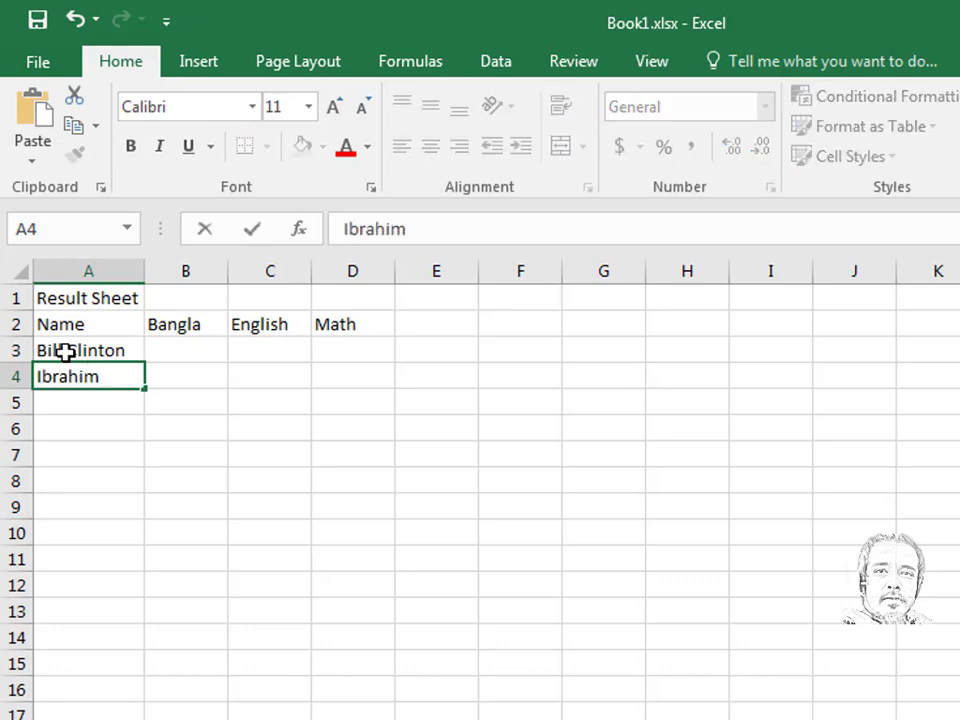
pyautogui.press('Return')
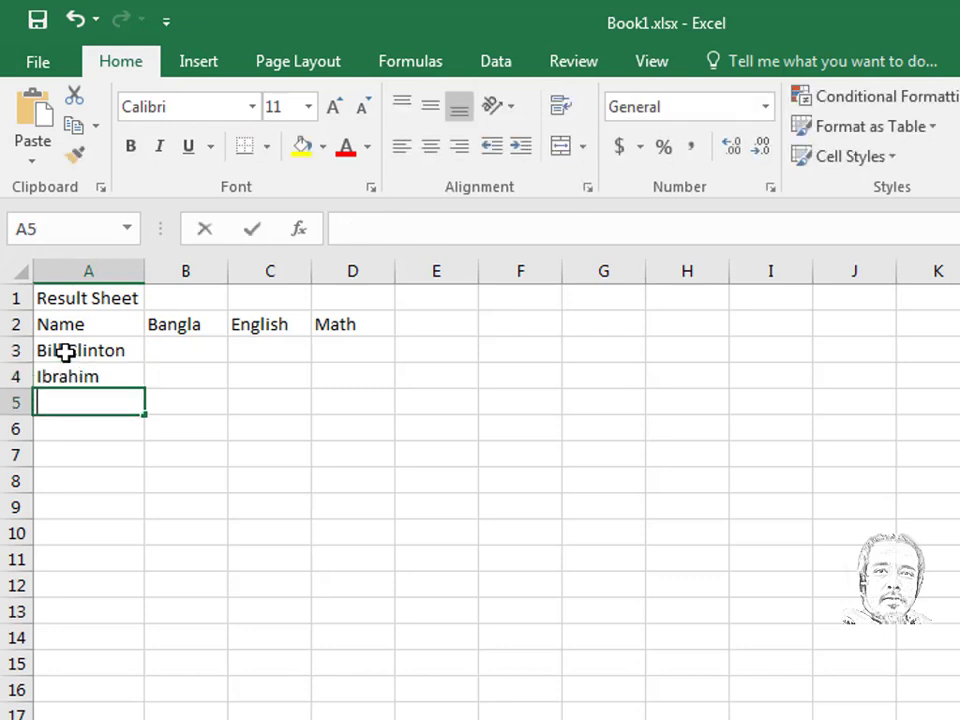
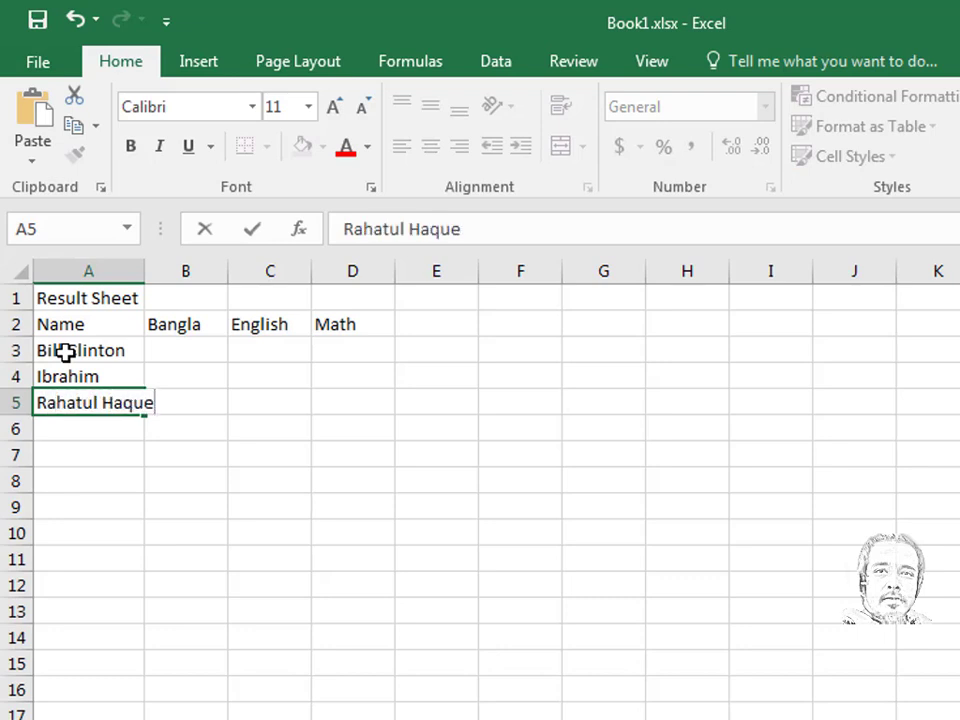
pyautogui.press('Return')
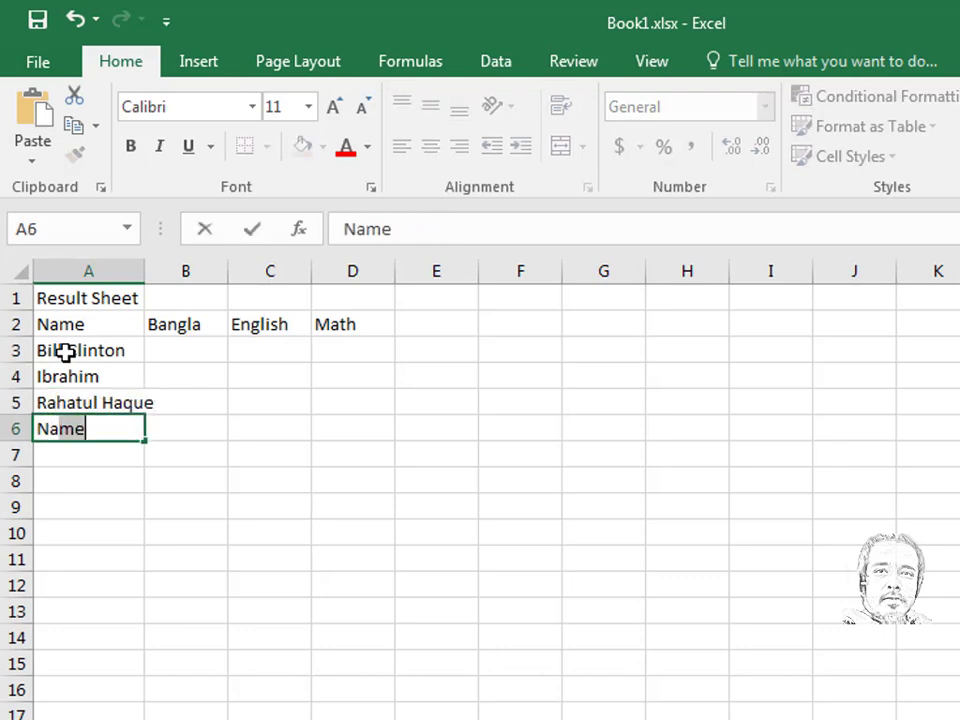
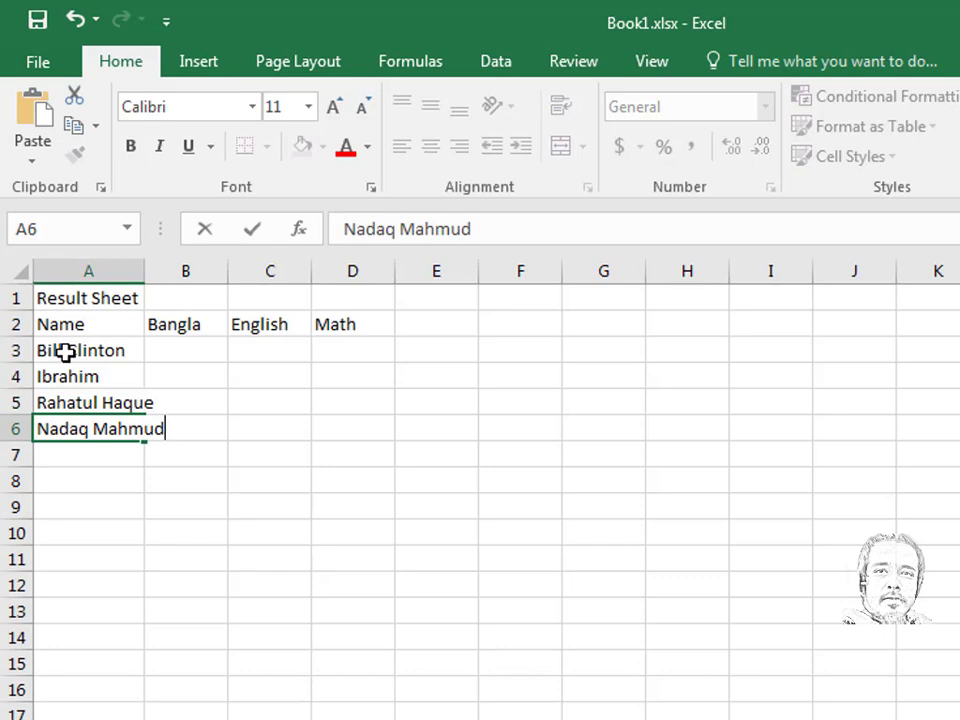
pyautogui.press('Return')
pyautogui.press('Return')
pyautogui.press('Return')
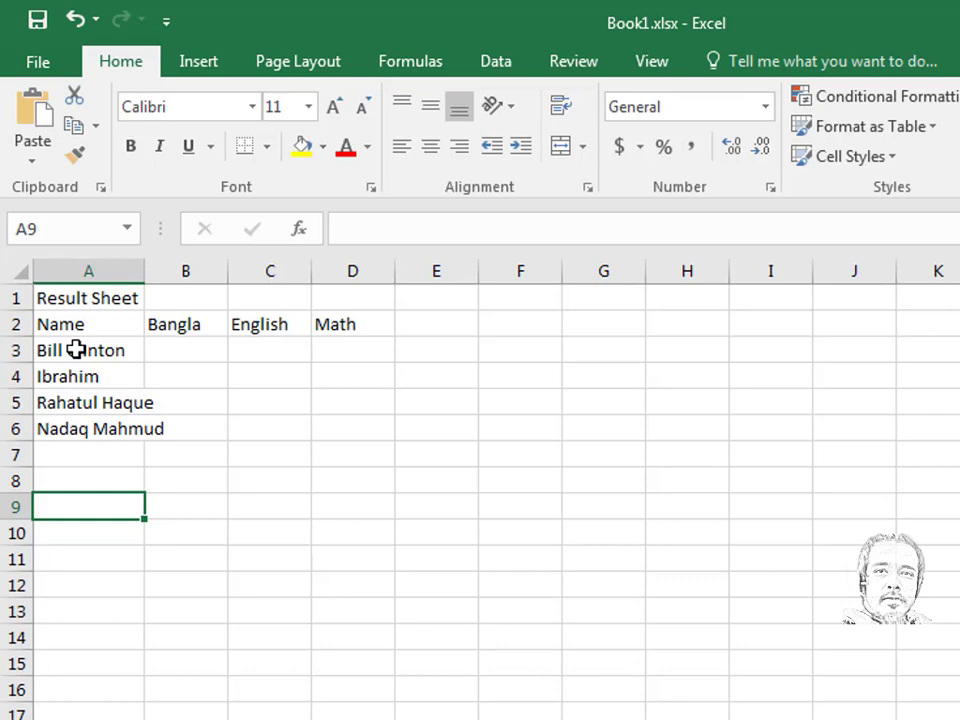
# - Move into the Bangla column and select the table region A1:D6 with Ctrl+*
pyautogui.press('Right')
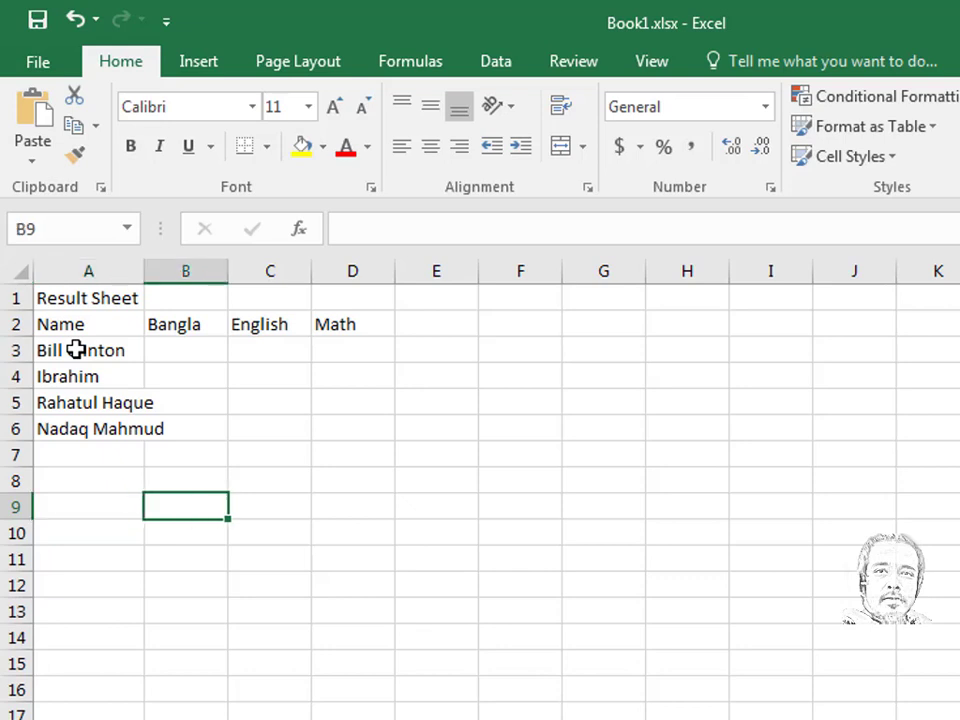
pyautogui.press('Up')
pyautogui.press('Up')
pyautogui.press('Up')
pyautogui.press('Up')
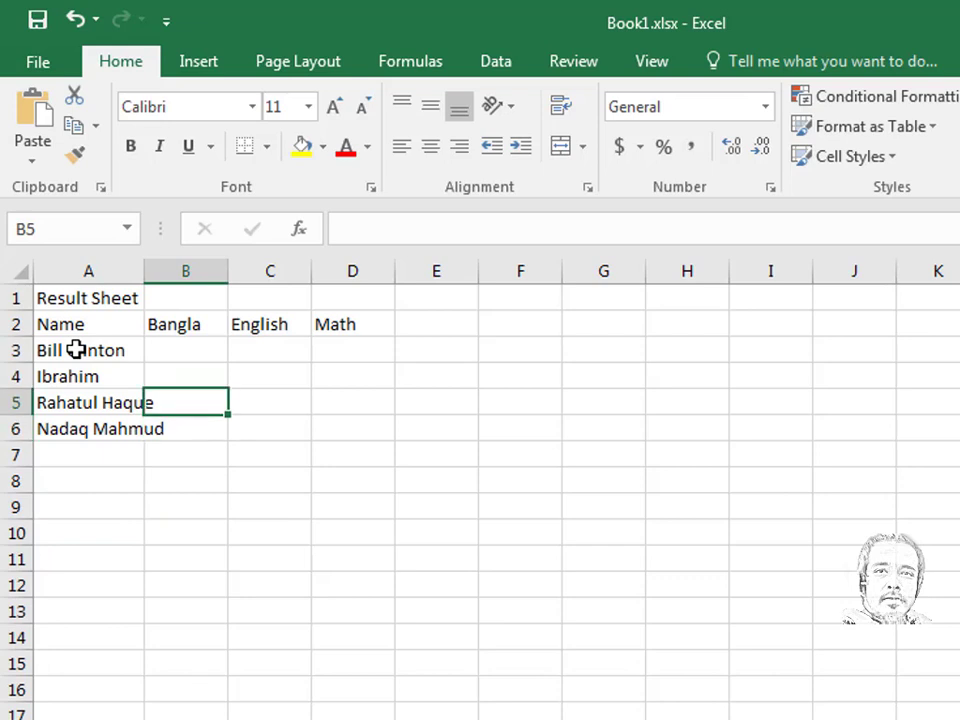
pyautogui.press('Up')
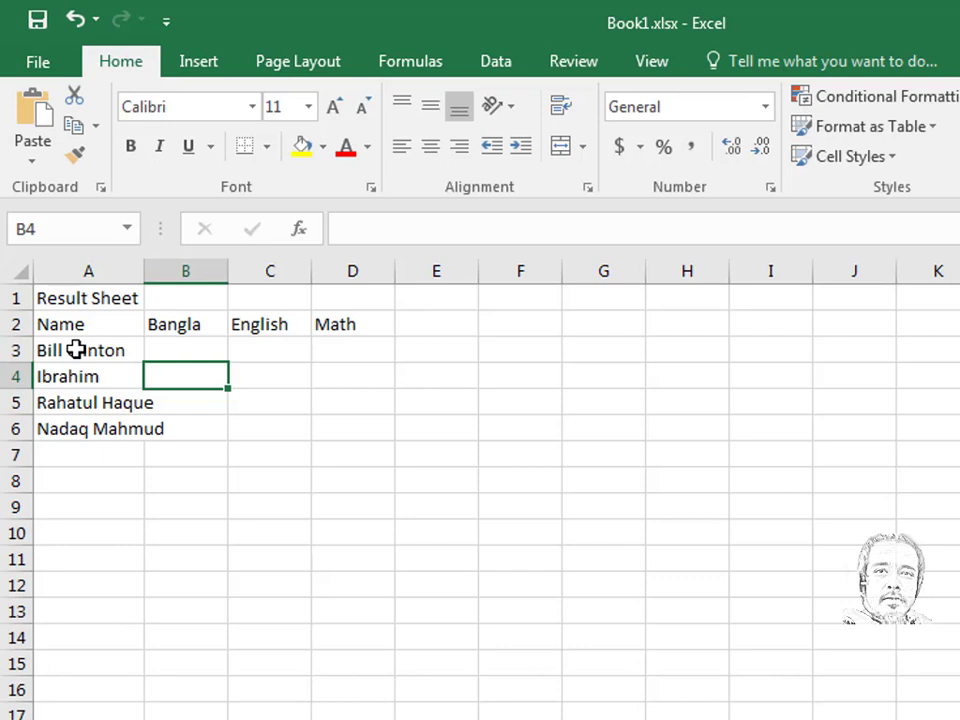
pyautogui.hotkey('ctrl', '*')
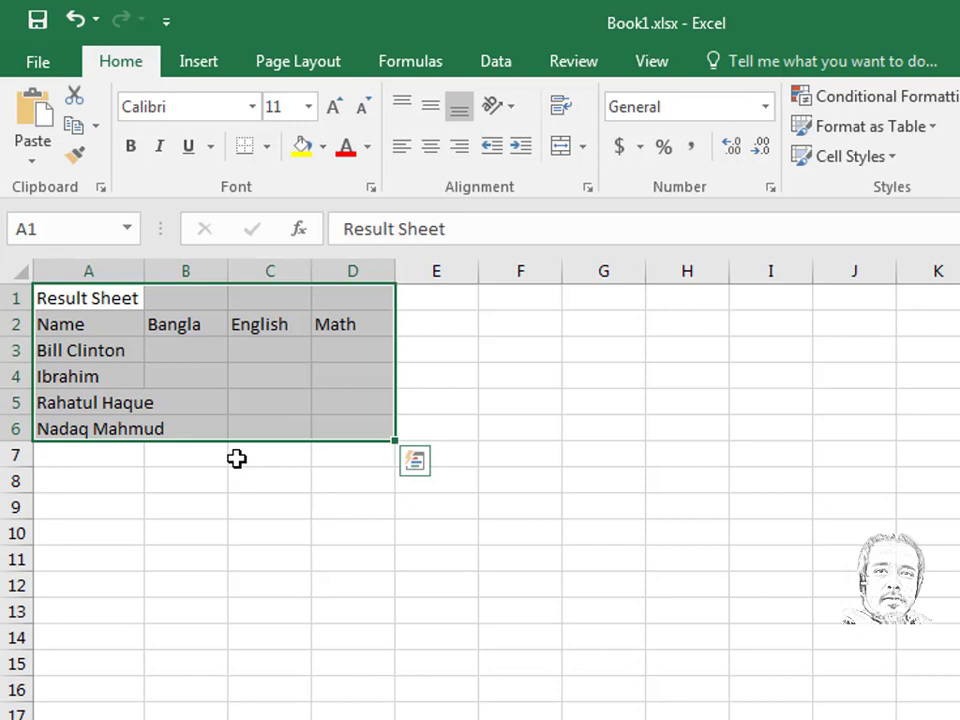
# - Enter the Bangla marks 80, 90, 70 and 60 in B3:B6
pyautogui.press('Return')
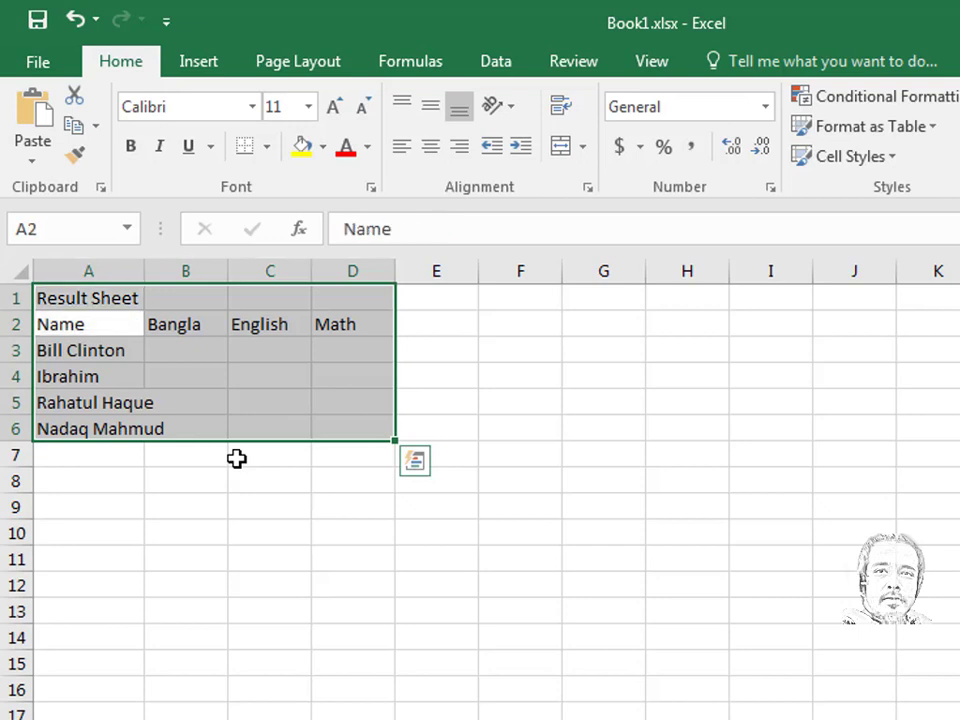
pyautogui.press('Return')
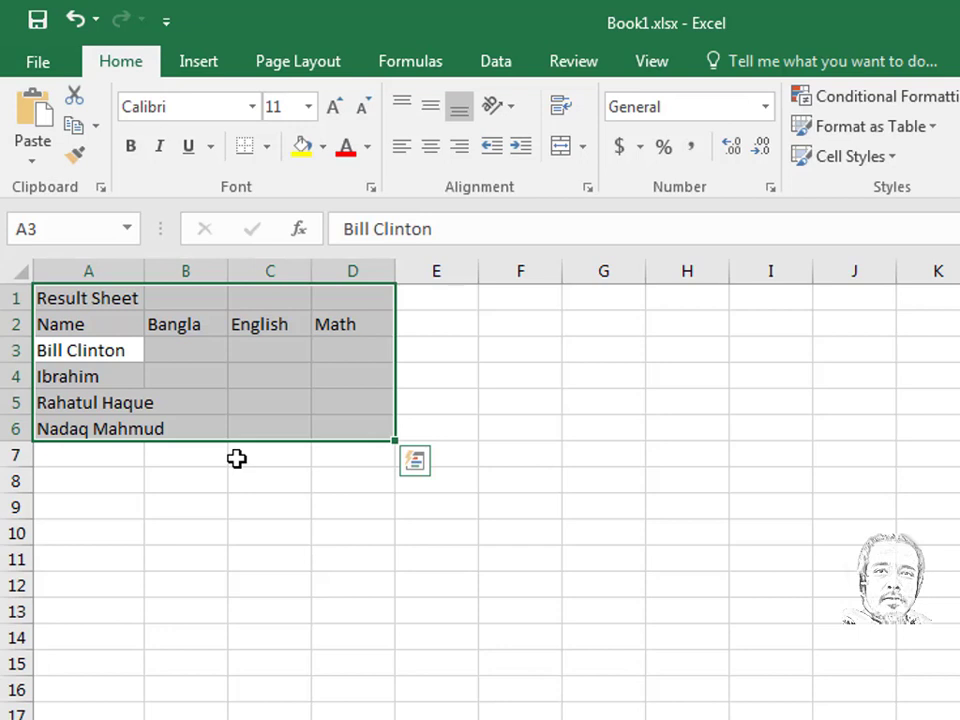
pyautogui.press('Tab')
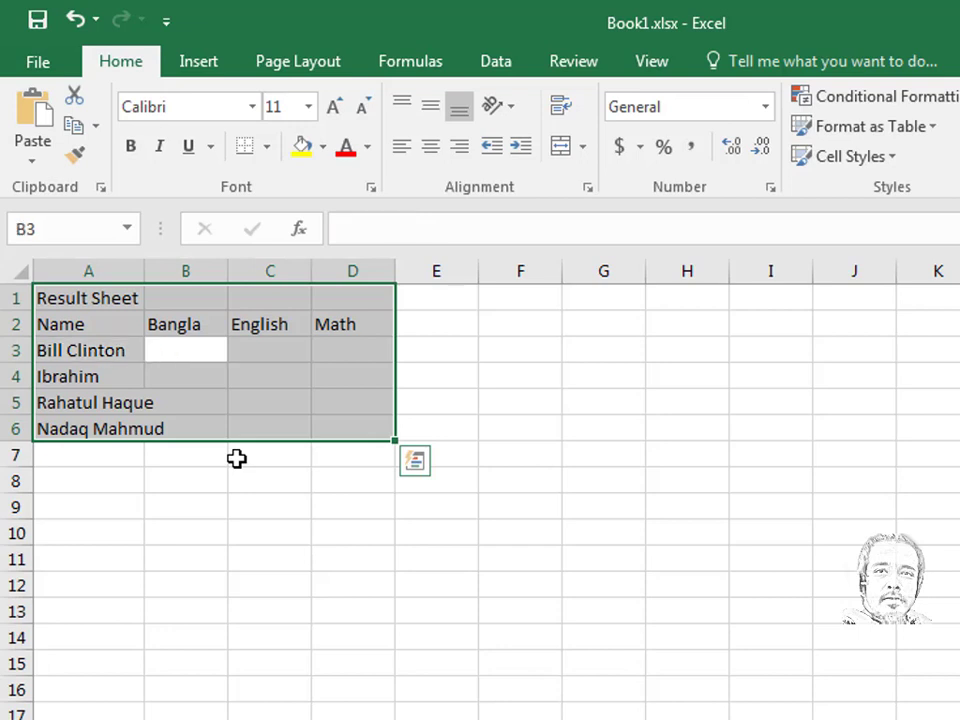
pyautogui.write('80')
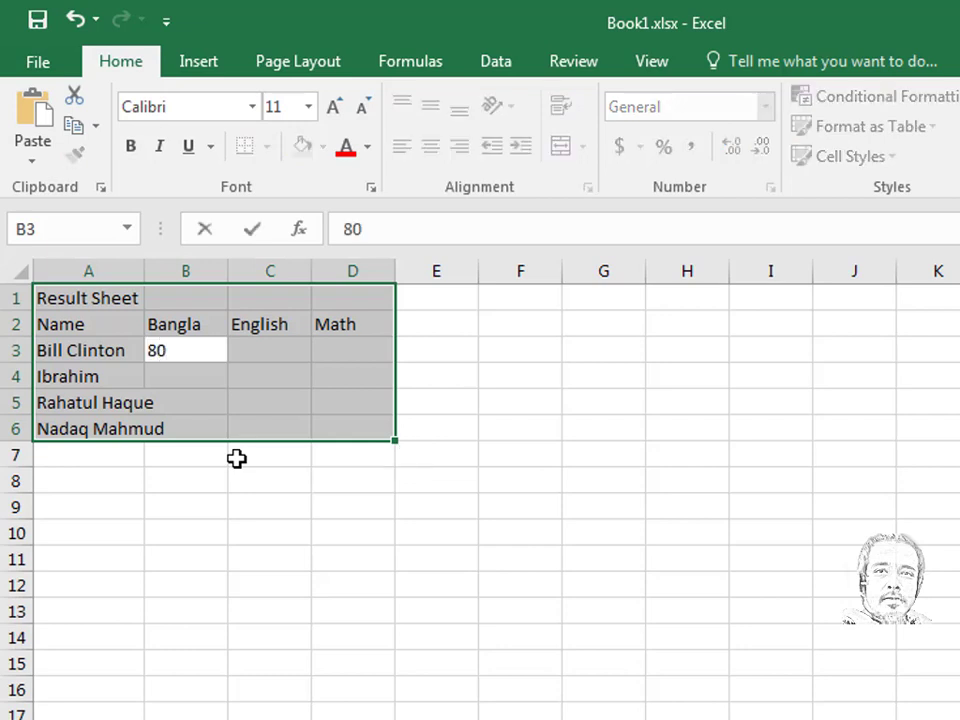
pyautogui.press('Return')
pyautogui.write('90')
pyautogui.press('Return')
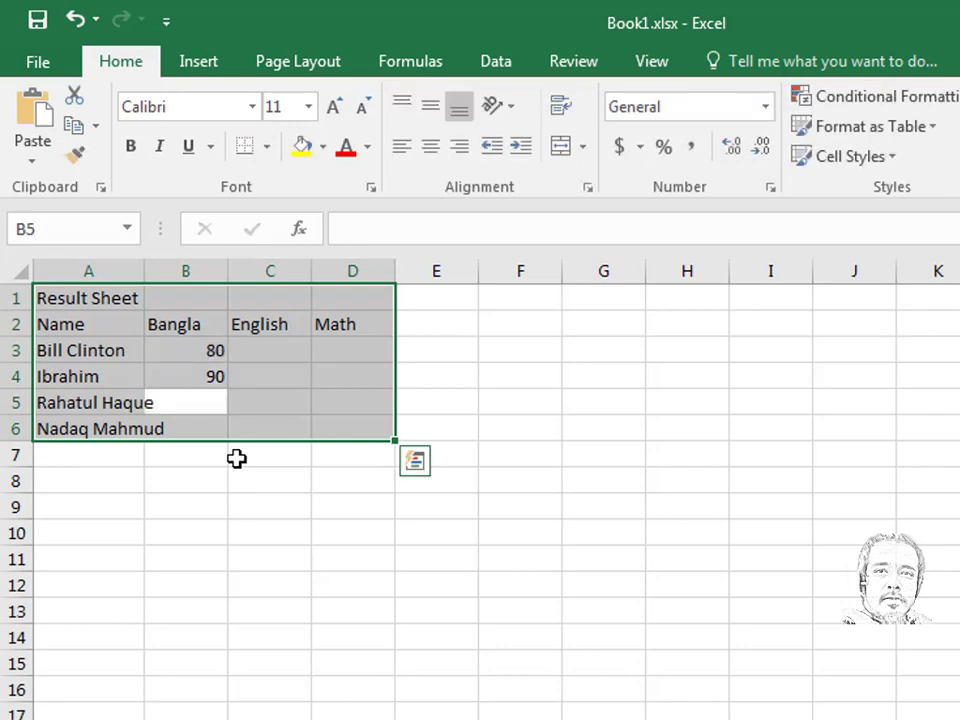
pyautogui.write('70')
pyautogui.press('Return')
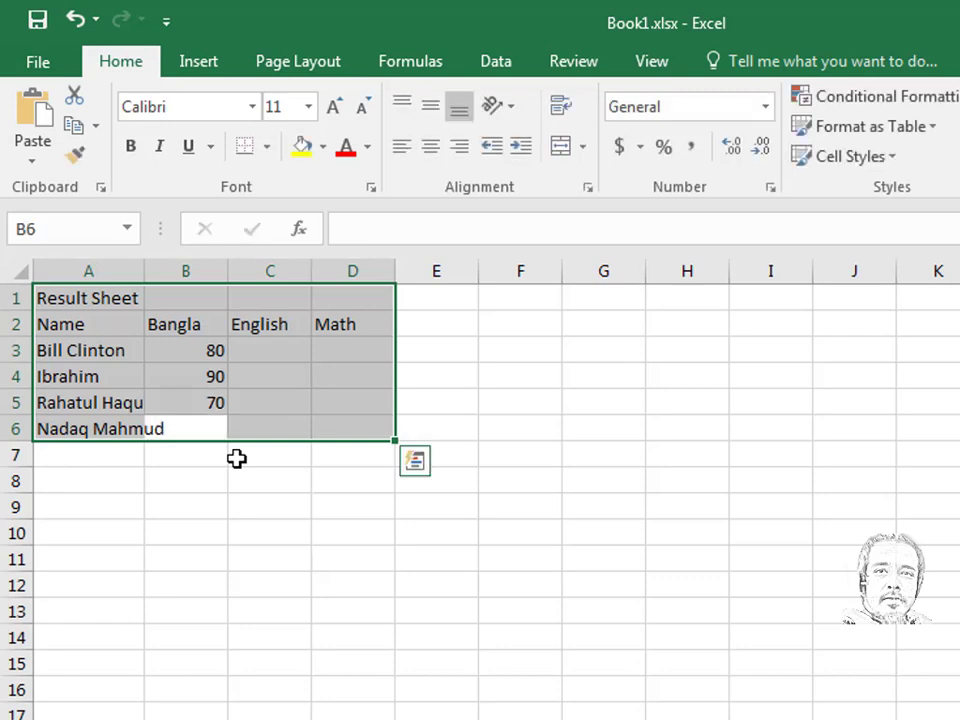
pyautogui.write('60')
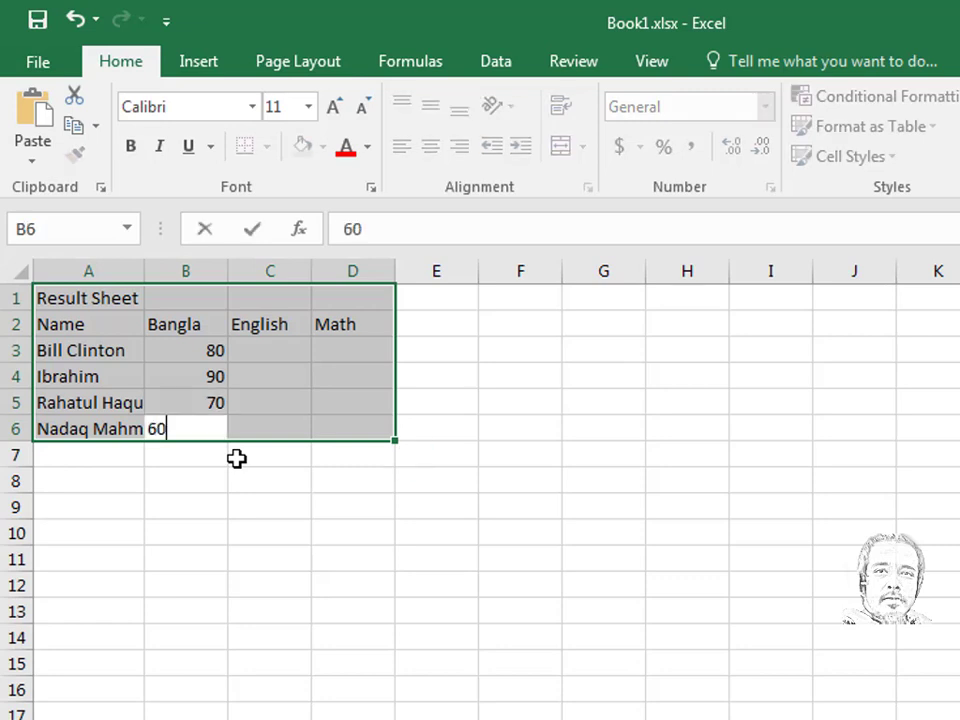
pyautogui.press('Return')
# - Enter the English marks 56, 54, 58 and 89 in C3:C6
pyautogui.press('Return')
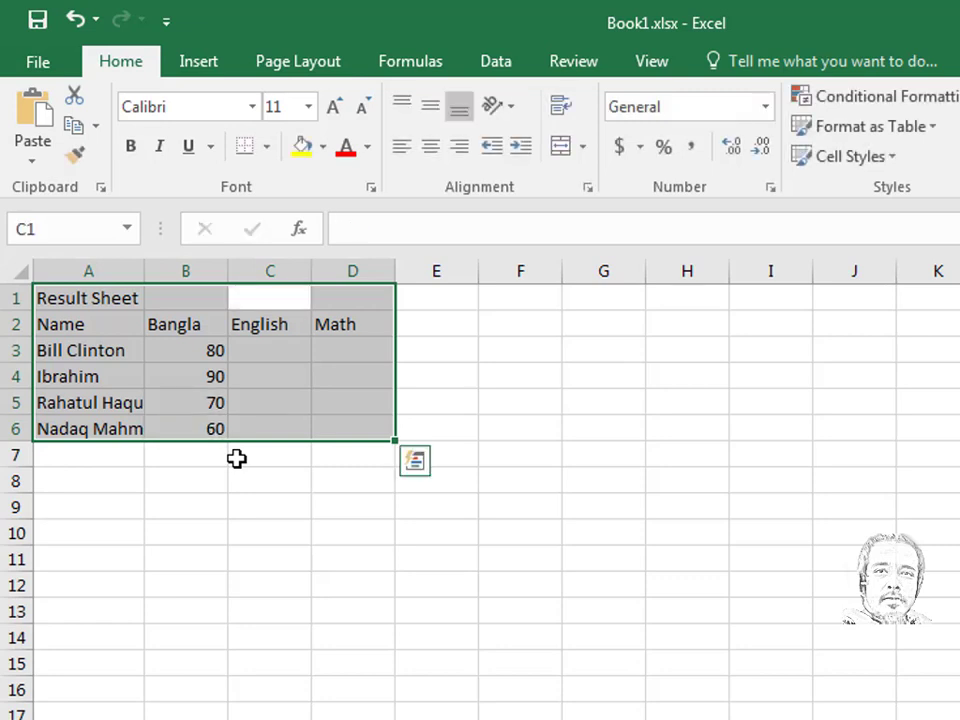
pyautogui.press('Return')
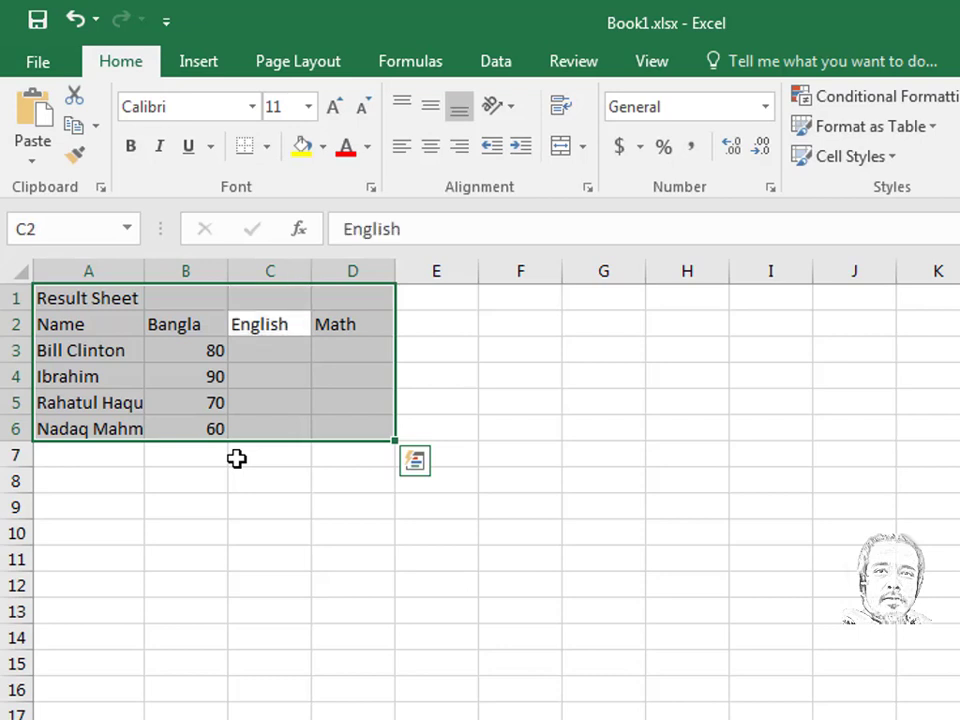
pyautogui.press('Return')
pyautogui.write('56')
pyautogui.press('Return')
pyautogui.write('54')
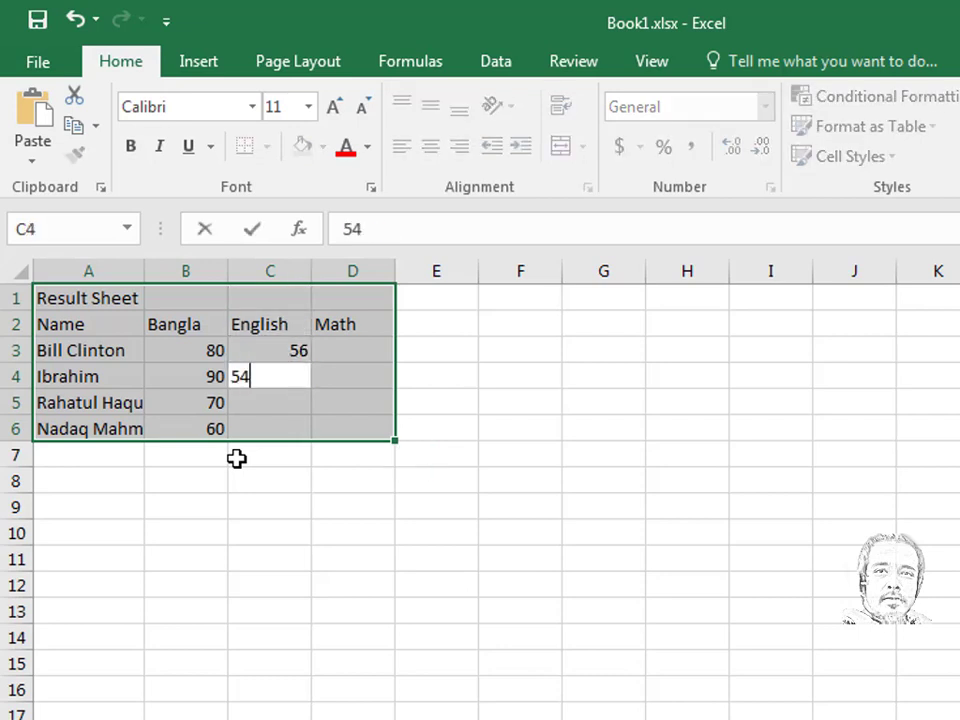
pyautogui.press('Return')
pyautogui.write('58')
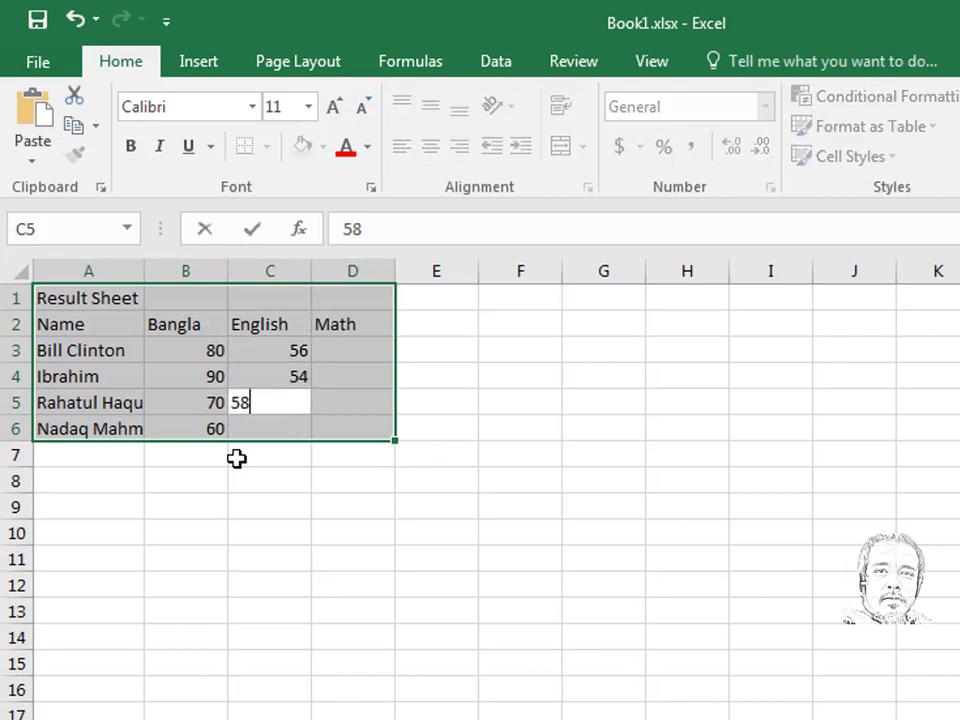
pyautogui.press('Return')
pyautogui.write('89')
pyautogui.press('Return')
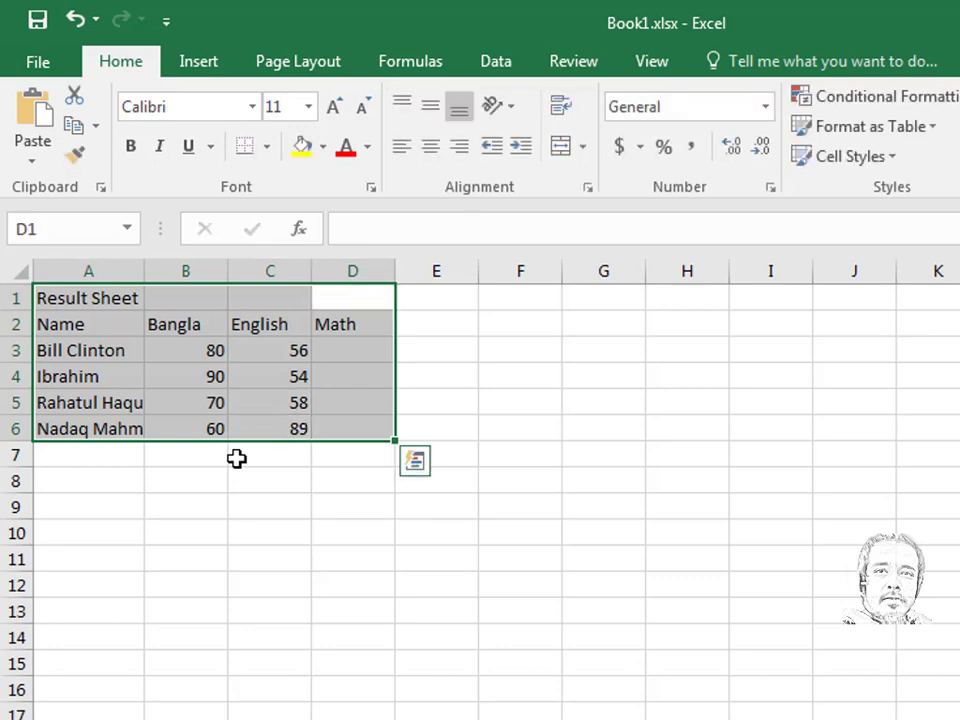
# - Enter the Math marks 58, 98, 47 and 58 in D3:D6
pyautogui.press('Return')
pyautogui.press('Return')
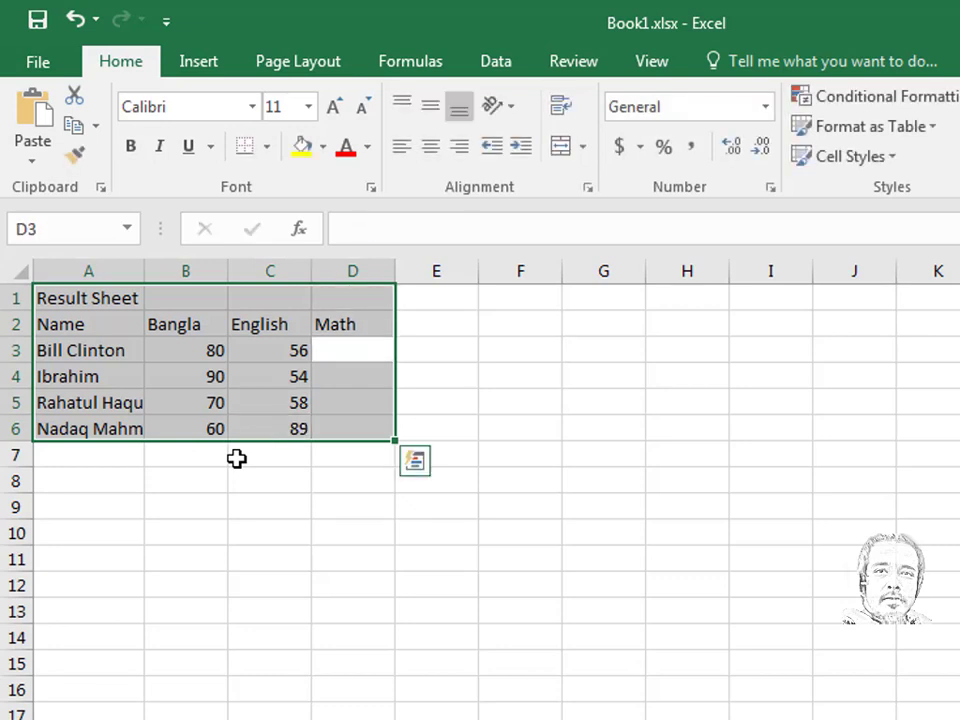
pyautogui.write('58')
pyautogui.press('Return')
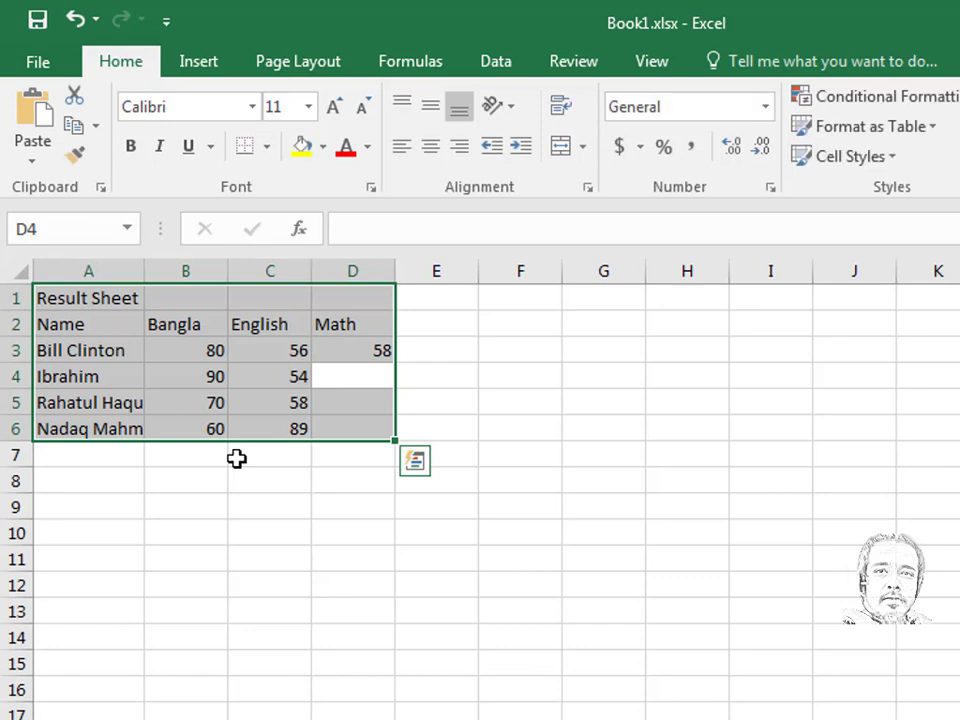
pyautogui.write('98')
pyautogui.press('Return')
pyautogui.write('47')
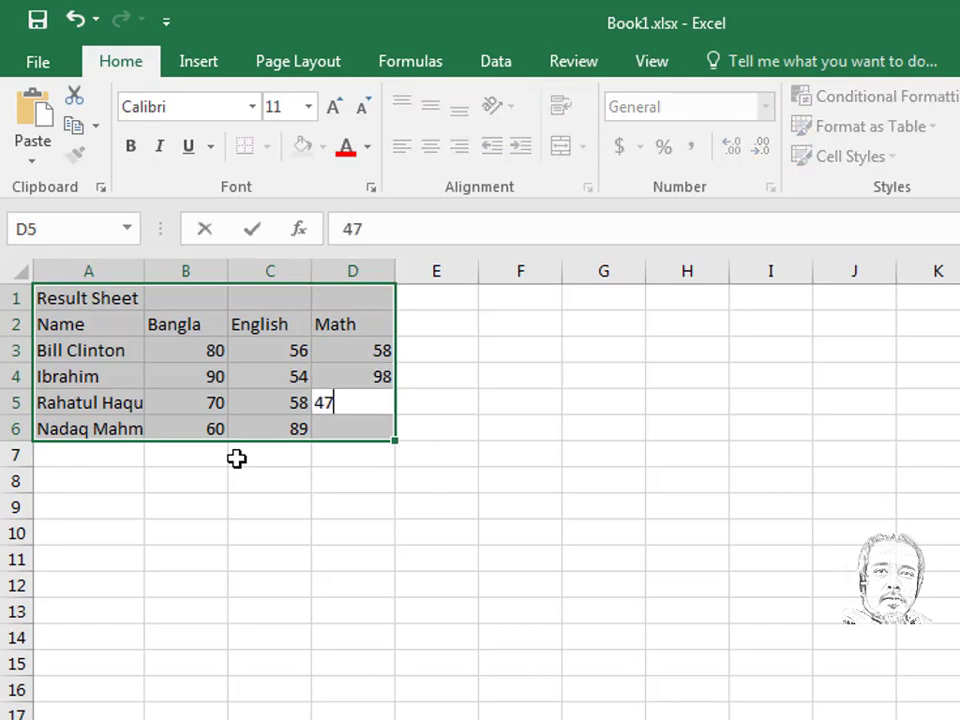
pyautogui.press('Return')
pyautogui.write('58')
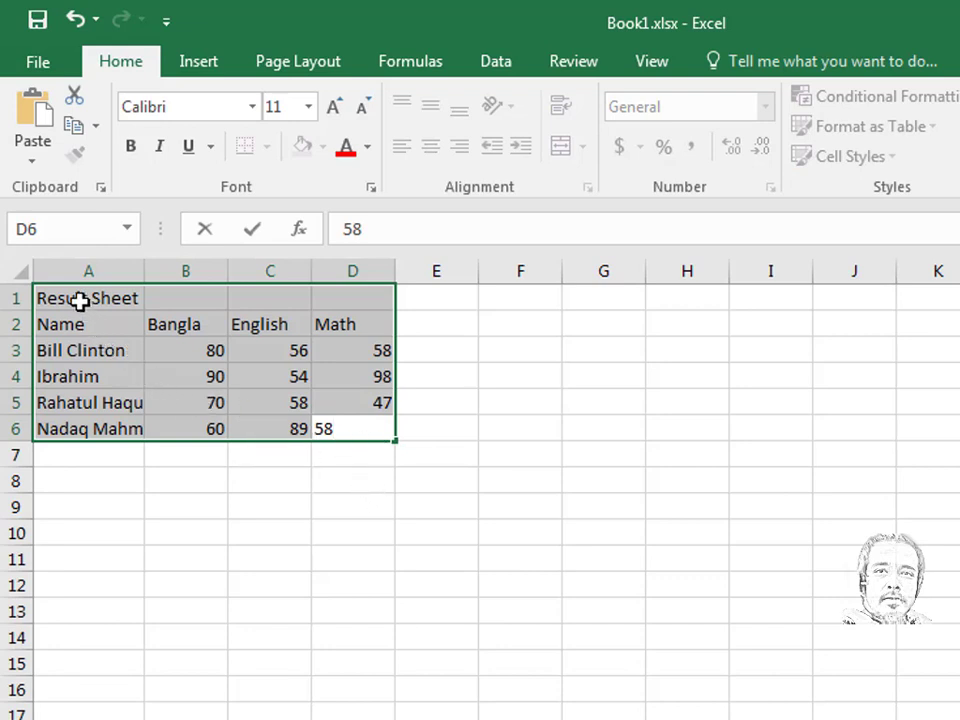
pyautogui.press('Return')
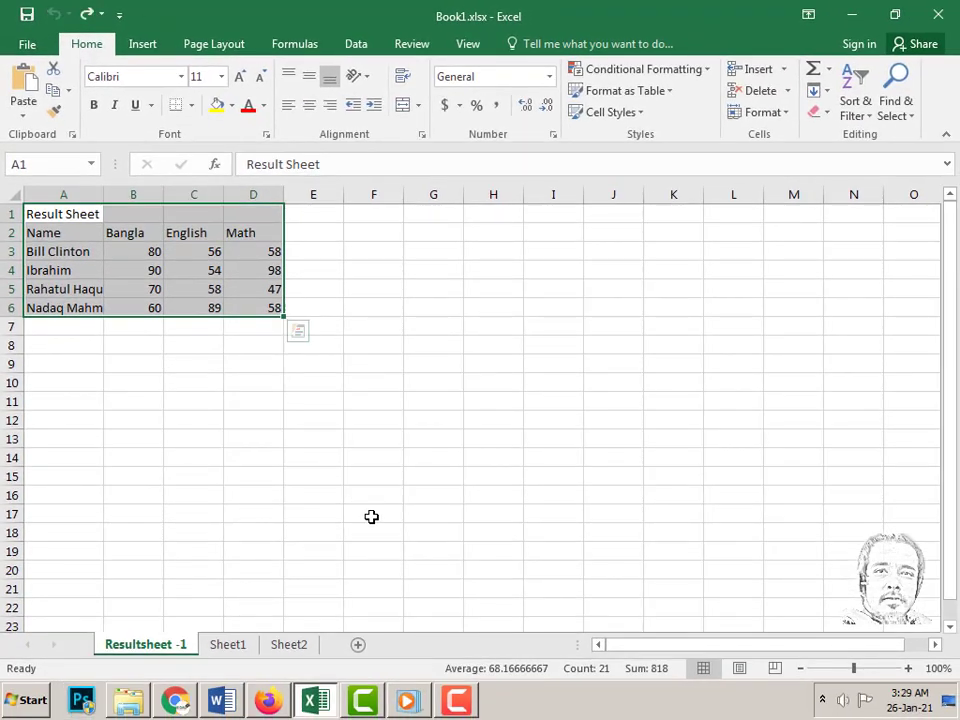
pyautogui.click(121, 377)
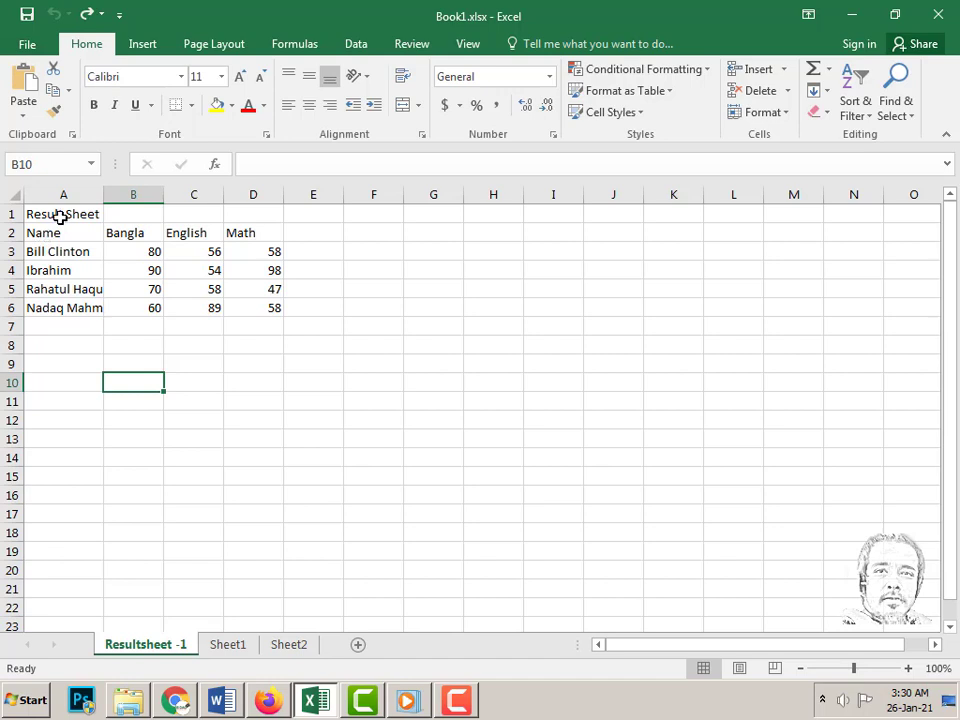
pyautogui.click(60, 216)
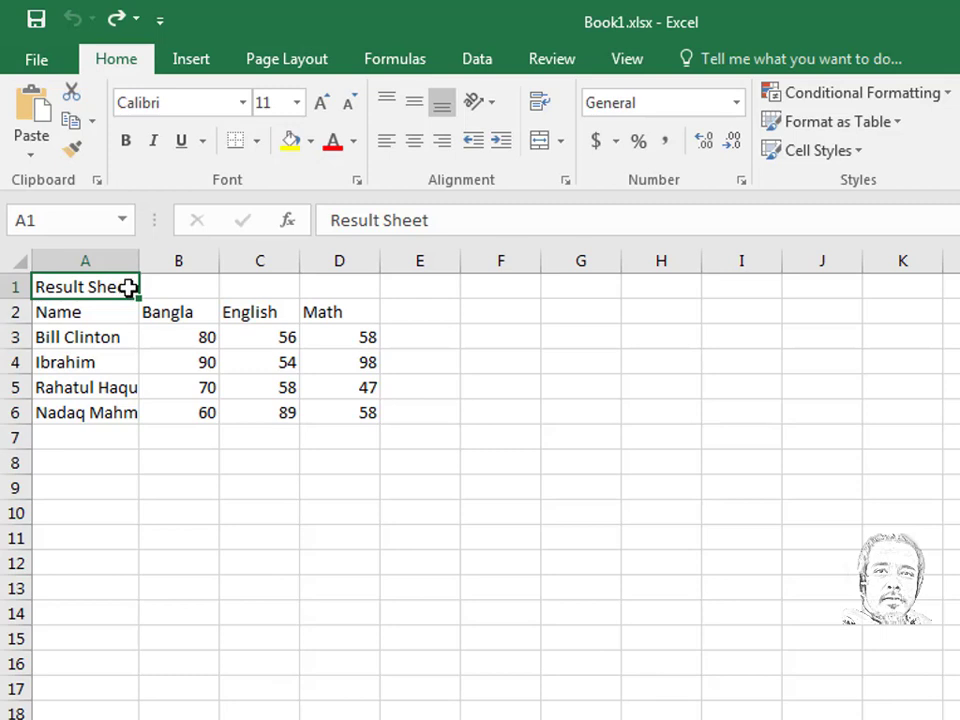
# - Append 'for Semester 1' to the A1 title, then reselect A1
pyautogui.doubleClick(131, 287)
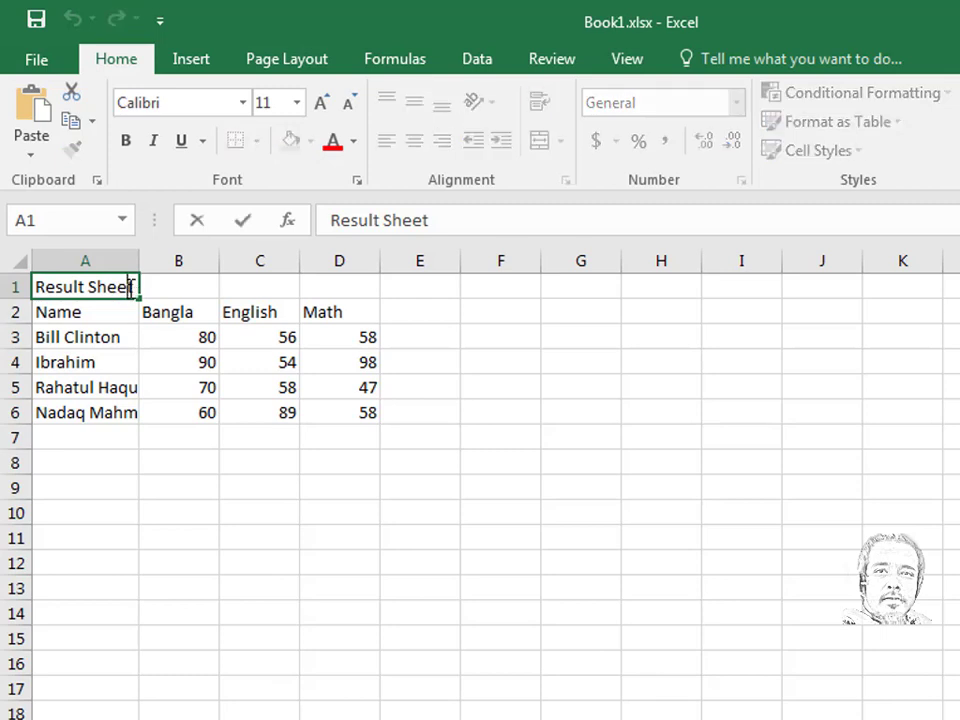
pyautogui.write('for S')
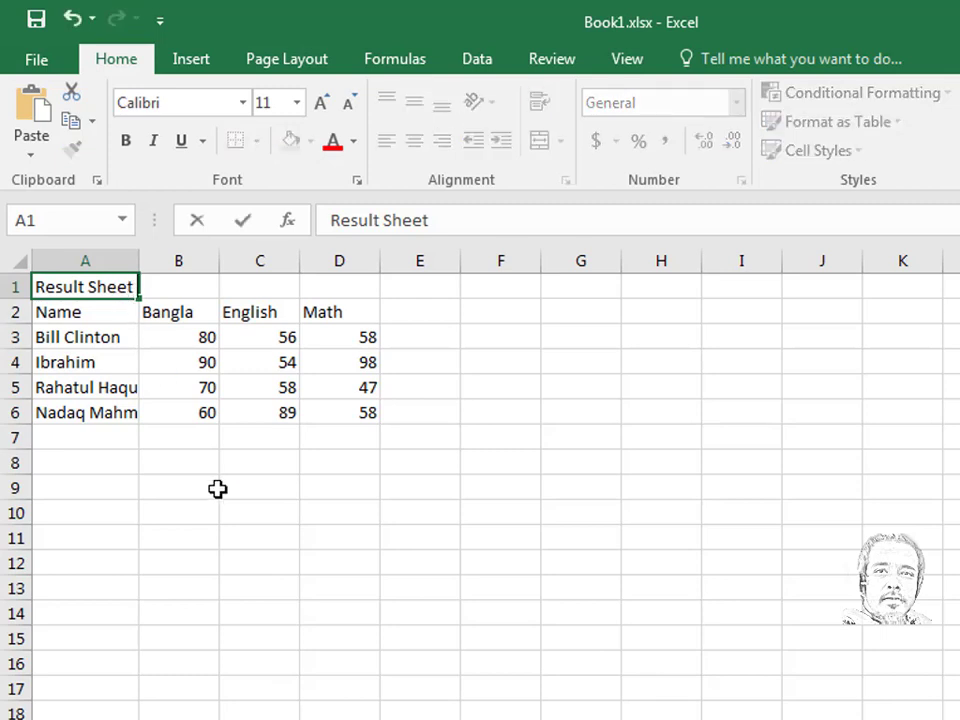
pyautogui.write('emester')
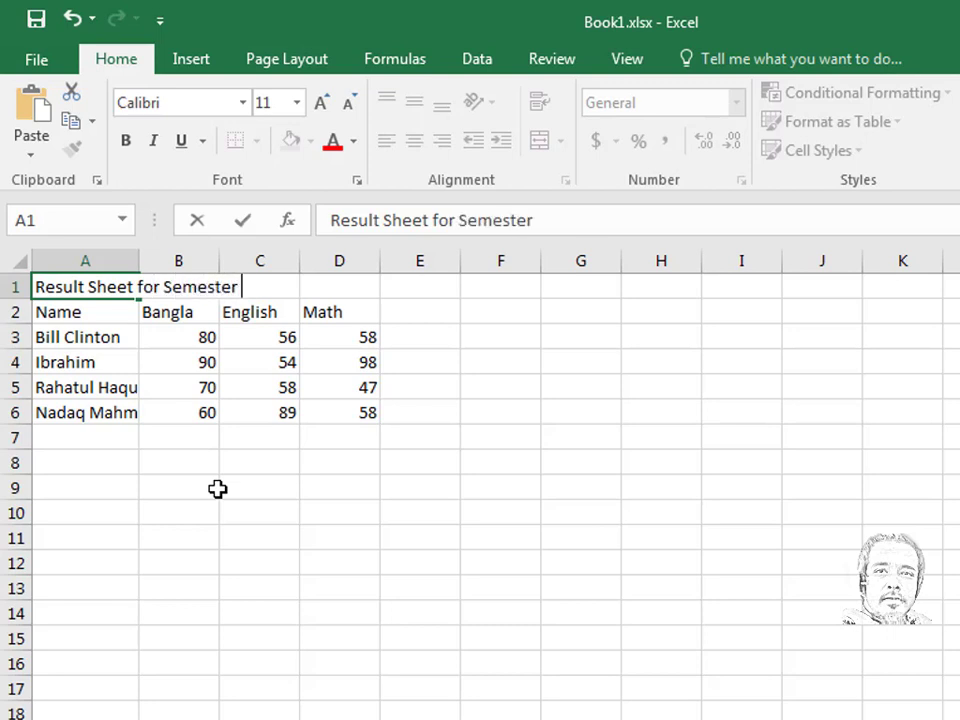
pyautogui.write(' 1')
pyautogui.press('Return')
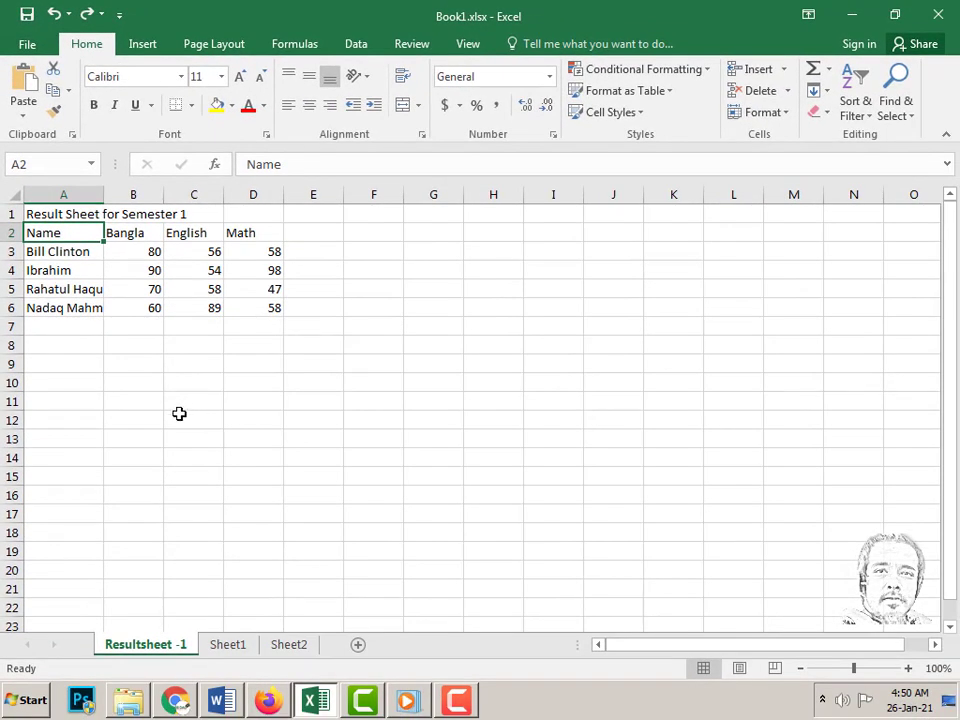
pyautogui.click(64, 216)
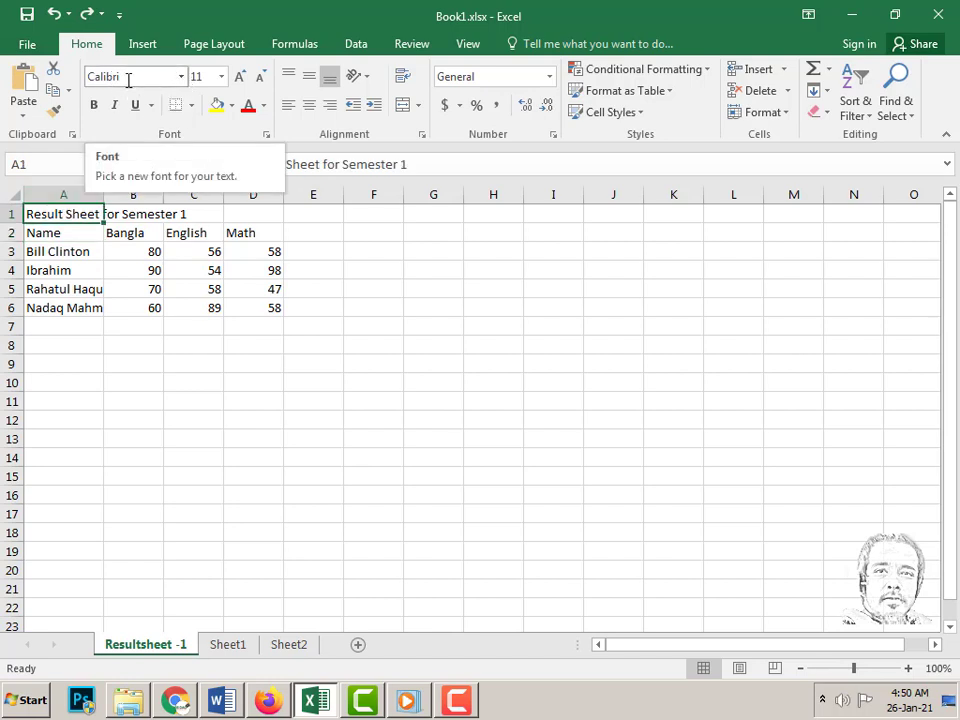
# - Set the A1 title font to Arial
pyautogui.click(181, 77)
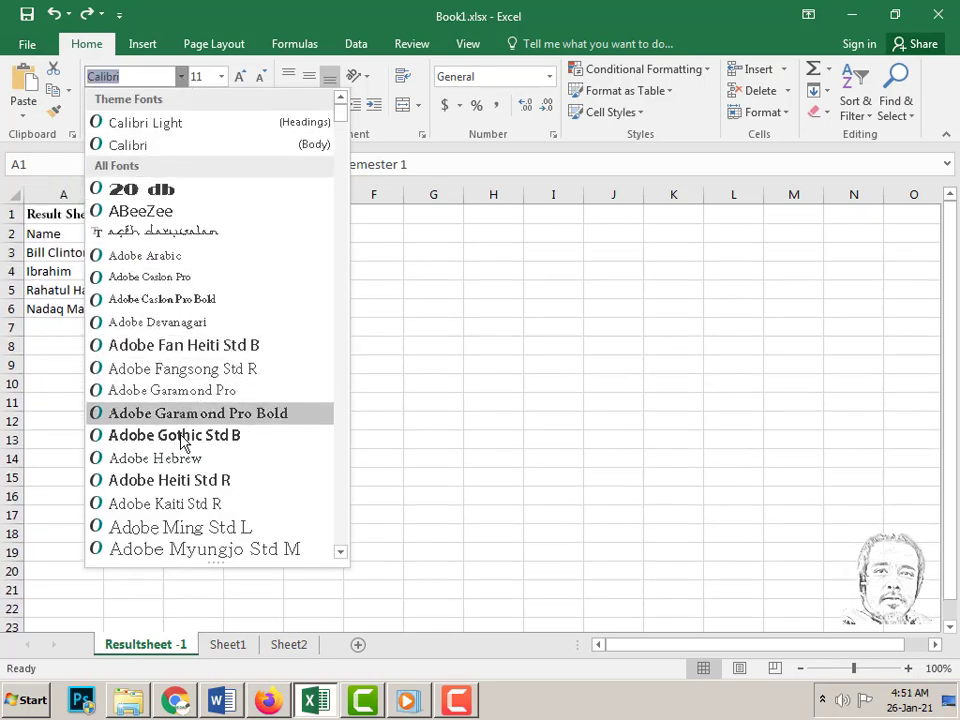
pyautogui.scroll(-4, 183, 446)
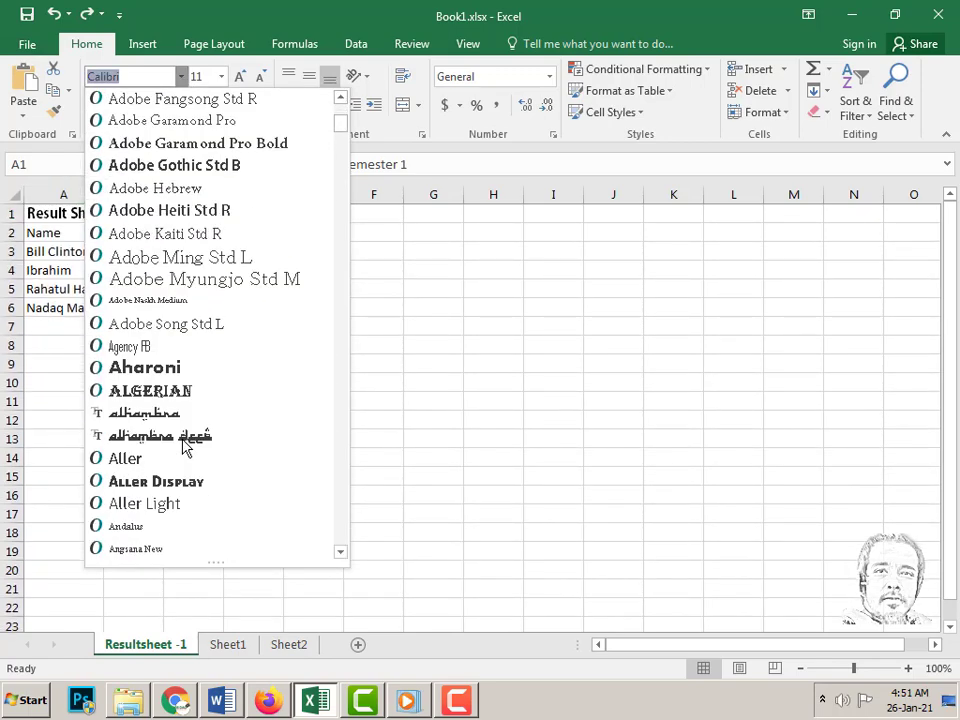
pyautogui.scroll(-2, 185, 447)
pyautogui.scroll(-1, 168, 428)
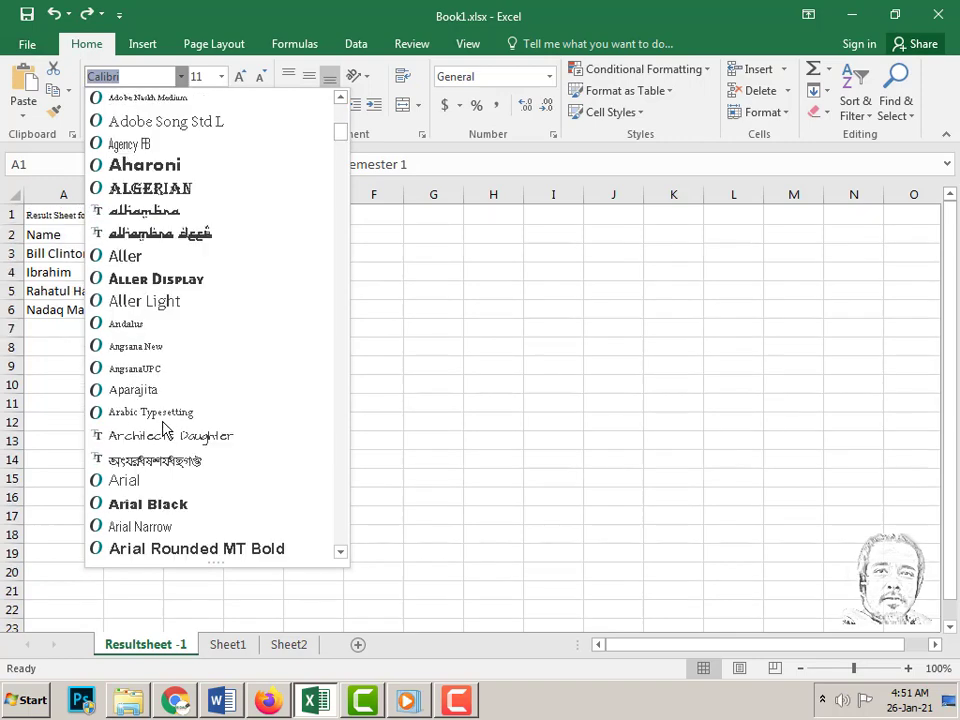
pyautogui.click(144, 485)
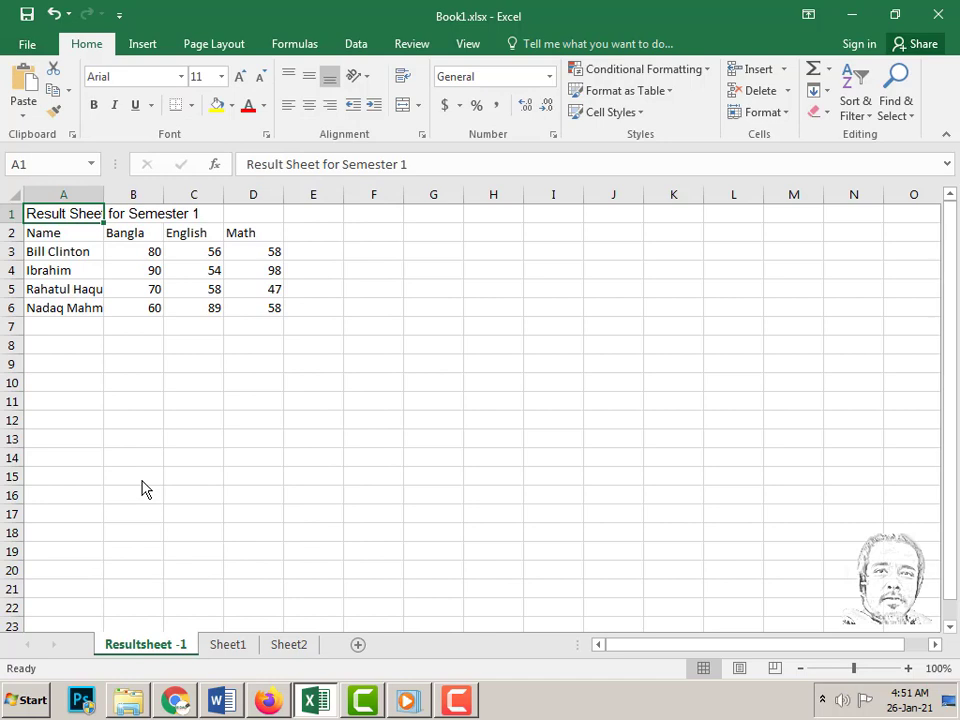
# - Set the title size to 14, stepping it up to 18 and back down
pyautogui.click(222, 78)
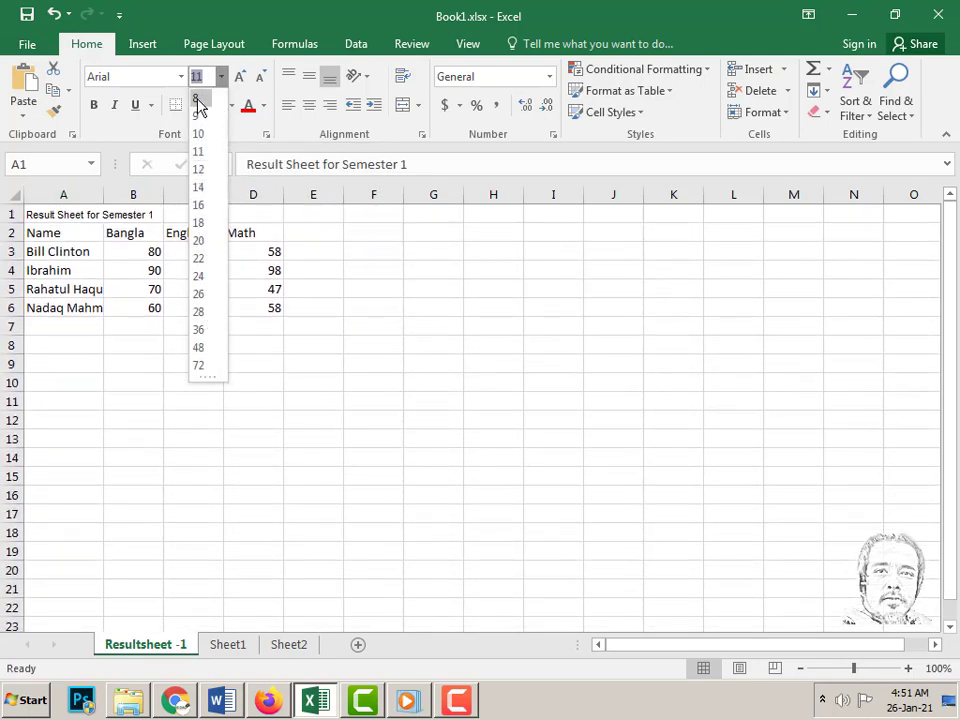
pyautogui.click(198, 187)
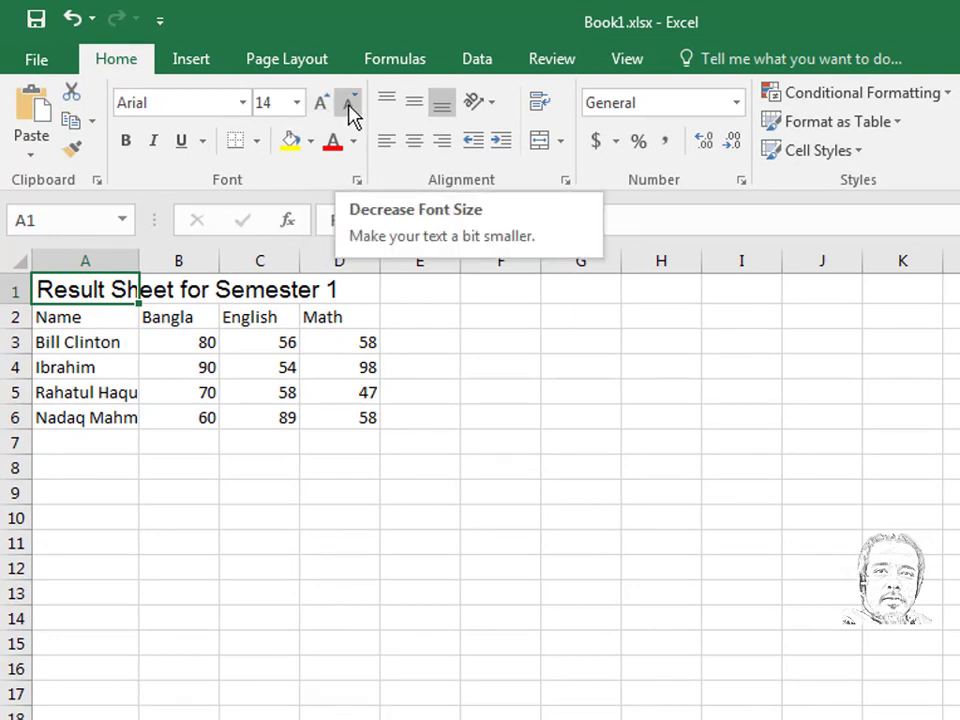
pyautogui.click(321, 106)
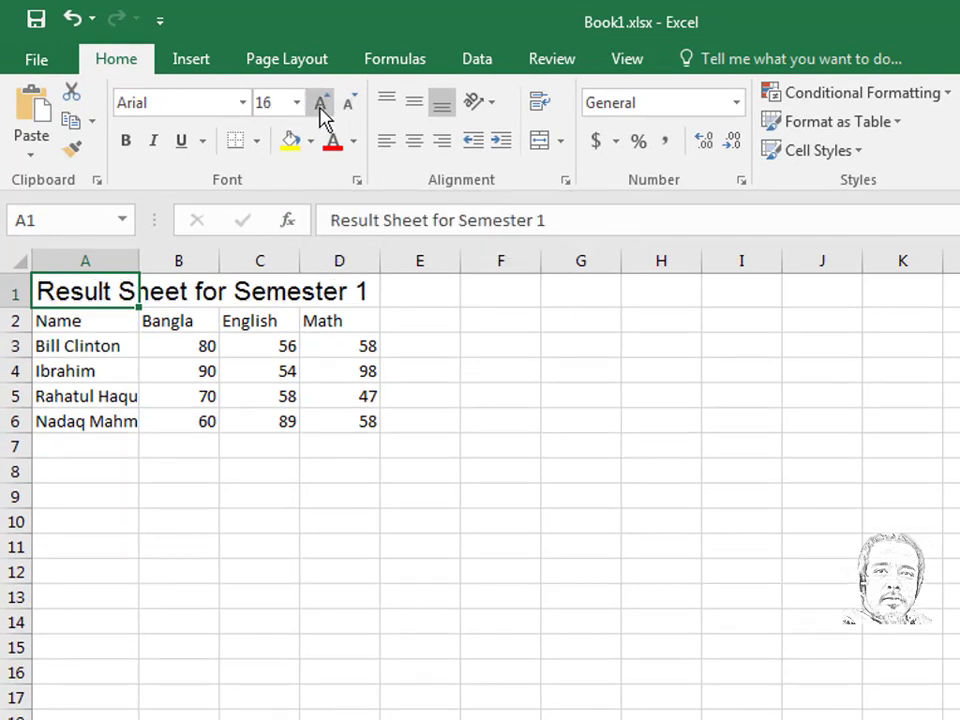
pyautogui.click(321, 106)
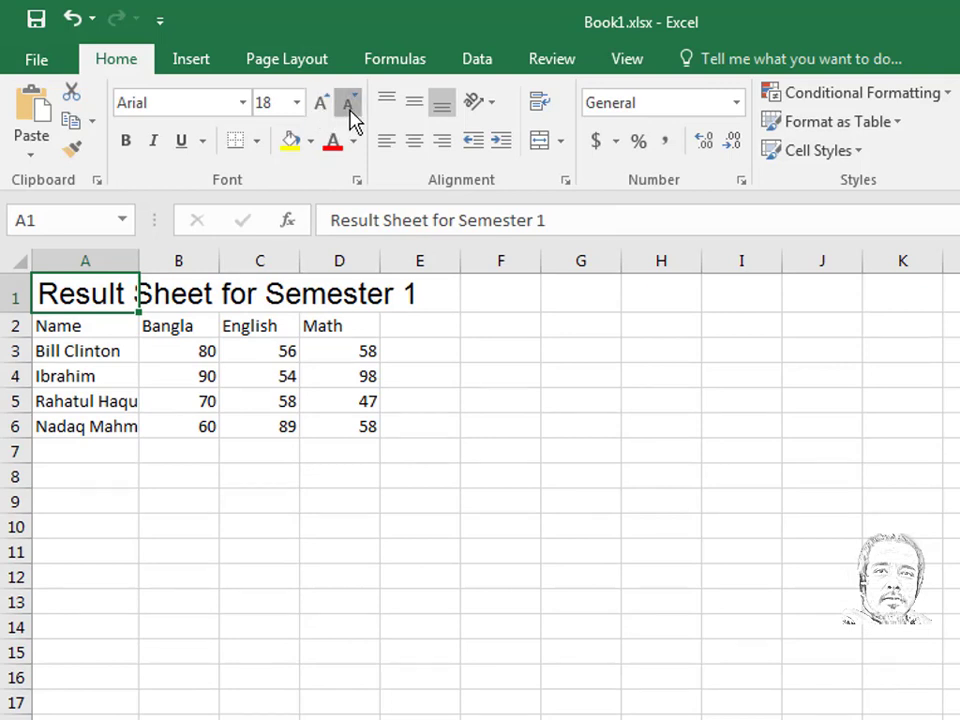
pyautogui.click(351, 117)
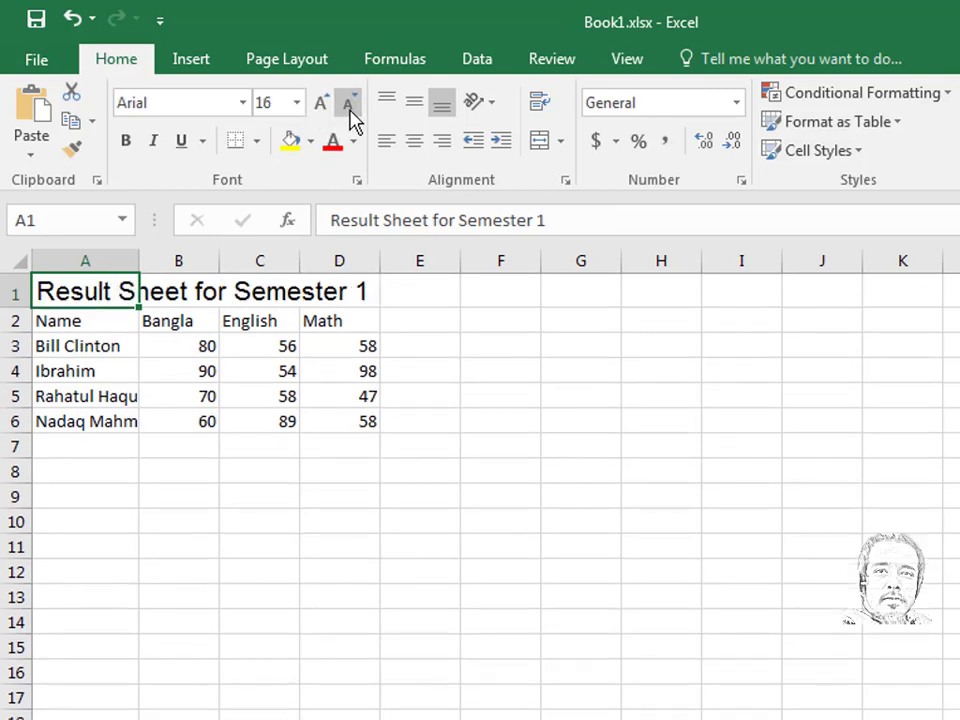
pyautogui.click(351, 117)
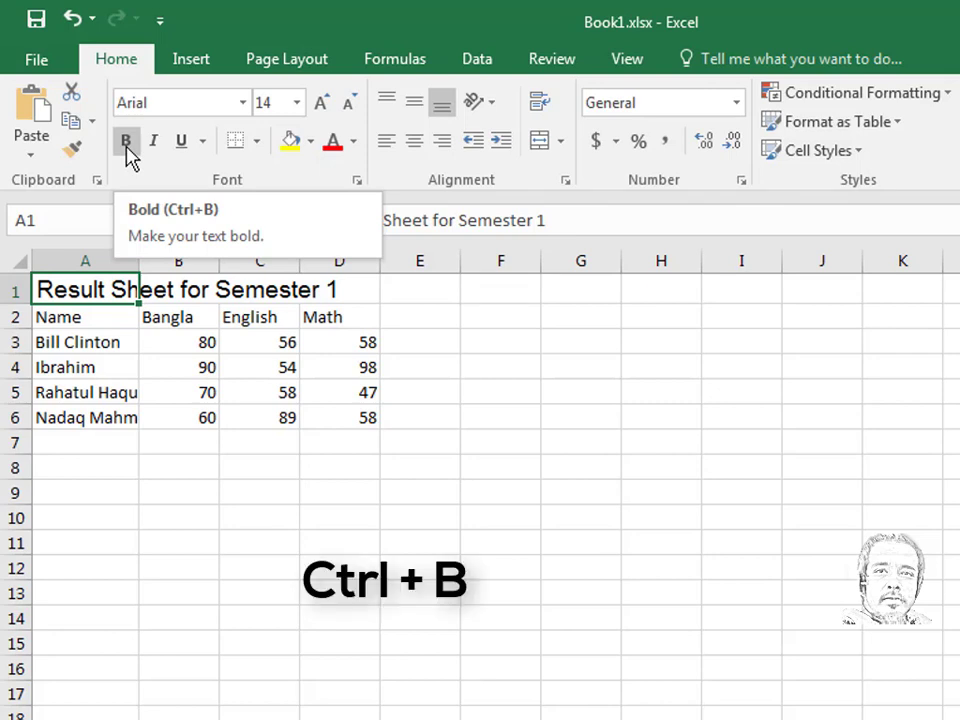
# - Make the title bold, trying italic and single underline but removing both
pyautogui.hotkey('ctrl', 'b')
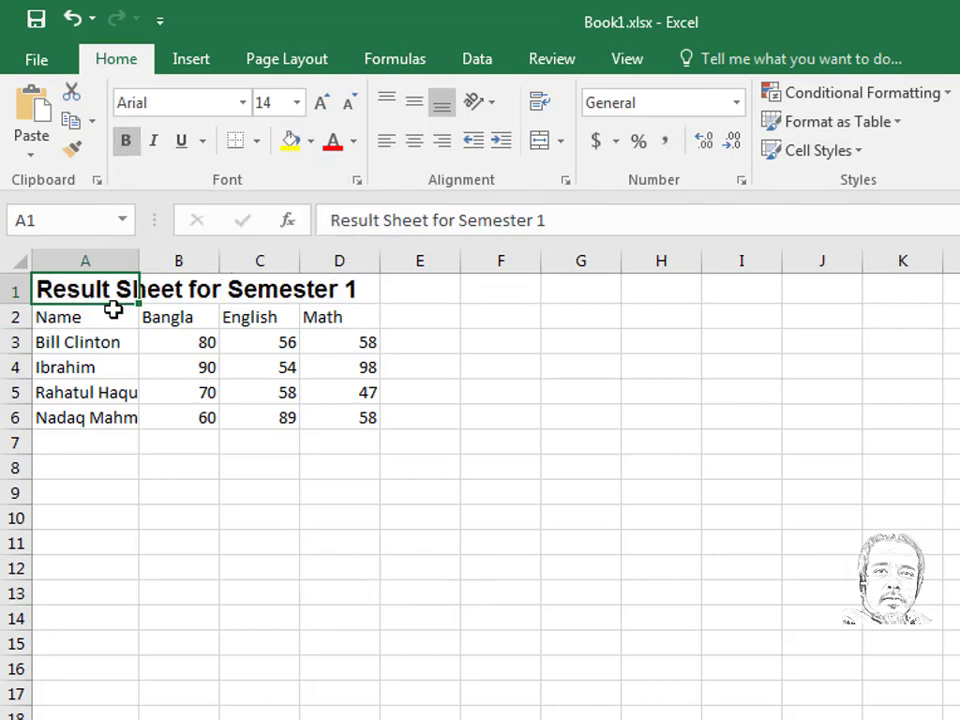
pyautogui.click(159, 151)
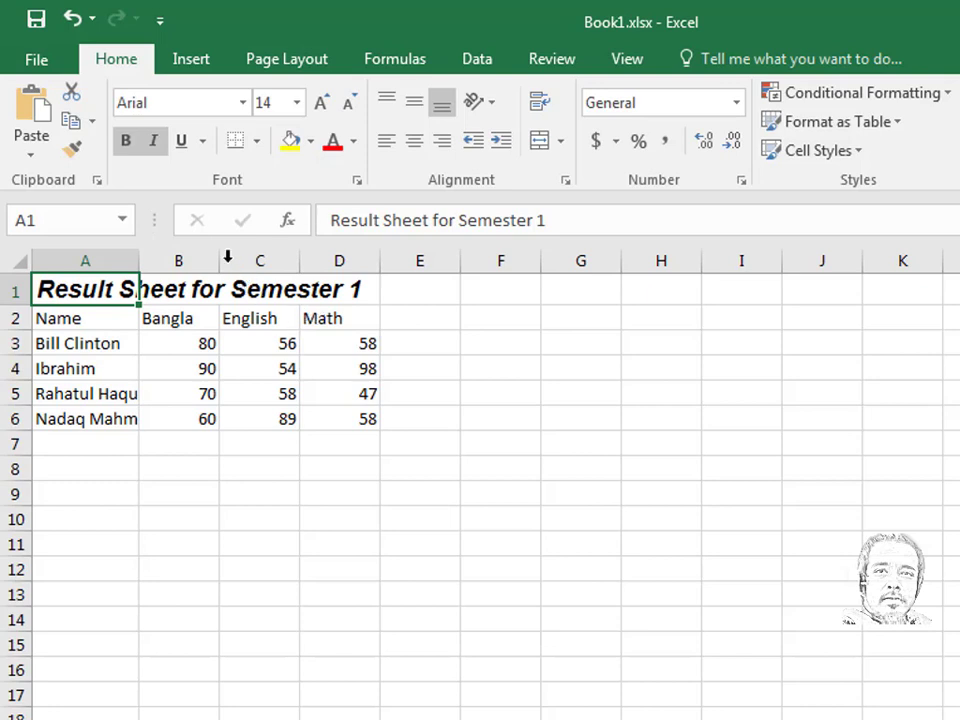
pyautogui.click(155, 150)
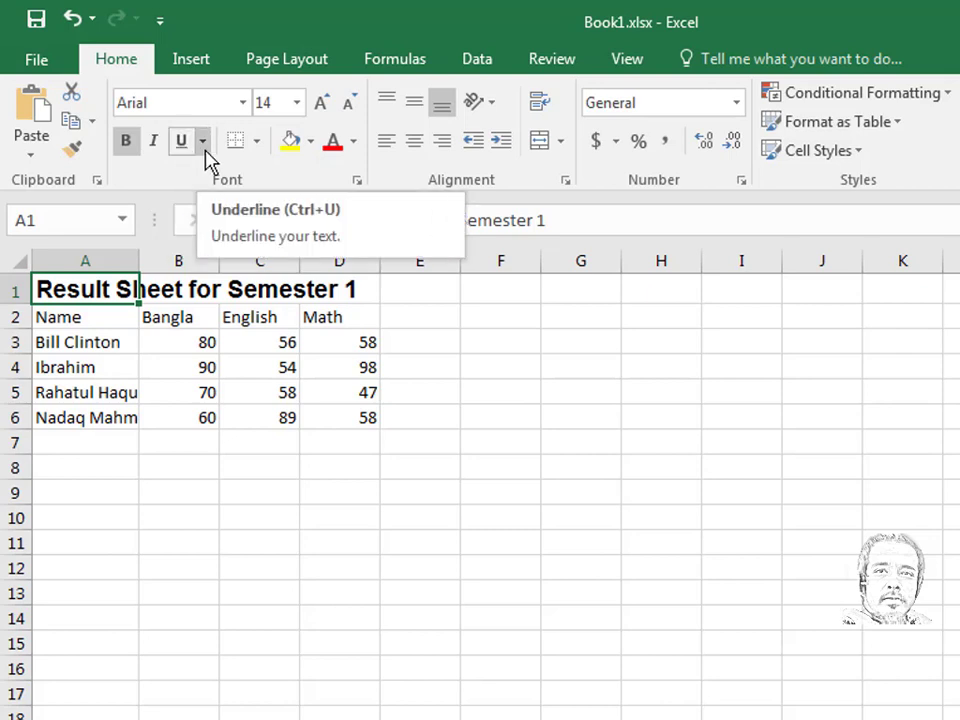
pyautogui.click(203, 148)
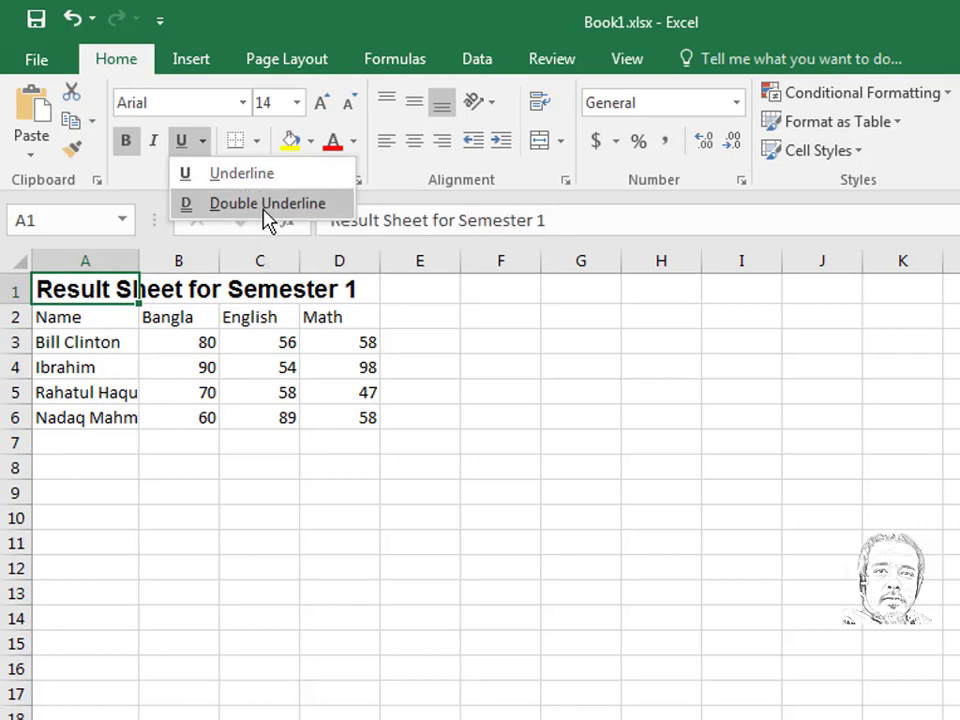
pyautogui.click(241, 175)
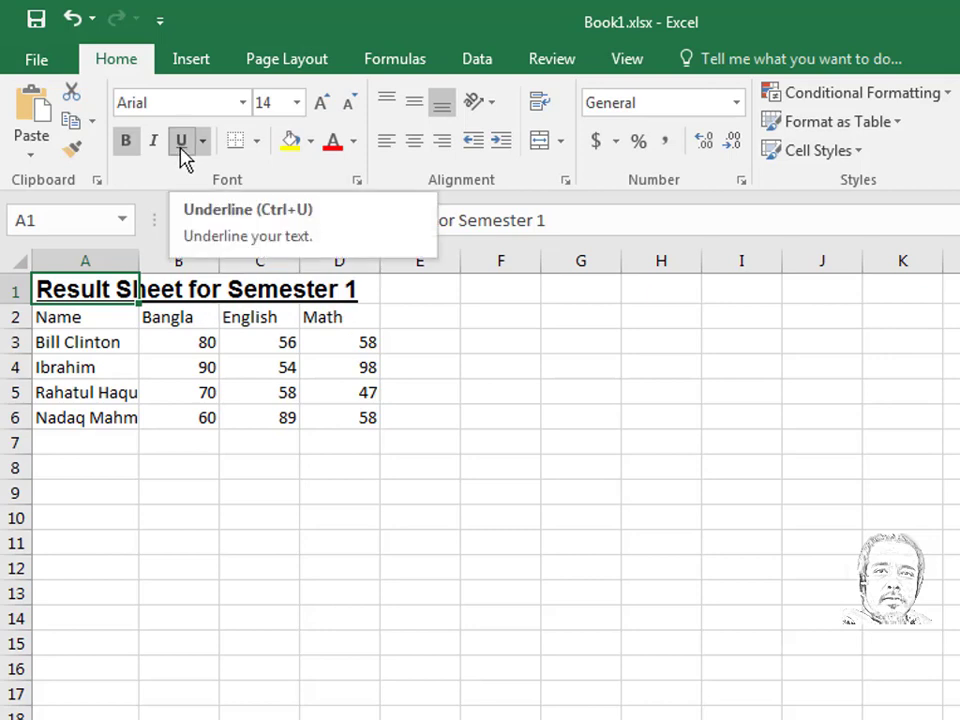
pyautogui.hotkey('ctrl', 'z')
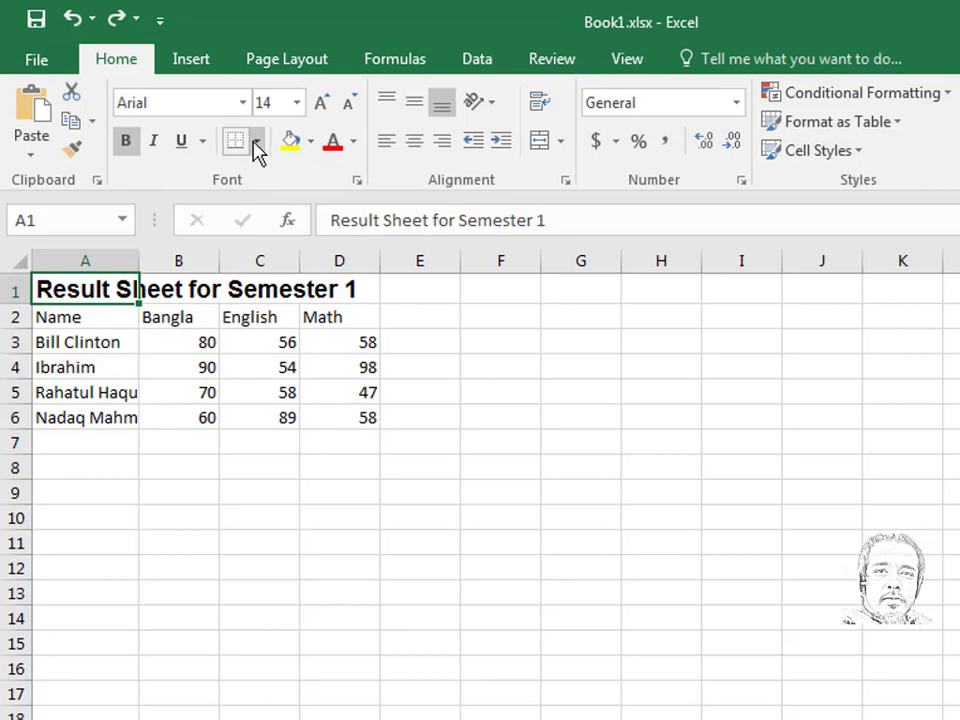
# - Give the empty cell H9 a bottom border
pyautogui.click(649, 503)
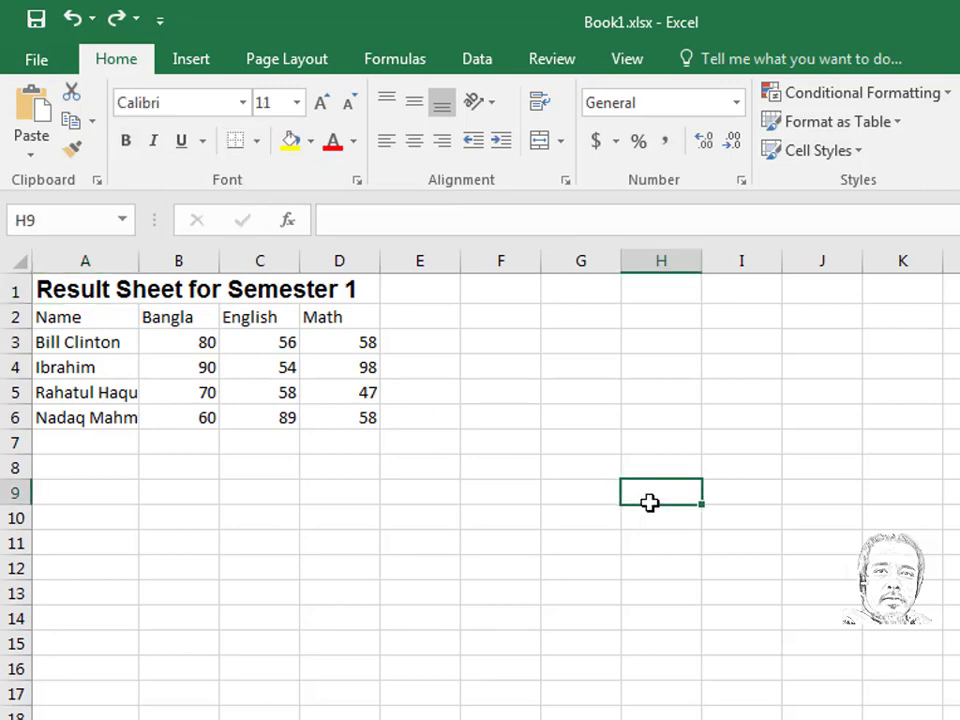
pyautogui.click(261, 146)
pyautogui.click(289, 215)
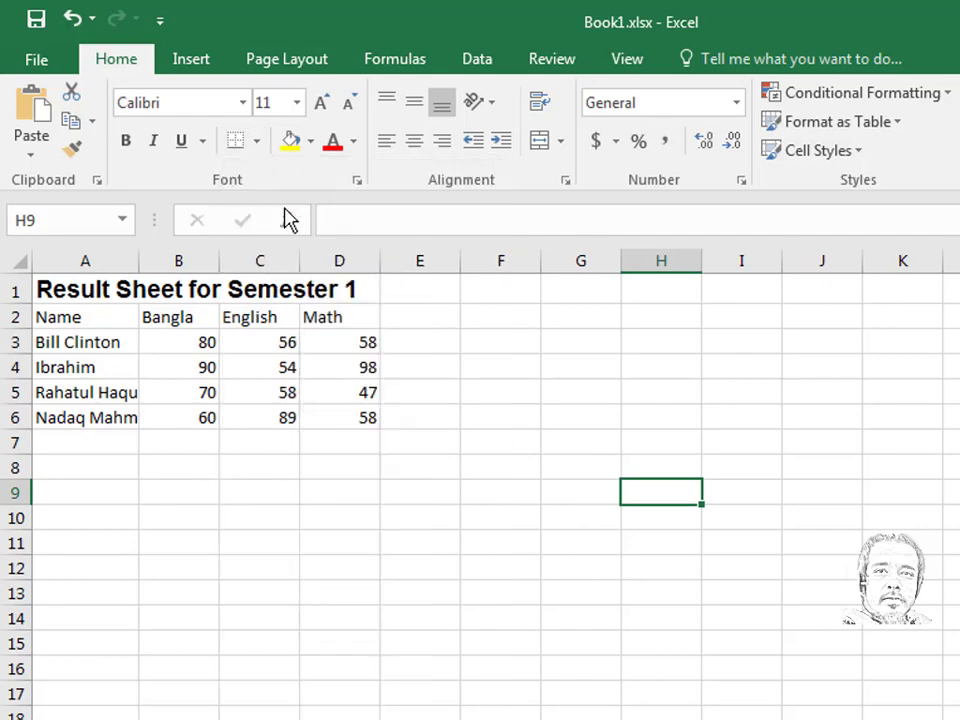
pyautogui.click(679, 565)
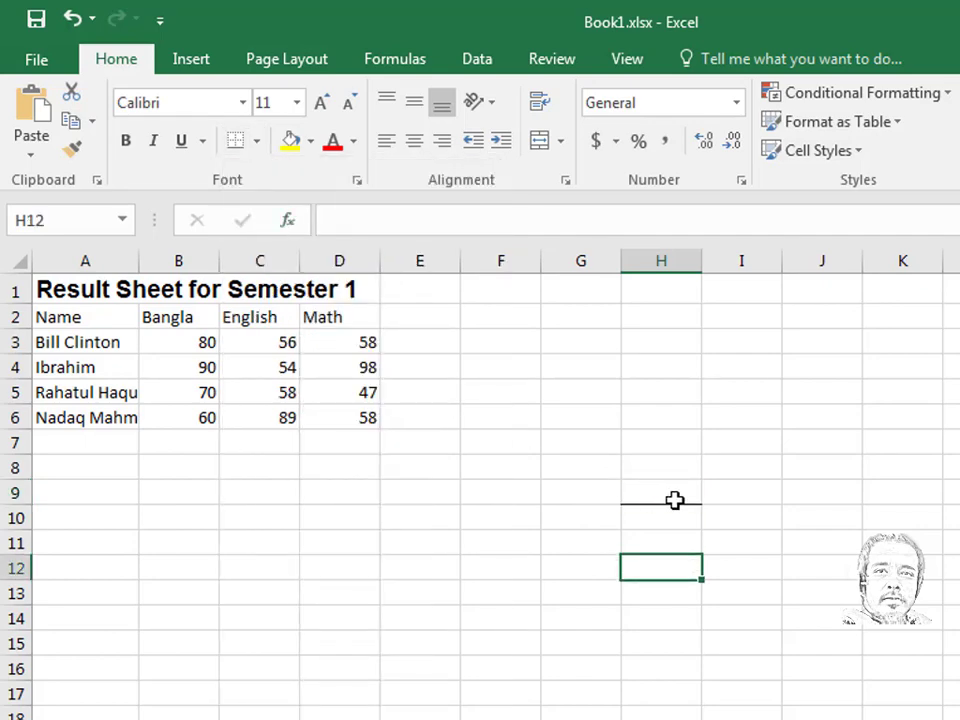
# - Change H9's border to All Borders so it is boxed on every side
pyautogui.click(675, 496)
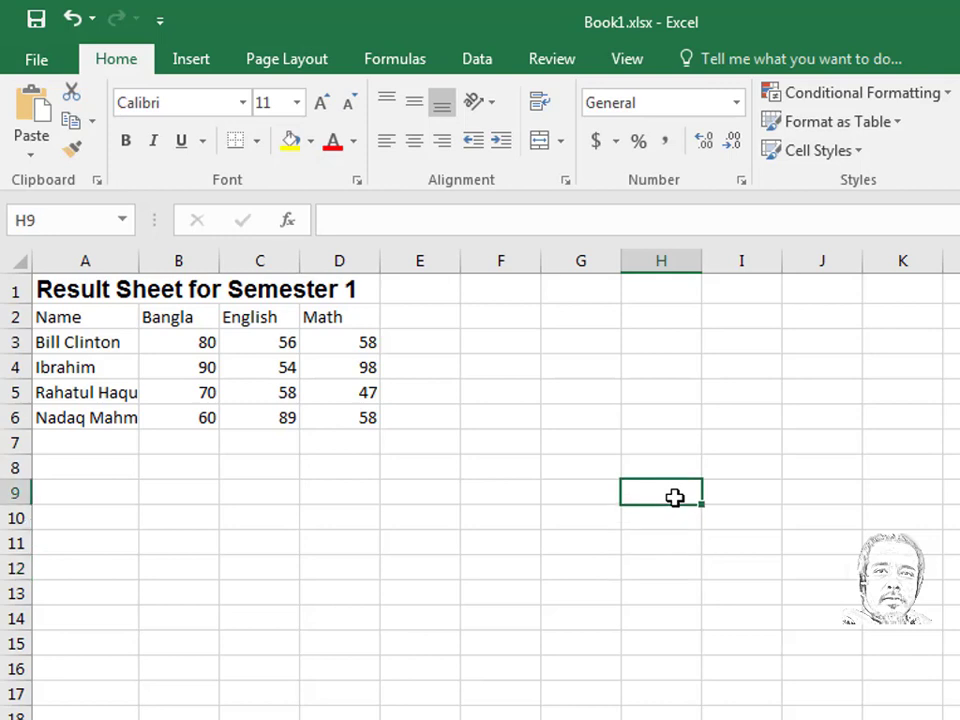
pyautogui.click(256, 142)
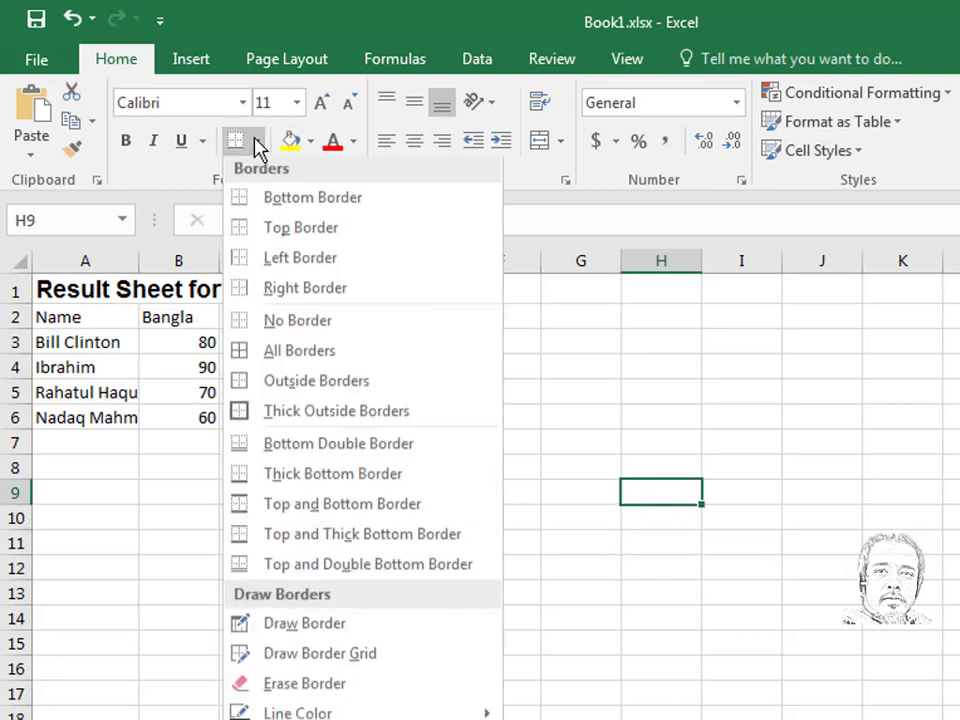
pyautogui.click(299, 356)
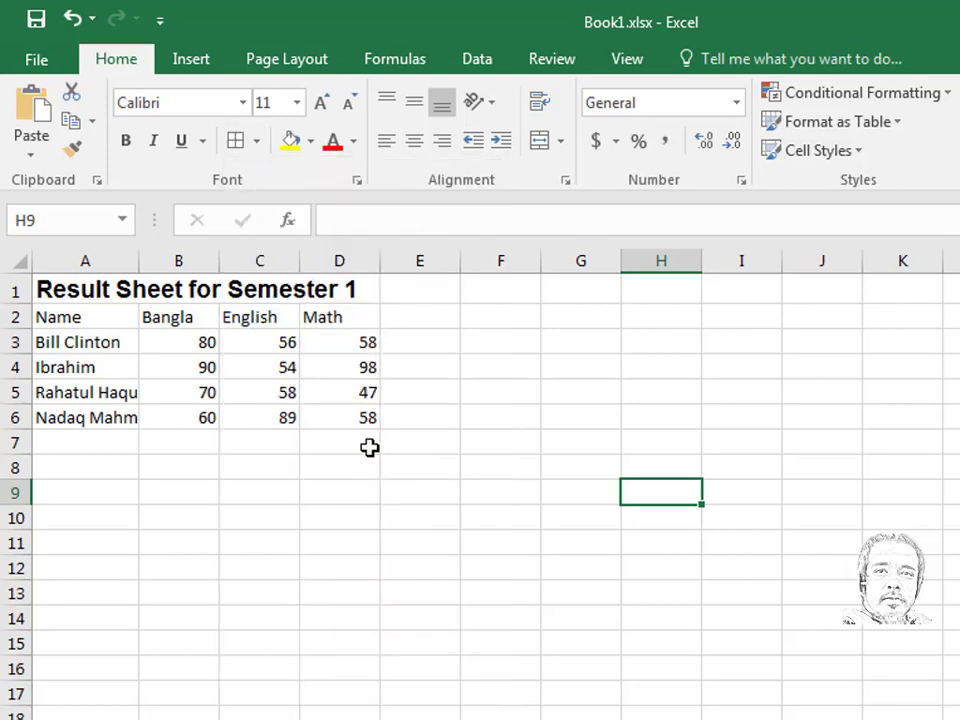
pyautogui.click(587, 548)
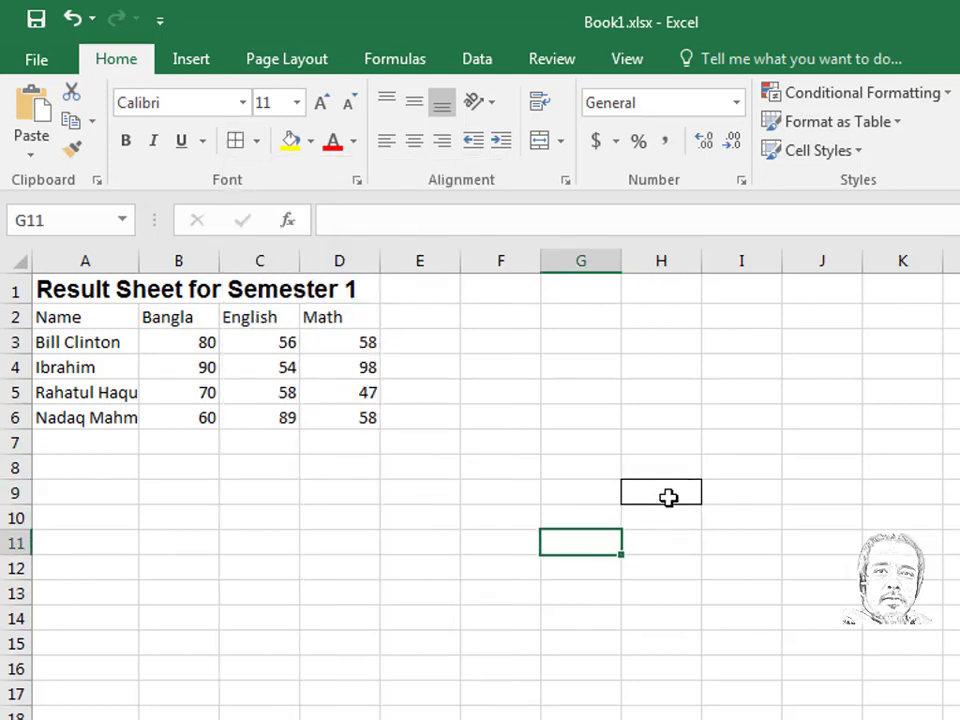
pyautogui.click(668, 497)
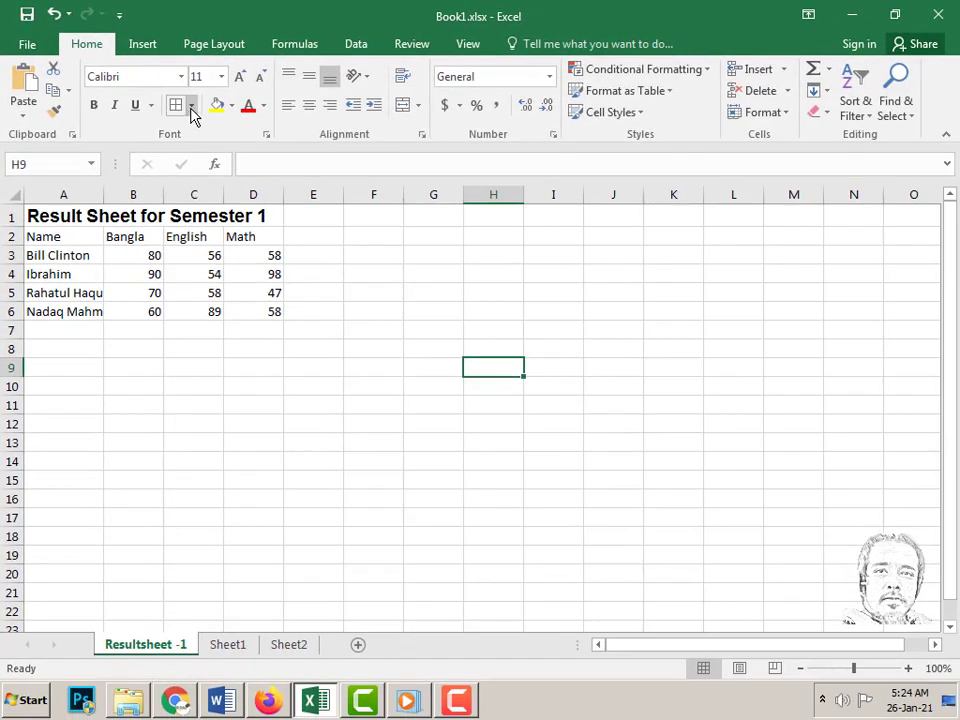
pyautogui.click(192, 108)
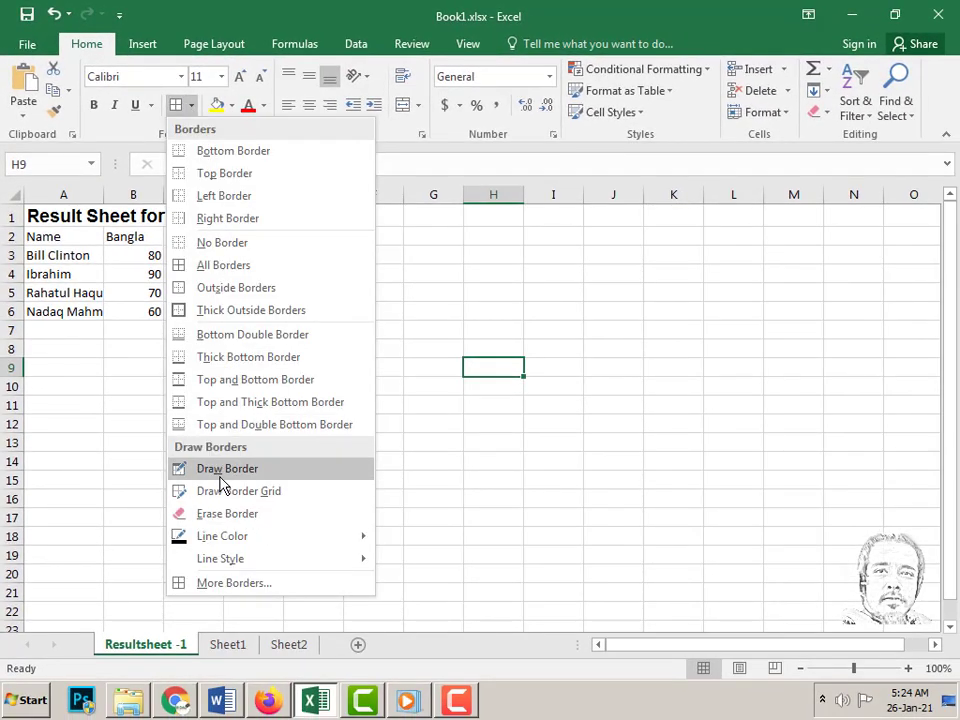
pyautogui.click(228, 470)
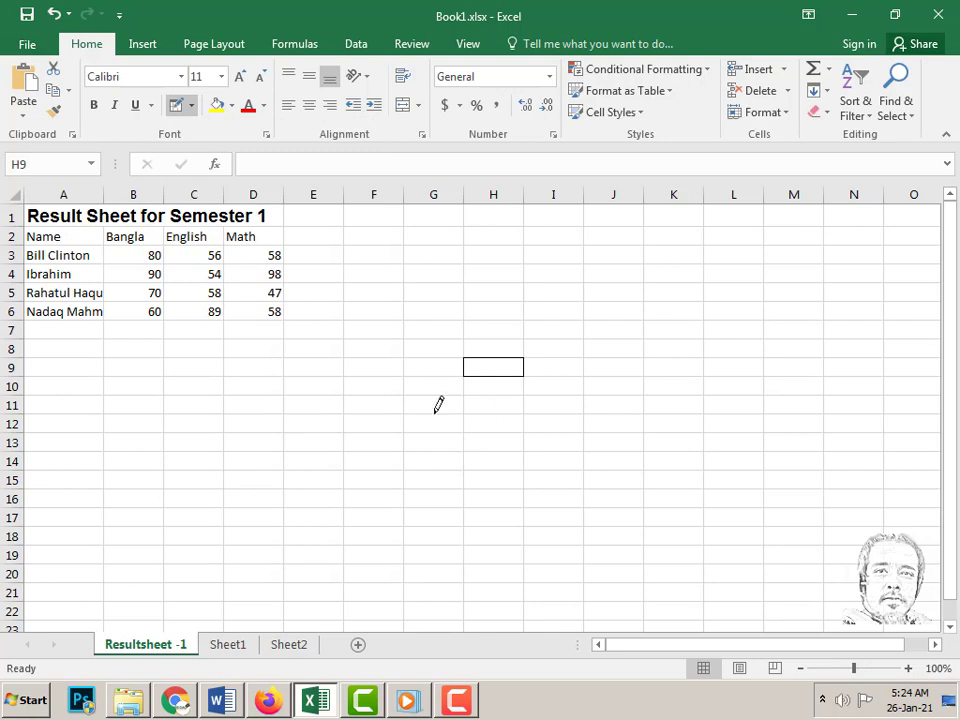
pyautogui.moveTo(460, 420)
pyautogui.mouseDown()
pyautogui.moveTo(606, 432)
pyautogui.moveTo(643, 455)
pyautogui.moveTo(650, 503)
pyautogui.mouseUp()
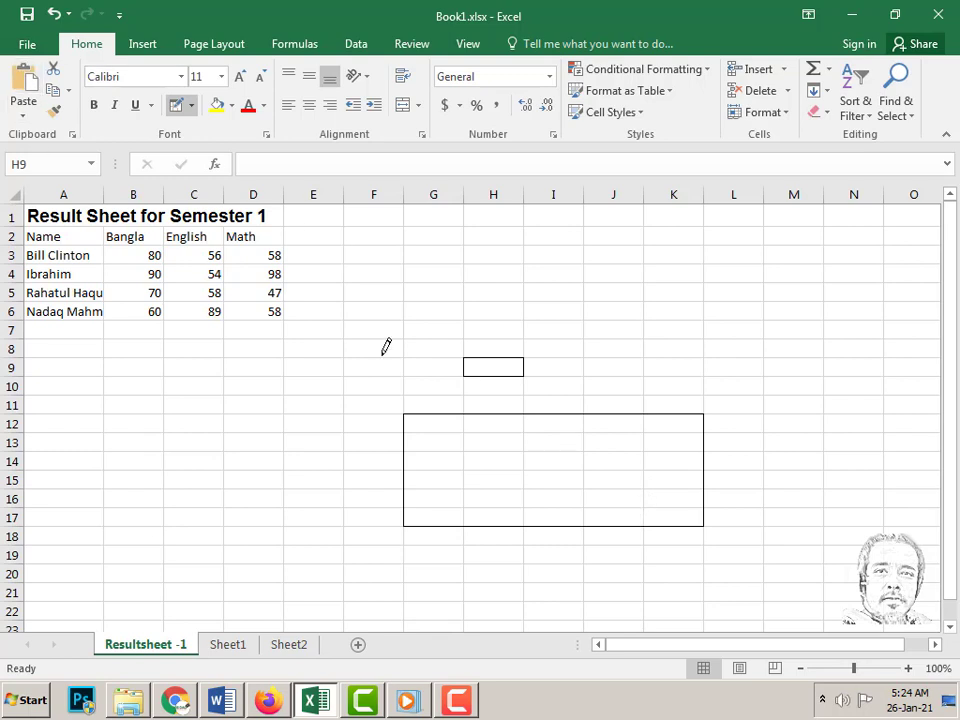
pyautogui.click(54, 16)
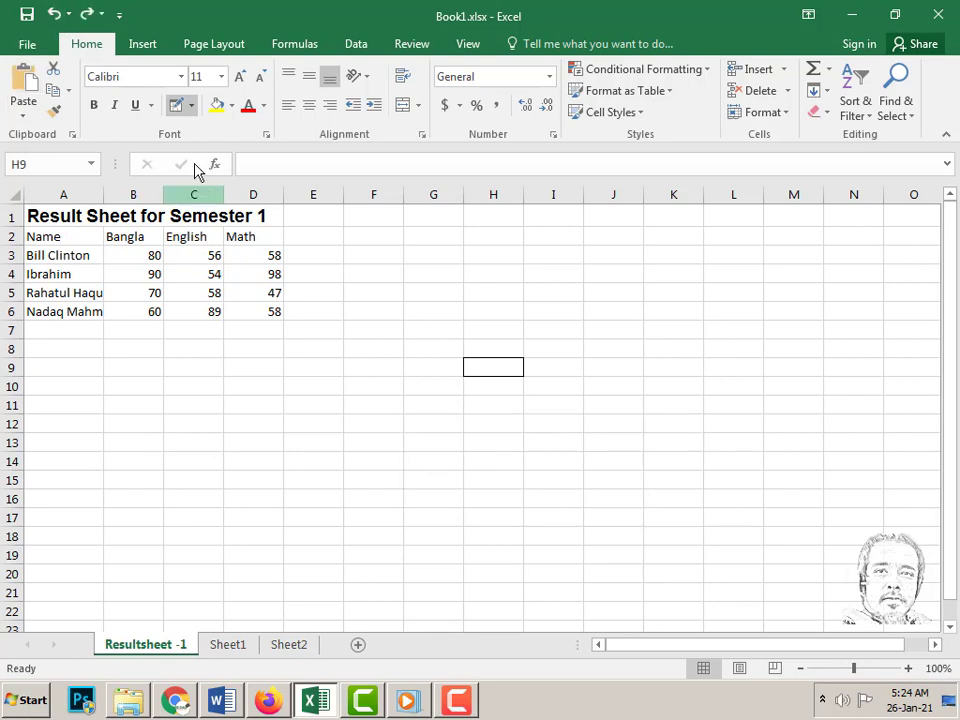
pyautogui.click(193, 108)
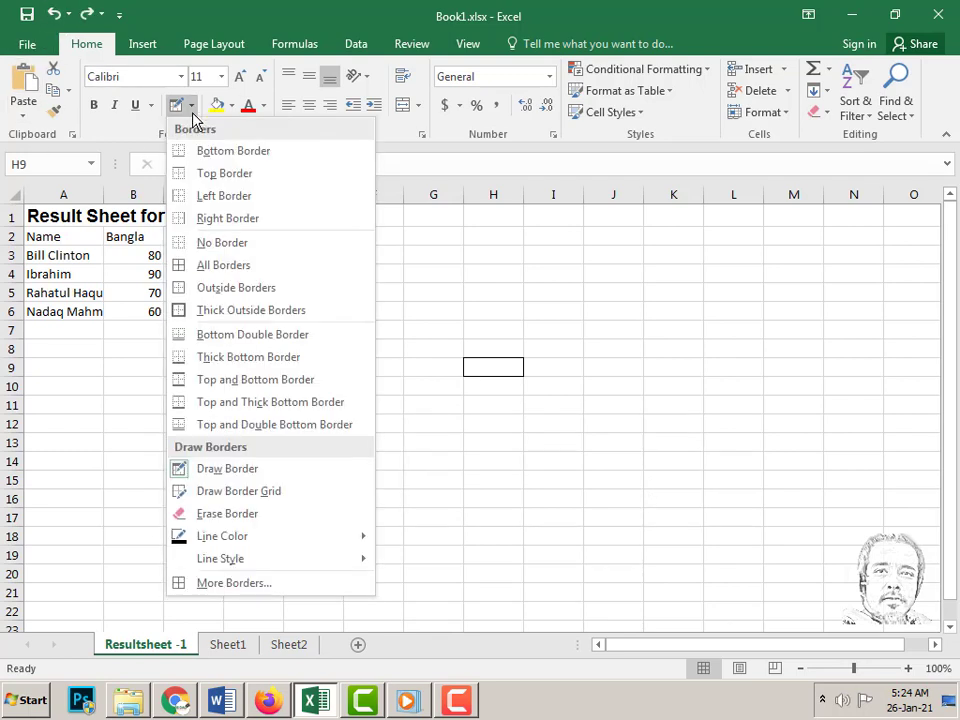
pyautogui.click(228, 491)
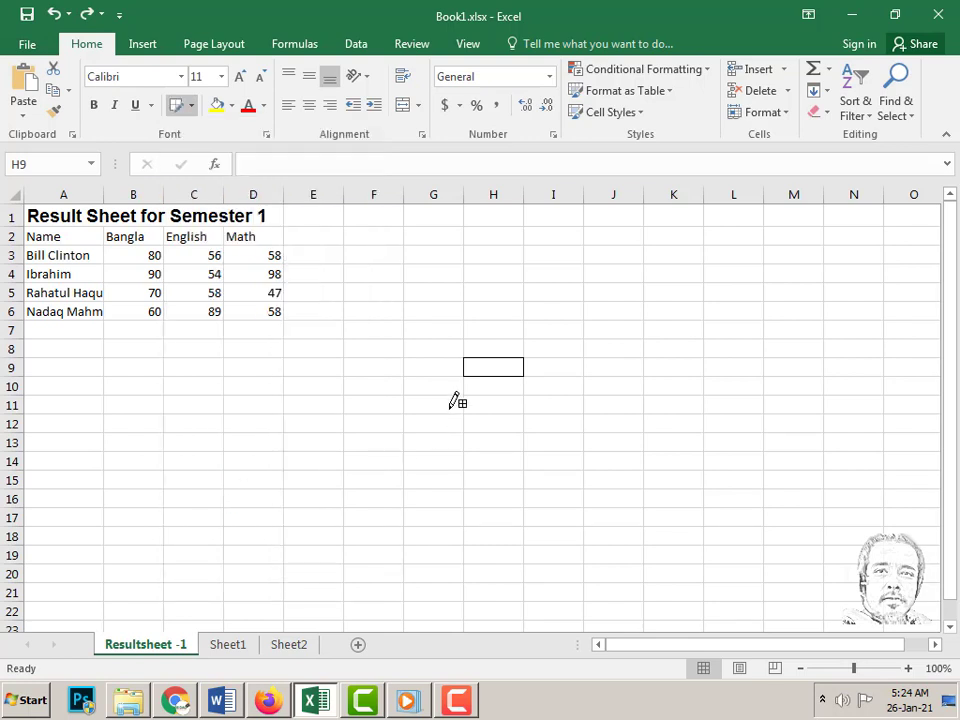
pyautogui.moveTo(430, 416)
pyautogui.mouseDown()
pyautogui.moveTo(606, 448)
pyautogui.moveTo(627, 511)
pyautogui.mouseUp()
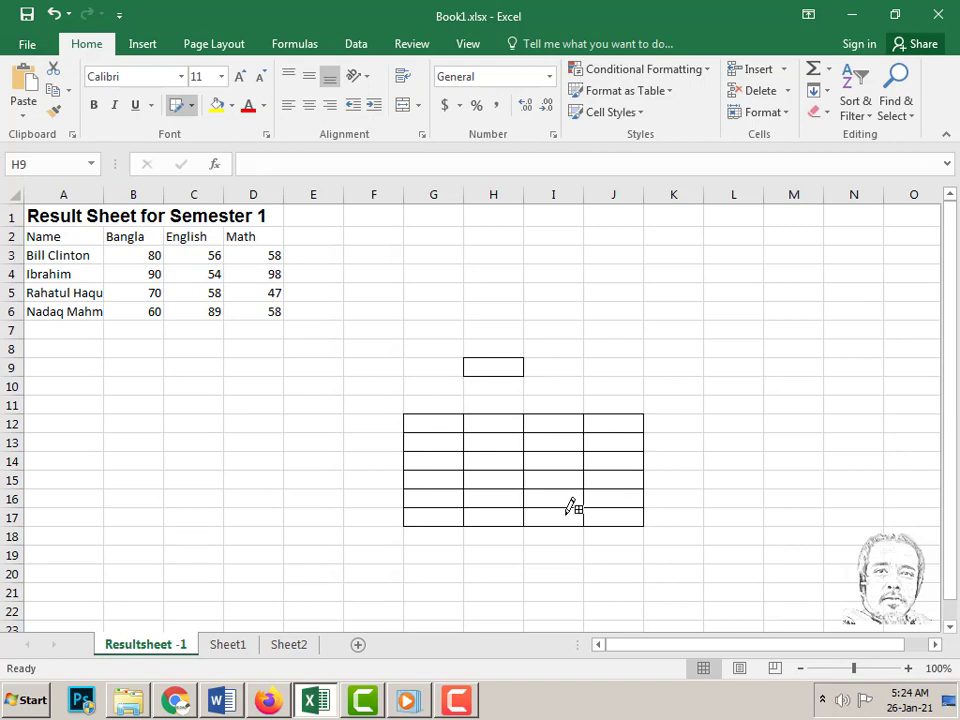
pyautogui.click(53, 16)
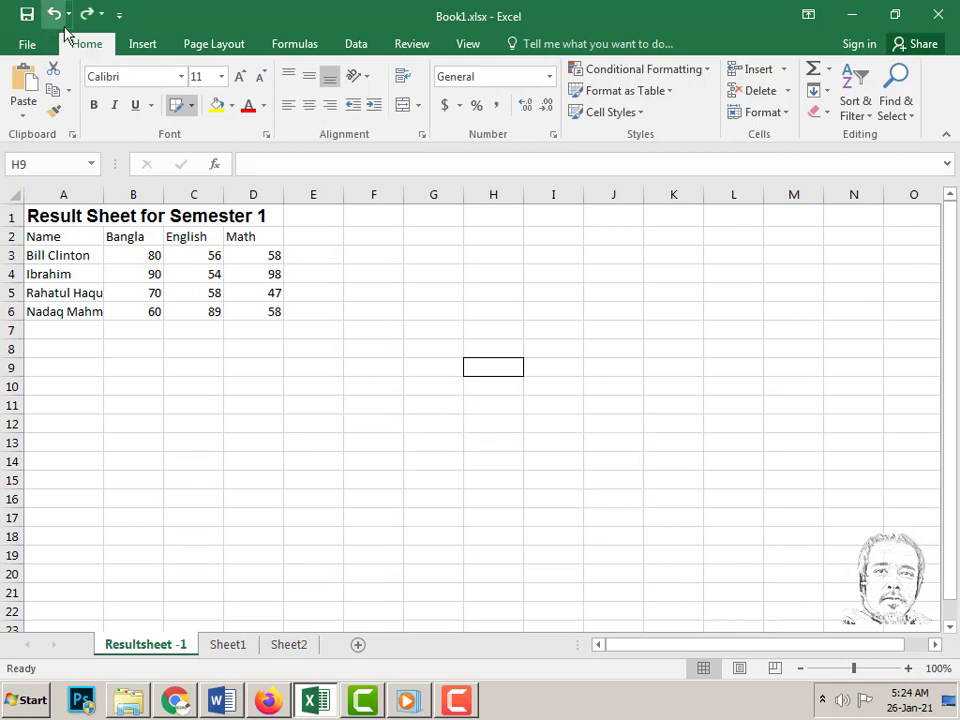
# - Draw a bordered grid over F11:J16
pyautogui.click(193, 105)
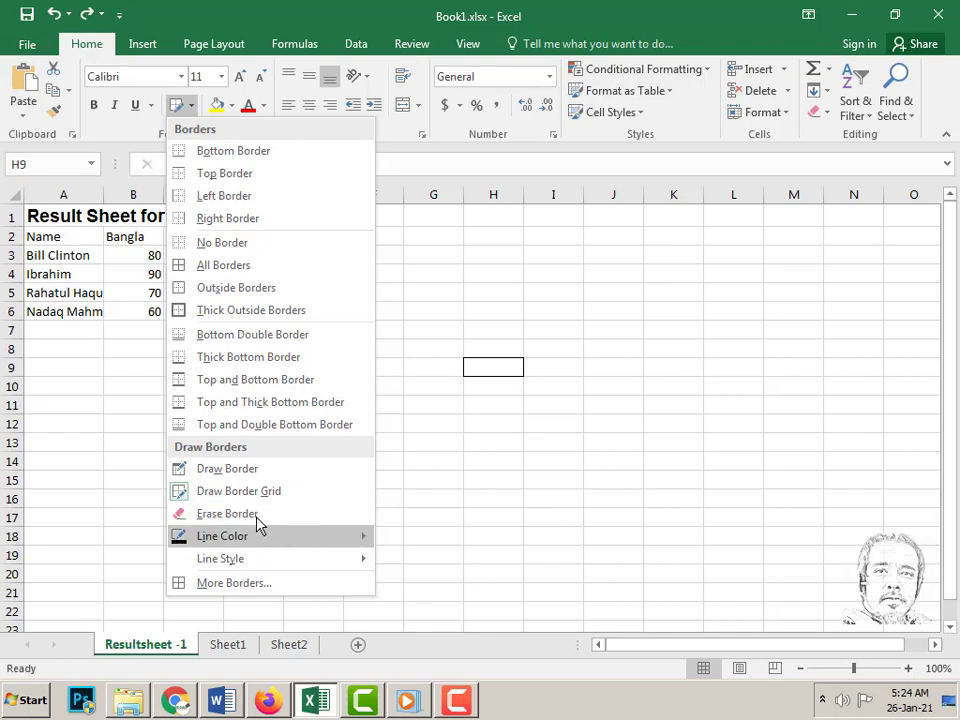
pyautogui.moveTo(257, 522)
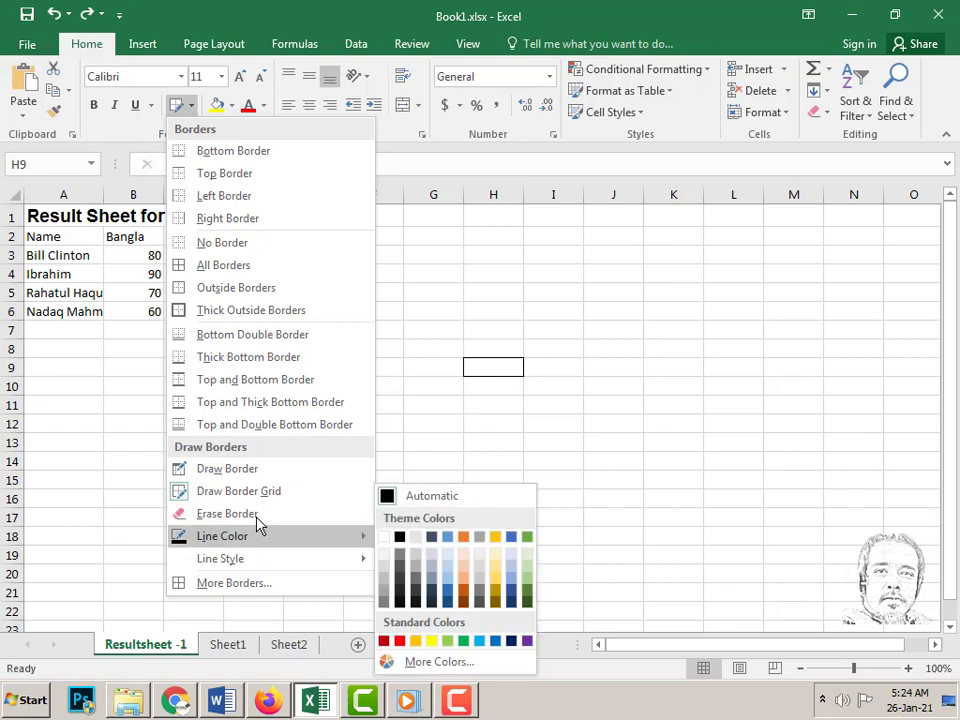
pyautogui.click(440, 414)
pyautogui.moveTo(393, 402)
pyautogui.mouseDown()
pyautogui.moveTo(557, 446)
pyautogui.moveTo(611, 450)
pyautogui.moveTo(621, 504)
pyautogui.mouseUp()
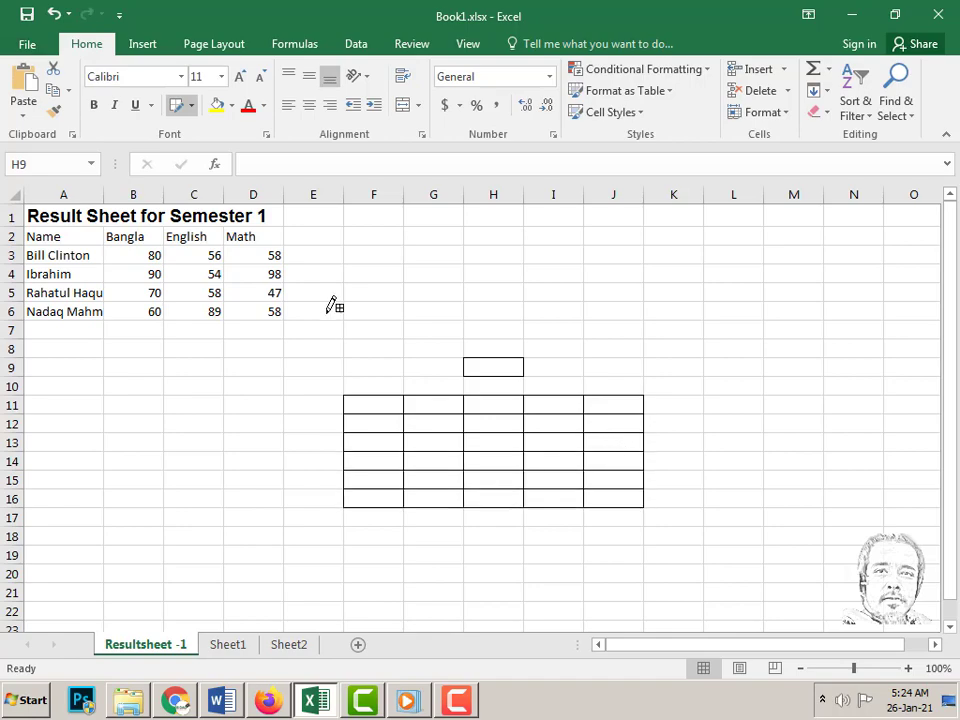
# - Erase the top borders of G11 and I11 and one inner line in column H
pyautogui.click(190, 106)
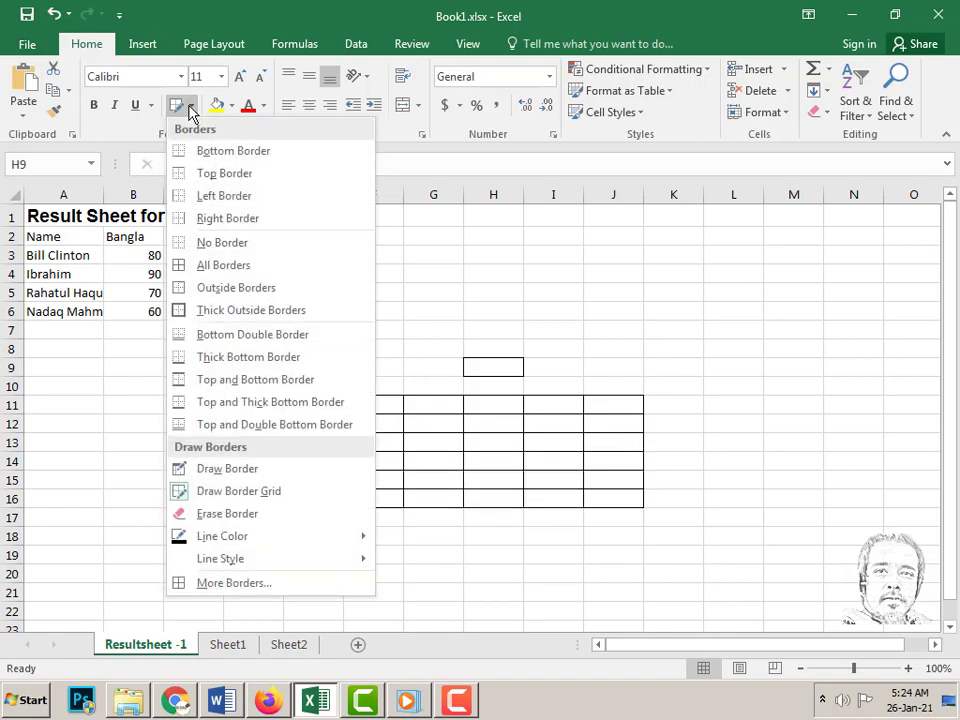
pyautogui.click(217, 514)
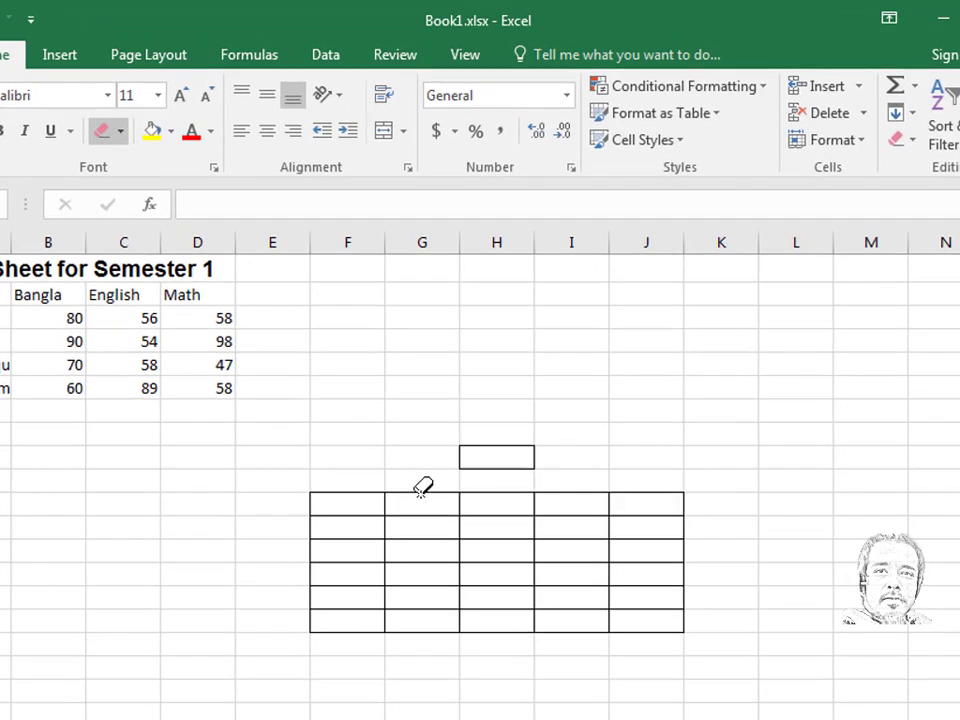
pyautogui.click(433, 395)
pyautogui.click(572, 492)
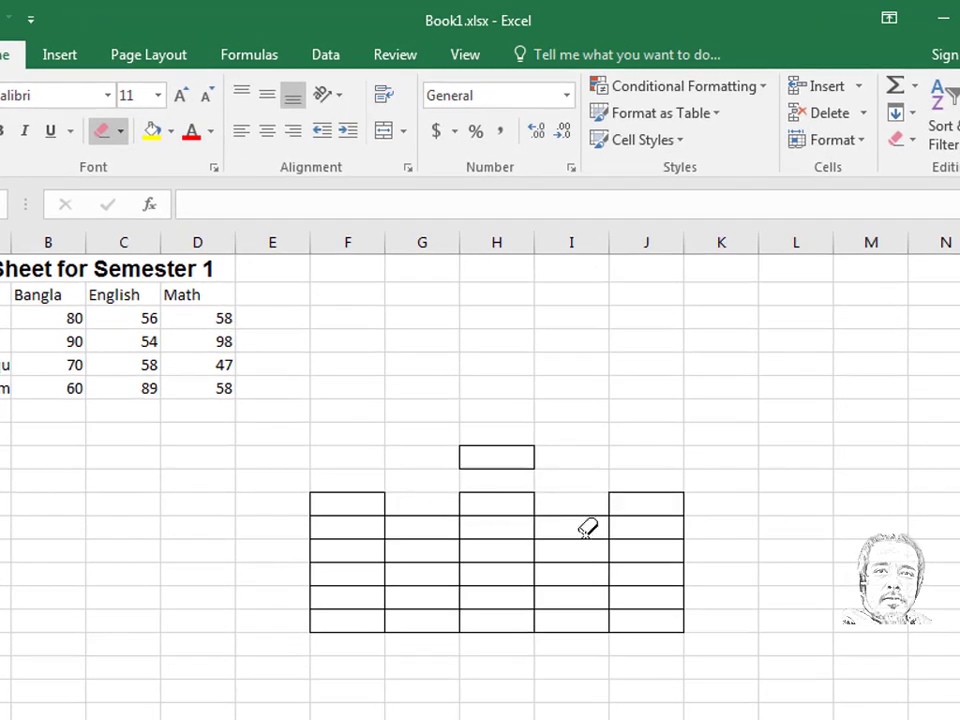
pyautogui.click(487, 585)
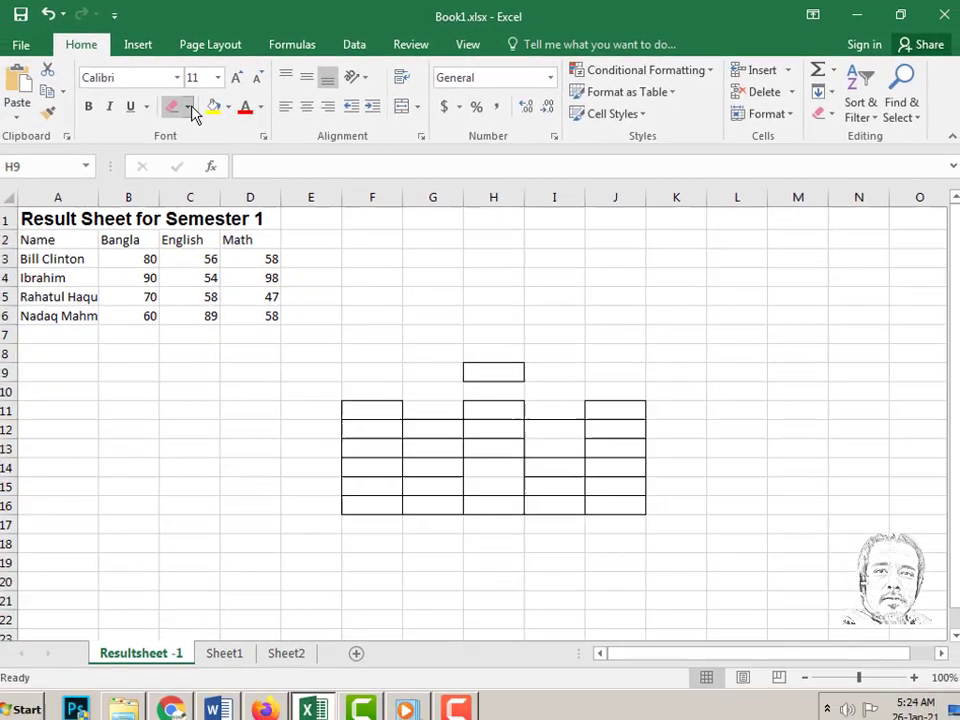
pyautogui.click(120, 131)
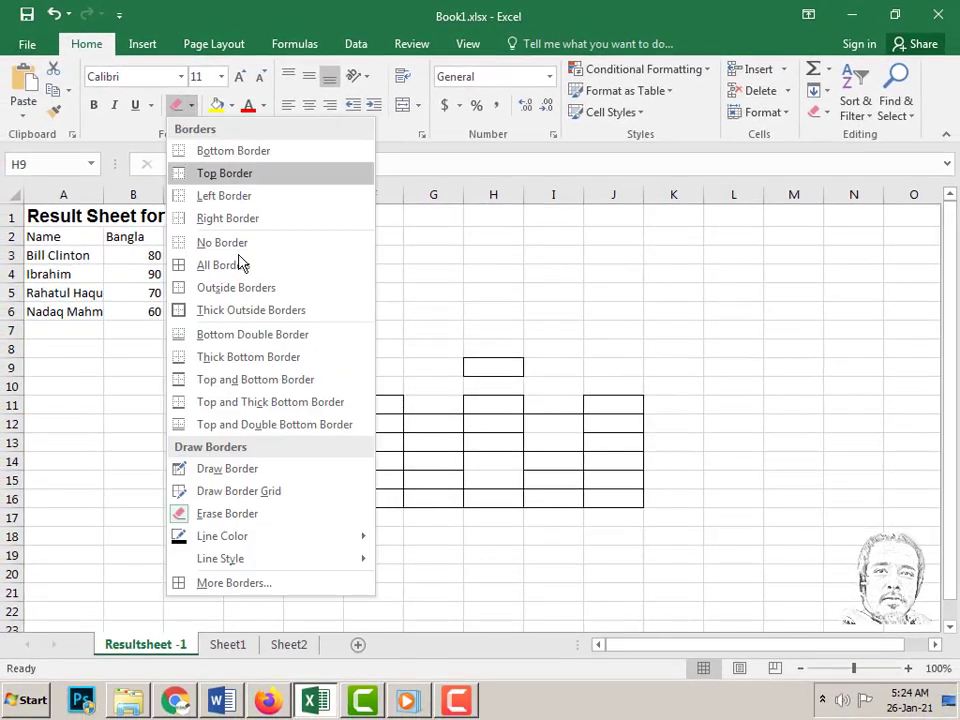
# - Draw a red border grid over G3:J6
pyautogui.moveTo(228, 540)
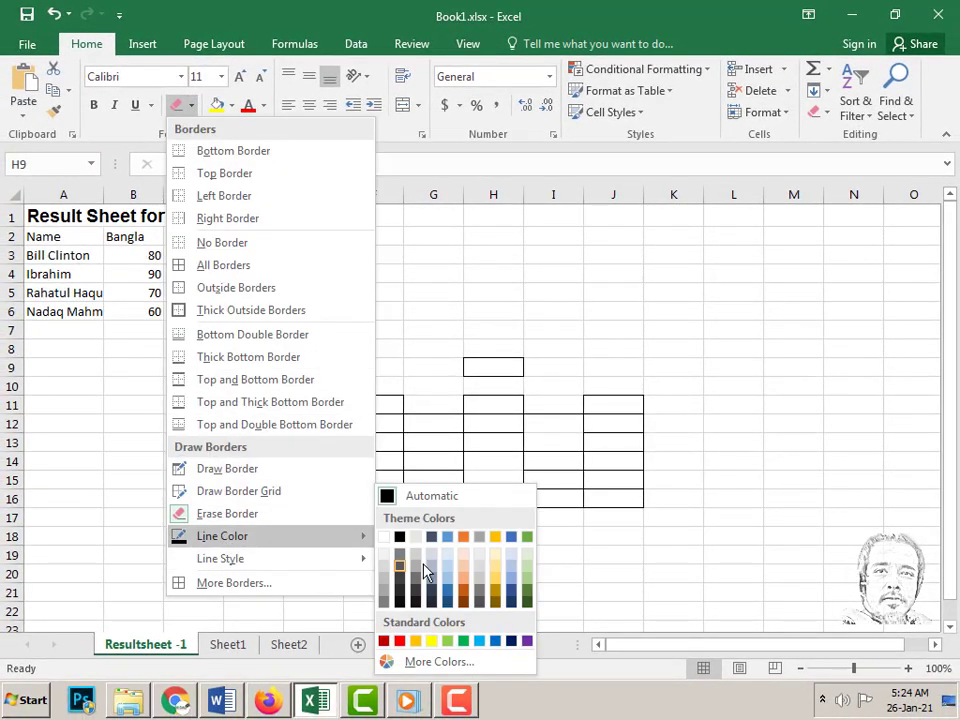
pyautogui.click(399, 641)
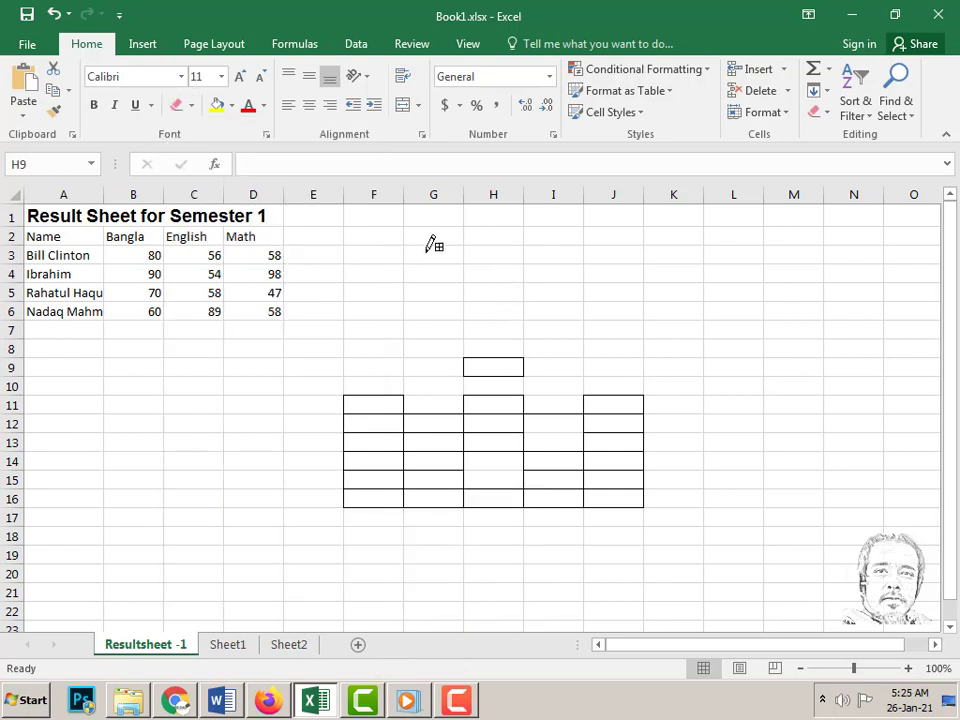
pyautogui.moveTo(421, 251)
pyautogui.mouseDown()
pyautogui.moveTo(574, 279)
pyautogui.moveTo(594, 311)
pyautogui.mouseUp()
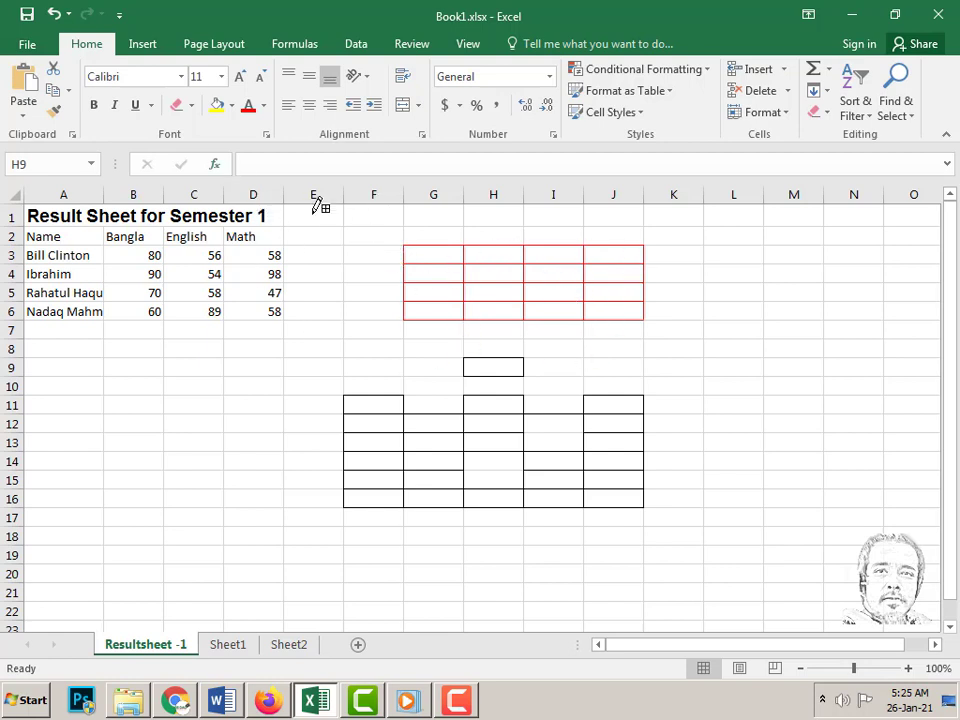
# - Draw a red dashed grid over B11:D16, then undo both red drawings
pyautogui.click(192, 108)
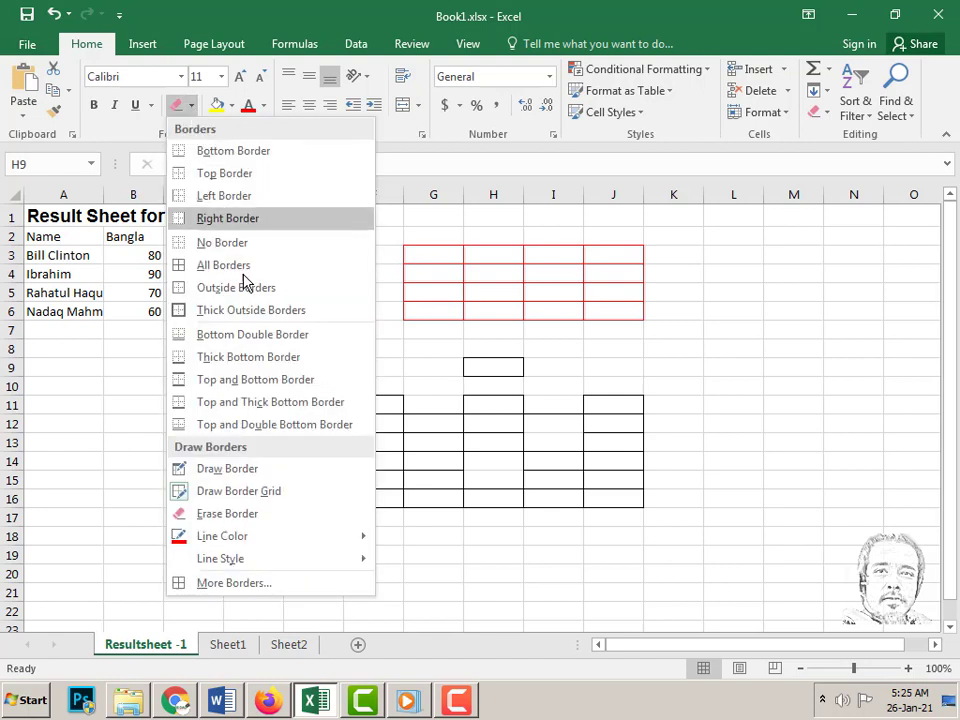
pyautogui.moveTo(240, 566)
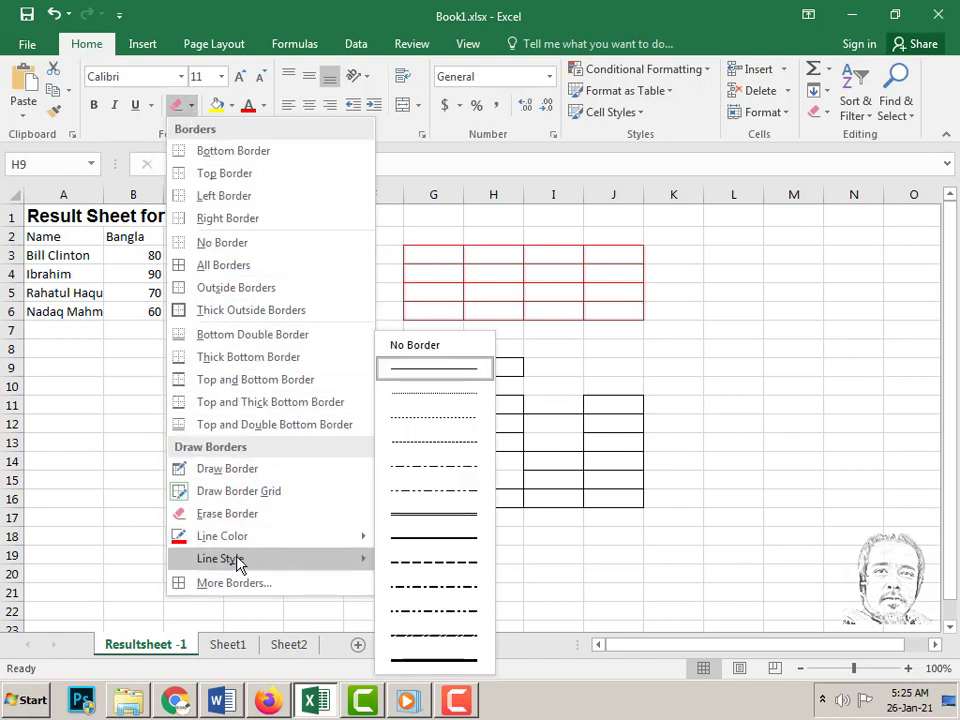
pyautogui.click(435, 576)
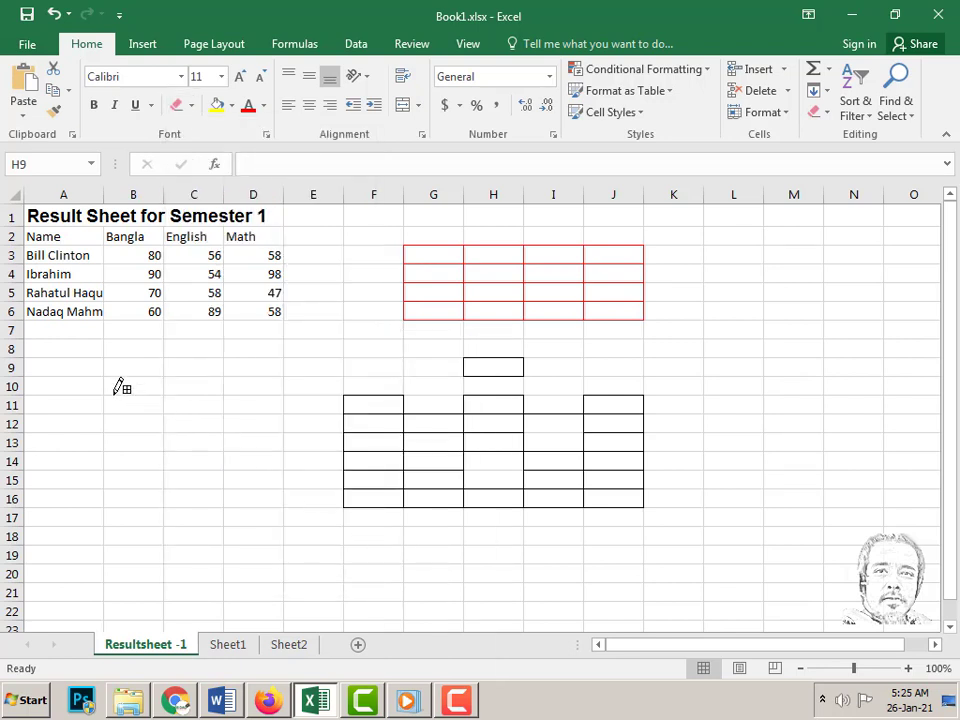
pyautogui.moveTo(114, 396)
pyautogui.mouseDown()
pyautogui.moveTo(214, 416)
pyautogui.moveTo(255, 490)
pyautogui.mouseUp()
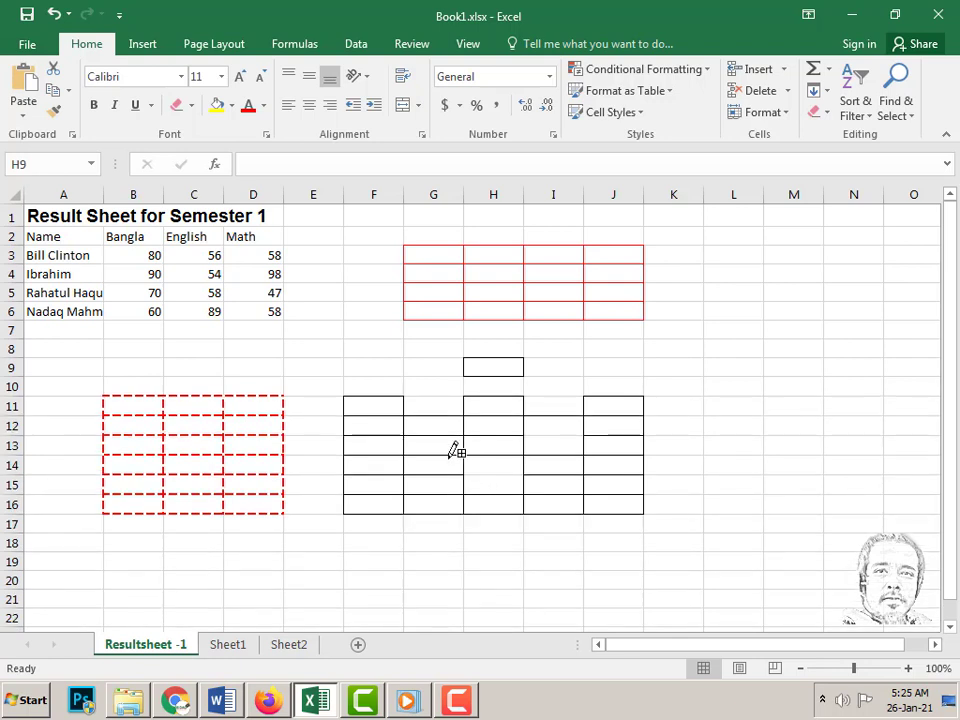
pyautogui.click(55, 15)
pyautogui.click(55, 15)
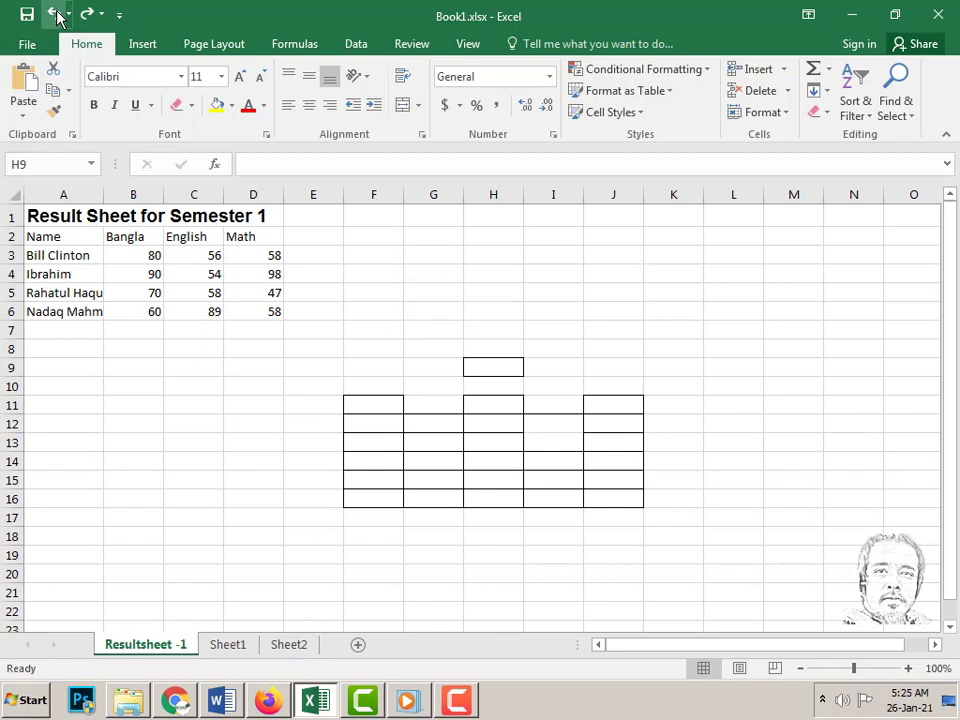
# - Stop border drawing and clear all borders from F9:K17
pyautogui.click(349, 386)
pyautogui.press('Escape')
pyautogui.click(356, 384)
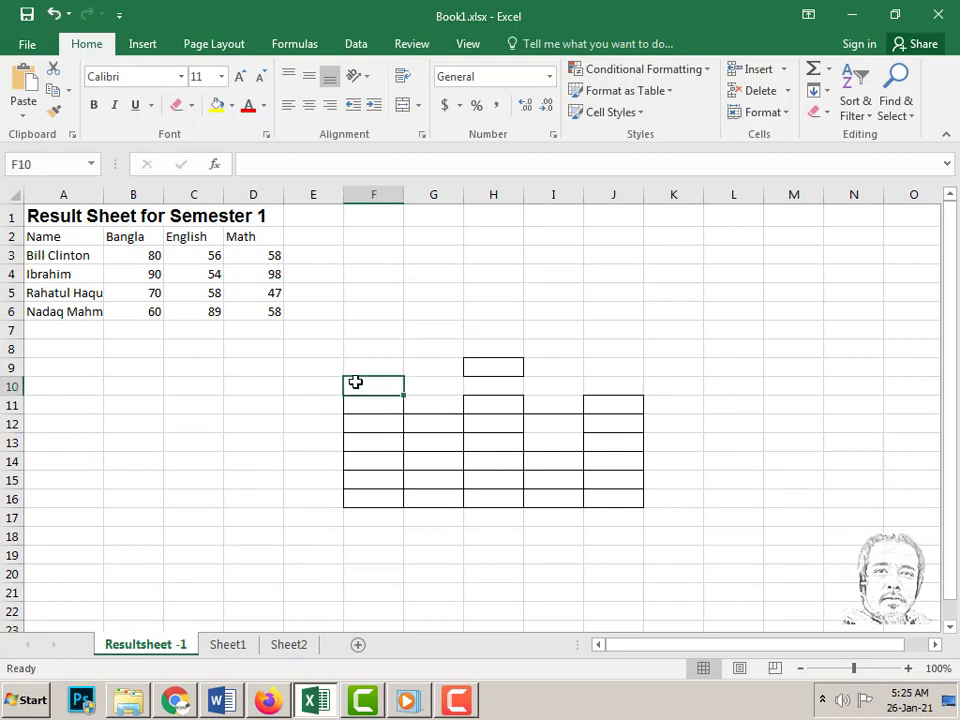
pyautogui.click(384, 371)
pyautogui.moveTo(384, 371); pyautogui.dragTo(649, 519)
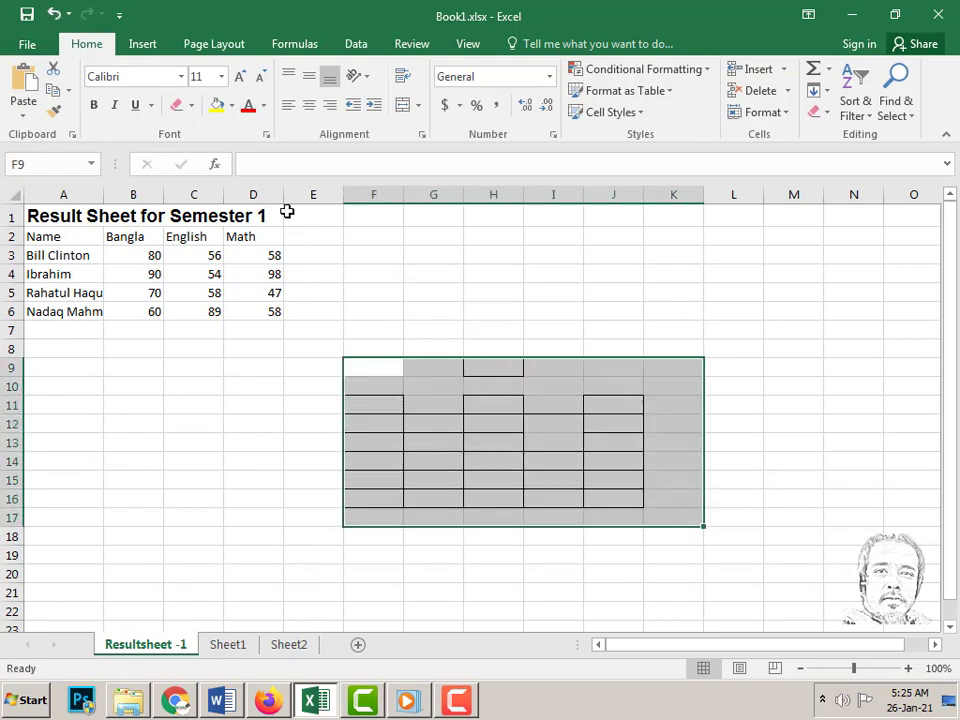
pyautogui.click(191, 106)
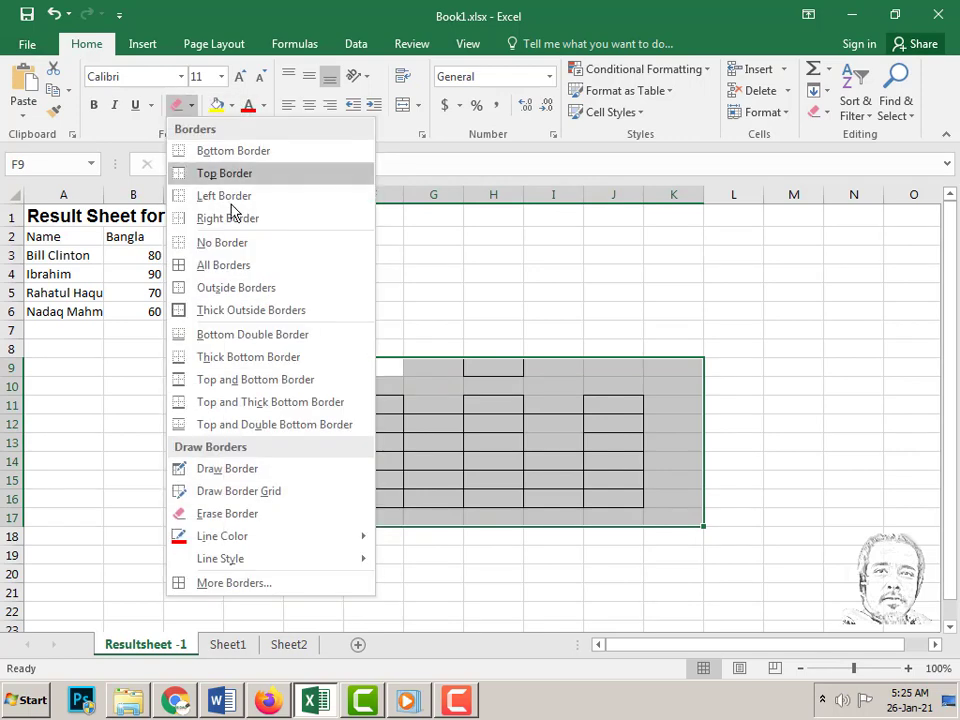
pyautogui.click(220, 243)
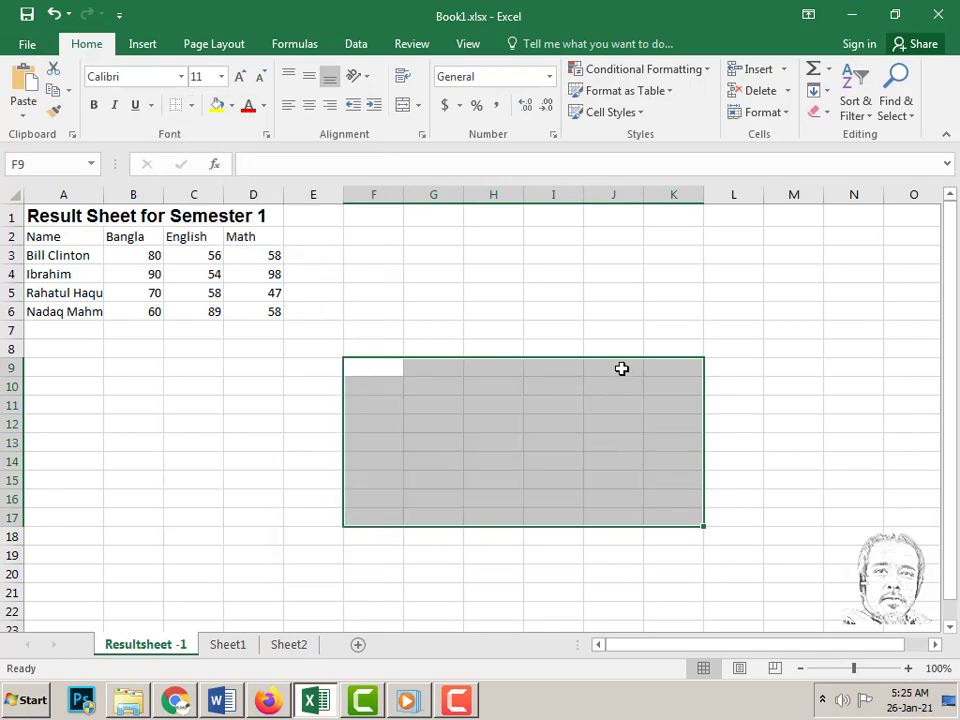
# - Set the border line colour back to black and apply No Border again
pyautogui.click(191, 106)
pyautogui.moveTo(264, 540)
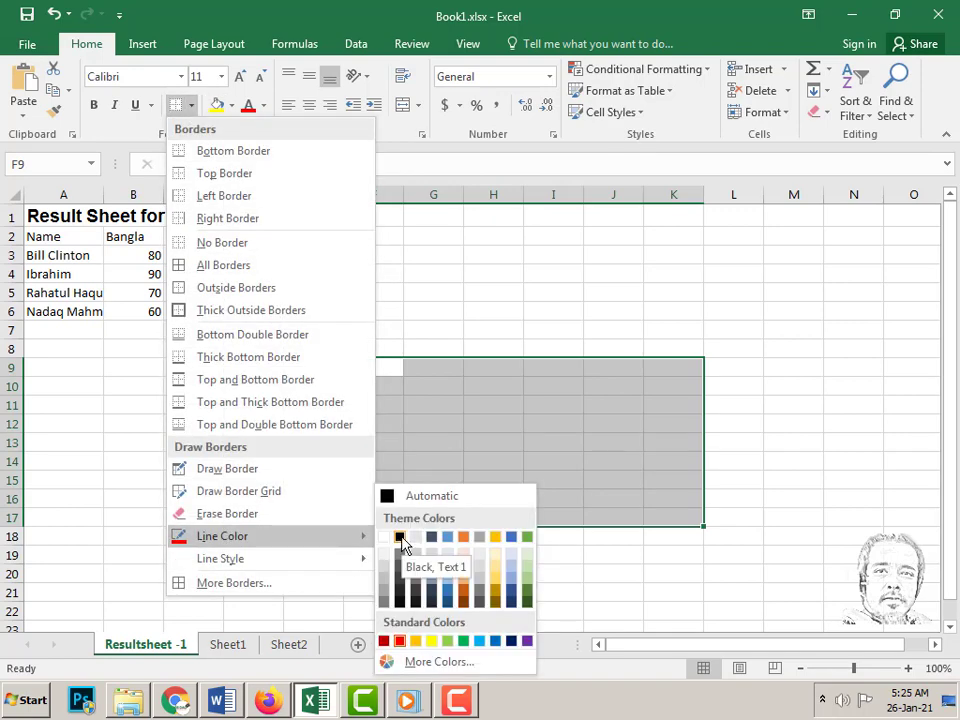
pyautogui.click(401, 540)
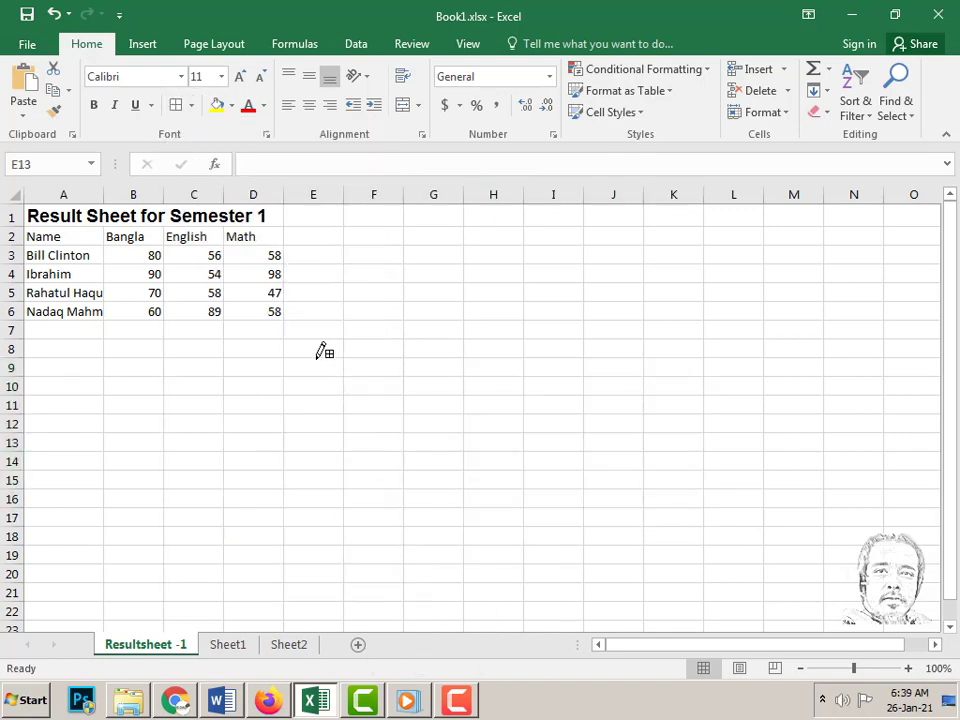
pyautogui.click(191, 105)
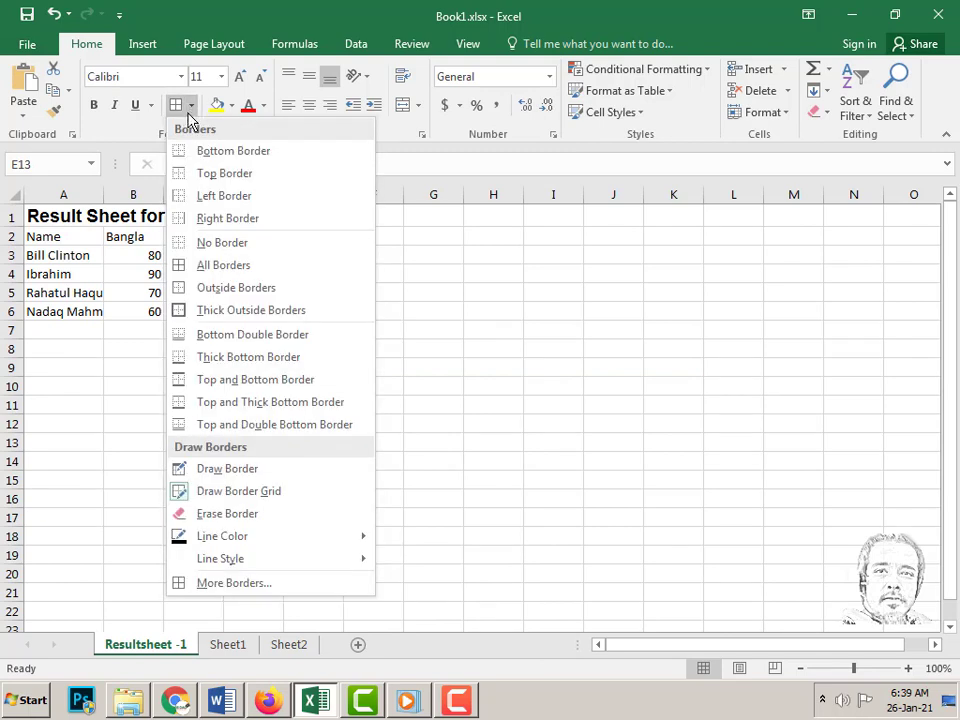
pyautogui.click(221, 245)
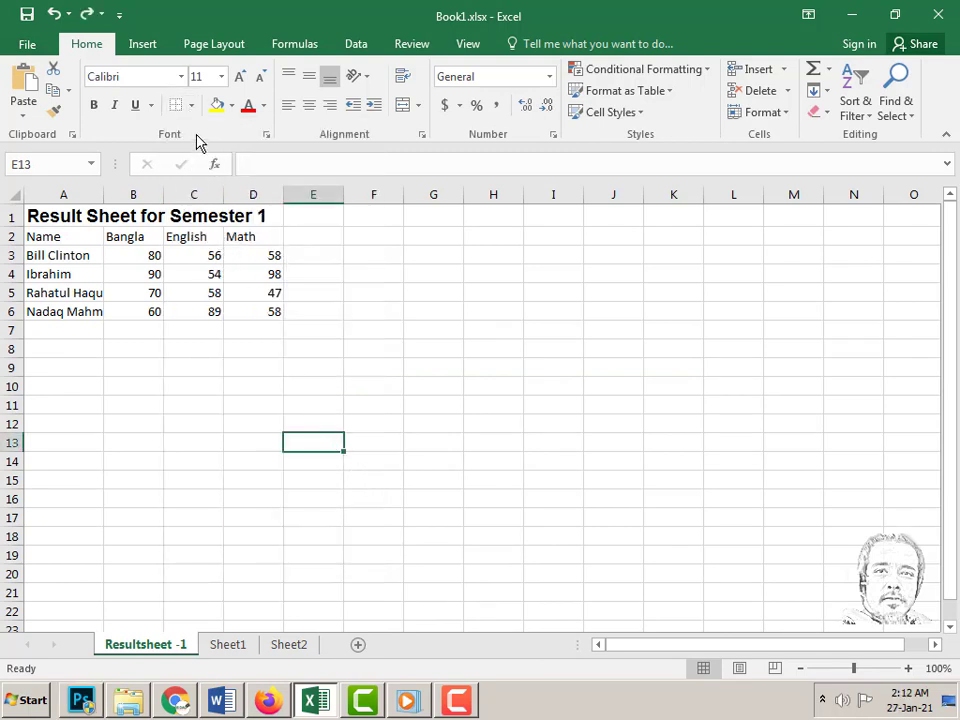
pyautogui.click(191, 106)
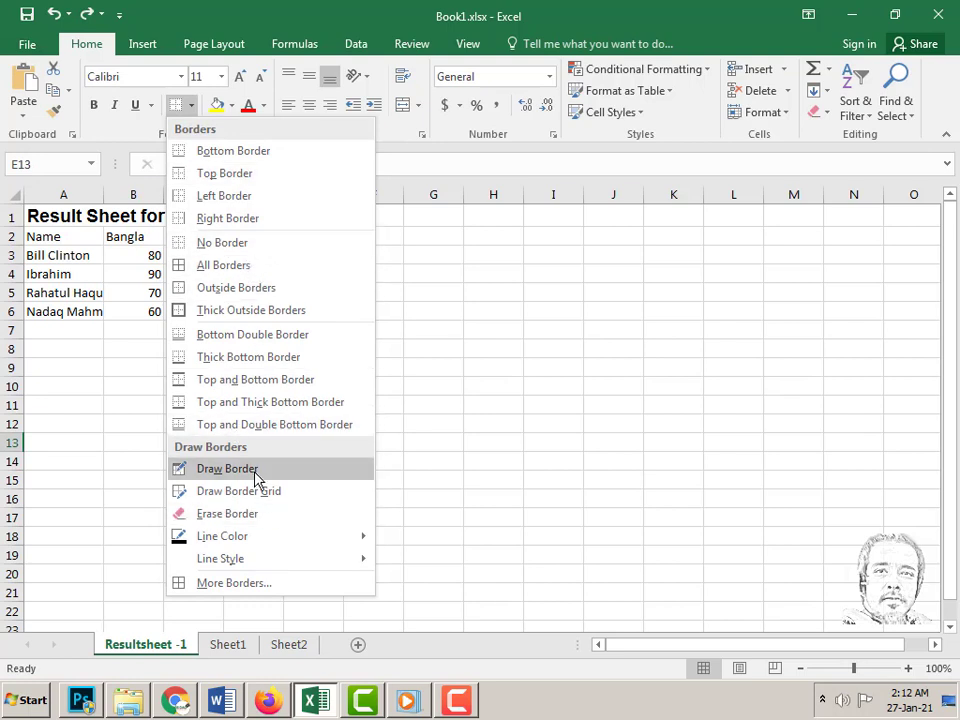
pyautogui.click(382, 341)
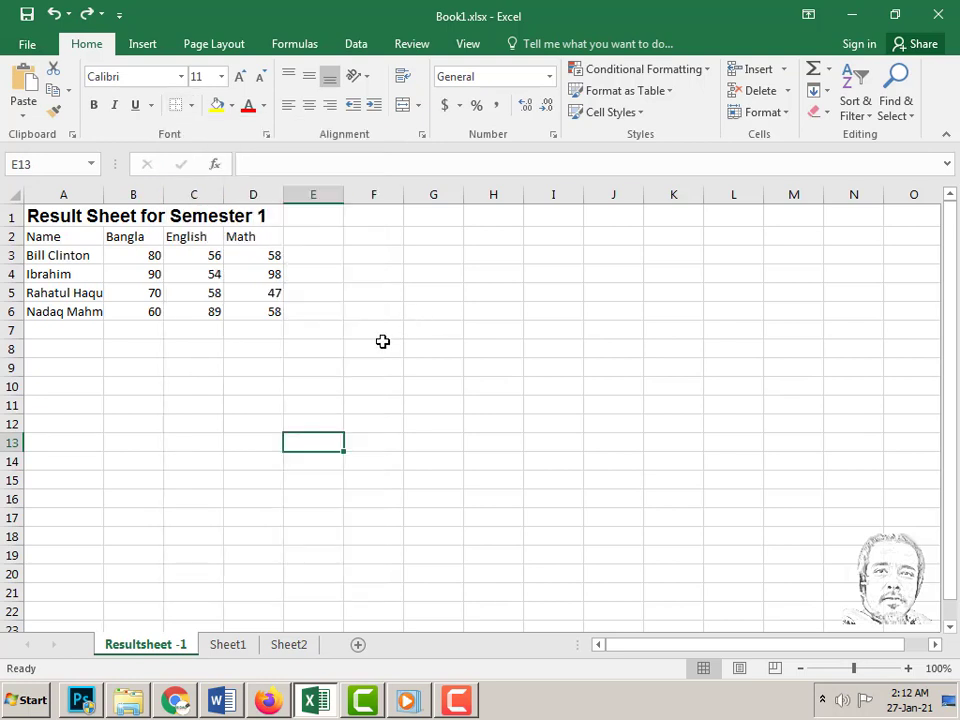
pyautogui.click(52, 220)
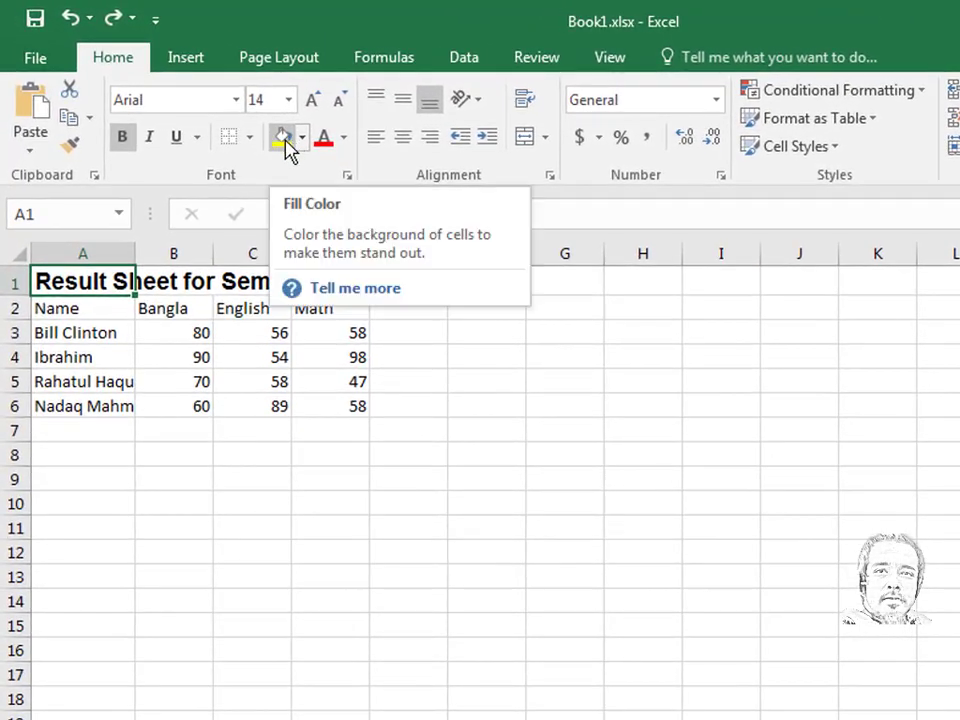
pyautogui.click(302, 139)
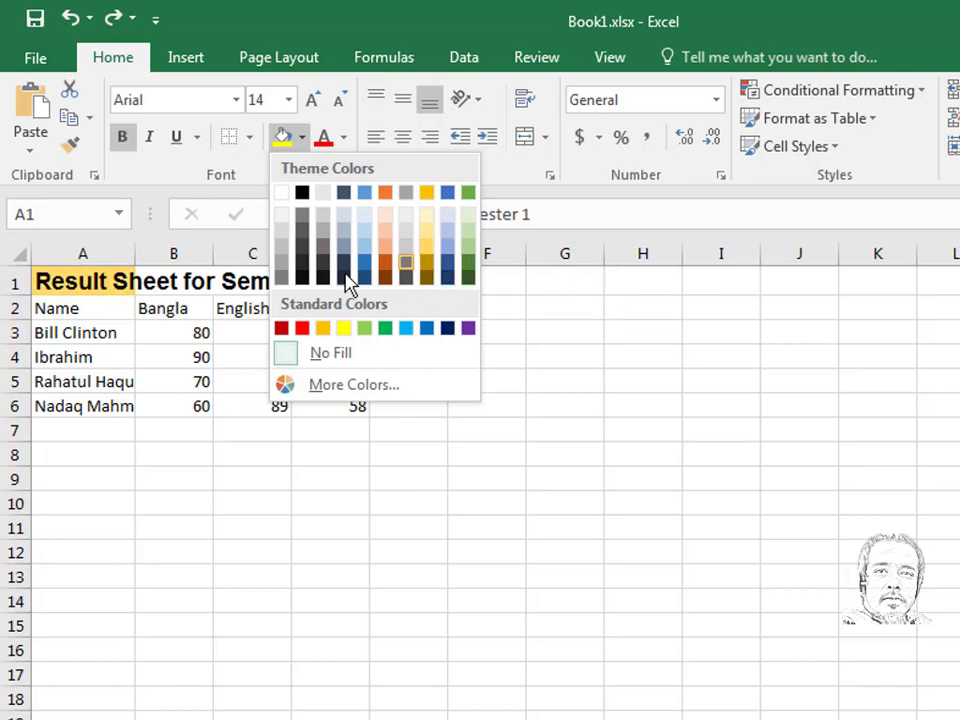
pyautogui.click(470, 253)
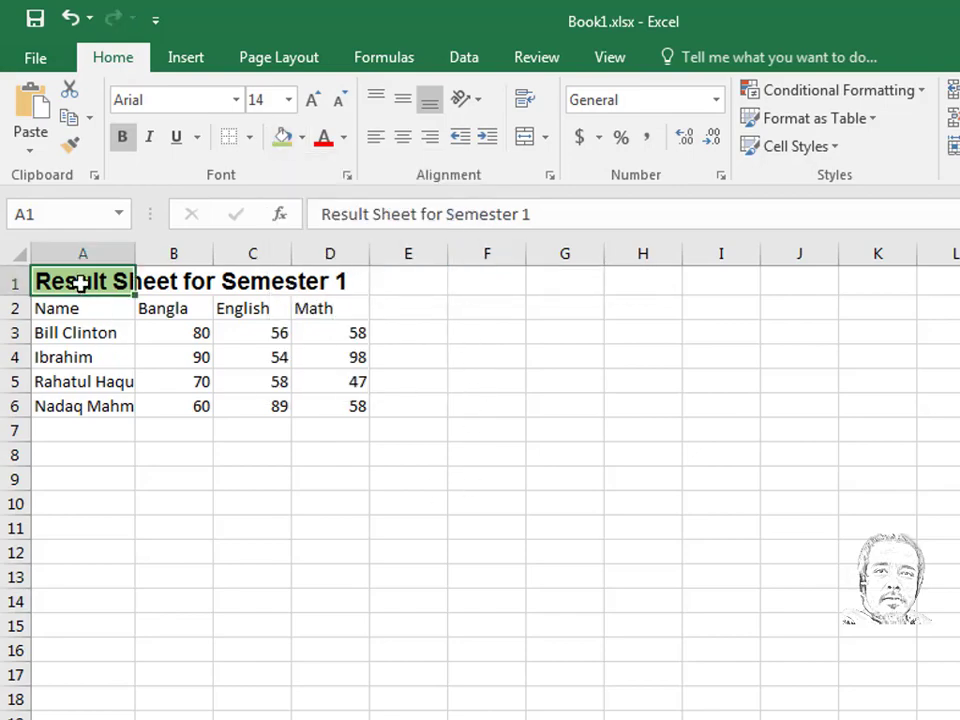
pyautogui.moveTo(80, 284); pyautogui.dragTo(610, 501)
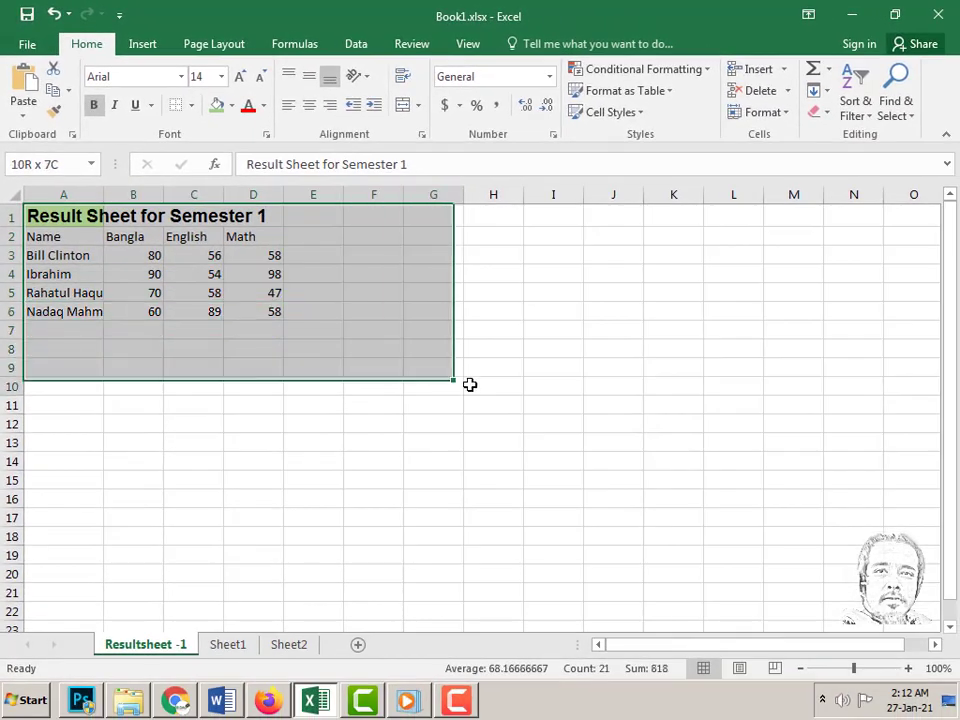
pyautogui.moveTo(470, 384); pyautogui.dragTo(575, 505)
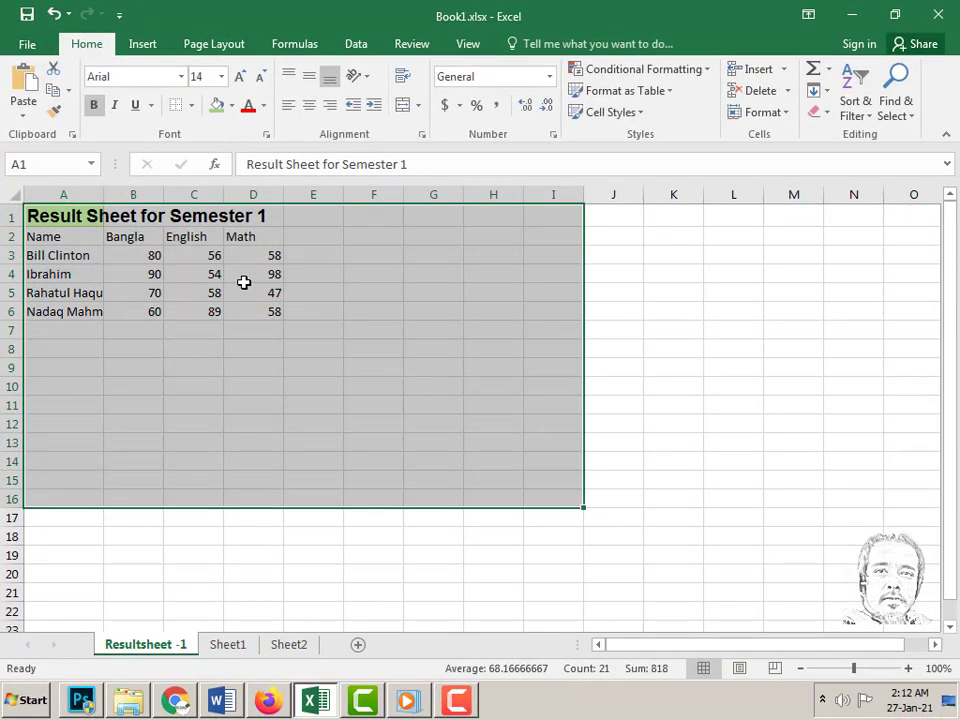
pyautogui.click(230, 105)
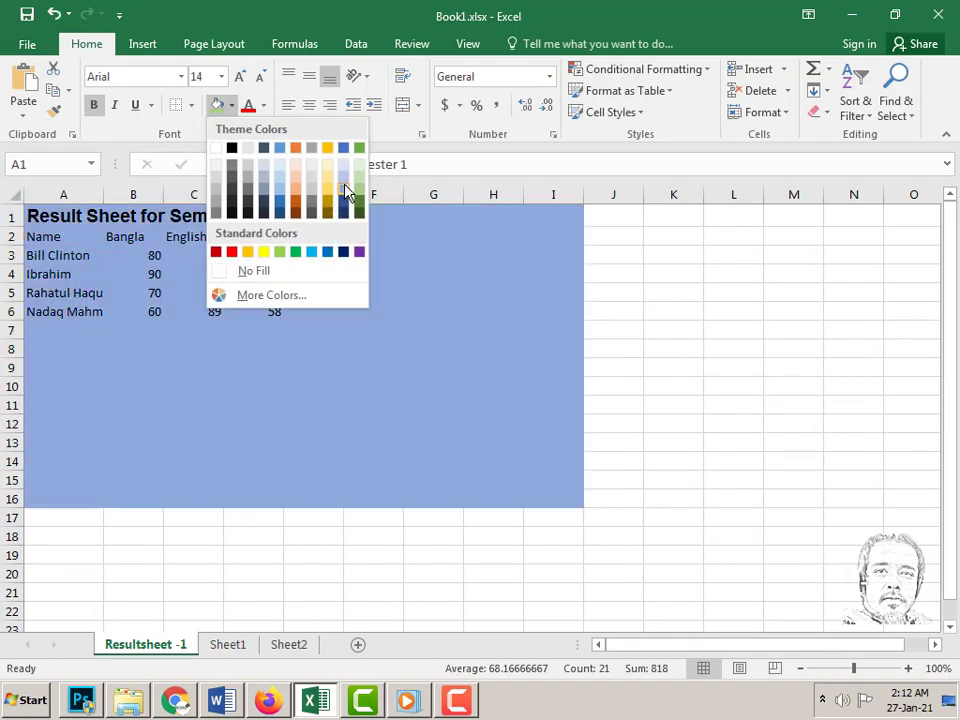
pyautogui.click(361, 192)
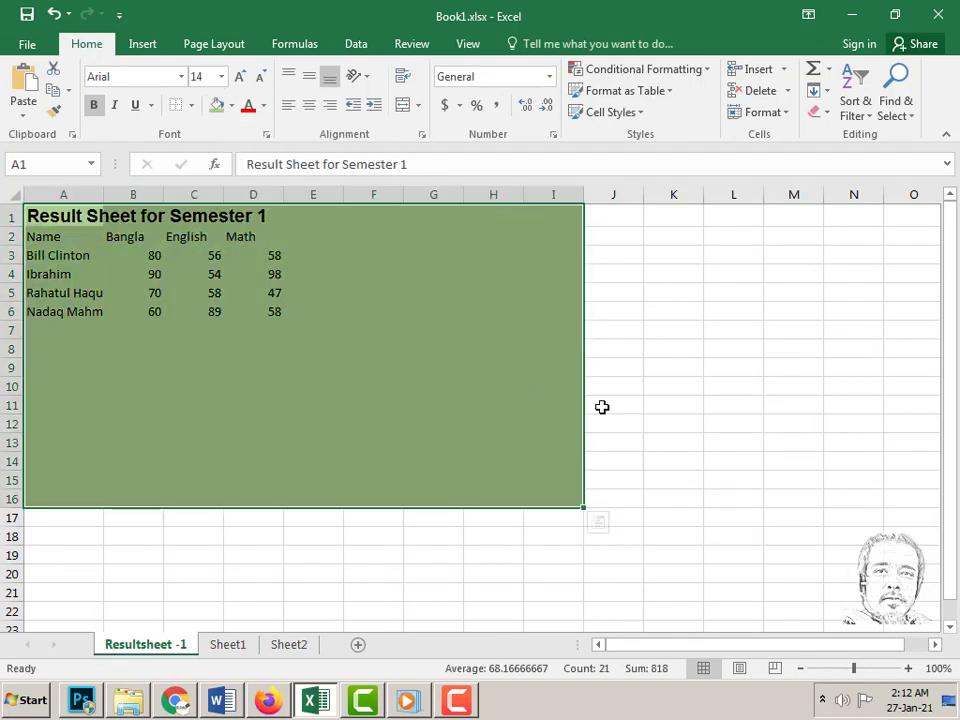
pyautogui.click(231, 106)
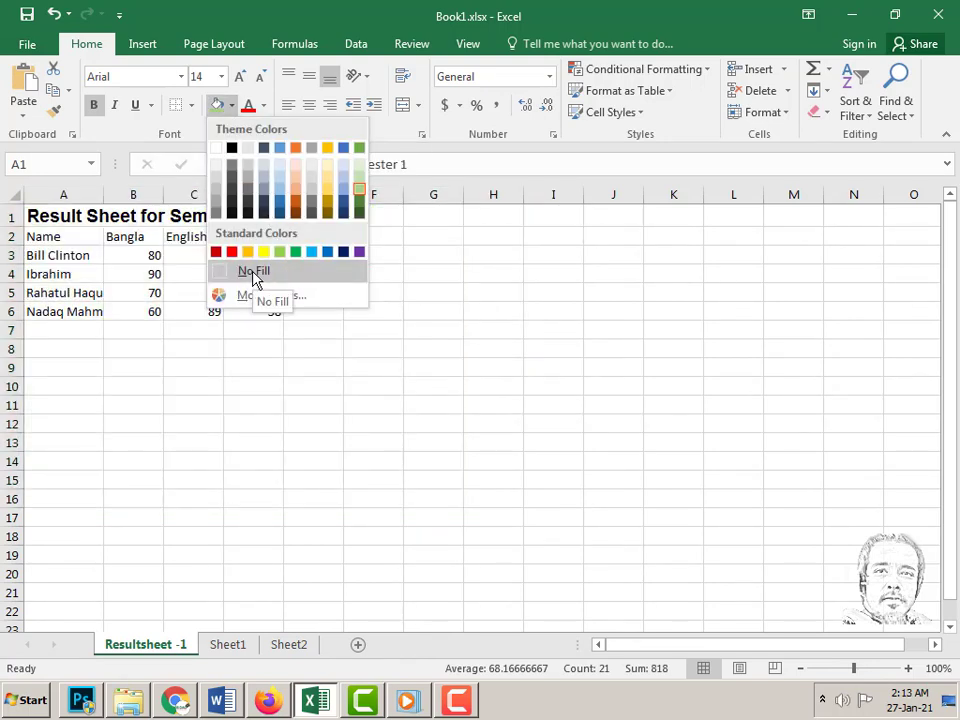
pyautogui.click(255, 276)
pyautogui.click(130, 285)
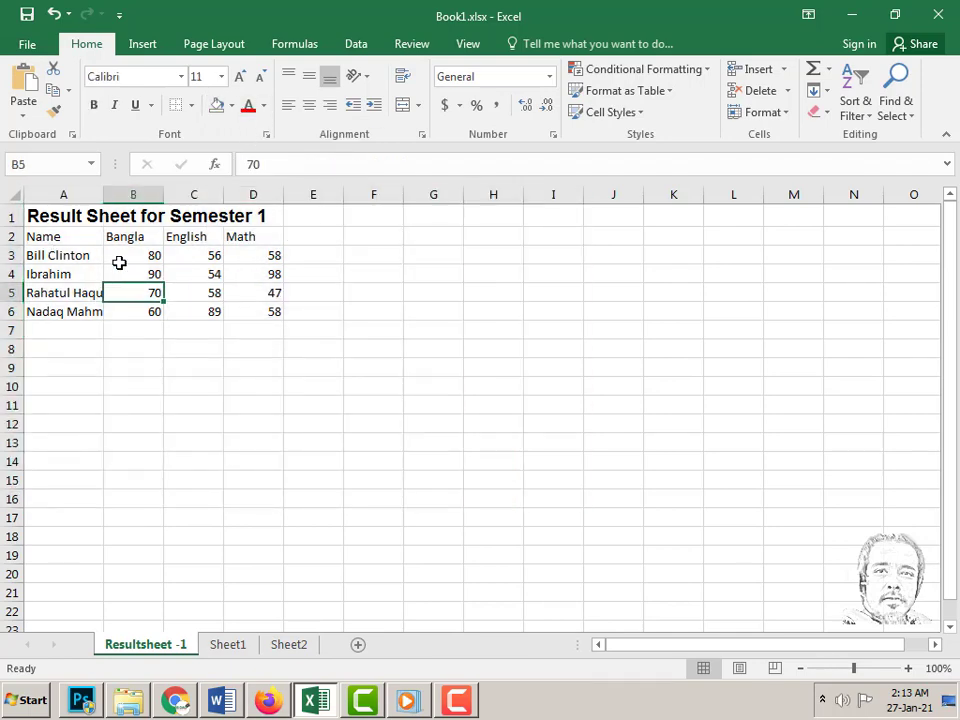
# - Colour the A1 title text standard red
pyautogui.click(62, 218)
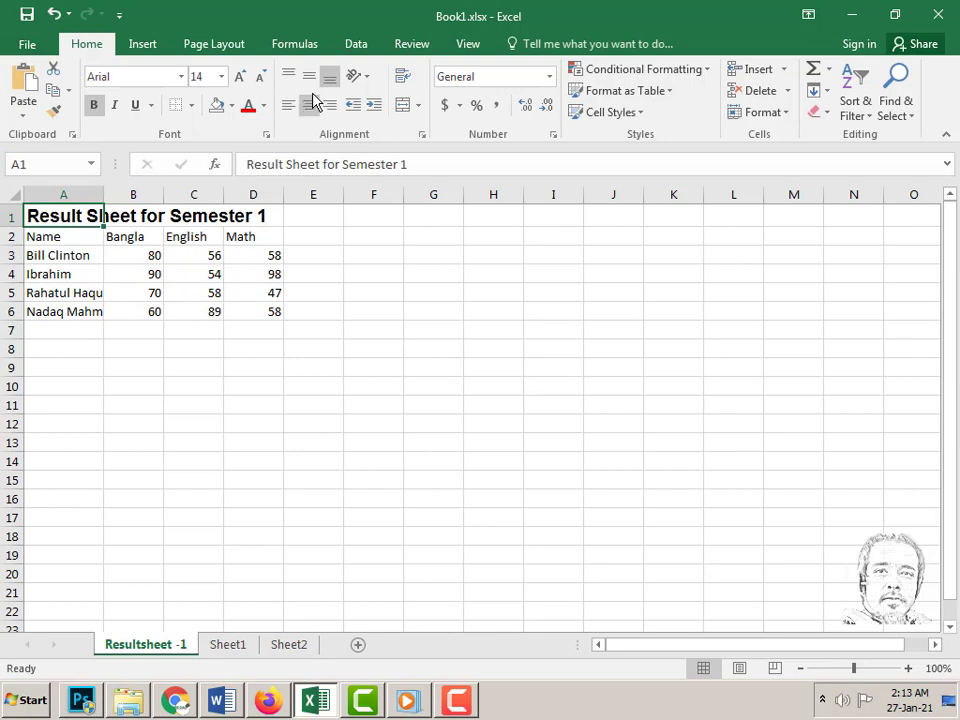
pyautogui.click(265, 106)
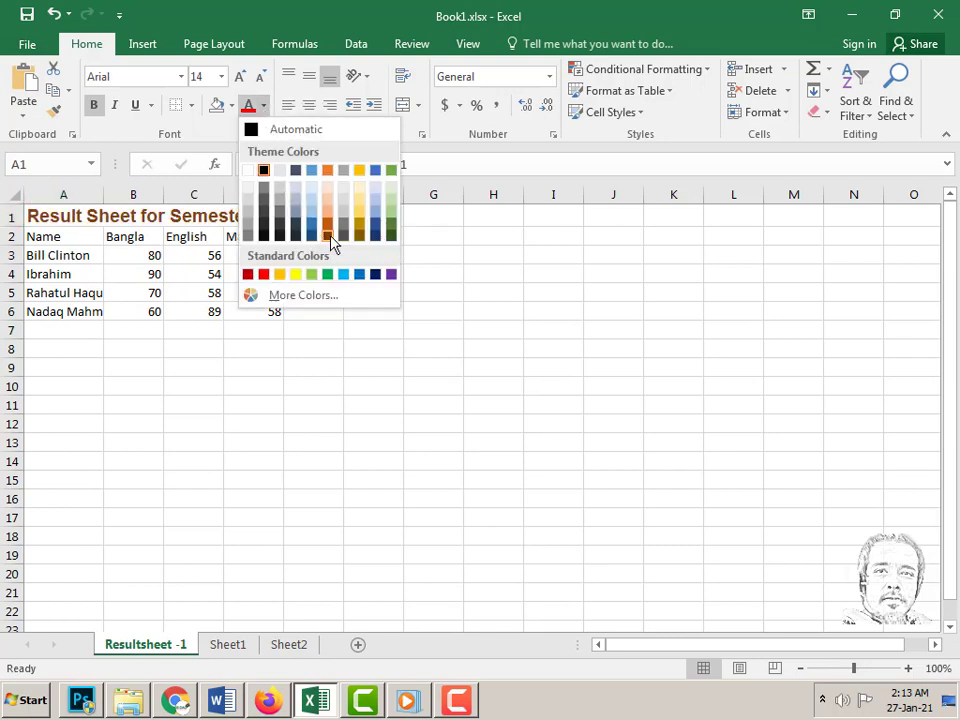
pyautogui.click(264, 276)
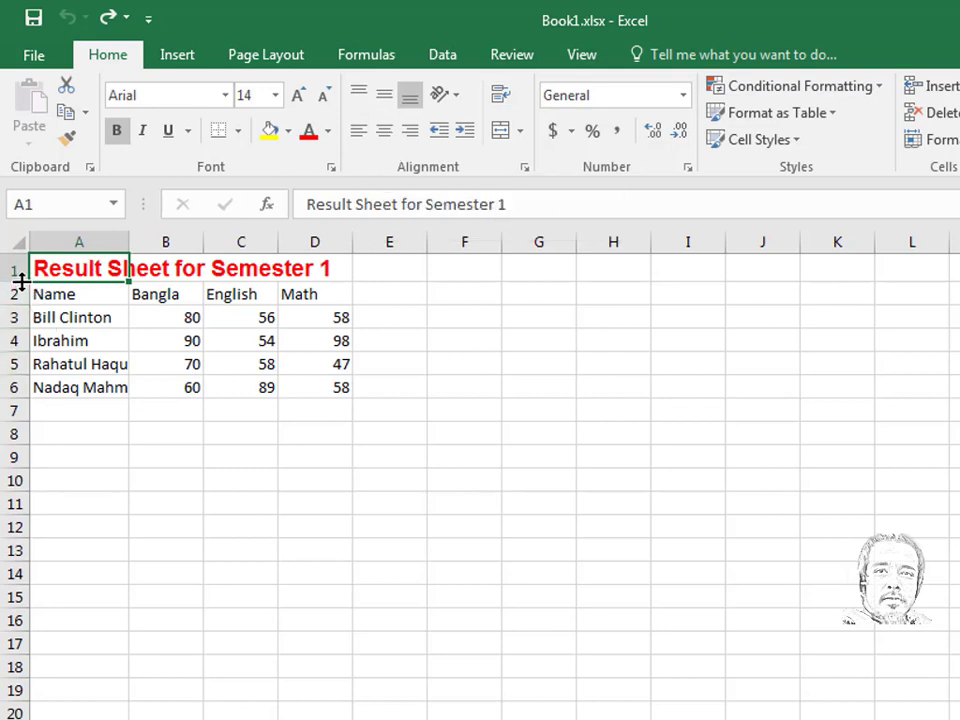
# - Middle-align the title vertically and set row 1 height to 20.25
pyautogui.moveTo(21, 282); pyautogui.dragTo(21, 317)
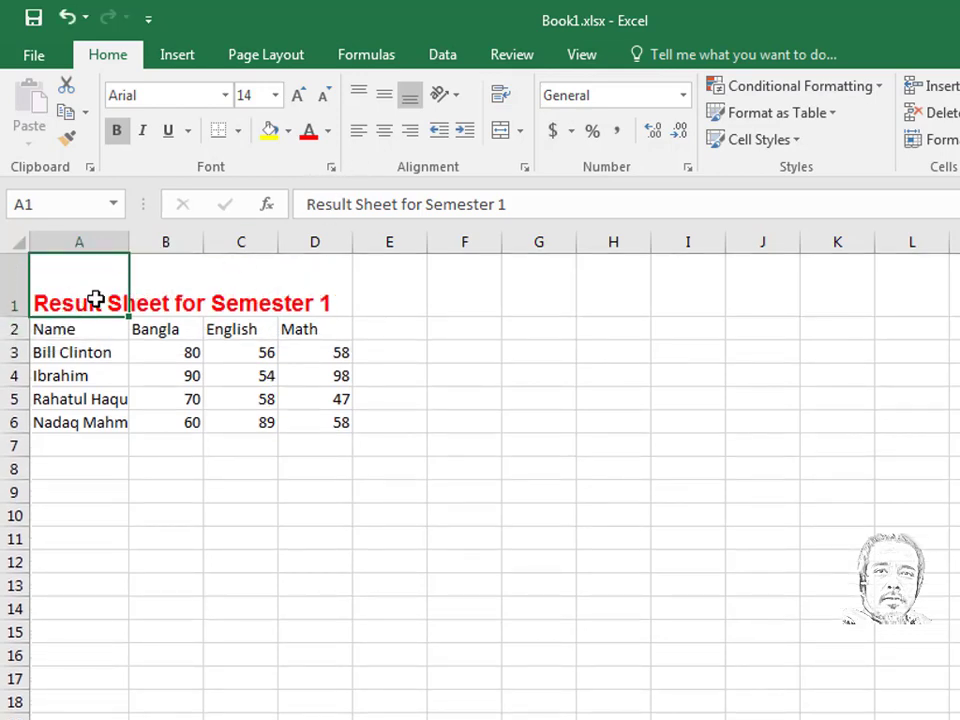
pyautogui.click(358, 94)
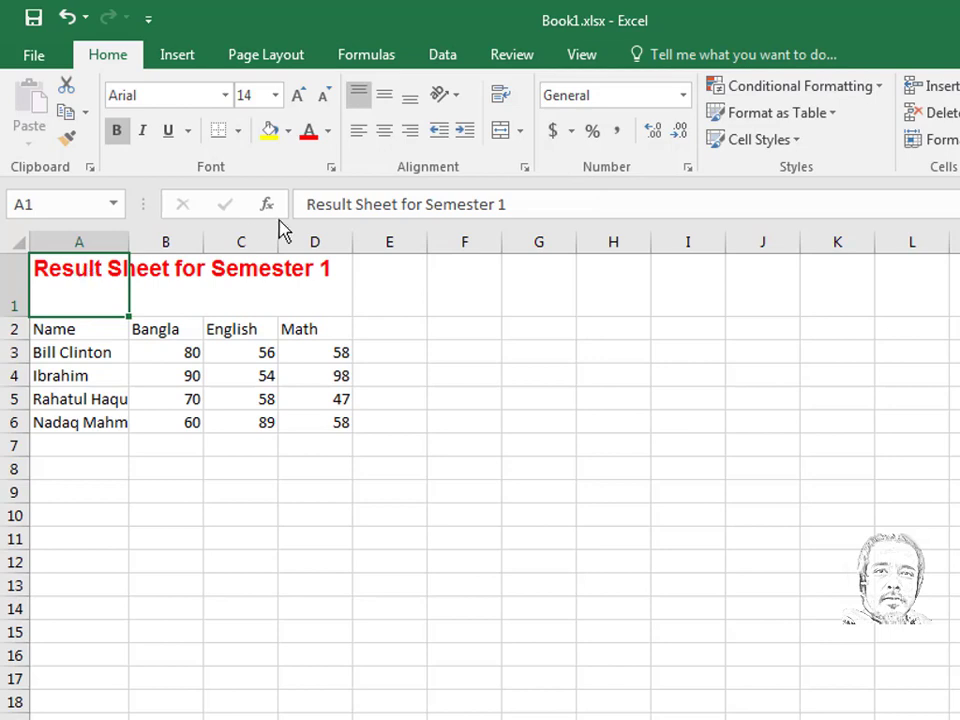
pyautogui.click(385, 97)
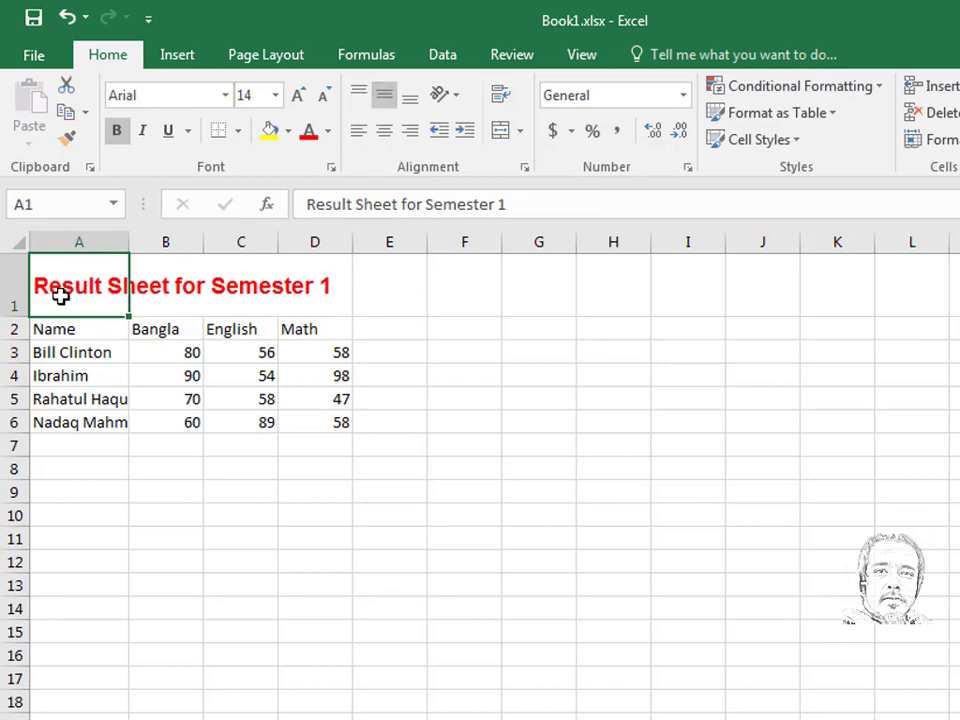
pyautogui.click(411, 107)
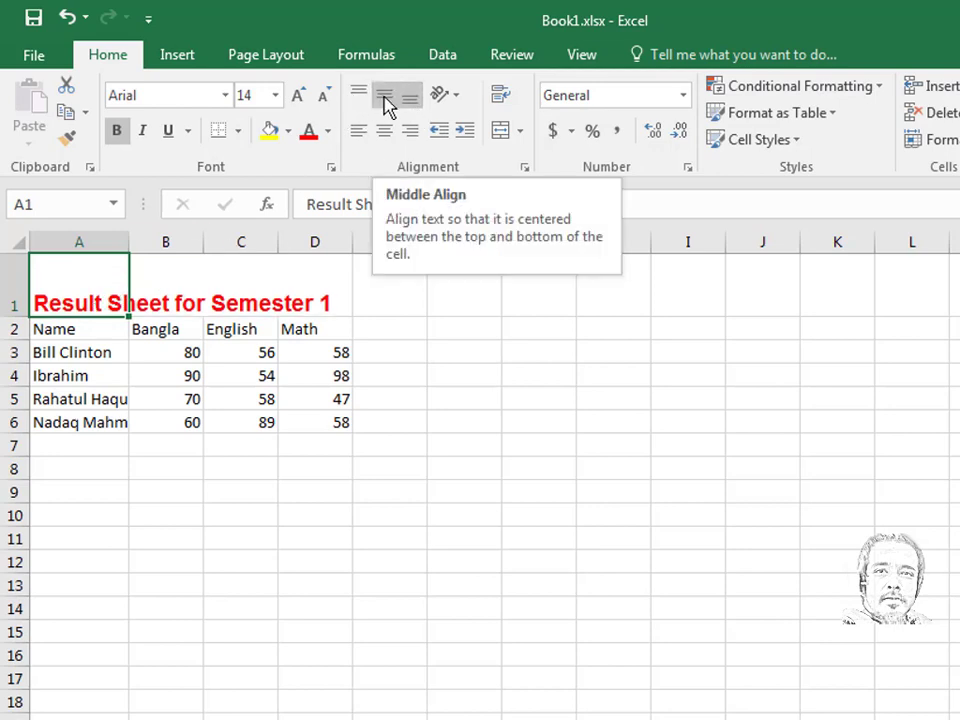
pyautogui.click(388, 107)
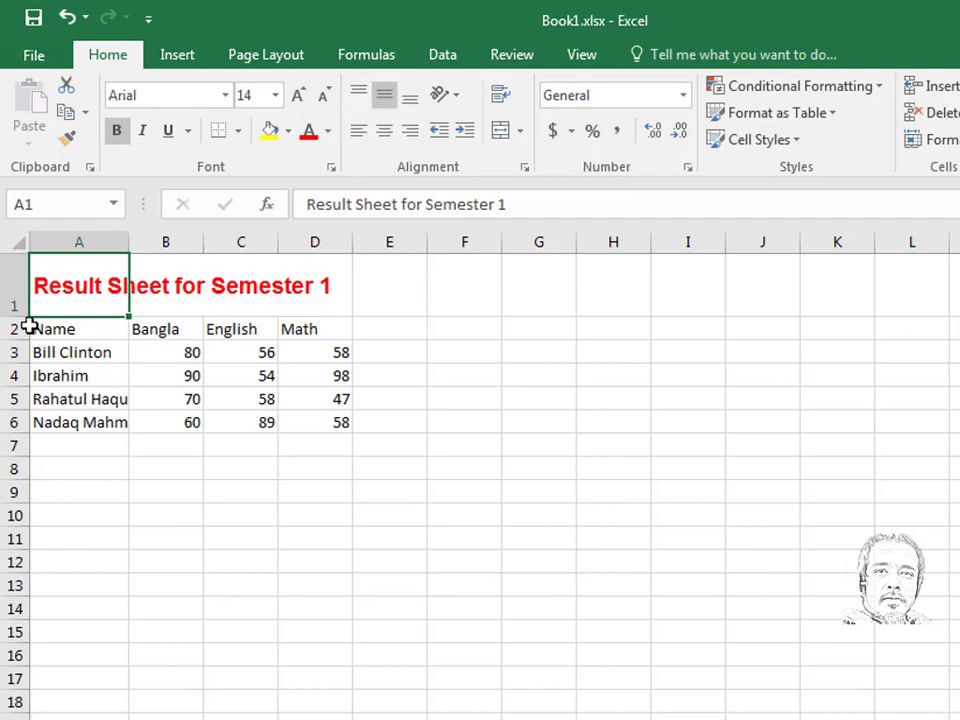
pyautogui.moveTo(20, 322); pyautogui.dragTo(28, 291)
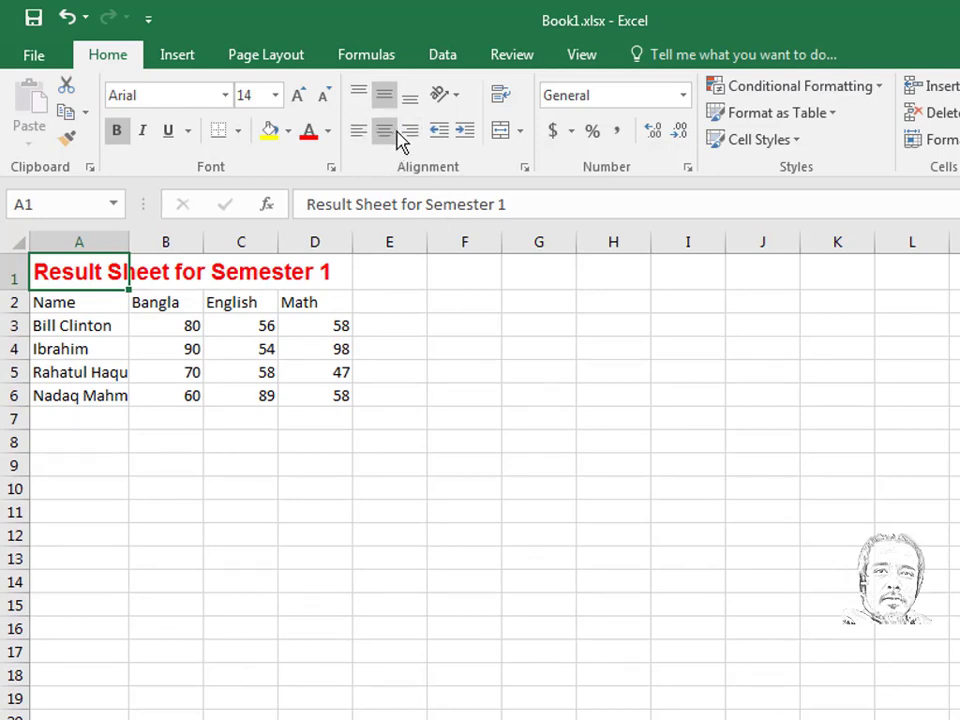
# - Center the Math header and marks in column D after trying left and right alignment
pyautogui.click(334, 241)
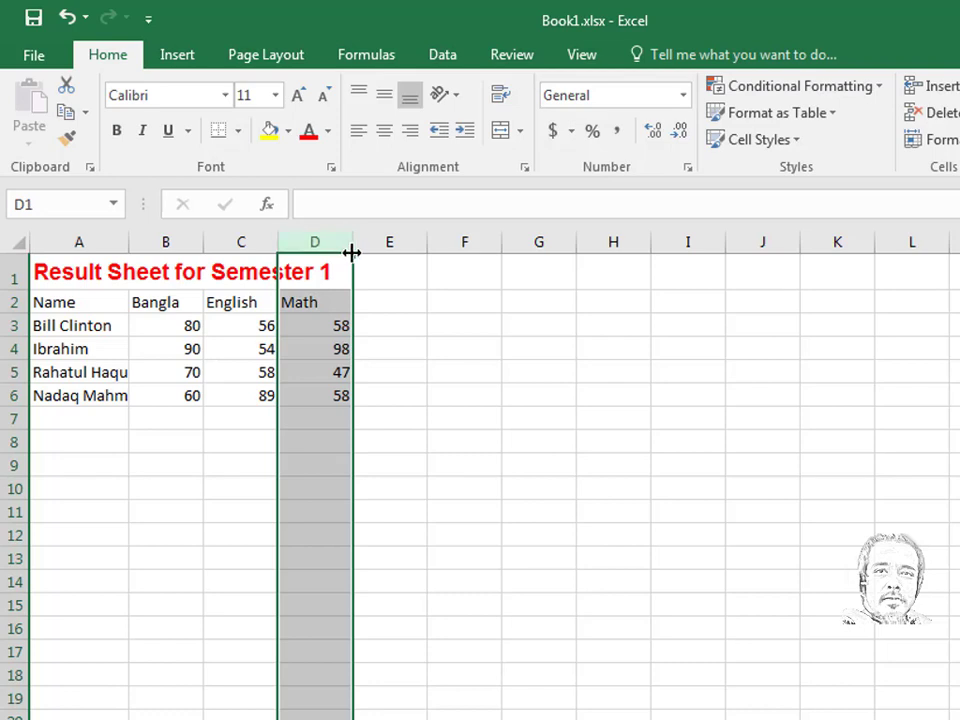
pyautogui.click(358, 131)
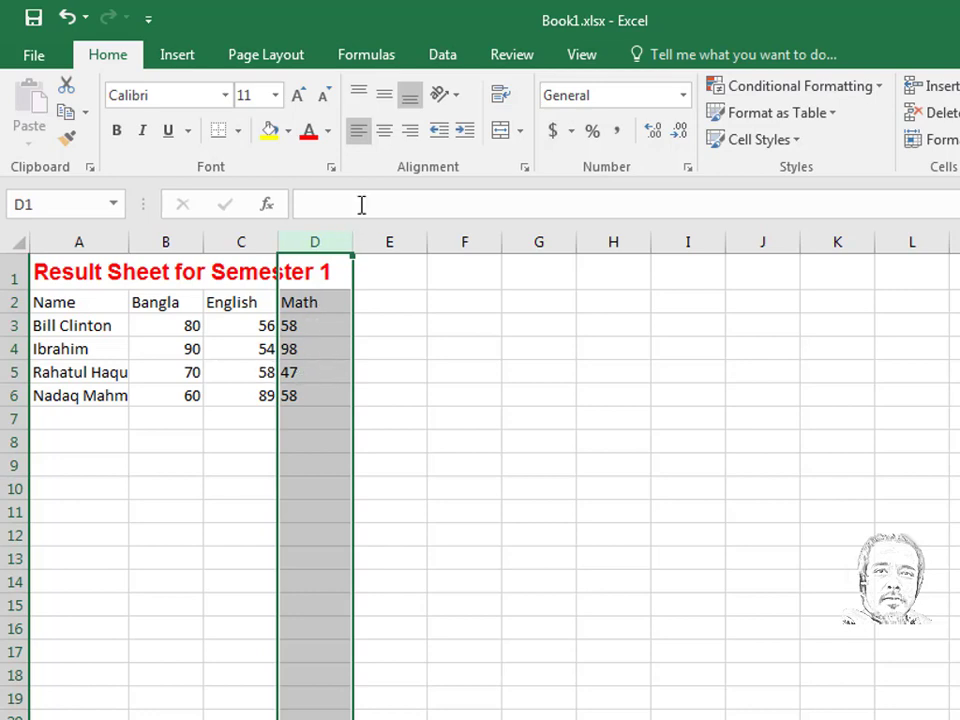
pyautogui.click(384, 131)
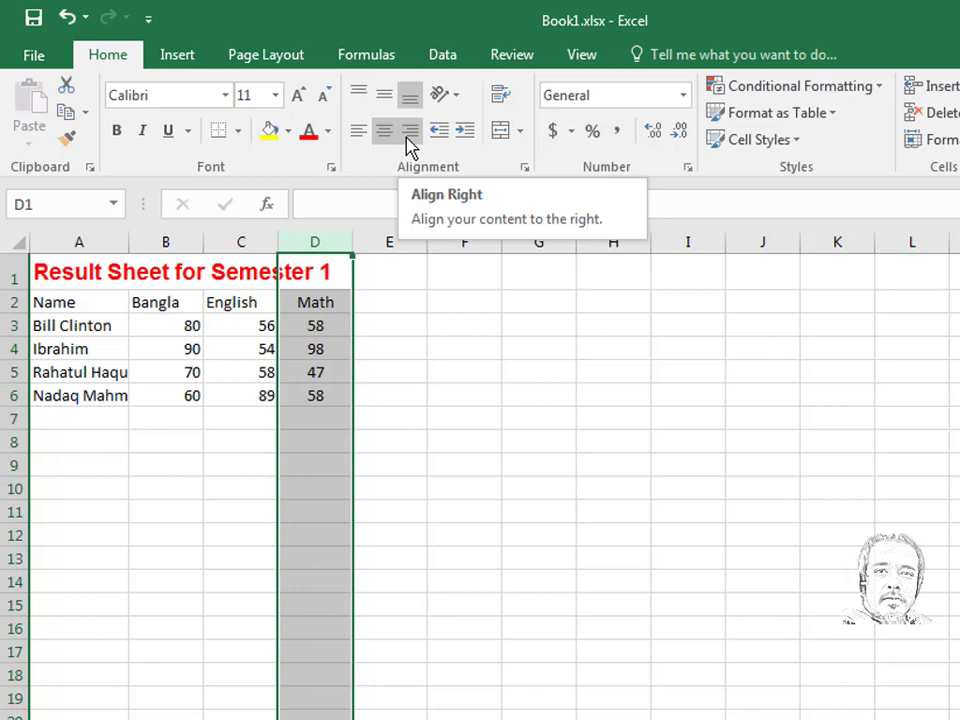
pyautogui.click(410, 131)
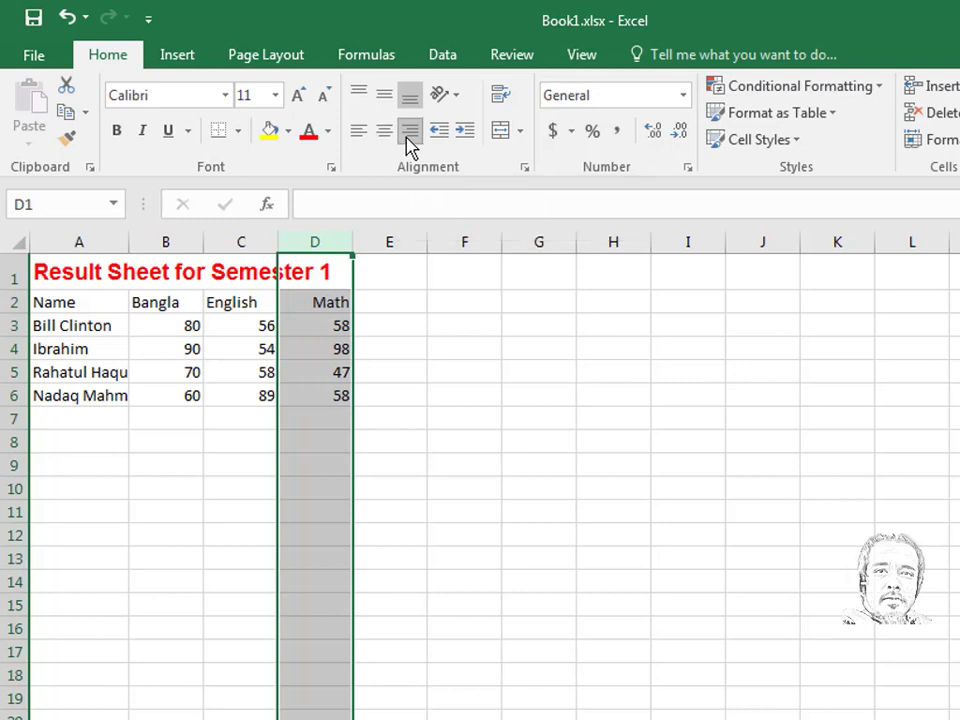
pyautogui.click(385, 136)
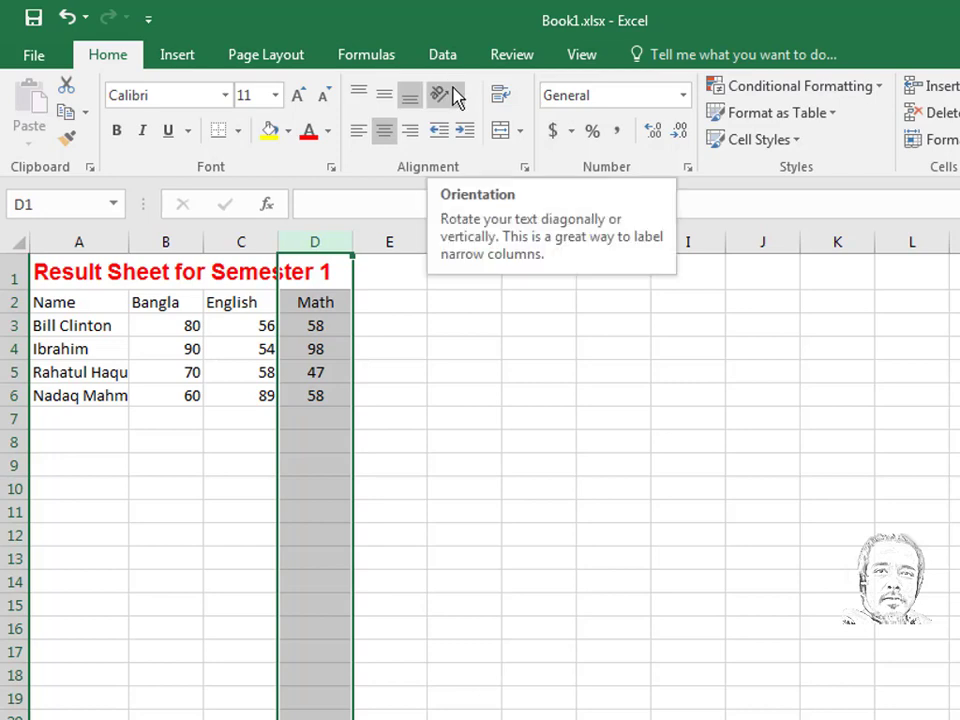
pyautogui.click(50, 400)
# - Make row 6 much taller, about 65 px
pyautogui.click(18, 395)
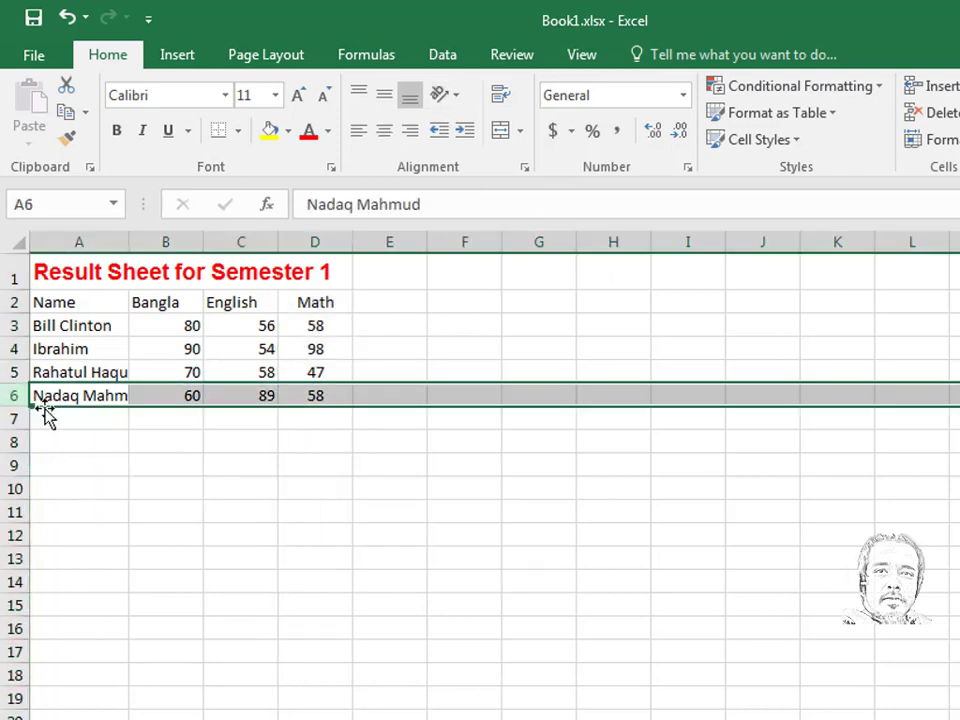
pyautogui.moveTo(22, 410); pyautogui.dragTo(24, 460)
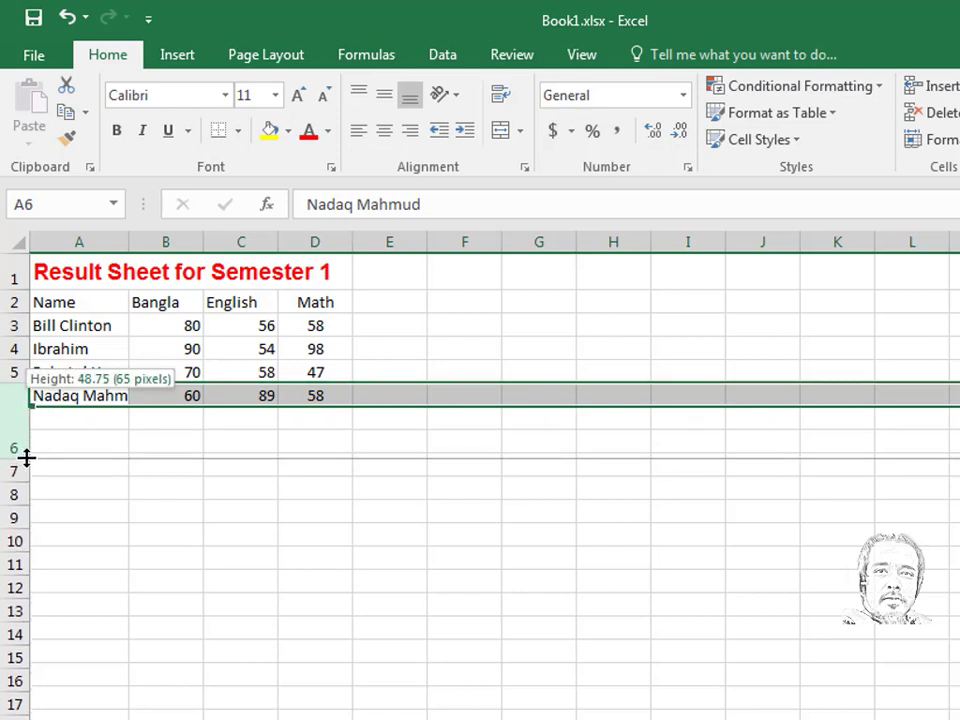
pyautogui.click(107, 435)
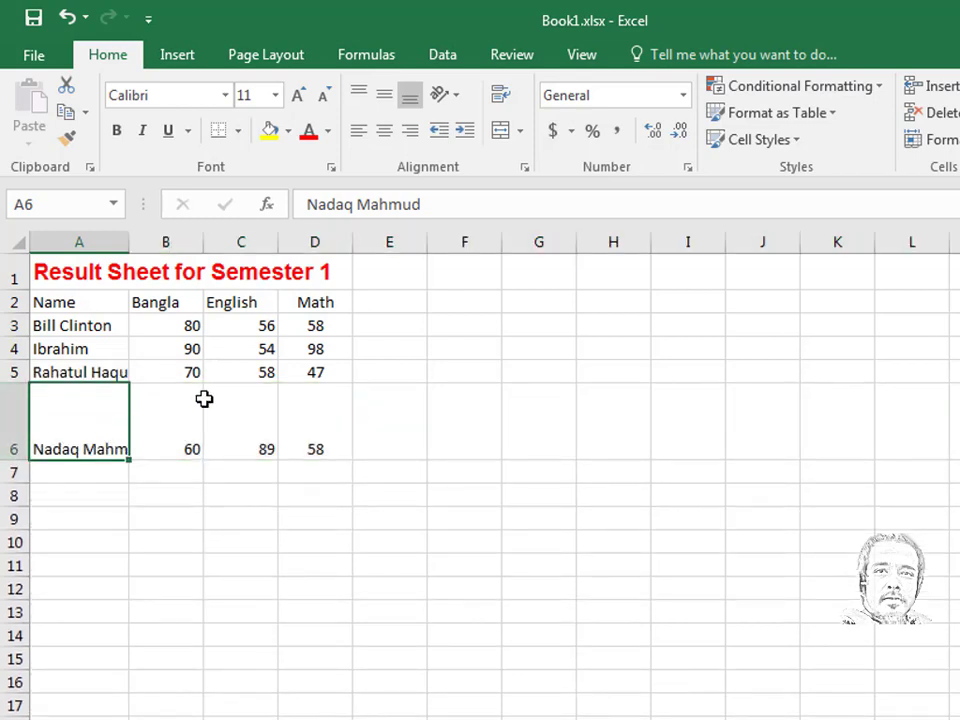
# - Angle the A6 student name counterclockwise, then clockwise, undoing the last change
pyautogui.click(456, 102)
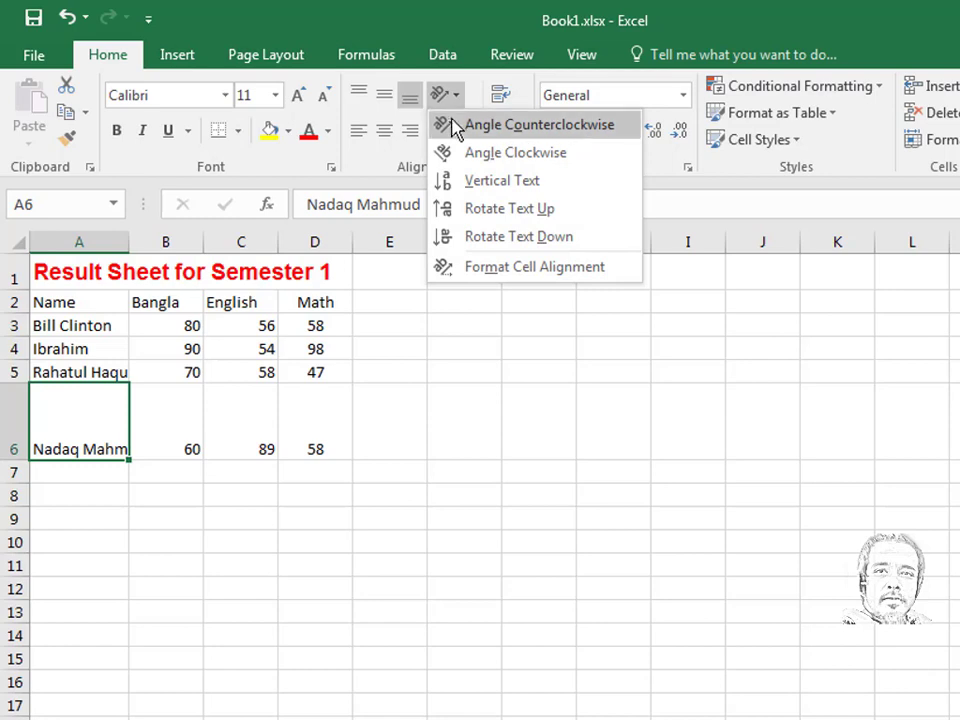
pyautogui.click(487, 126)
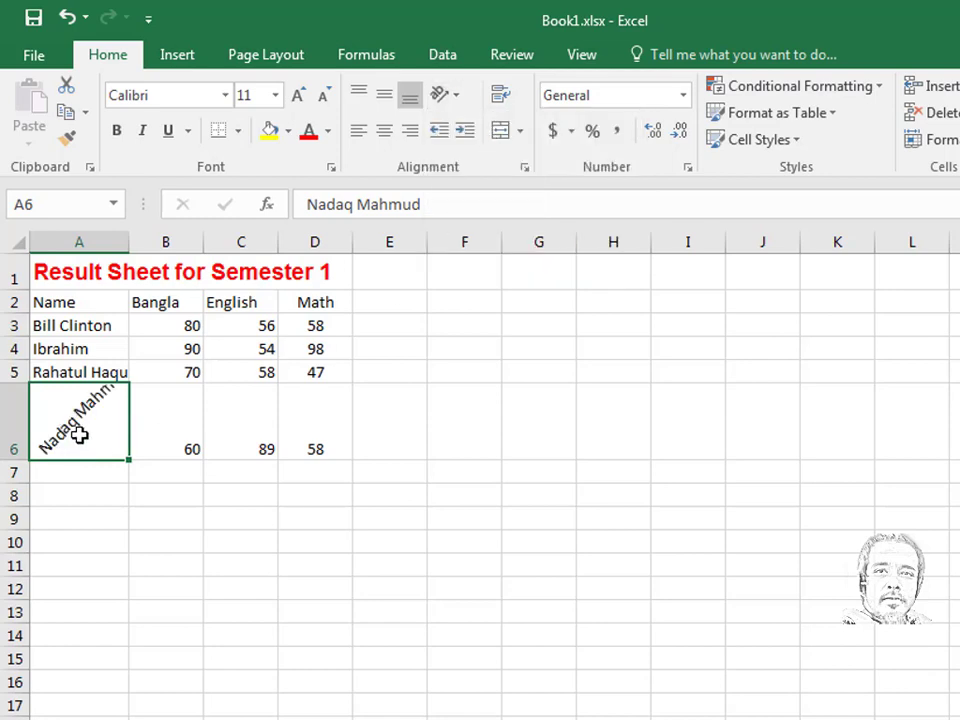
pyautogui.click(456, 100)
pyautogui.click(515, 152)
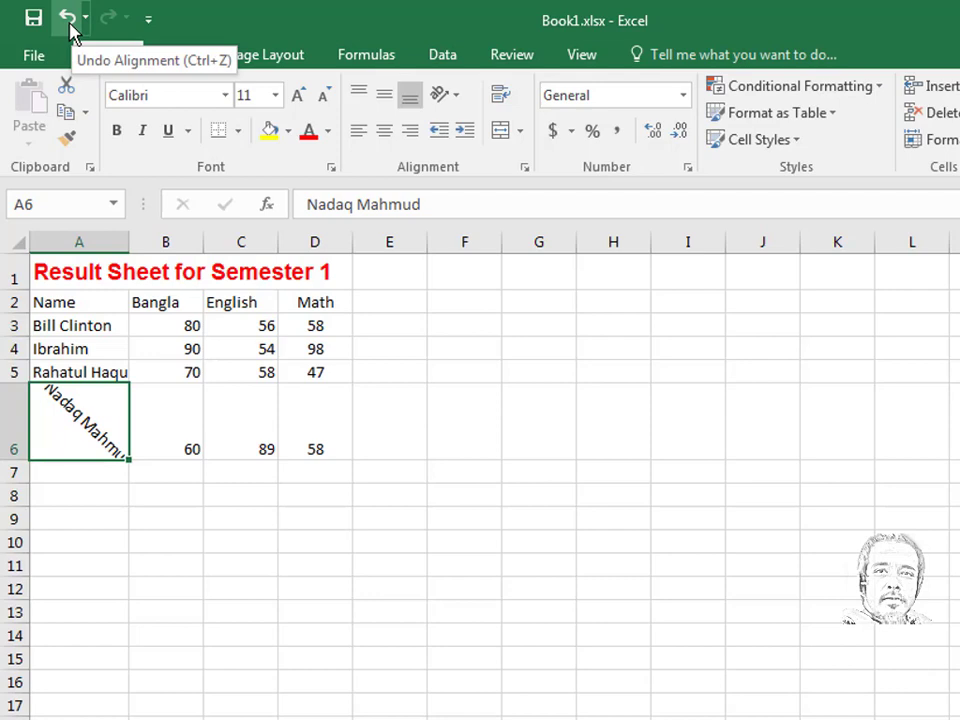
pyautogui.hotkey('ctrl', 'z')
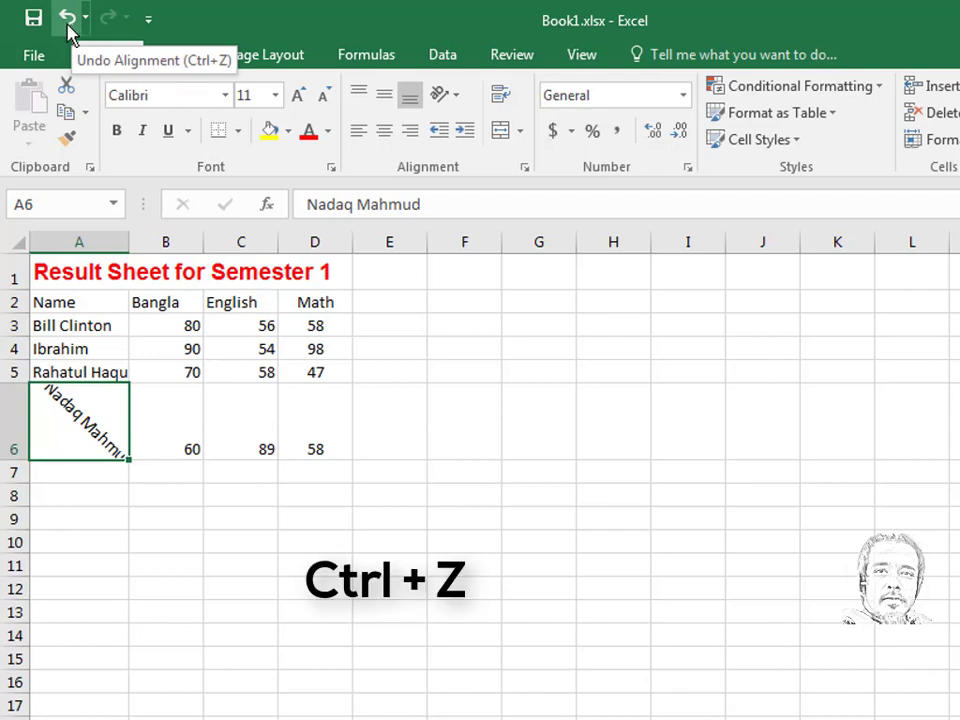
pyautogui.click(455, 97)
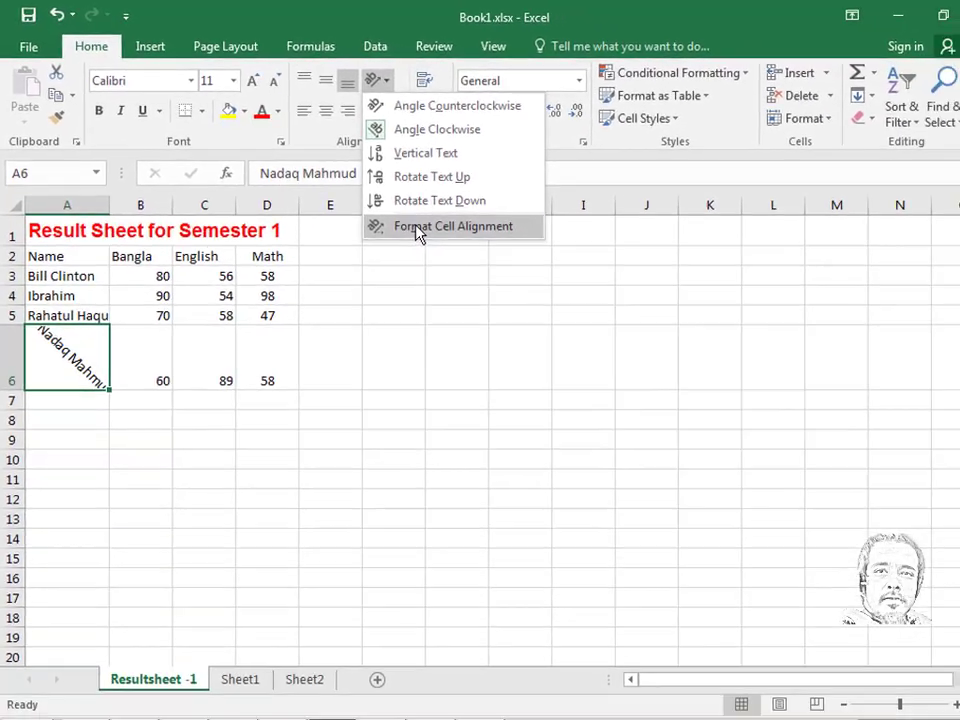
# - Set A6's name back to horizontal text at 0 degrees and restore row 6 to 17.25 height
pyautogui.click(417, 227)
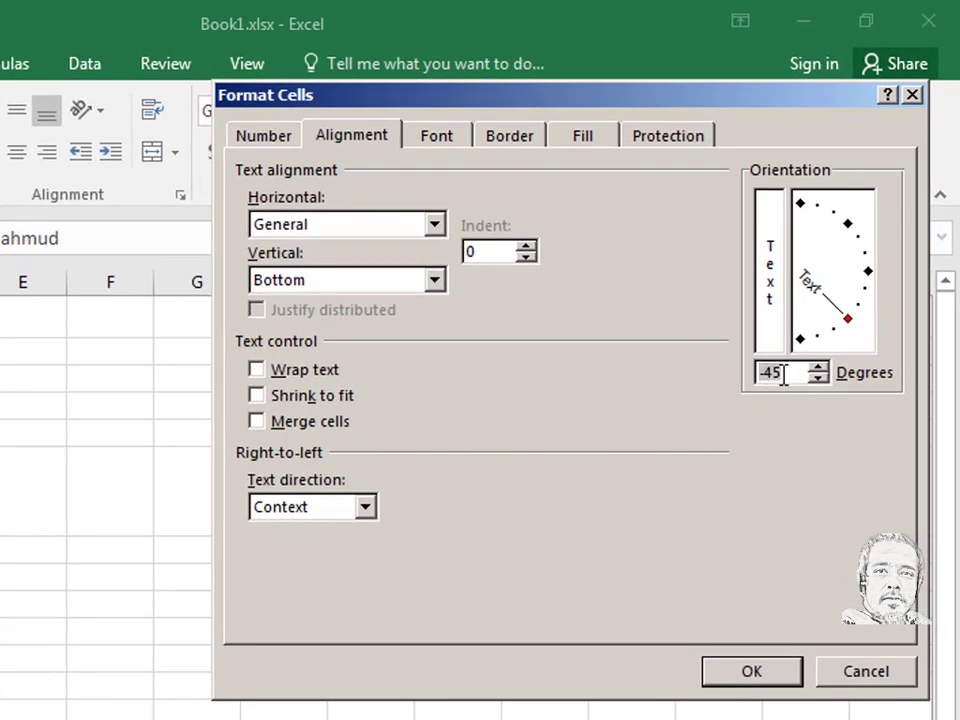
pyautogui.moveTo(858, 326); pyautogui.dragTo(870, 286)
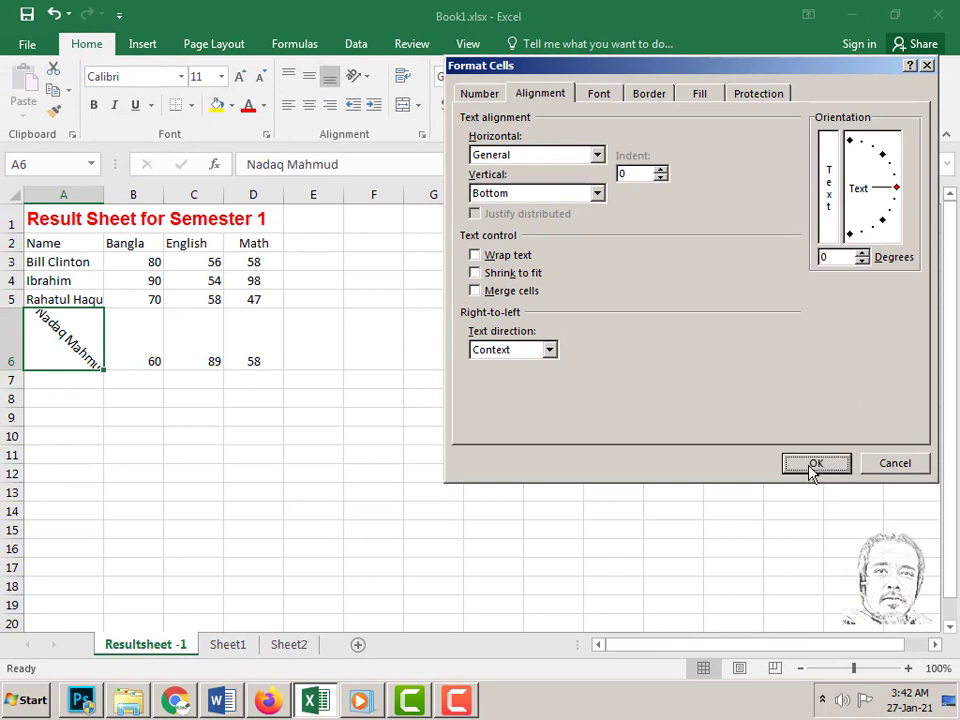
pyautogui.click(753, 664)
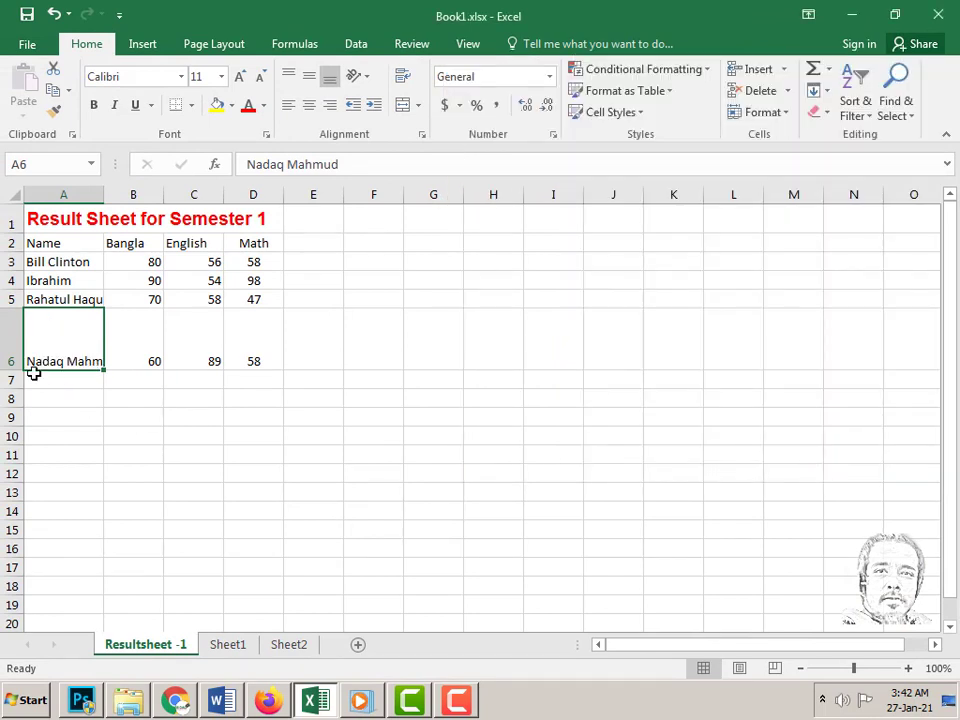
pyautogui.moveTo(16, 368); pyautogui.dragTo(11, 327)
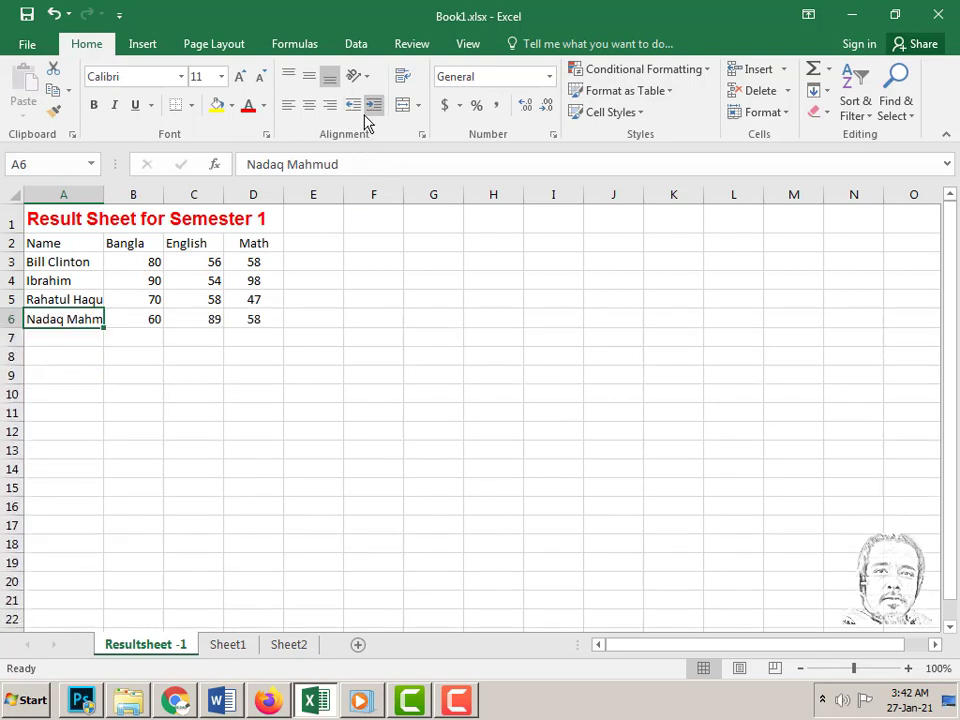
pyautogui.click(253, 320)
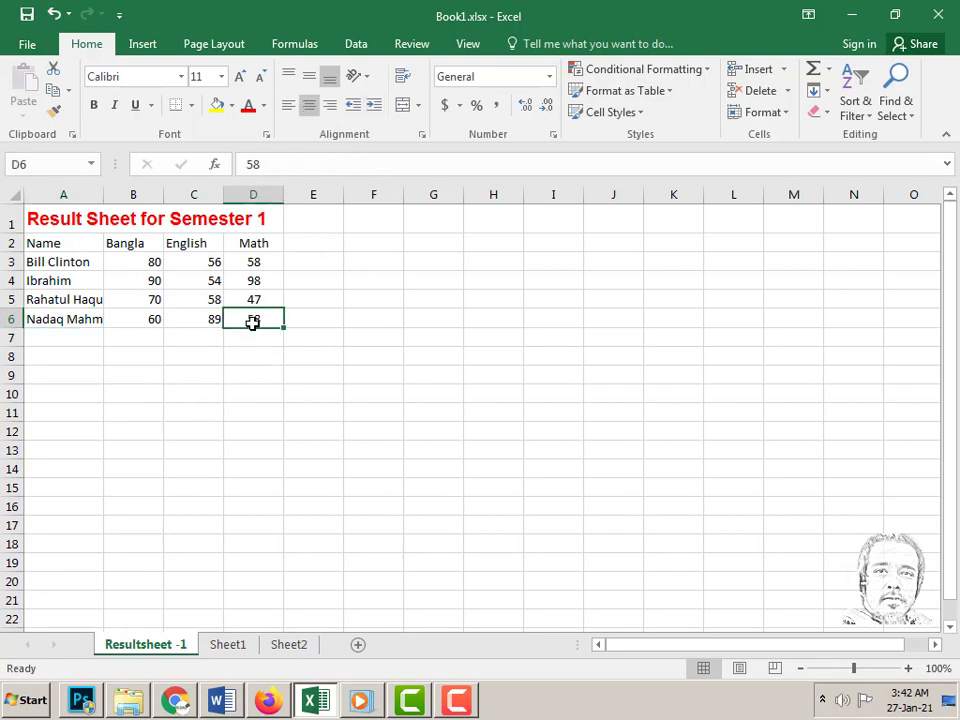
pyautogui.click(372, 106)
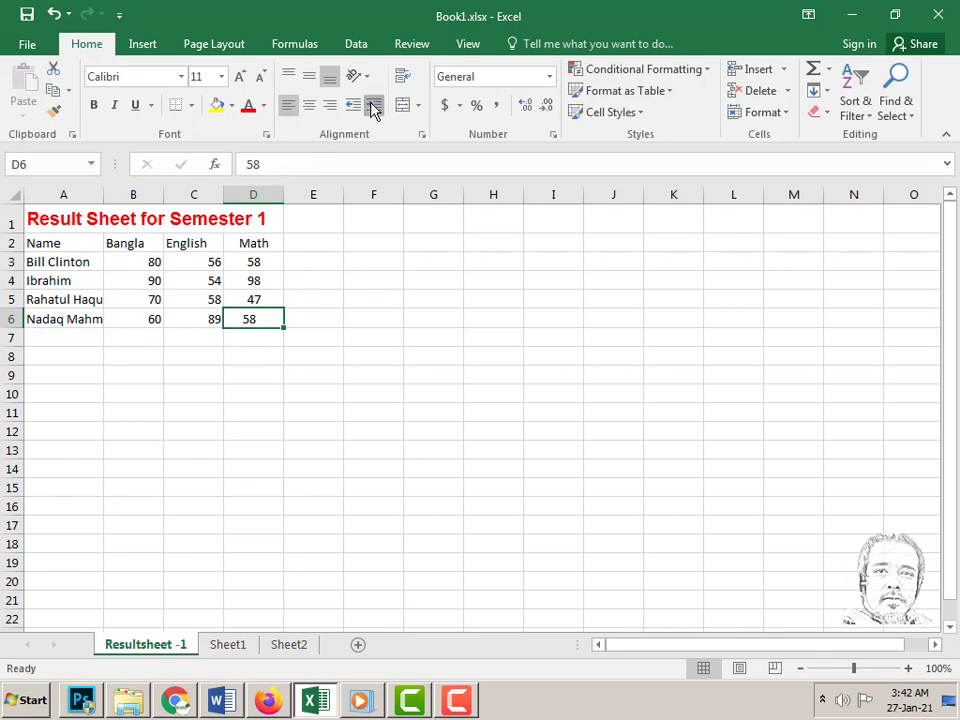
pyautogui.click(372, 106)
pyautogui.click(372, 106)
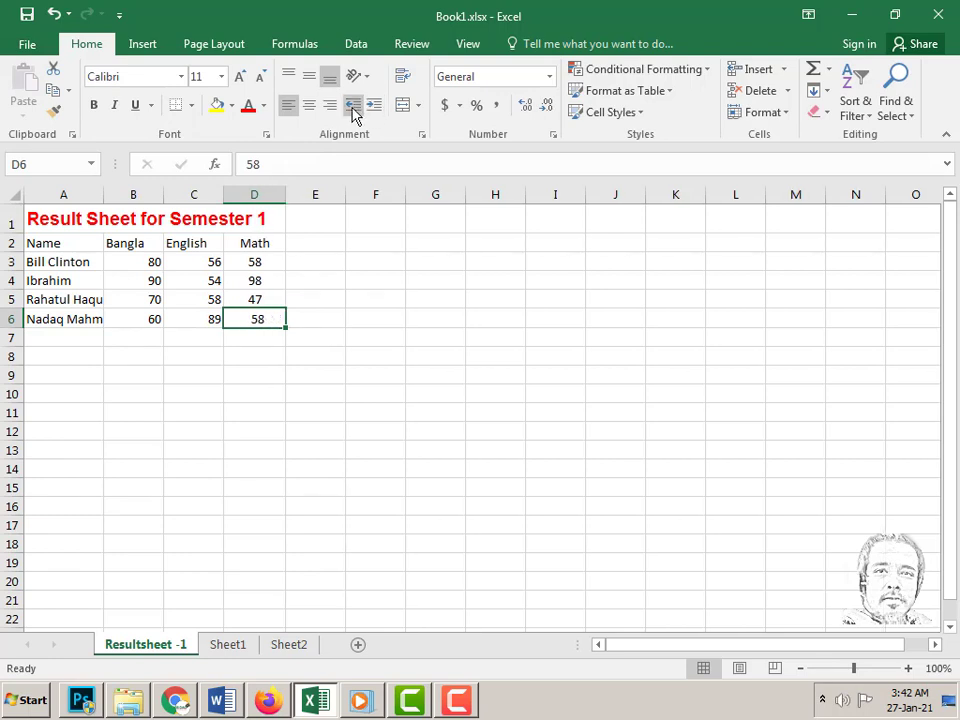
pyautogui.click(354, 106)
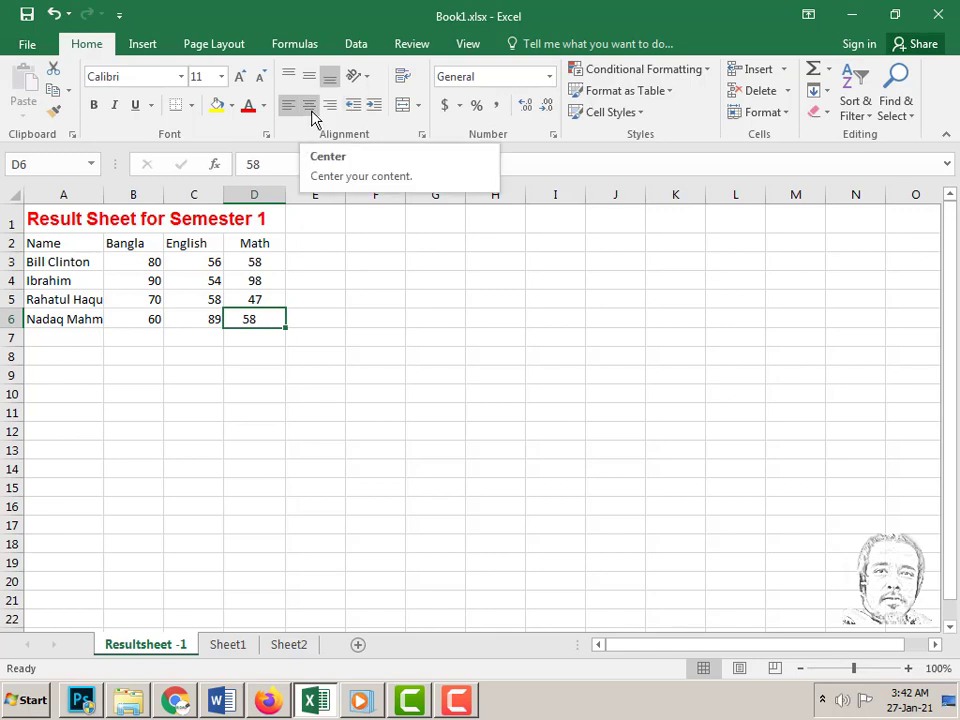
pyautogui.click(311, 116)
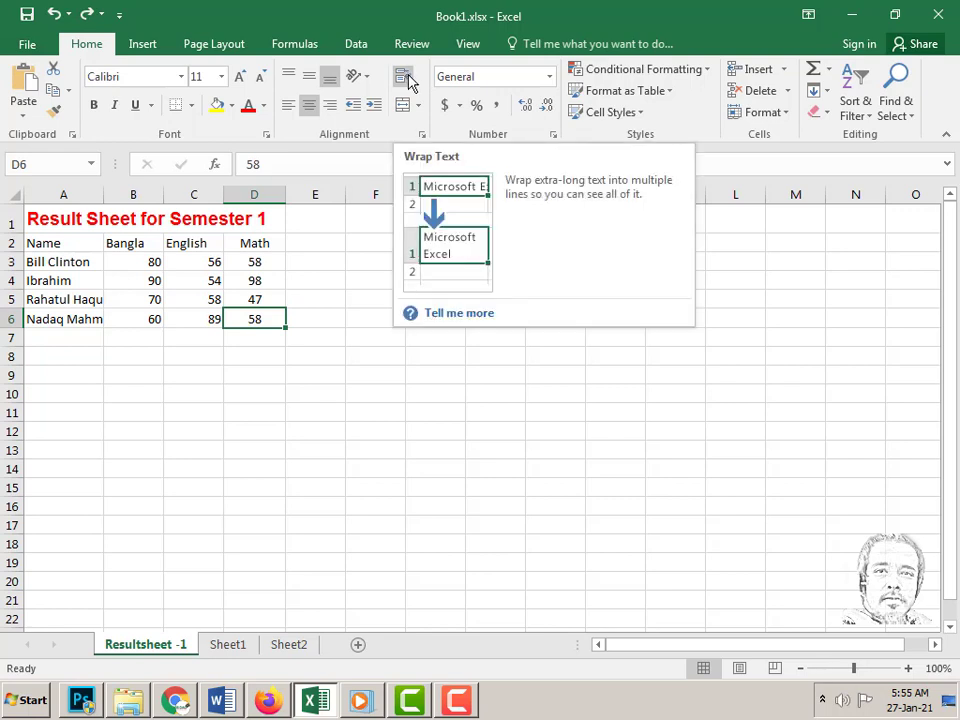
# - Enter 'Bangladesh is nice Country' in E11, apply Wrap Text to it, then delete it
pyautogui.click(307, 409)
pyautogui.write('Ba')
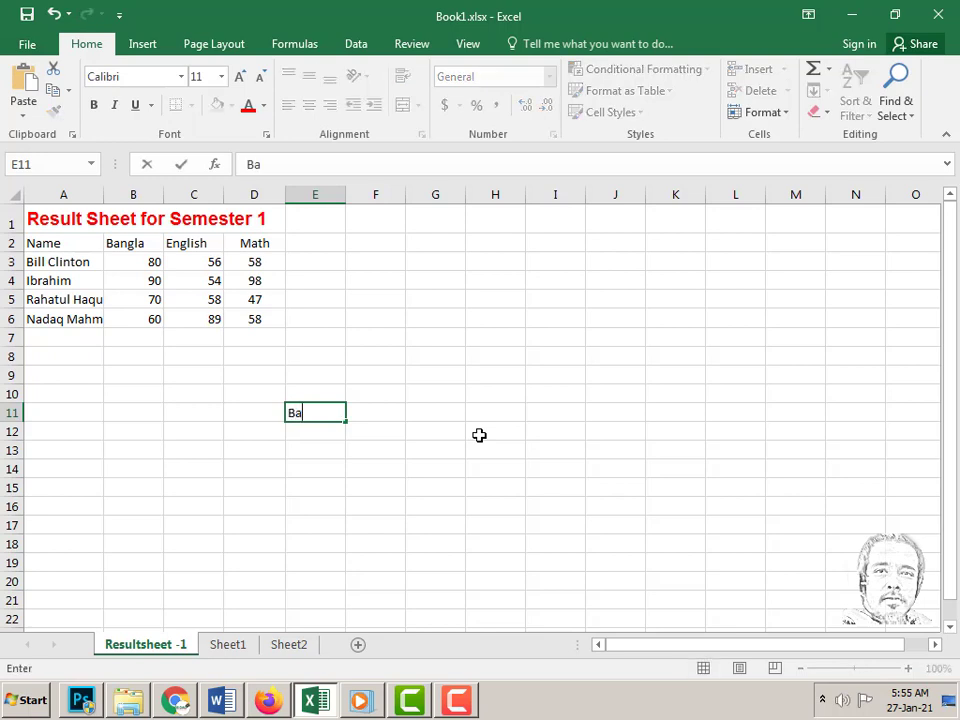
pyautogui.write('nglade')
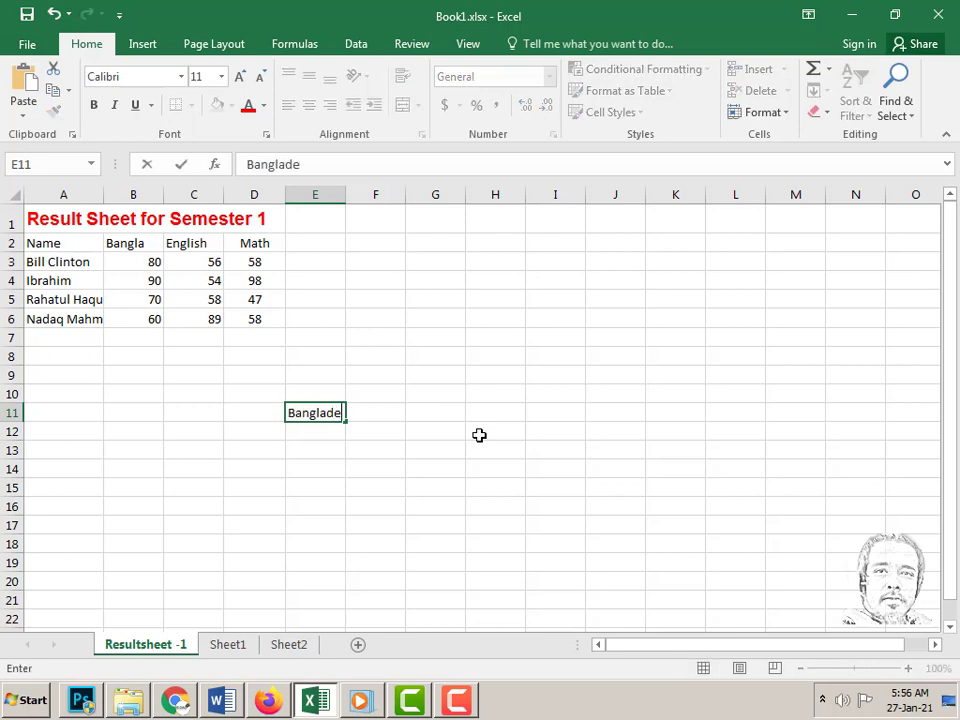
pyautogui.write('sh is nice Country')
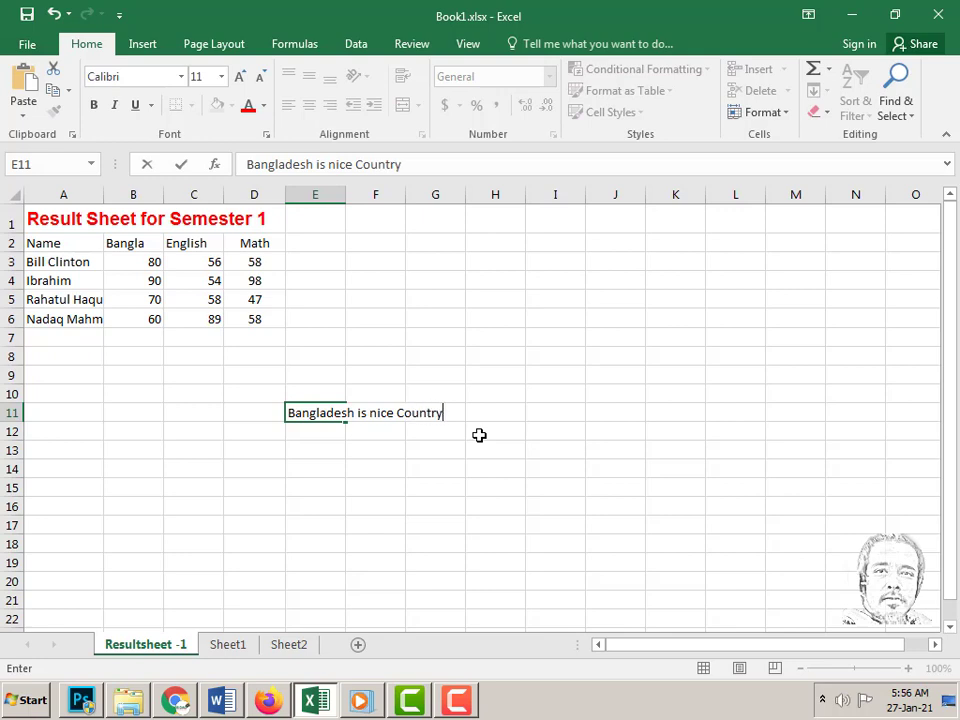
pyautogui.press('Return')
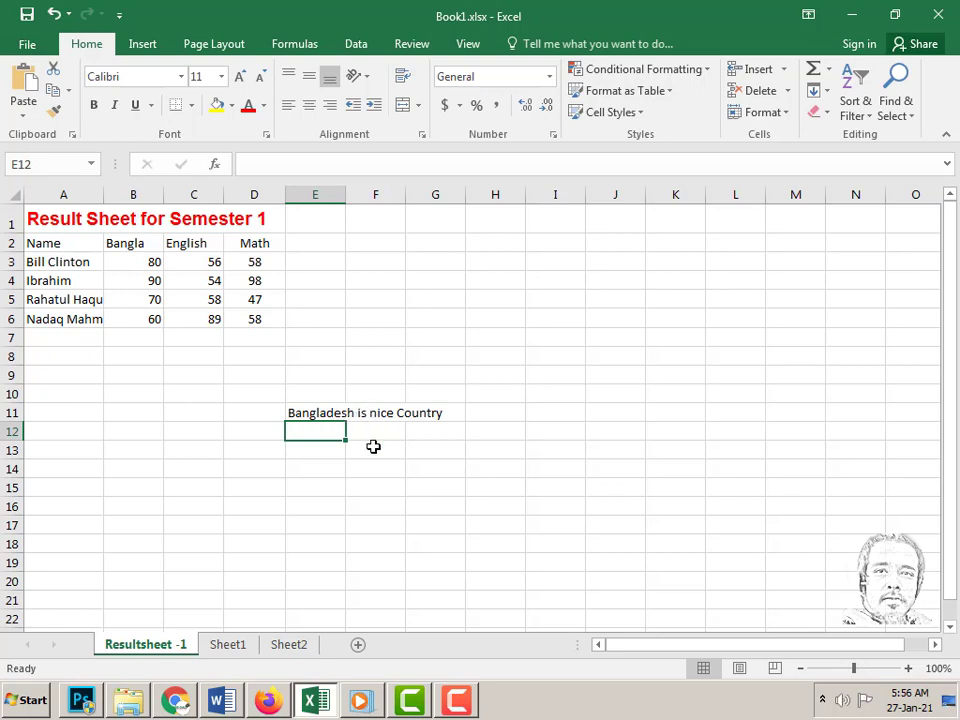
pyautogui.click(315, 413)
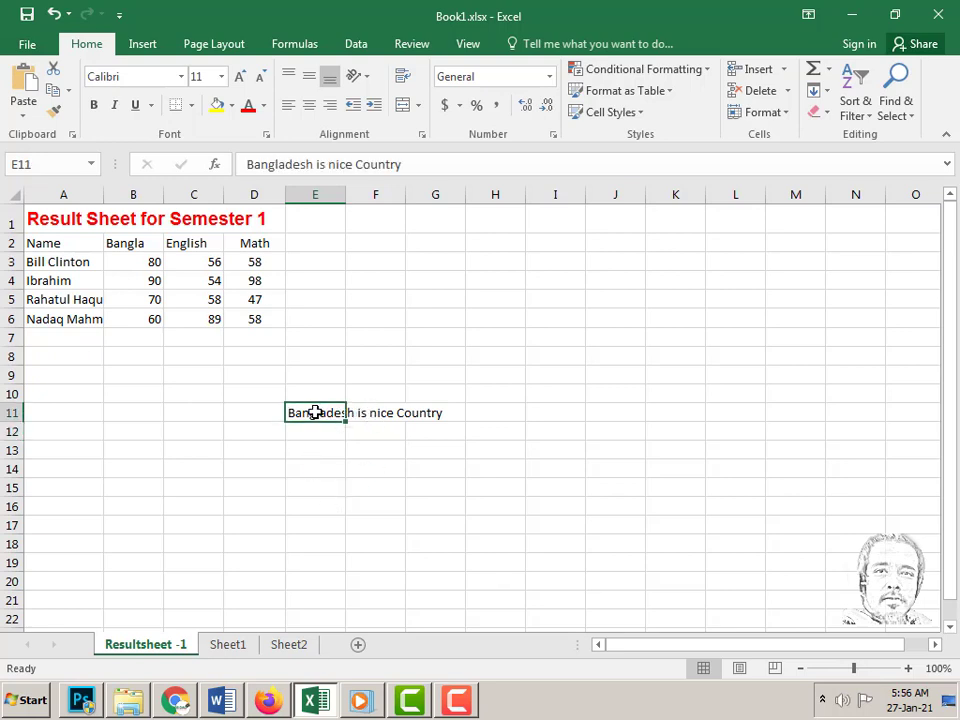
pyautogui.click(403, 78)
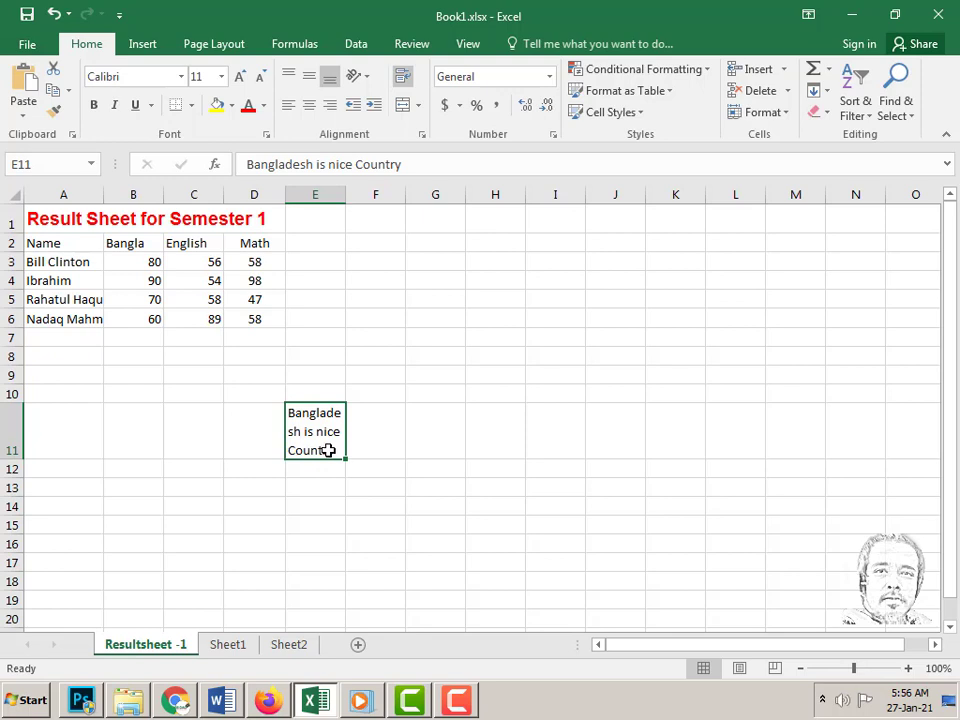
pyautogui.press('Delete')
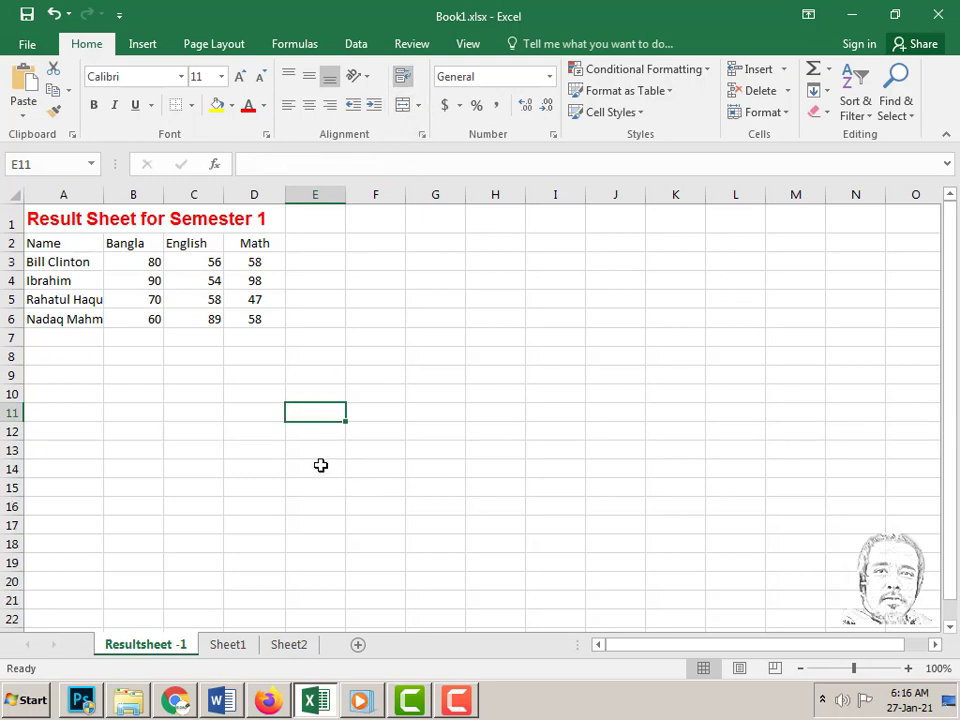
# - Apply borders to the empty block E11:H15
pyautogui.moveTo(313, 416); pyautogui.dragTo(516, 490)
pyautogui.click(191, 105)
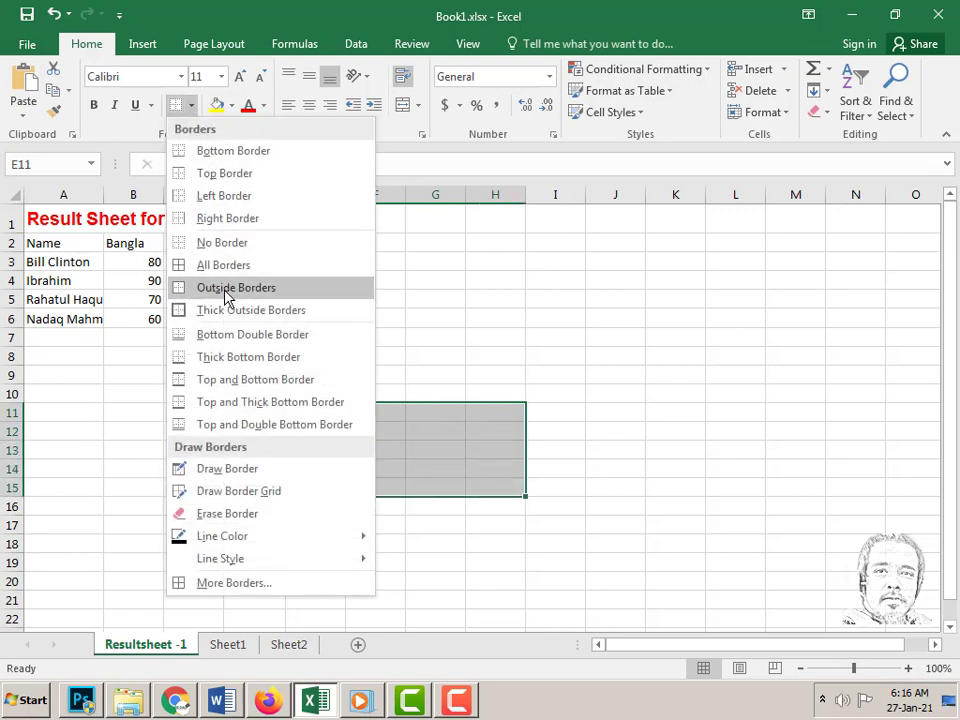
pyautogui.click(227, 268)
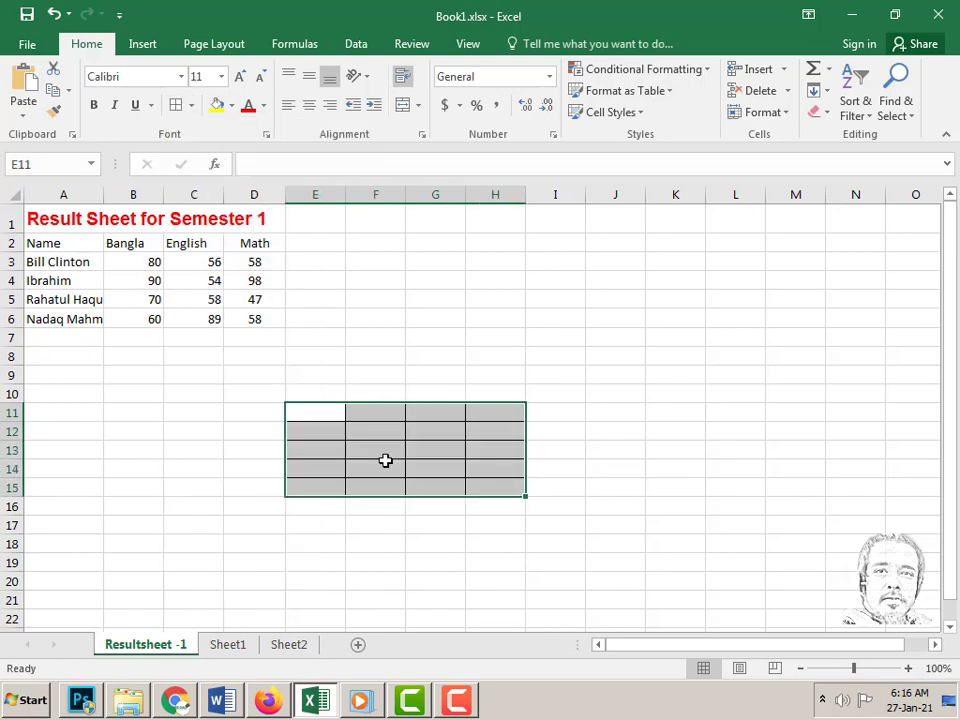
# - Enter ABCD in E11 and combine E11:H11 with Merge Cells
pyautogui.click(323, 420)
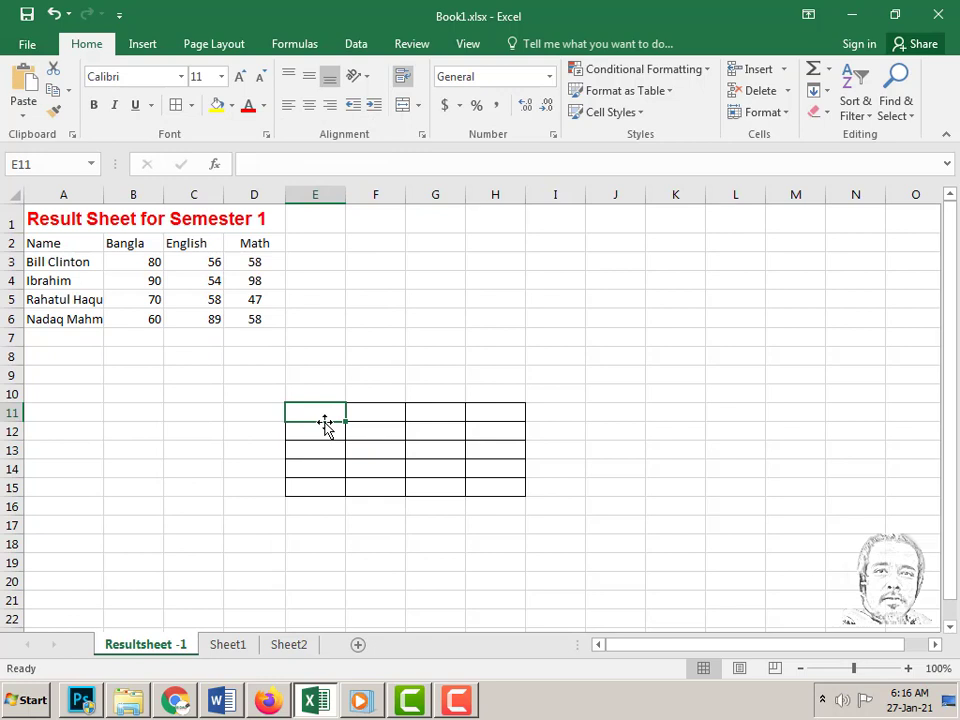
pyautogui.write('ABCD')
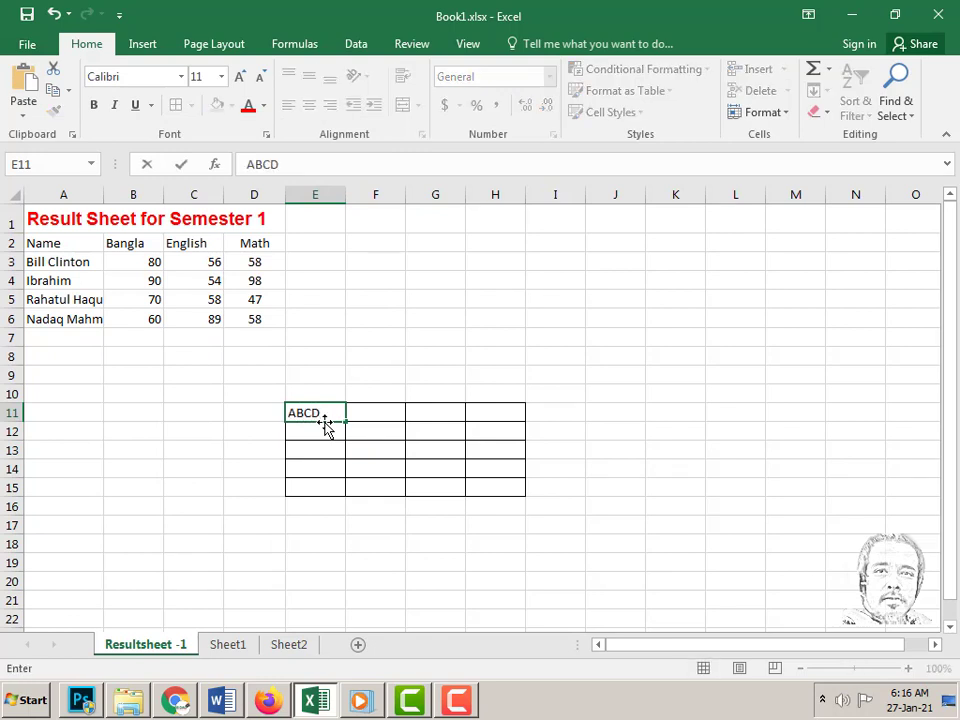
pyautogui.press('Return')
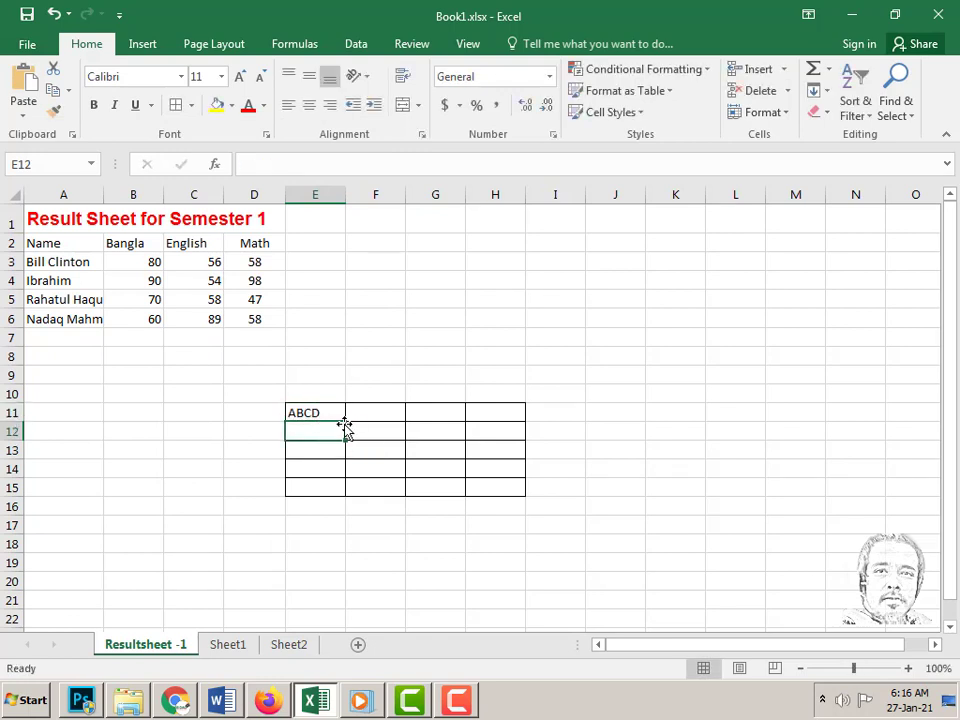
pyautogui.click(322, 411)
pyautogui.moveTo(351, 409); pyautogui.dragTo(486, 413)
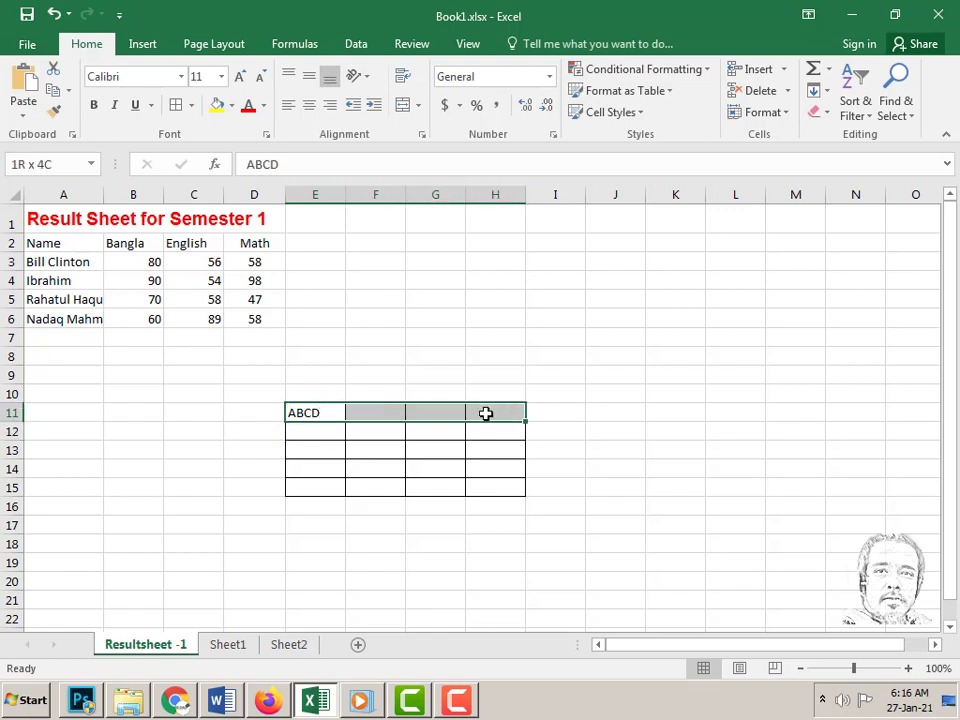
pyautogui.click(418, 105)
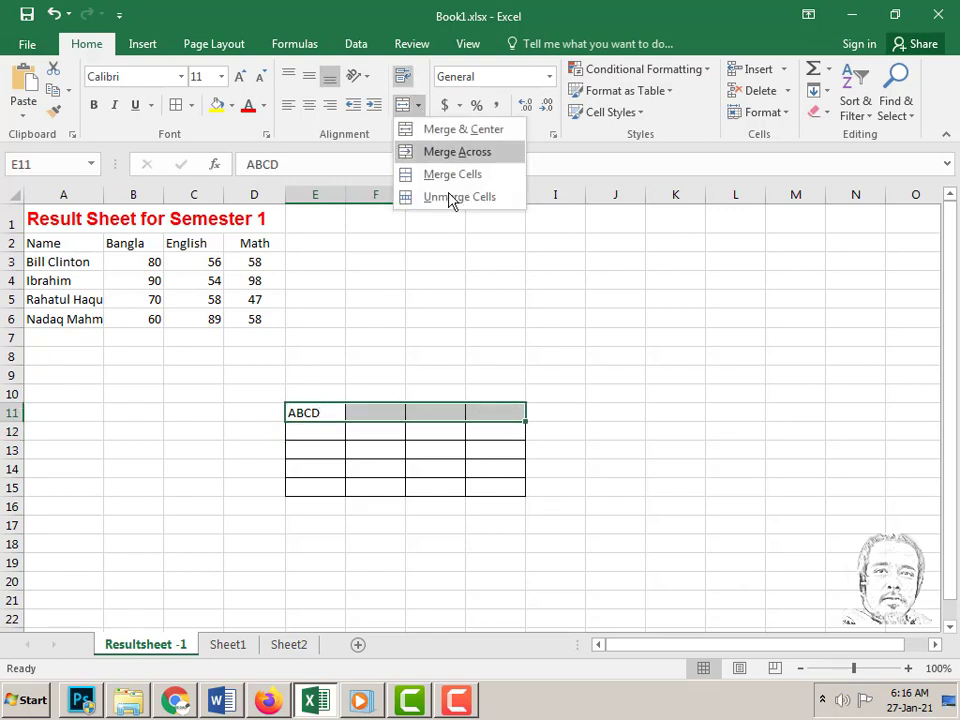
pyautogui.click(452, 174)
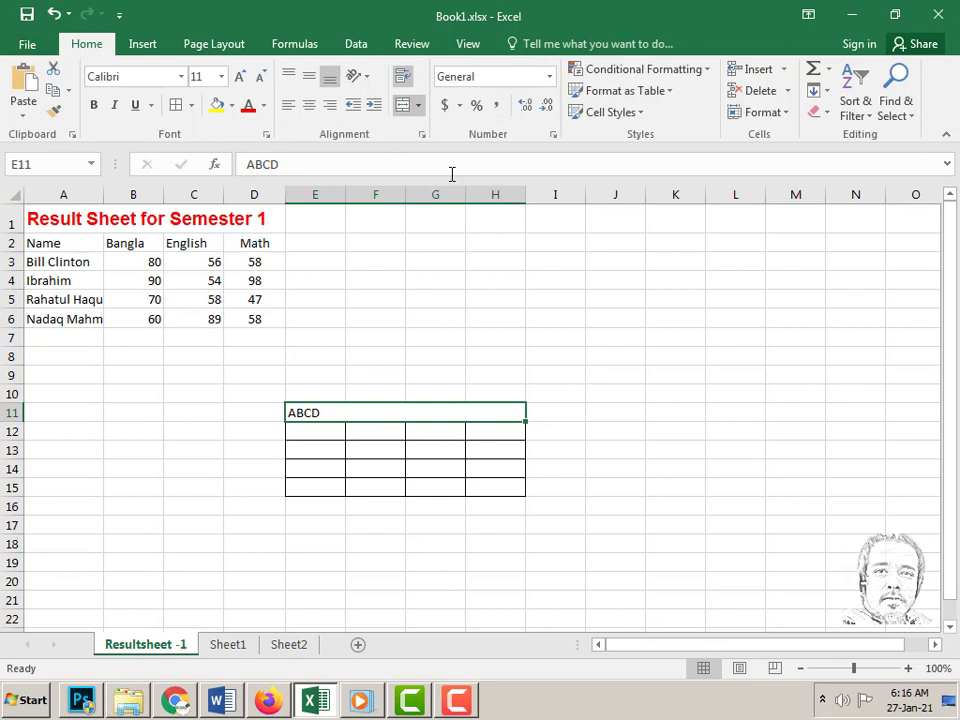
# - Unmerge E11:H11 back into separate cells and check F11 and G11
pyautogui.click(492, 448)
pyautogui.click(372, 414)
pyautogui.click(420, 106)
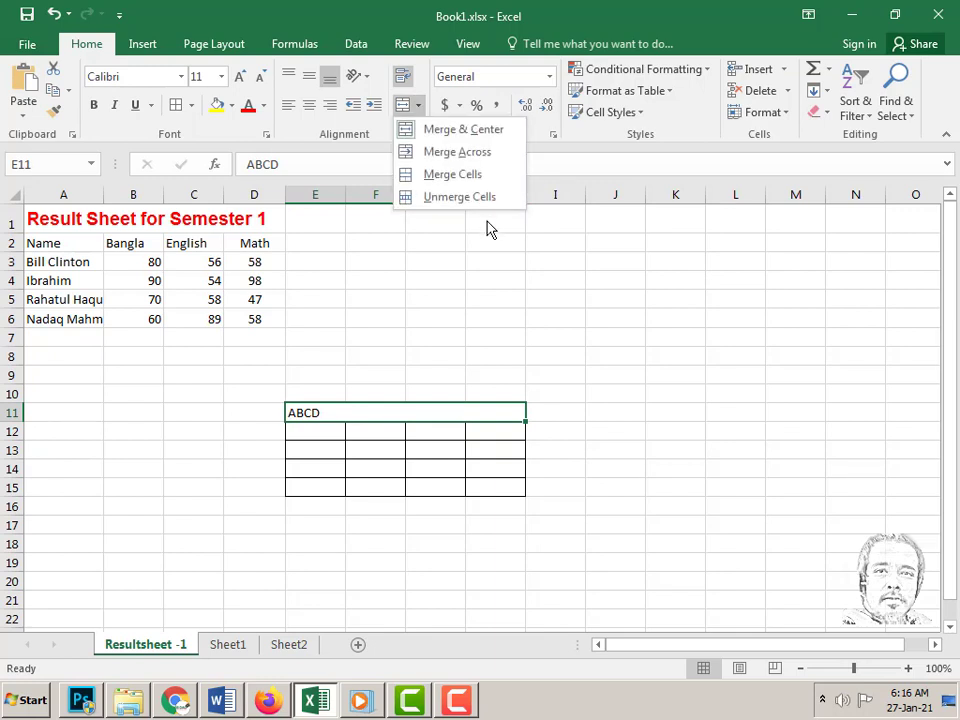
pyautogui.click(459, 197)
pyautogui.click(497, 355)
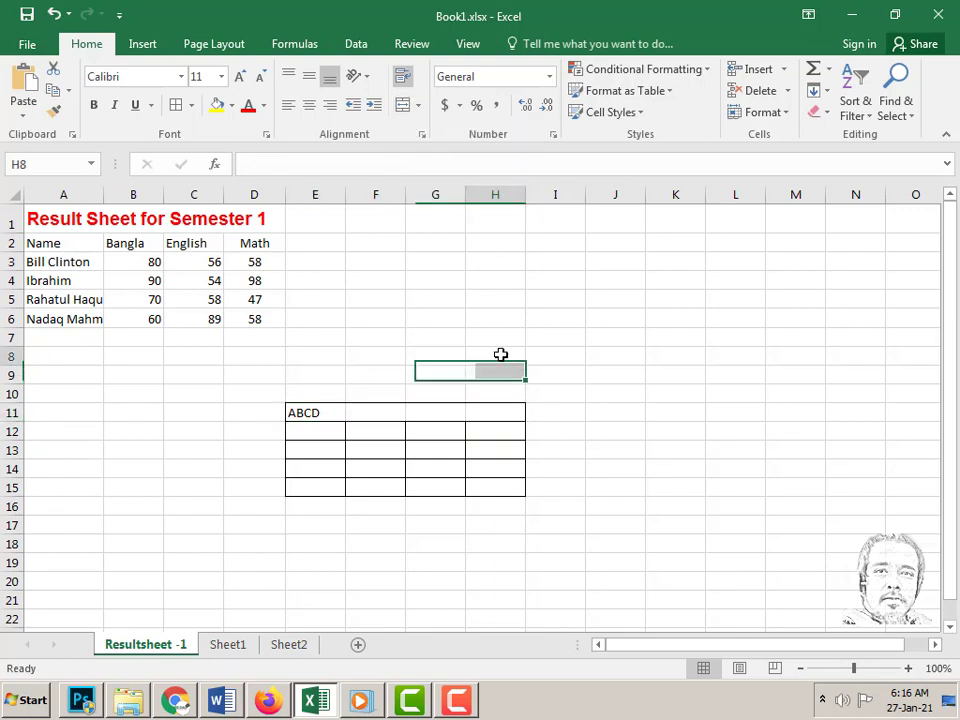
pyautogui.click(368, 416)
pyautogui.click(439, 413)
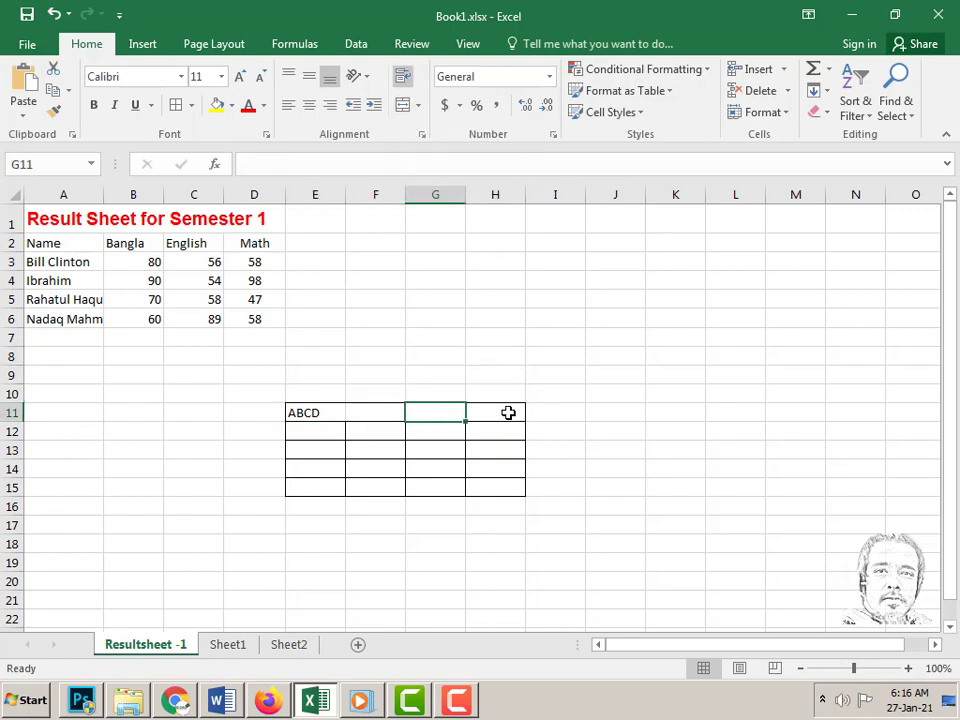
pyautogui.click(396, 413)
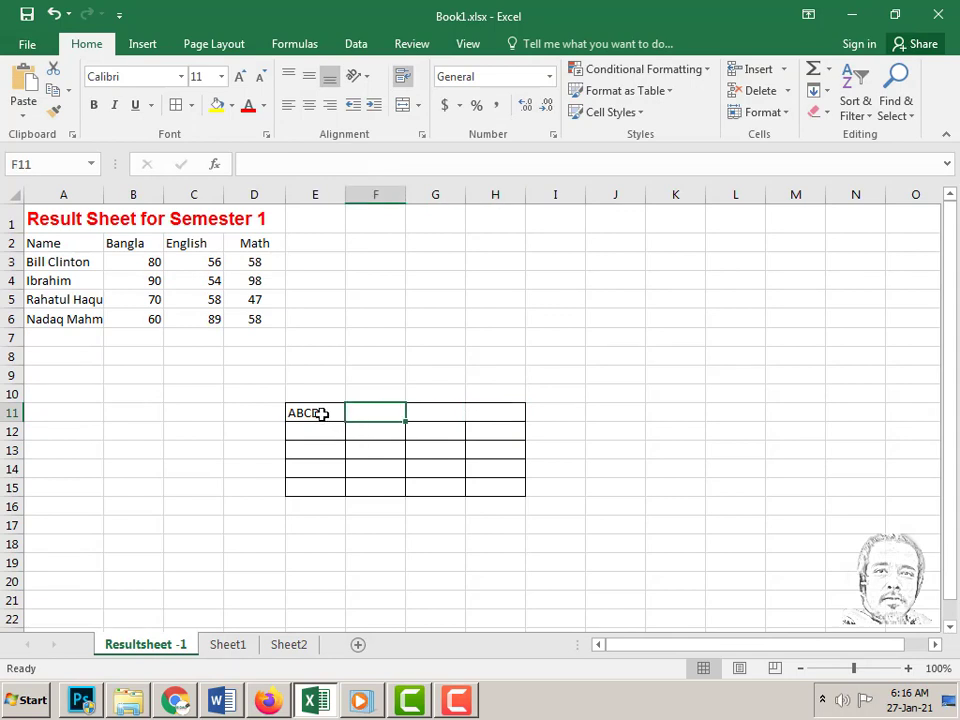
# - Apply Merge & Center to E11:H11 so ABCD is centred across it
pyautogui.moveTo(320, 413); pyautogui.dragTo(490, 410)
pyautogui.click(418, 105)
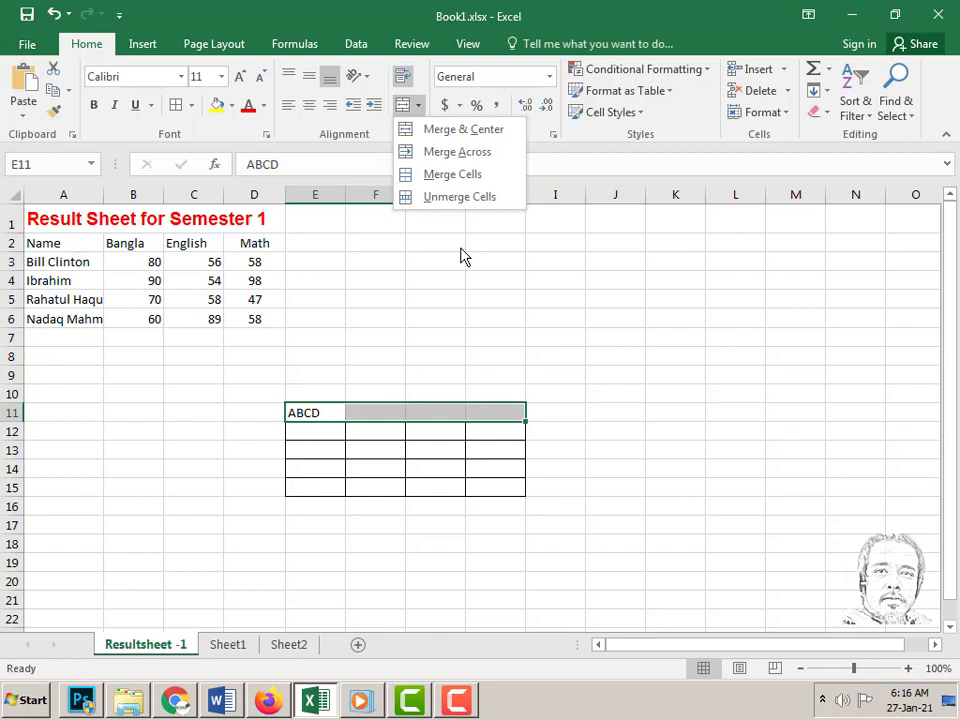
pyautogui.click(461, 131)
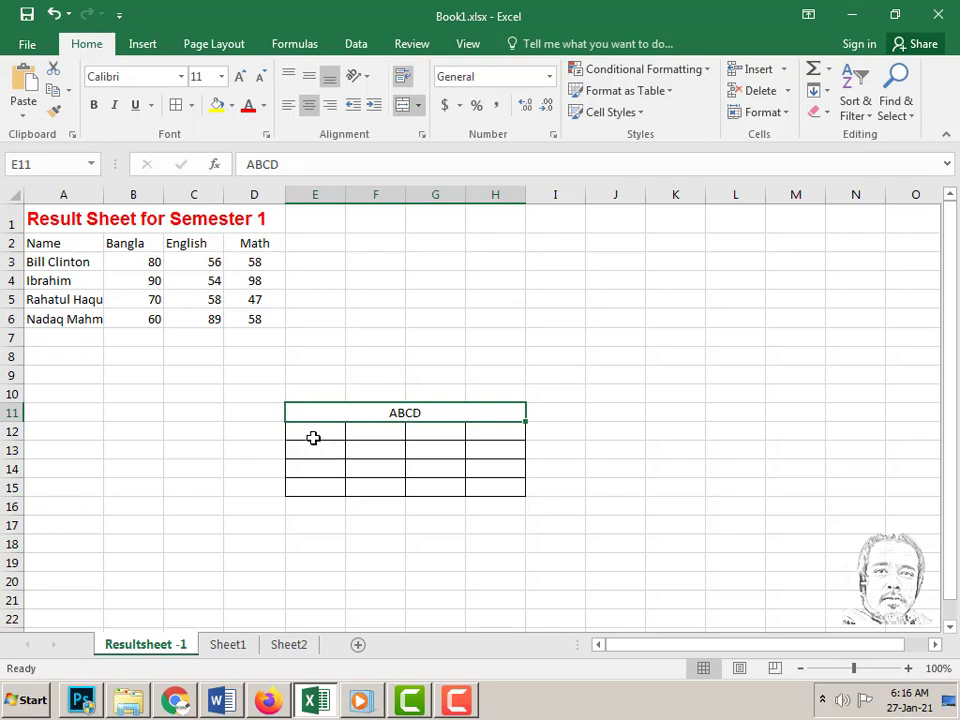
pyautogui.moveTo(307, 431); pyautogui.dragTo(491, 488)
# - Merge rows 12–15 across E to H, then unmerge every cell in E11:H15
pyautogui.click(418, 106)
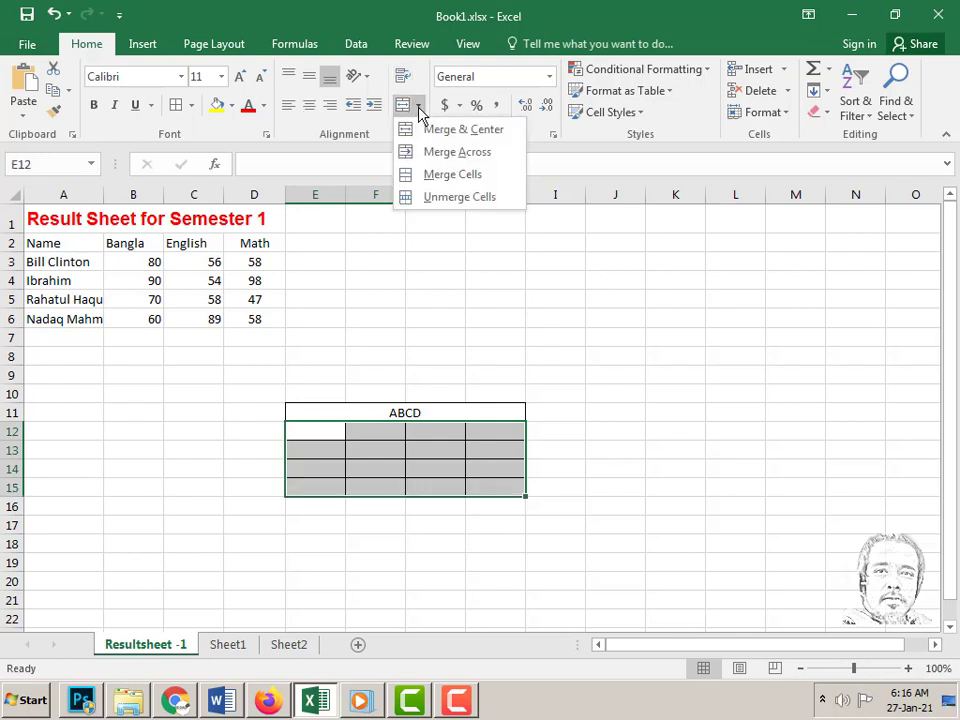
pyautogui.click(457, 152)
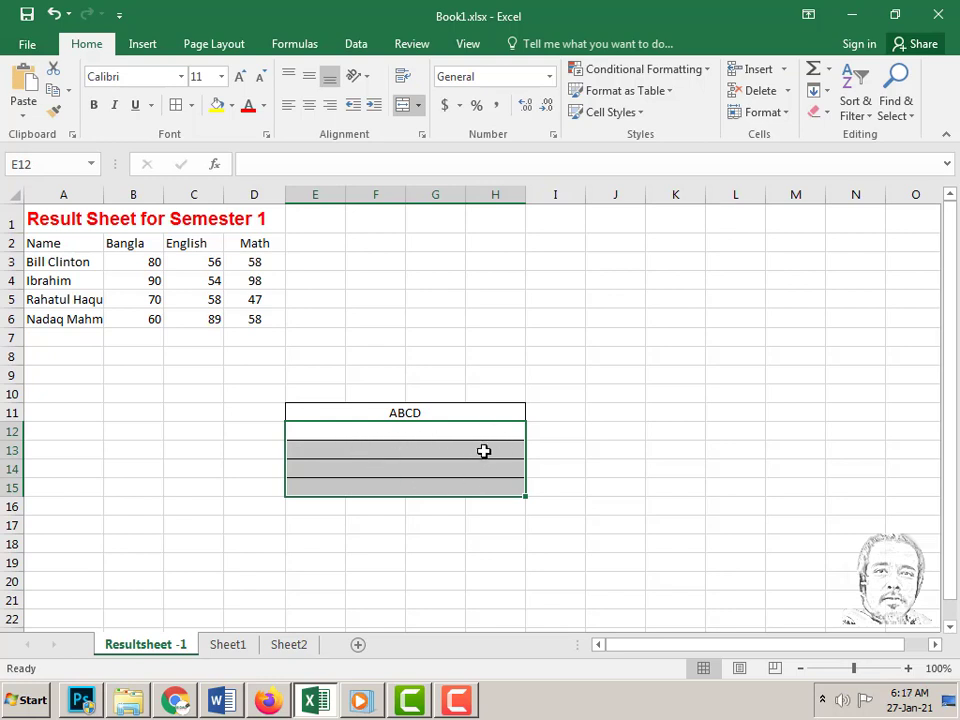
pyautogui.moveTo(317, 409); pyautogui.dragTo(456, 450)
pyautogui.click(418, 105)
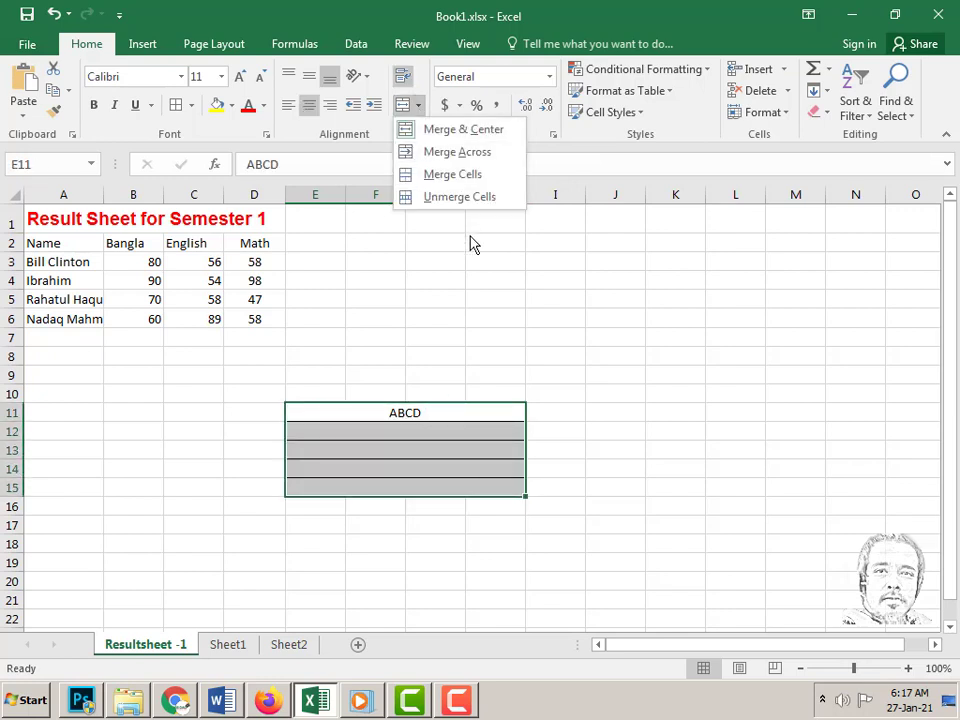
pyautogui.click(458, 198)
# - Check the unmerged cells and clear ABCD from the E11:H15 grid
pyautogui.click(506, 322)
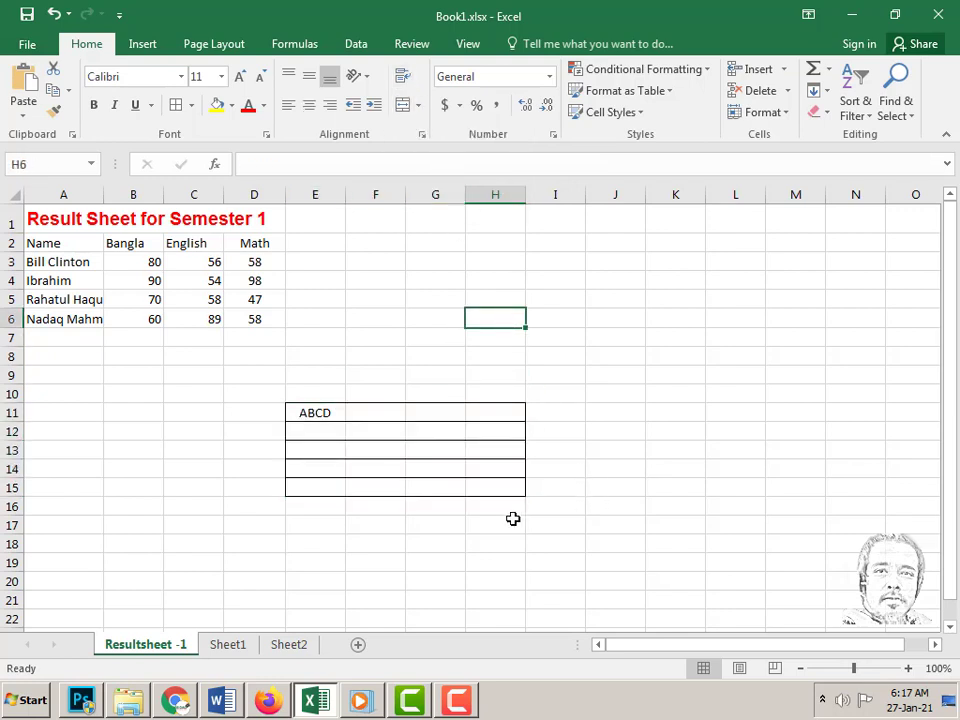
pyautogui.click(402, 418)
pyautogui.click(458, 419)
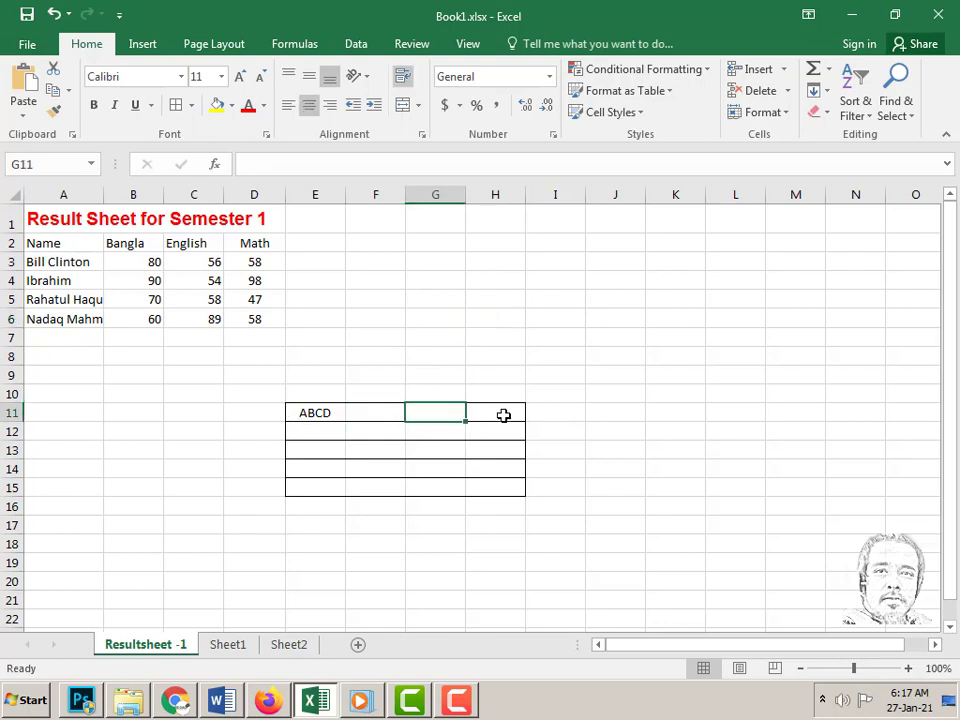
pyautogui.click(491, 452)
pyautogui.click(435, 468)
pyautogui.click(338, 464)
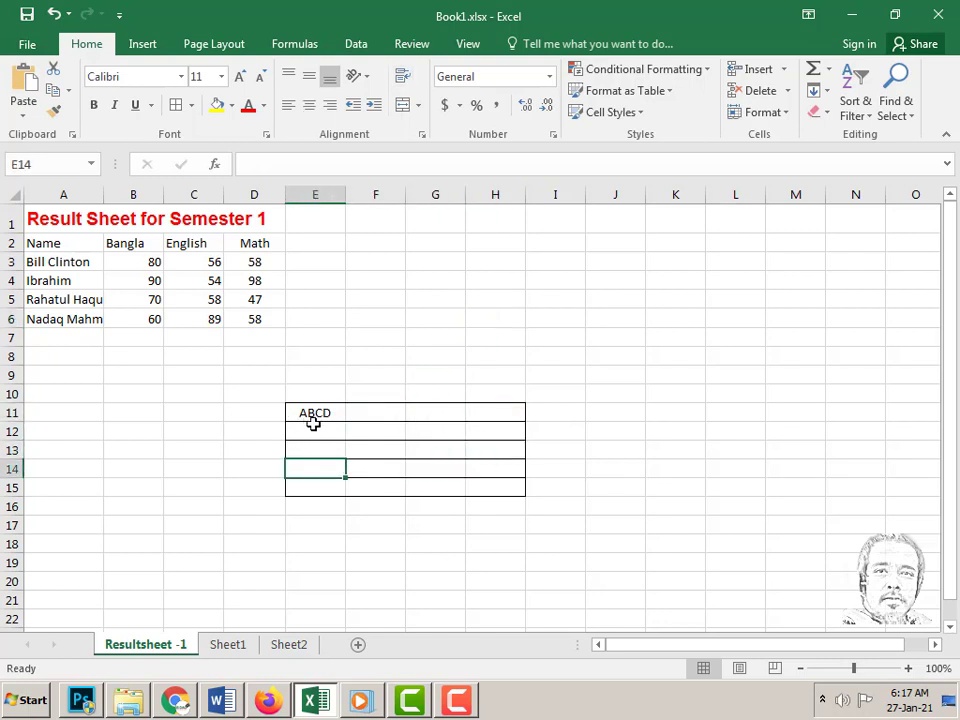
pyautogui.moveTo(297, 412); pyautogui.dragTo(500, 492)
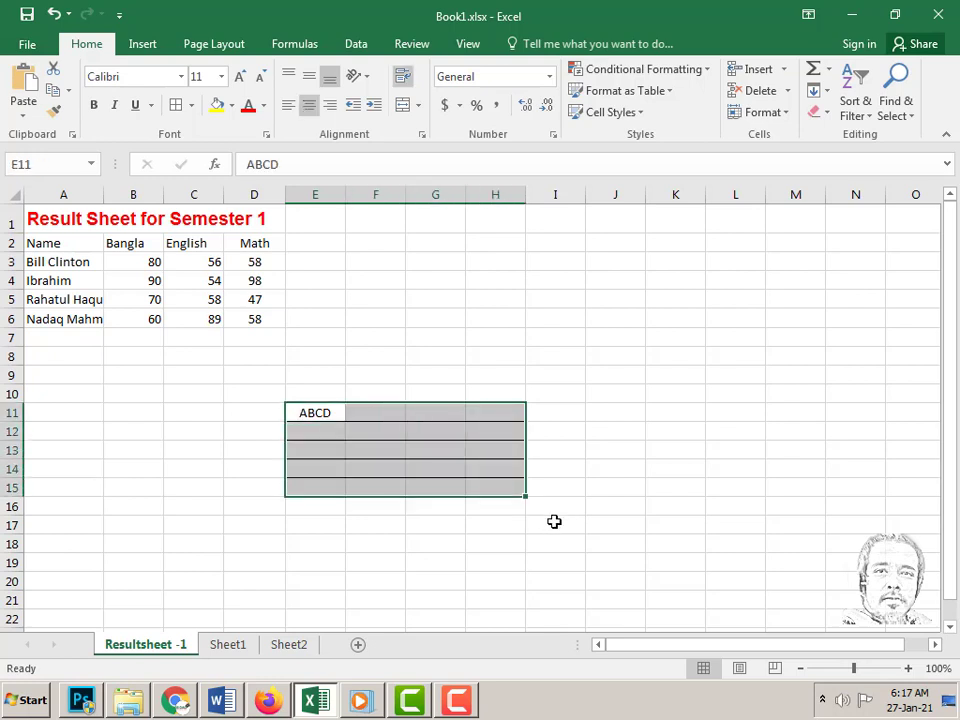
pyautogui.press('Delete')
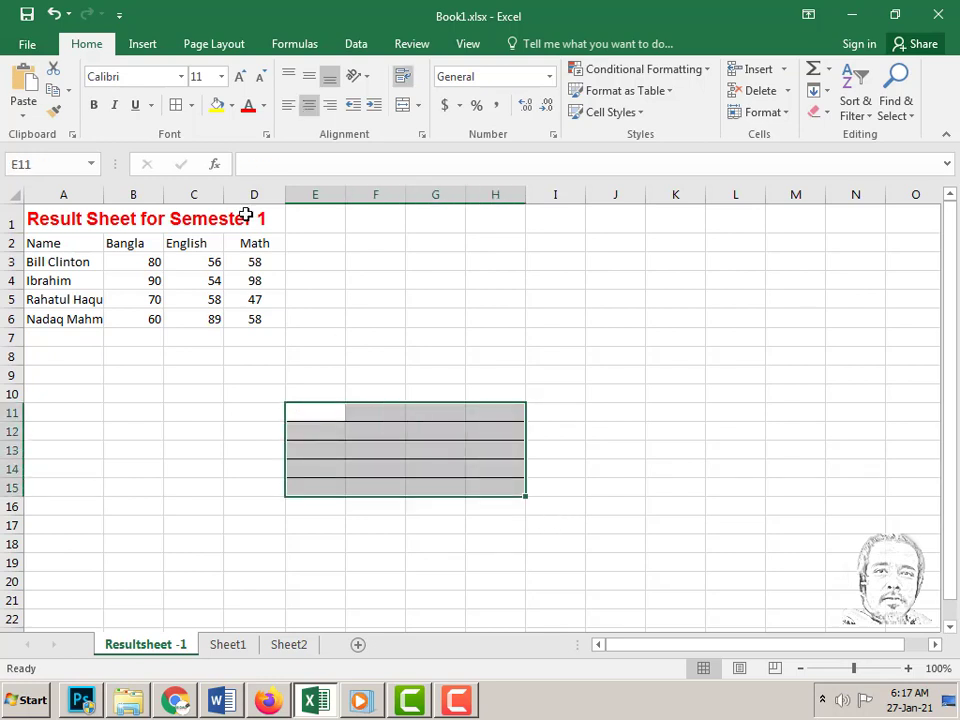
# - Apply No Border to E11:H15 so the practice grid is blank
pyautogui.click(190, 105)
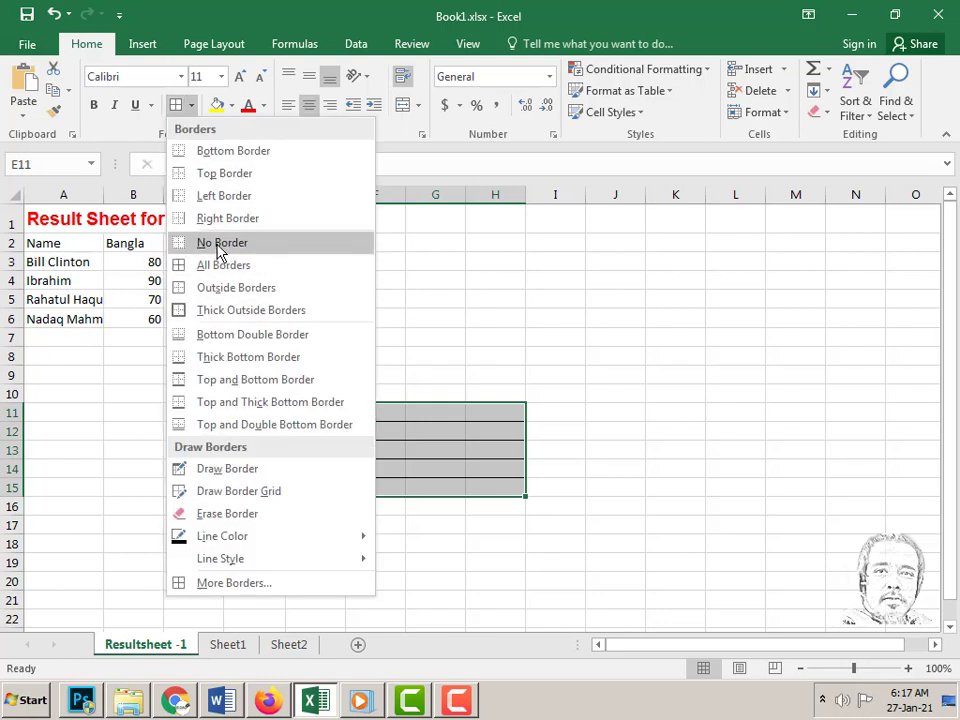
pyautogui.click(221, 242)
pyautogui.click(375, 299)
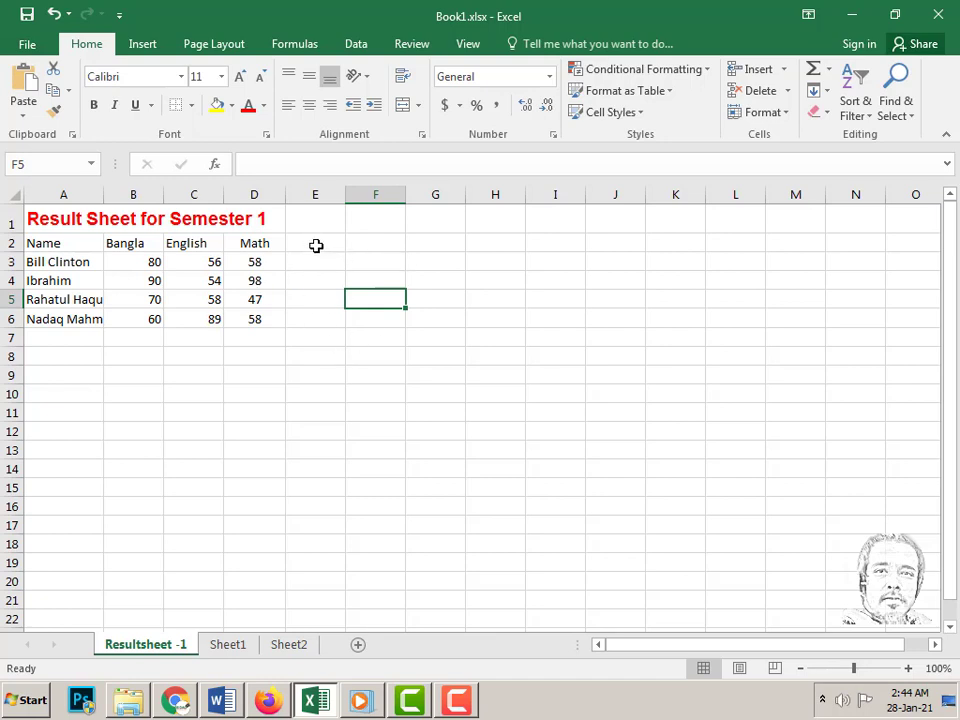
# - Enter the headers 'Total Marks' in E2 and 'Average Marks' in F2
pyautogui.click(316, 245)
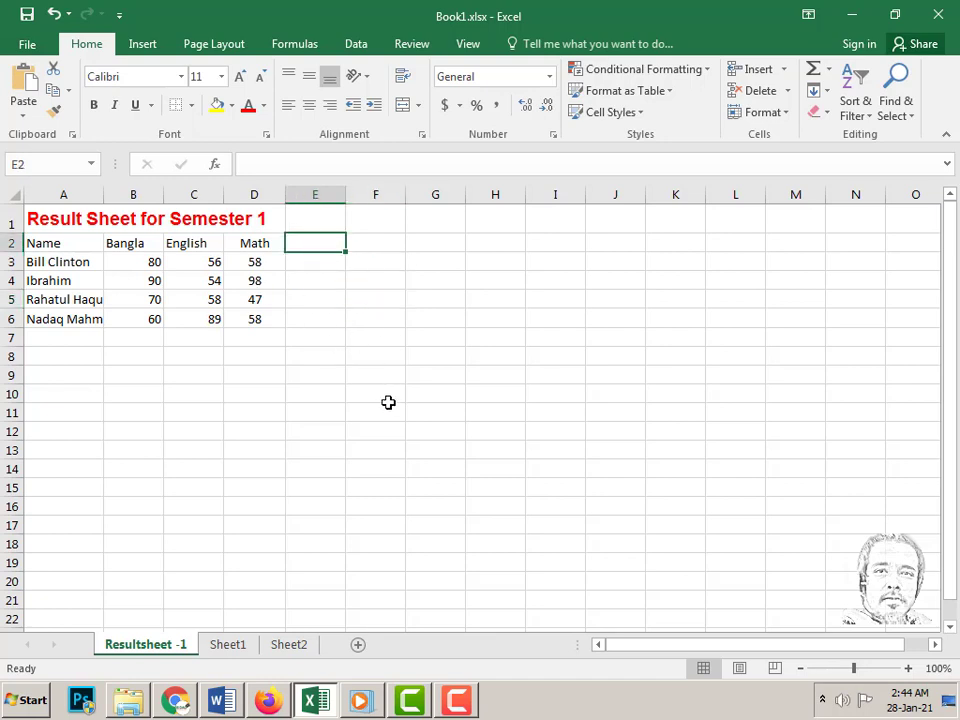
pyautogui.write('Total ')
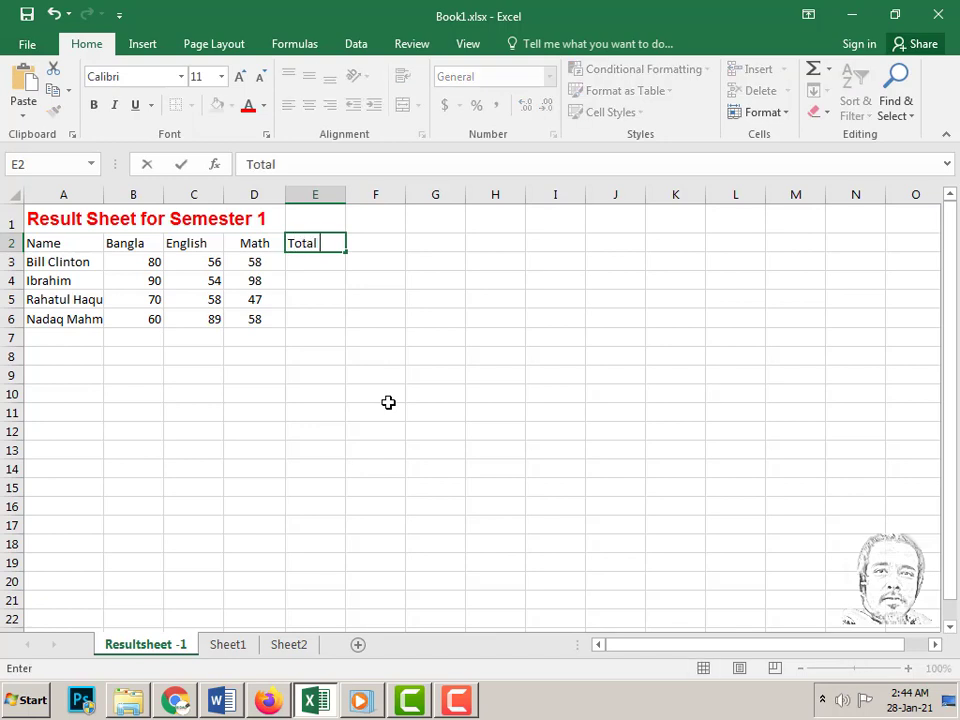
pyautogui.write('Mar')
pyautogui.press('Tab')
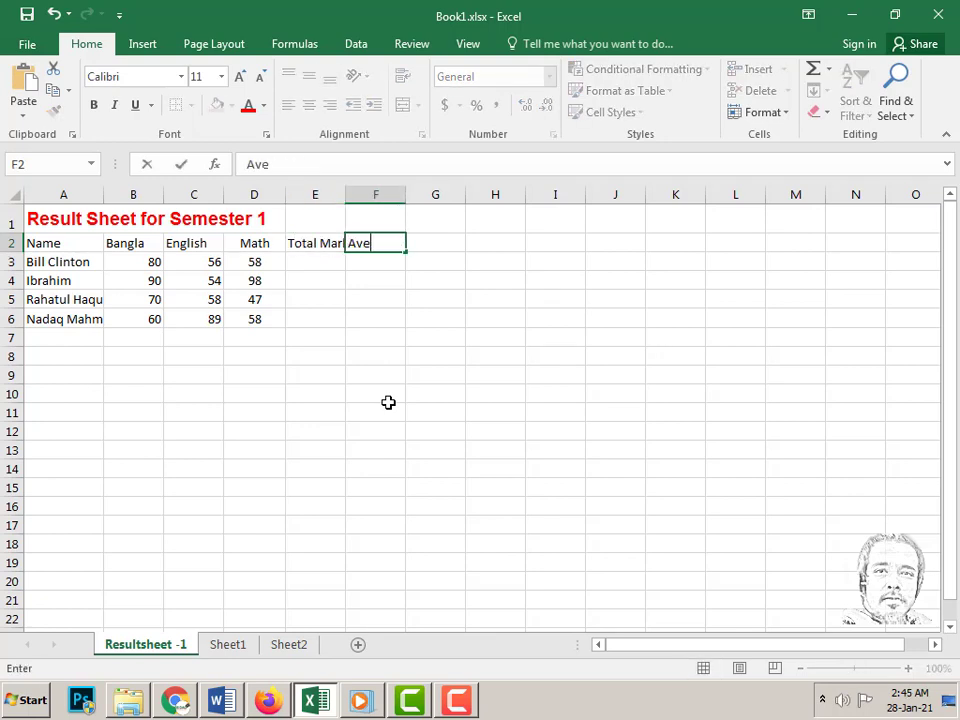
pyautogui.write('Average Marks')
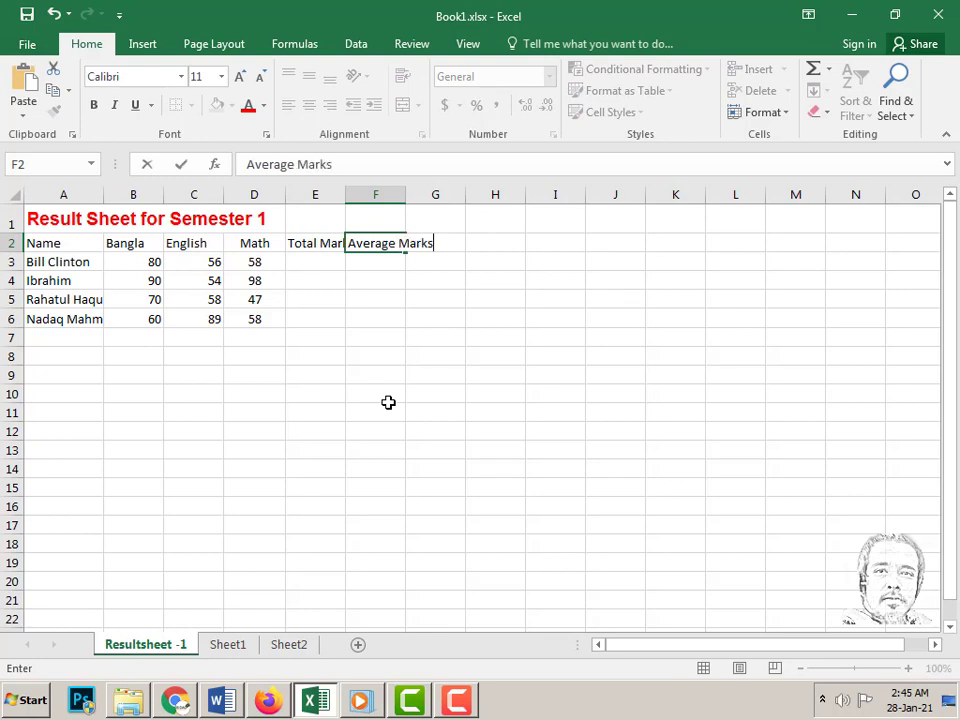
pyautogui.press('Return')
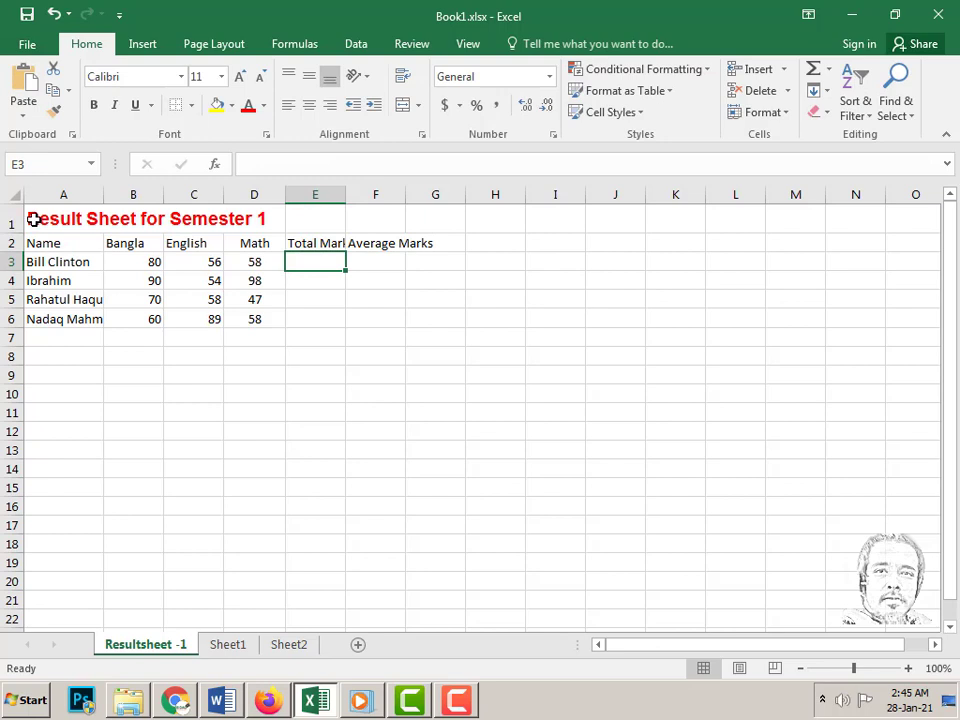
# - Apply All Borders to the result table A1:F6
pyautogui.moveTo(33, 219); pyautogui.dragTo(379, 326)
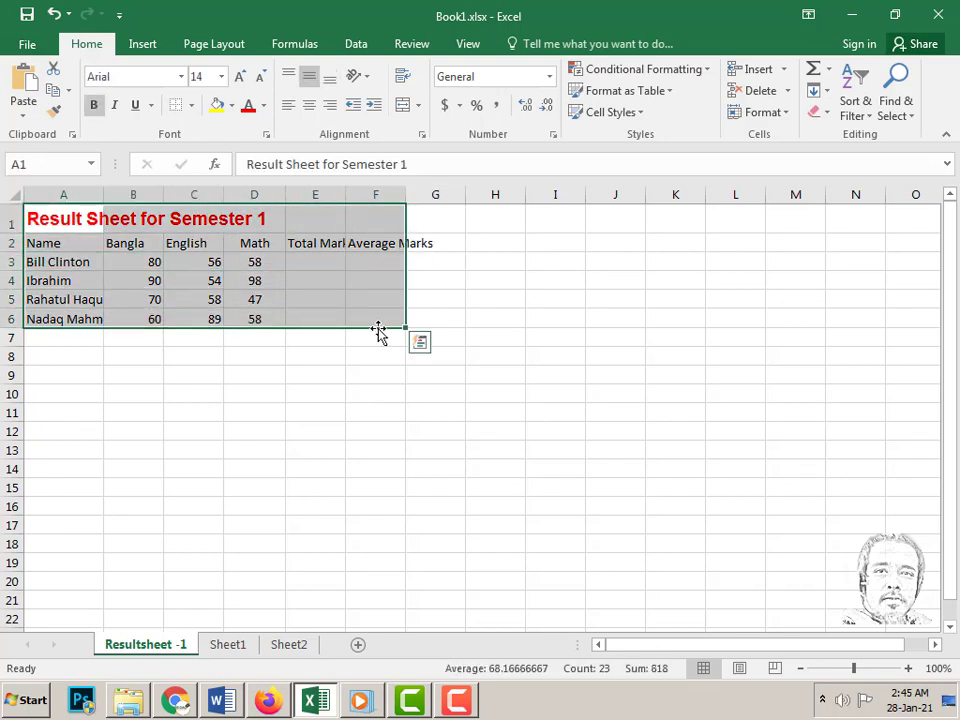
pyautogui.click(192, 107)
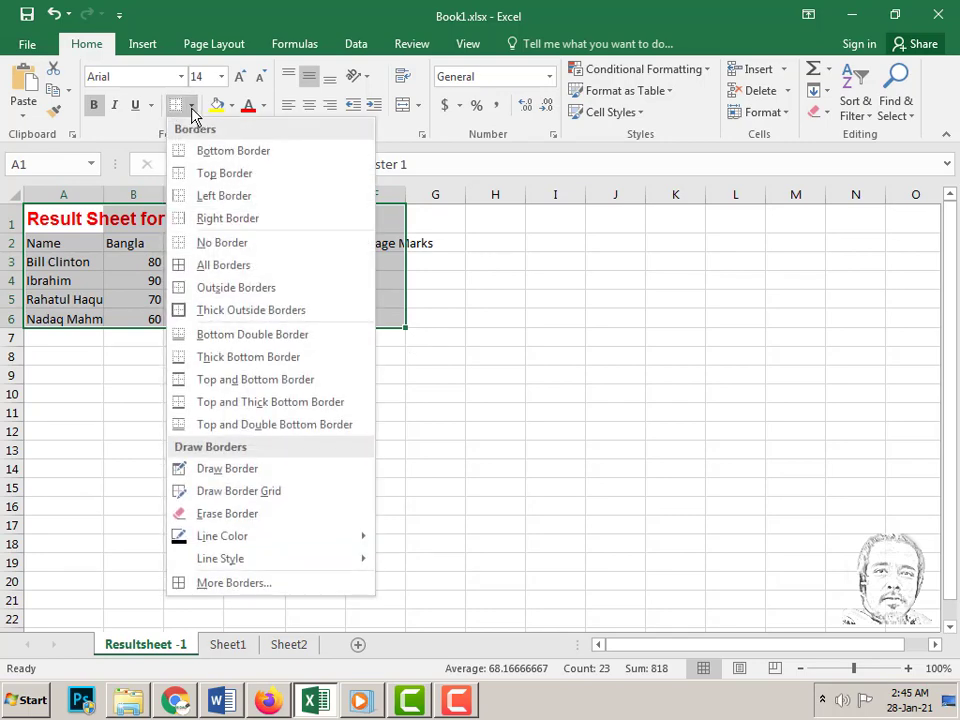
pyautogui.click(218, 266)
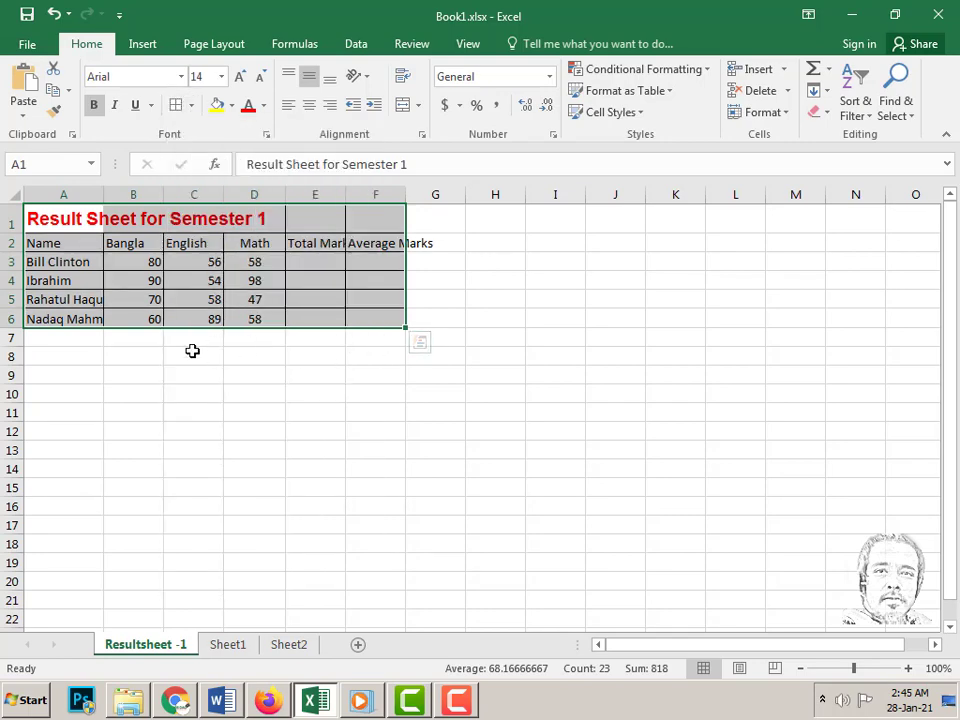
pyautogui.click(62, 220)
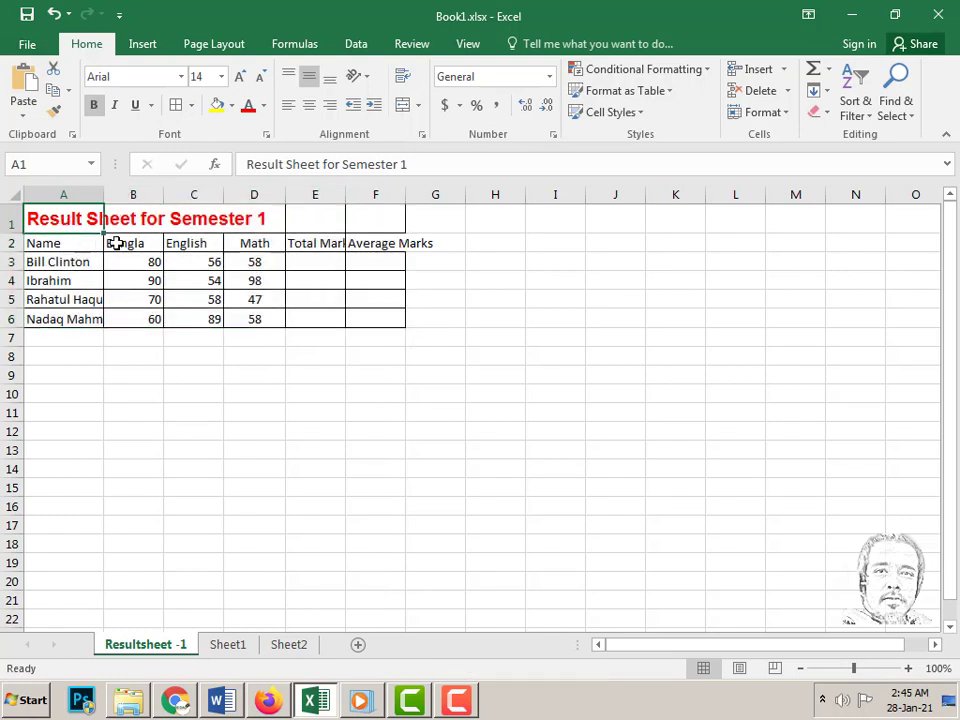
# - Merge and centre 'Result Sheet for Semester 1' across A1:F1 with a light blue fill
pyautogui.moveTo(46, 226); pyautogui.dragTo(365, 228)
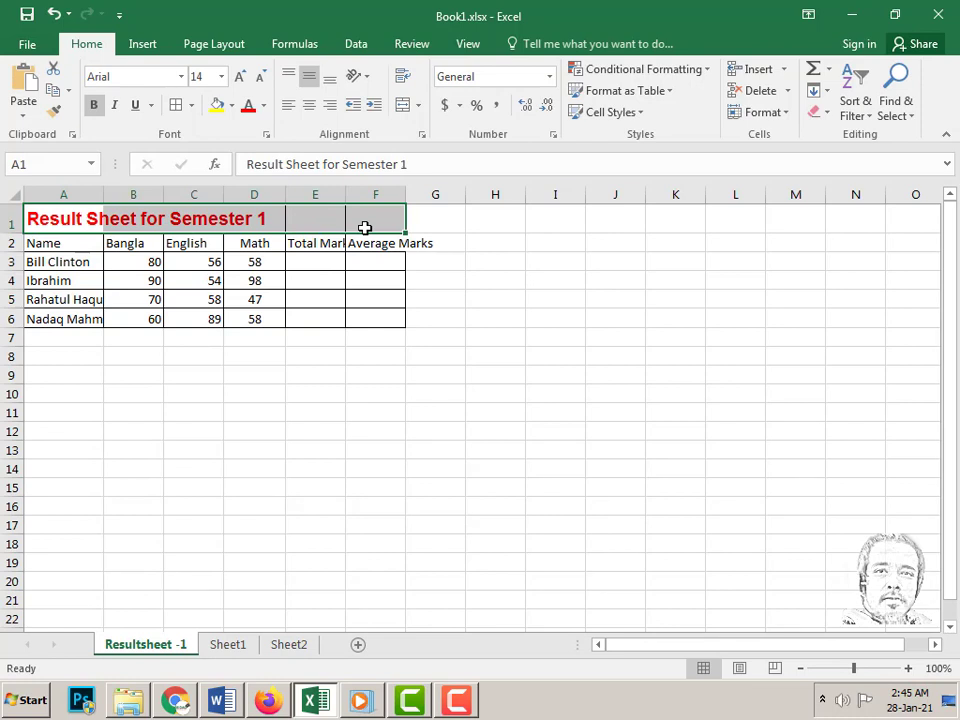
pyautogui.click(402, 106)
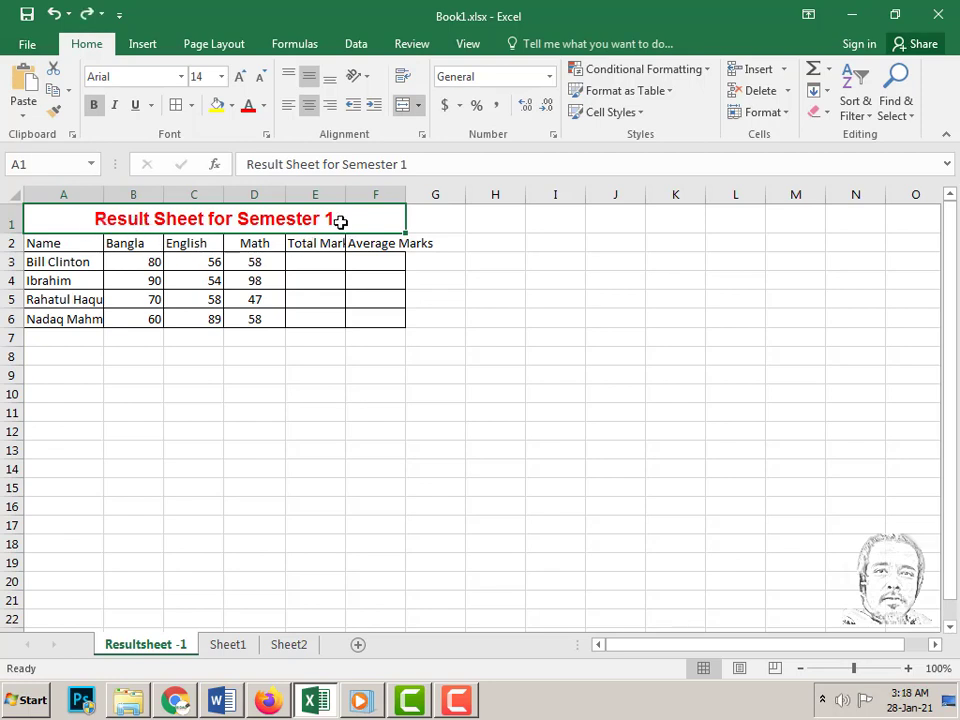
pyautogui.click(231, 105)
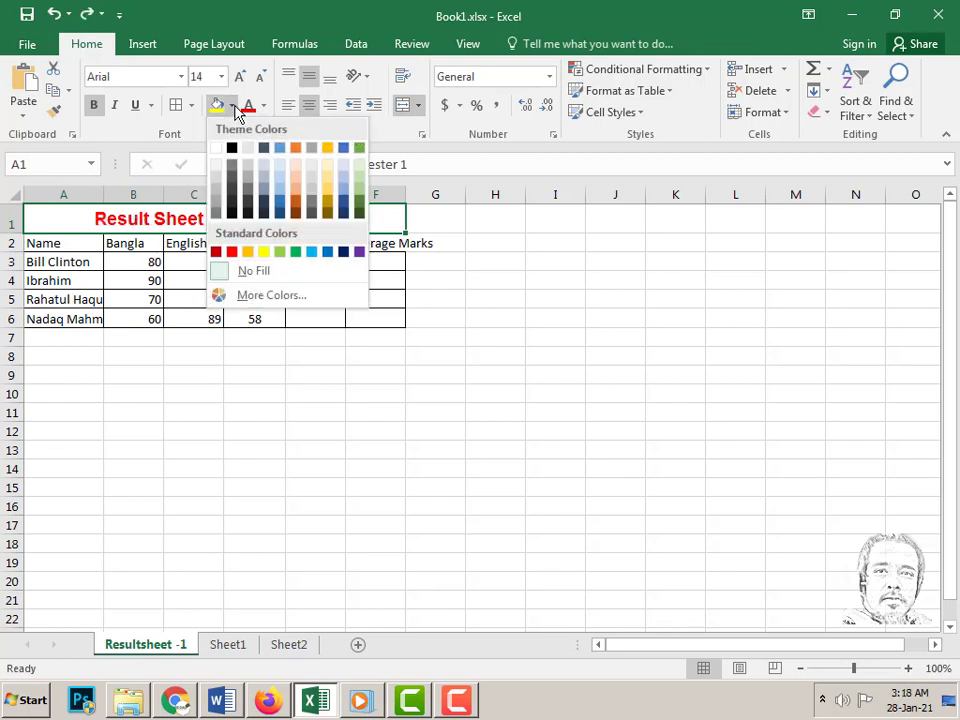
pyautogui.click(344, 185)
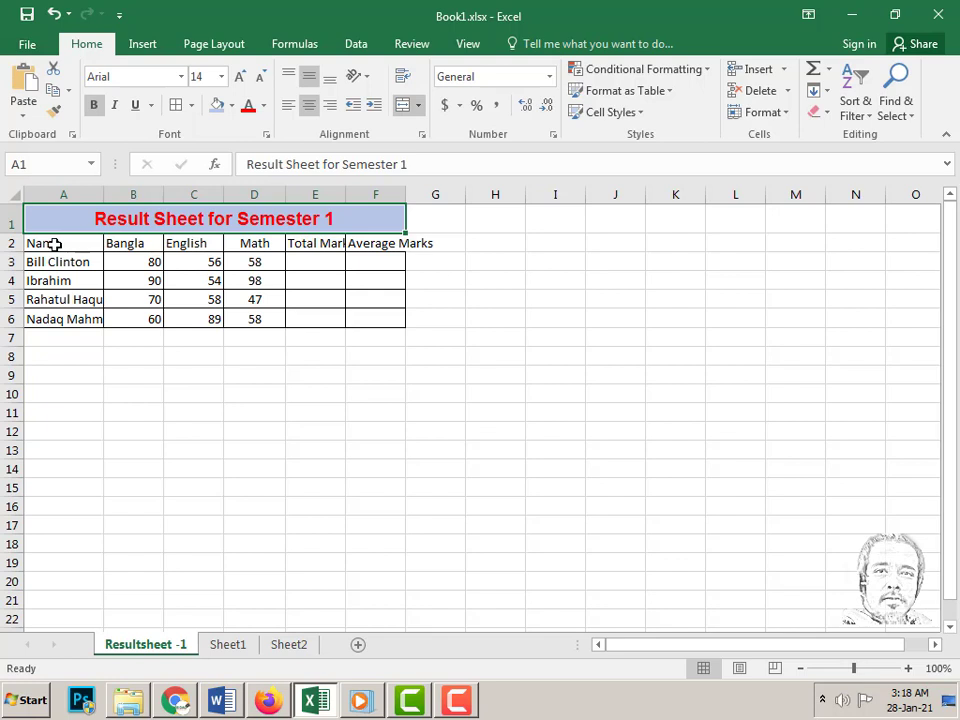
# - Make header cells A2:F2, Name through Average Marks, bold with a gold fill
pyautogui.moveTo(54, 244); pyautogui.dragTo(371, 246)
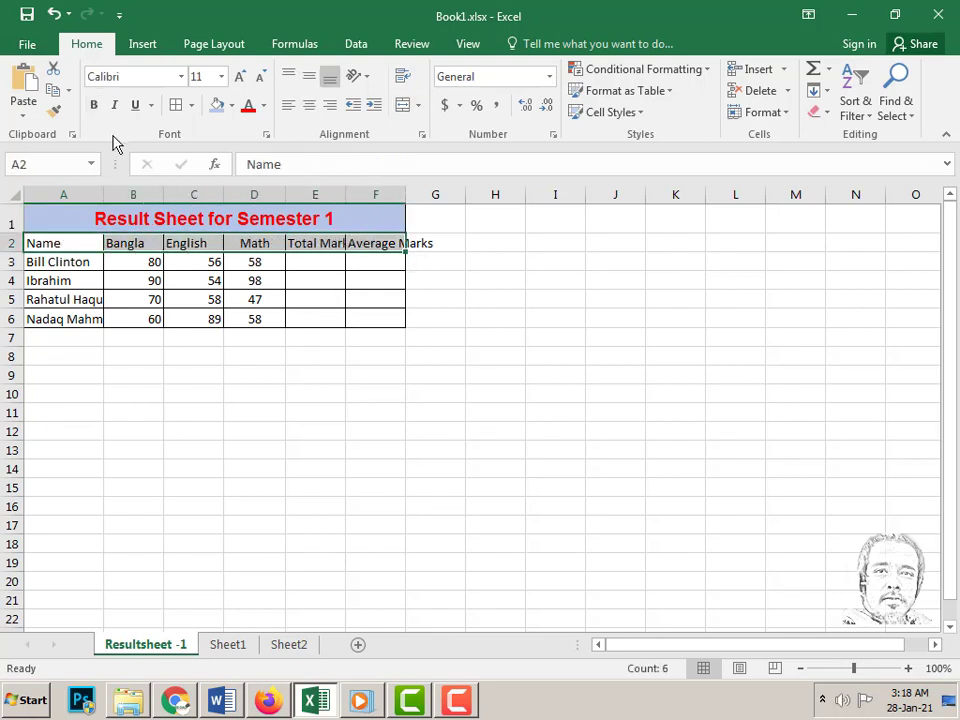
pyautogui.click(94, 108)
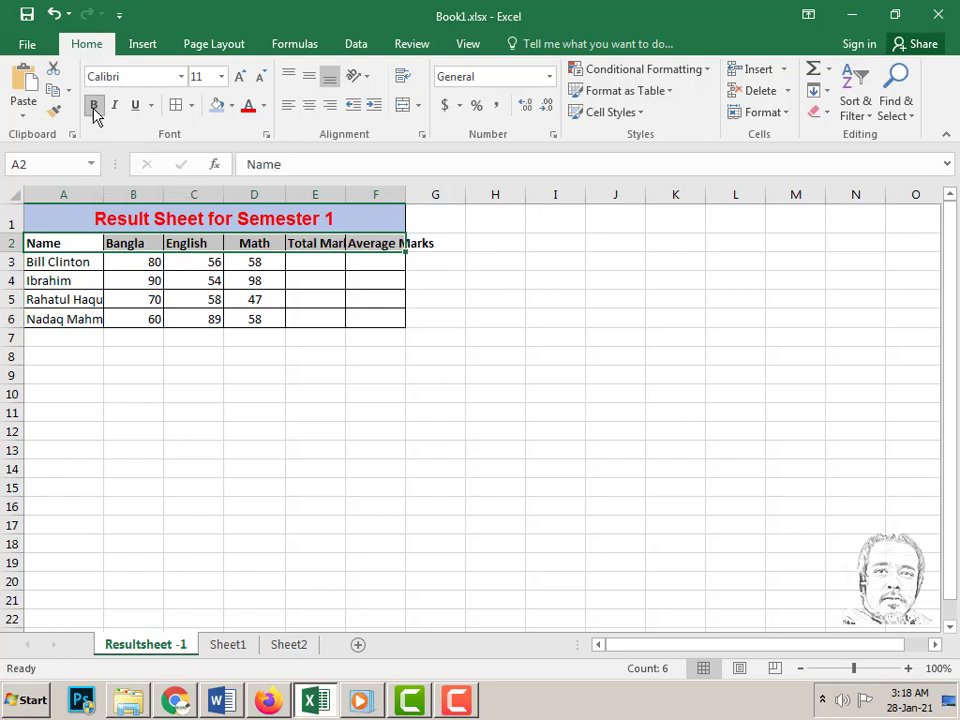
pyautogui.click(231, 107)
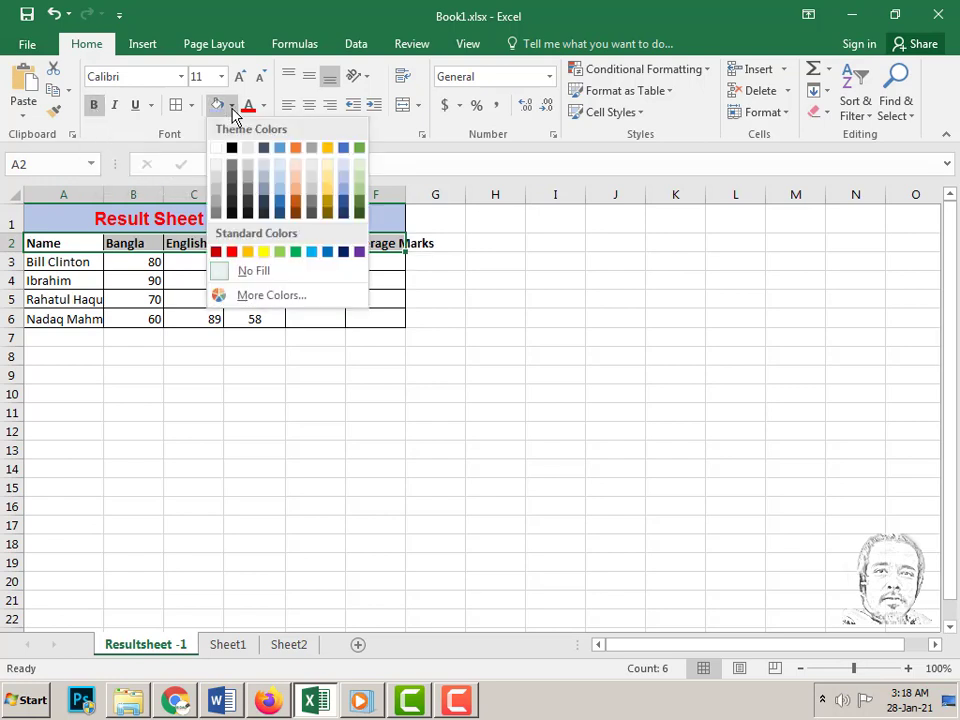
pyautogui.click(330, 197)
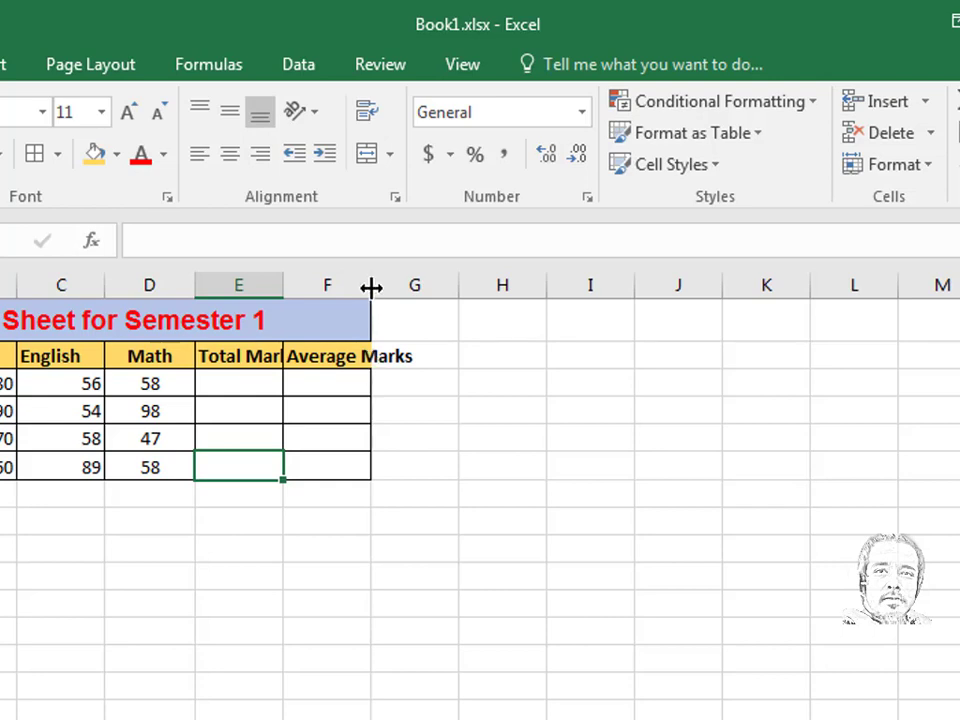
# - AutoFit columns A to F so full names and 'Average Marks' show completely
pyautogui.moveTo(370, 288)
pyautogui.mouseDown()
pyautogui.moveTo(421, 286)
pyautogui.moveTo(371, 286)
pyautogui.mouseUp()
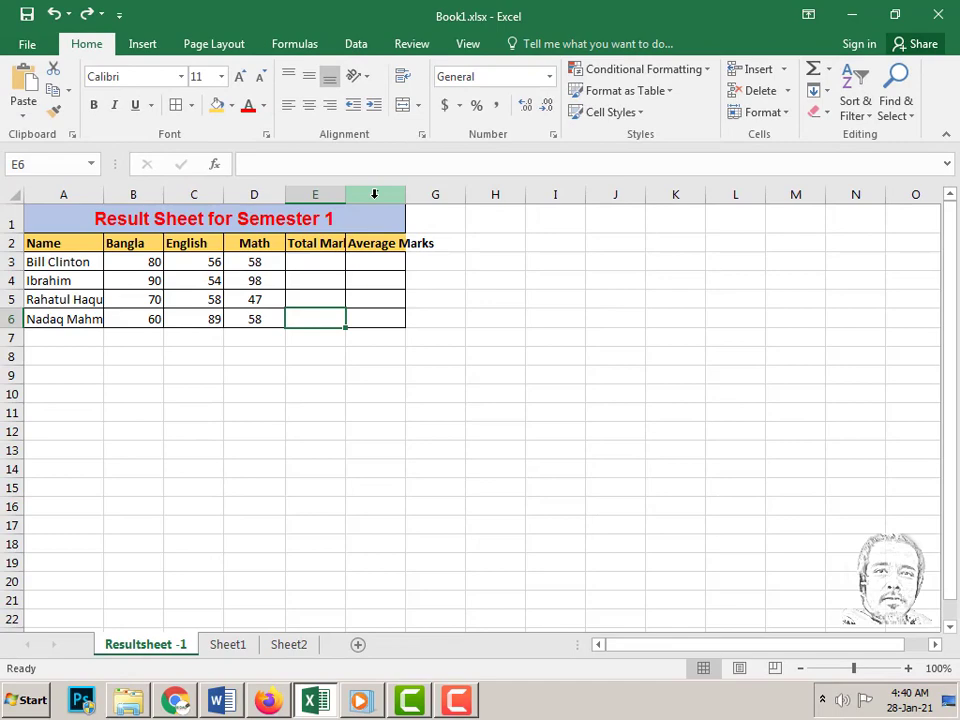
pyautogui.moveTo(375, 194); pyautogui.dragTo(60, 190)
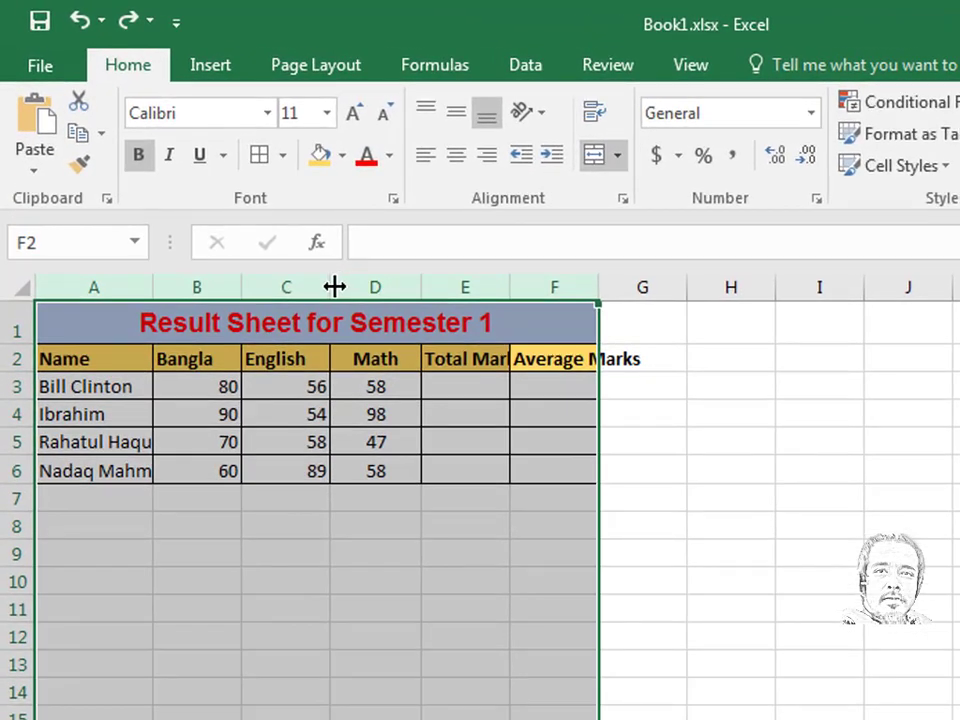
pyautogui.doubleClick(334, 287)
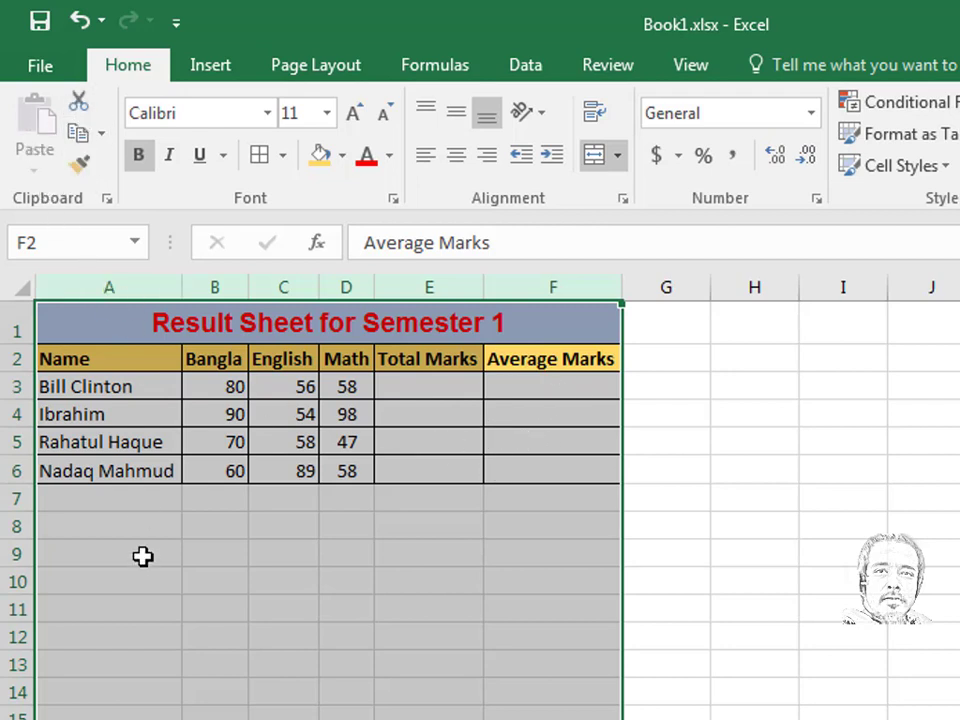
pyautogui.click(113, 582)
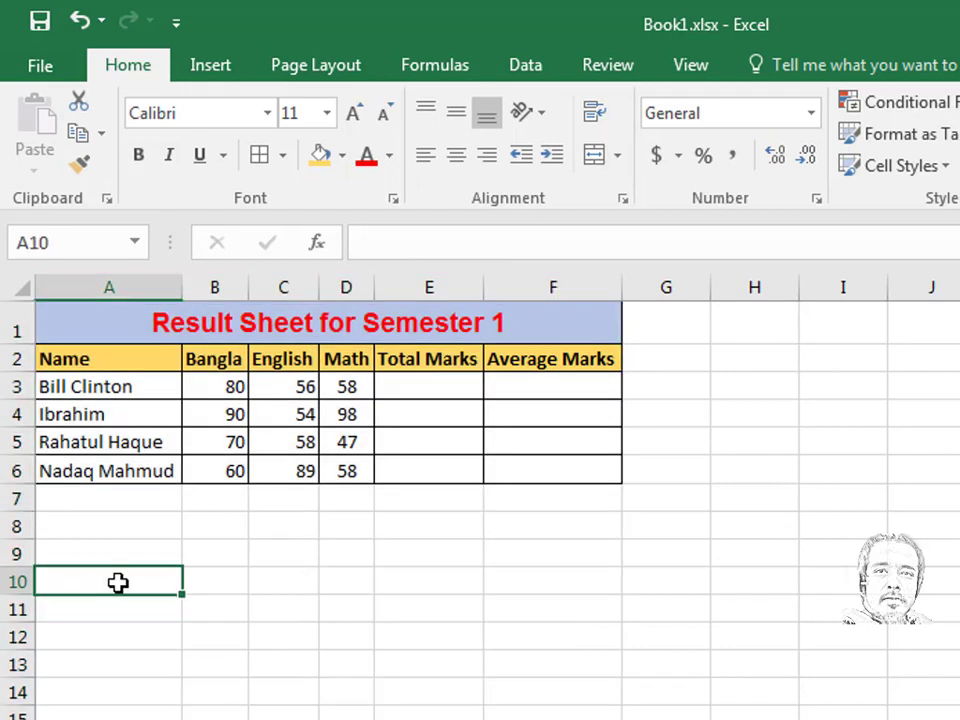
# - Enter ABCGDF in A10, try moving it to F13, then undo the move
pyautogui.write('ABCGDF')
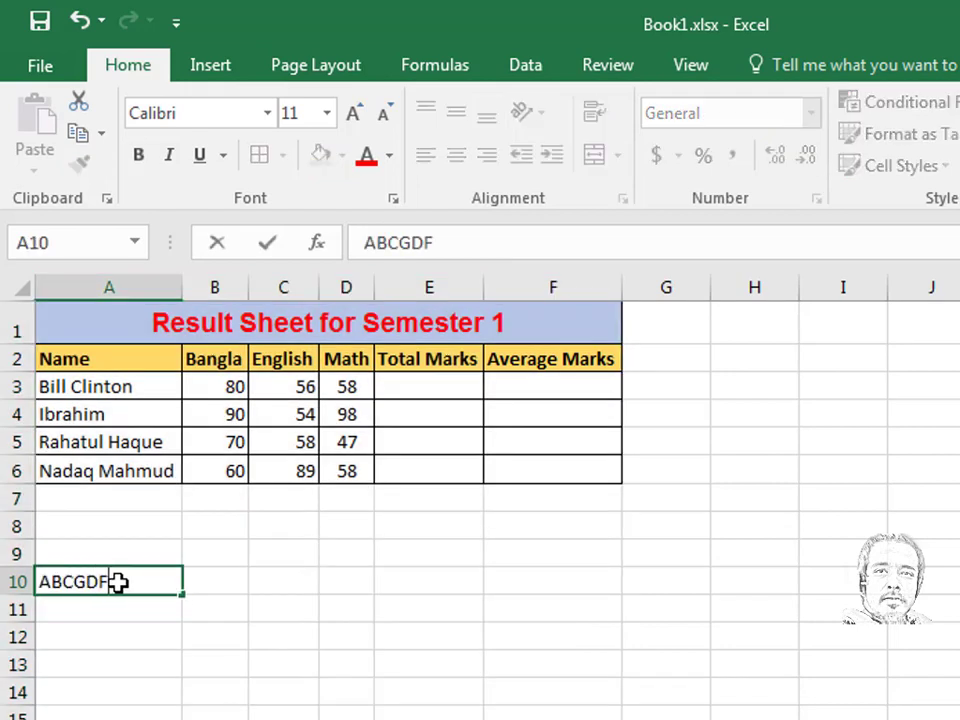
pyautogui.press('Return')
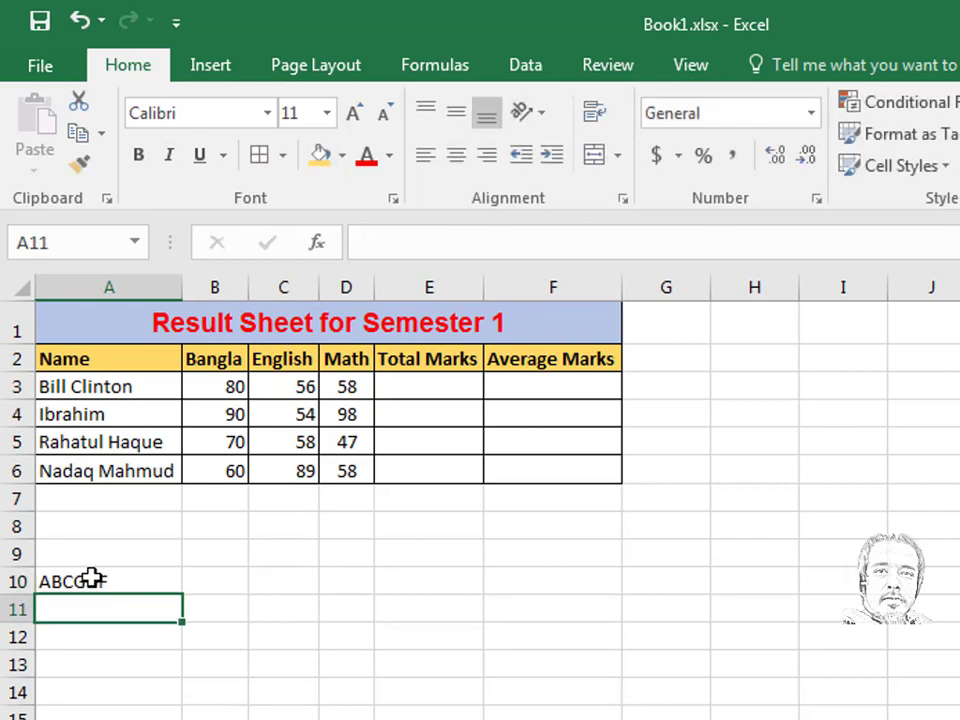
pyautogui.click(90, 579)
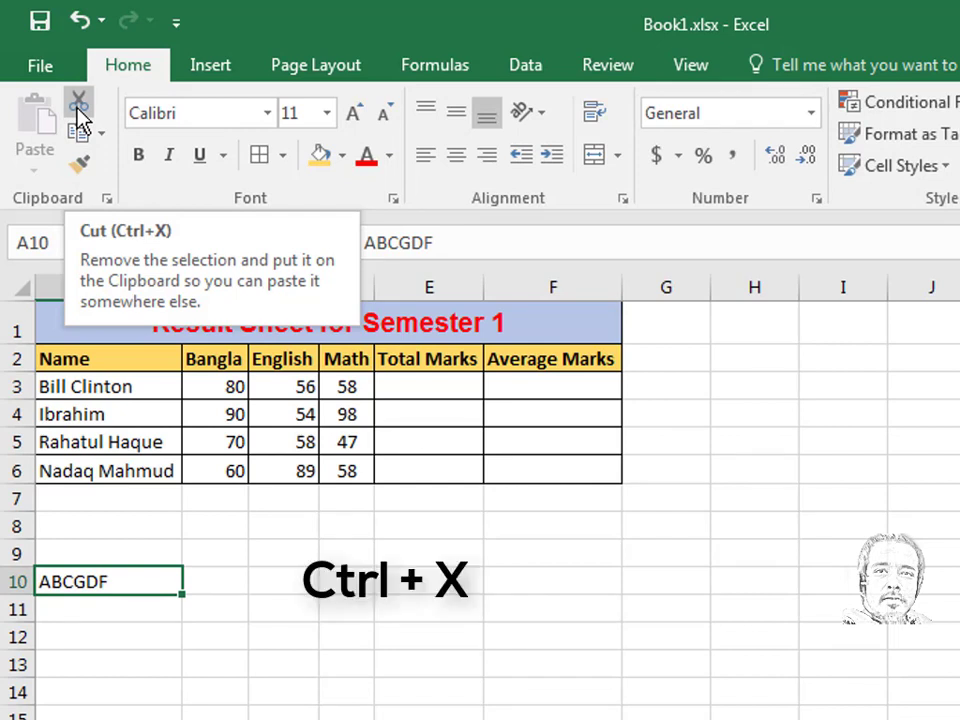
pyautogui.hotkey('ctrl', 'x')
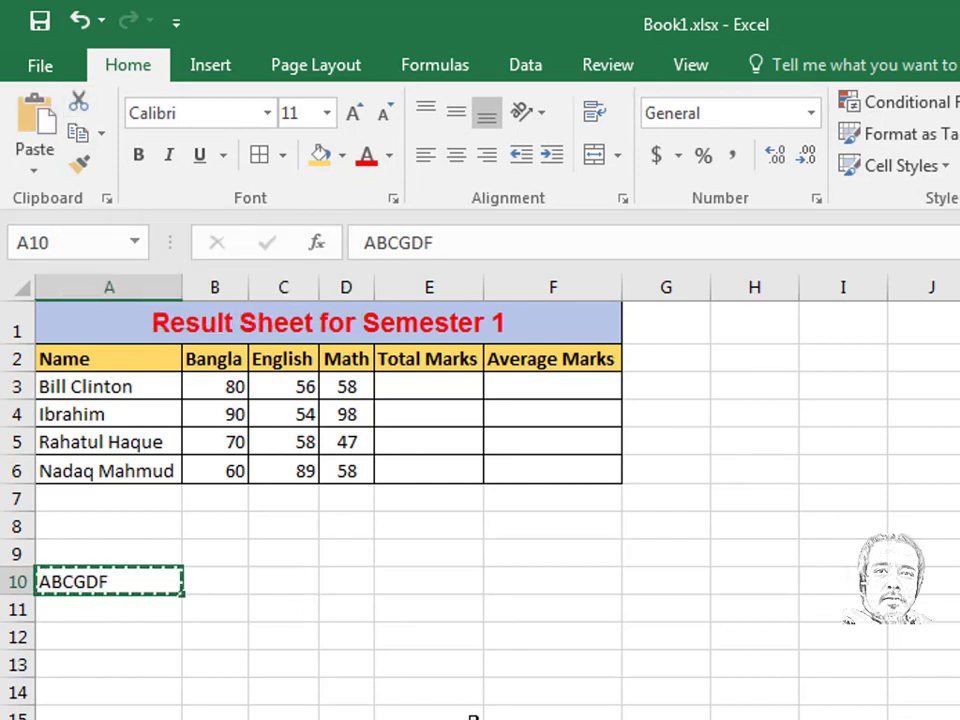
pyautogui.click(562, 655)
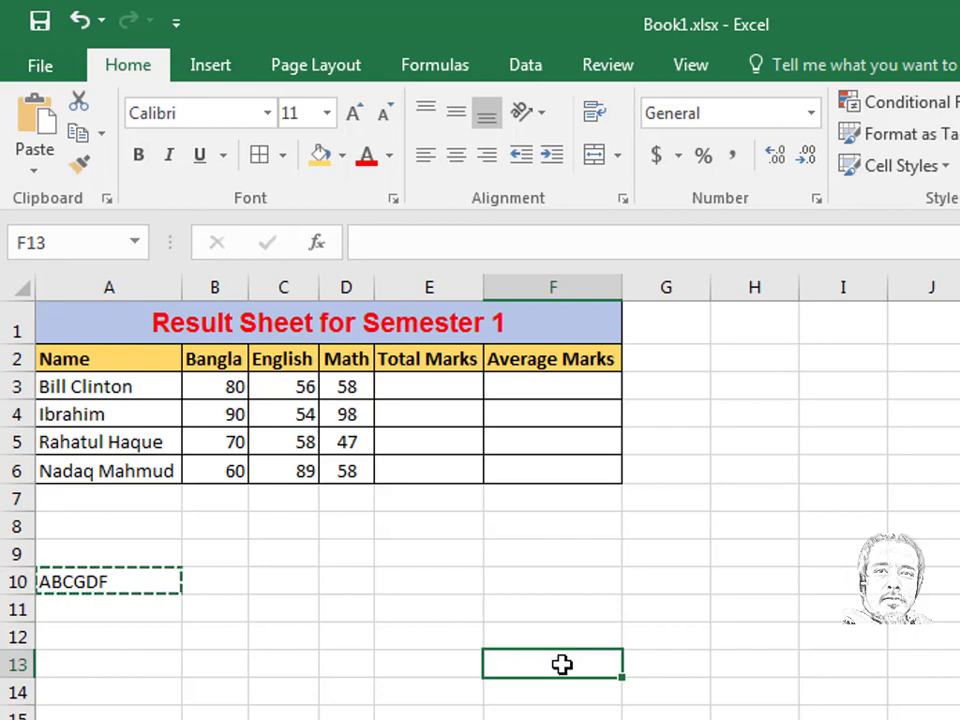
pyautogui.click(42, 125)
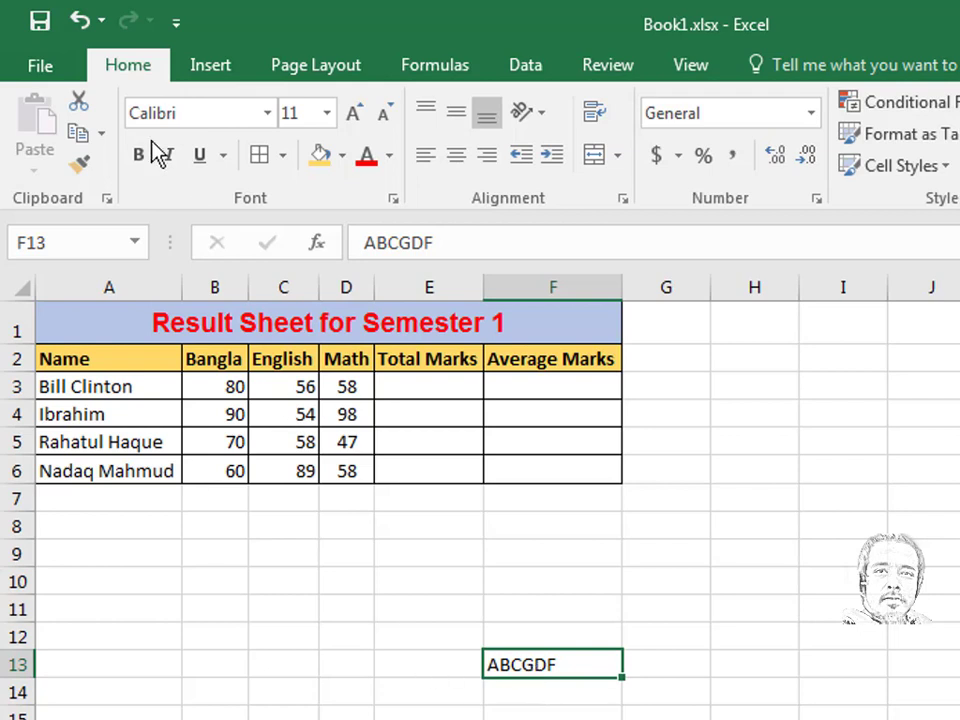
pyautogui.click(81, 22)
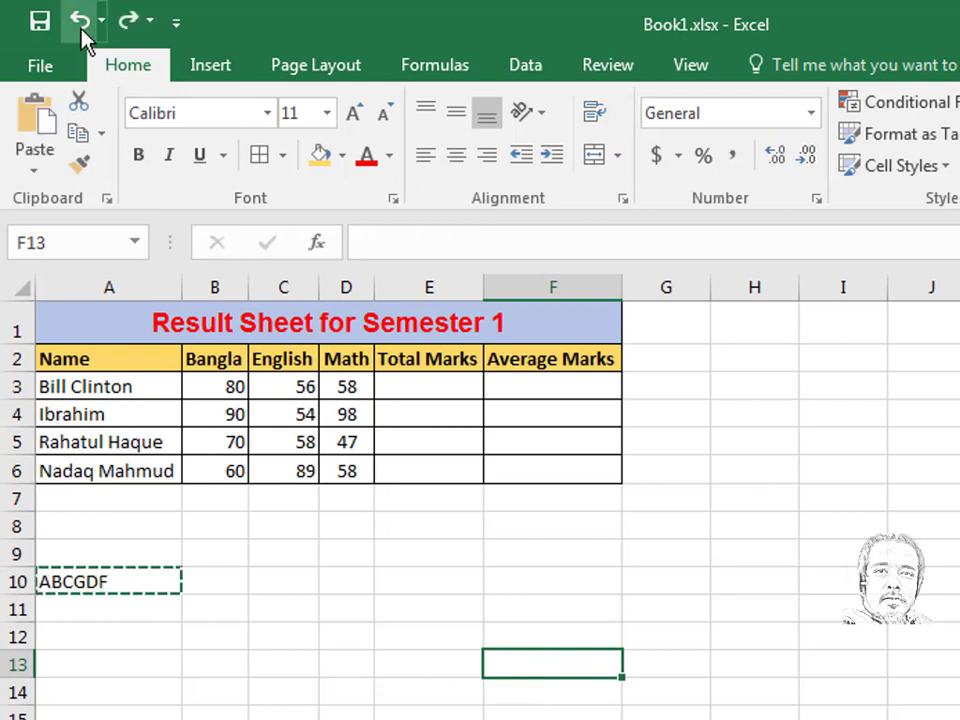
pyautogui.click(111, 587)
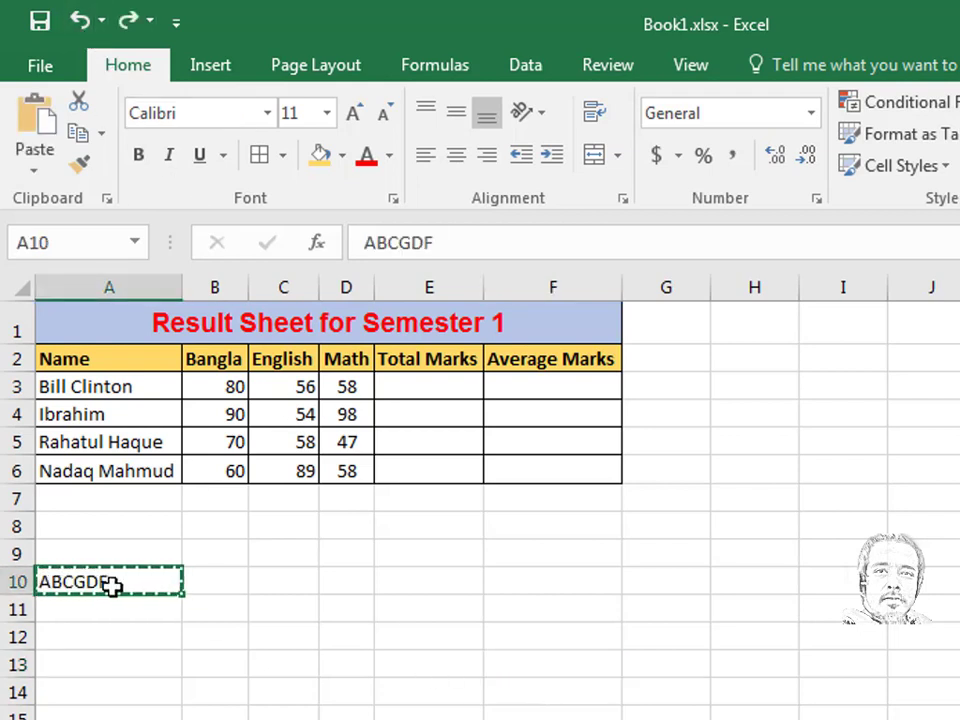
pyautogui.click(80, 148)
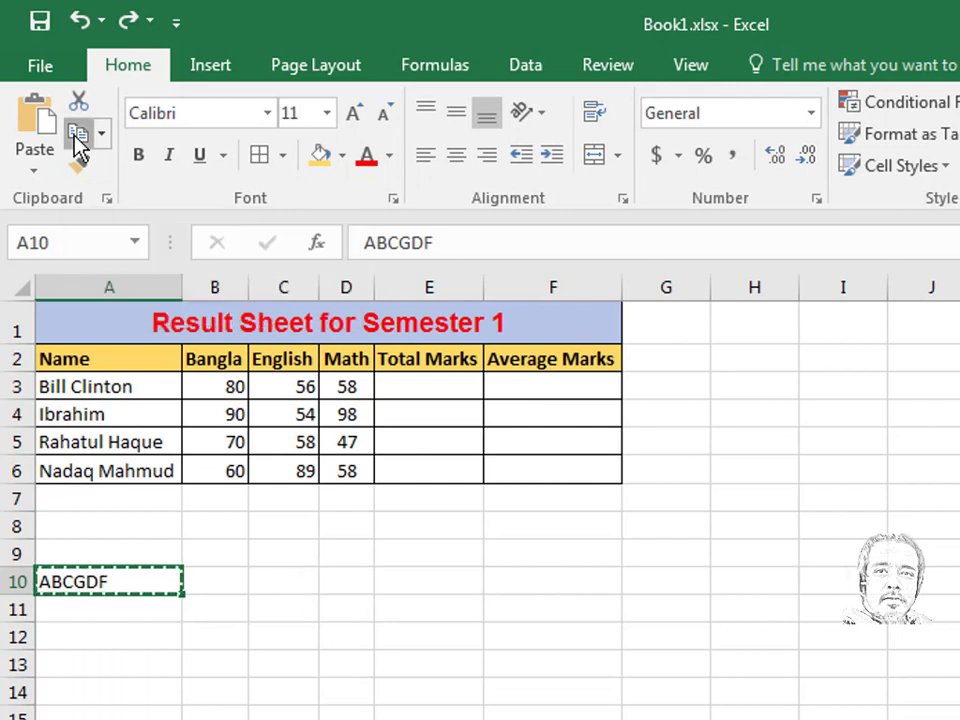
pyautogui.click(557, 660)
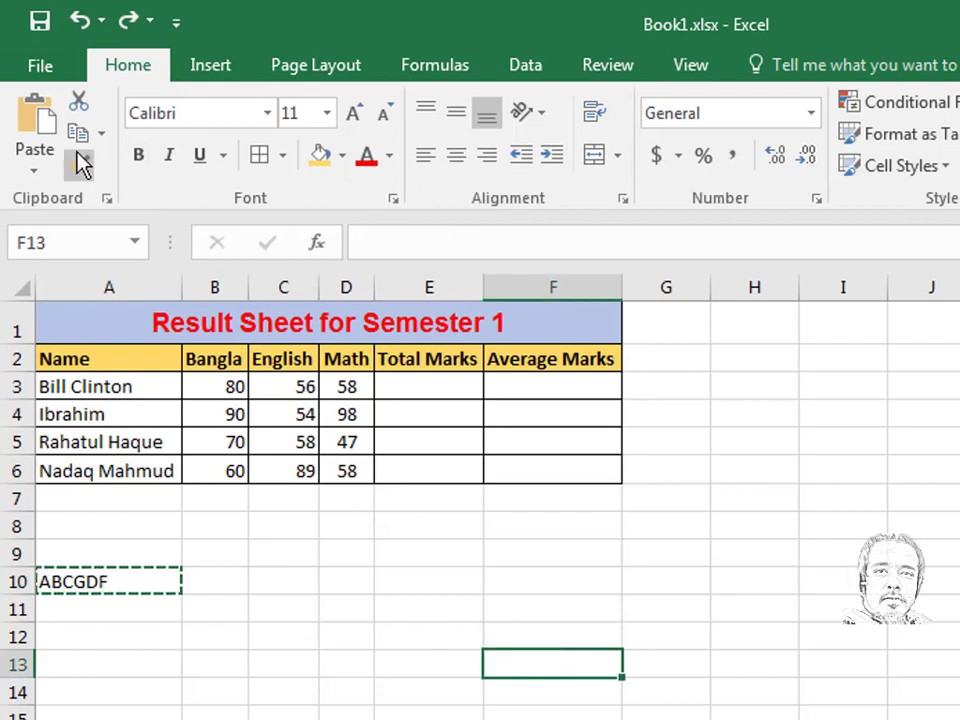
pyautogui.click(40, 125)
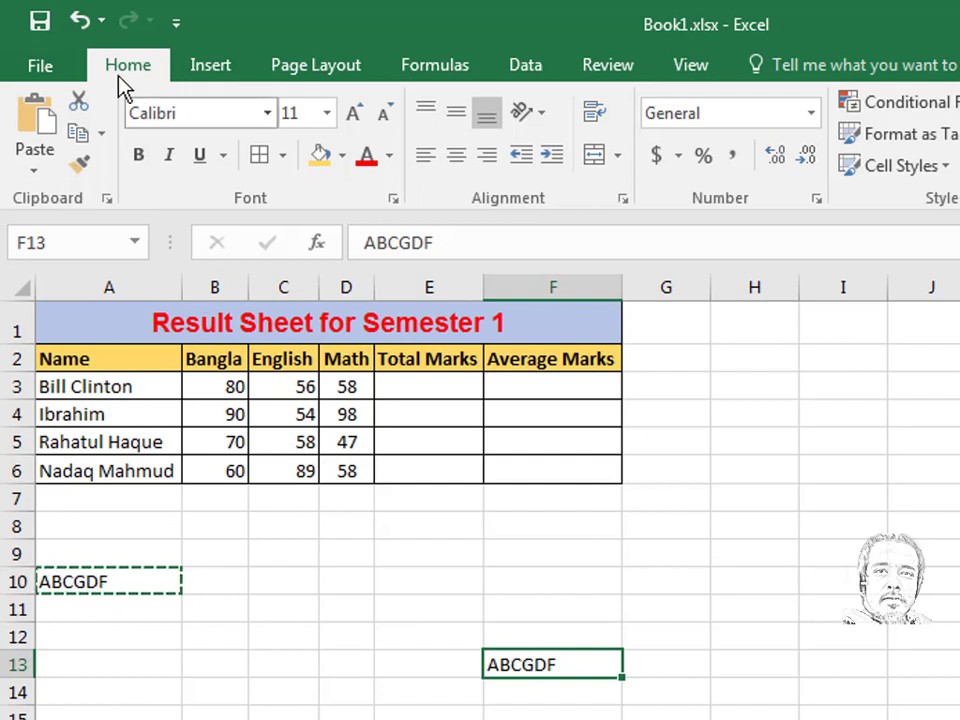
pyautogui.click(81, 20)
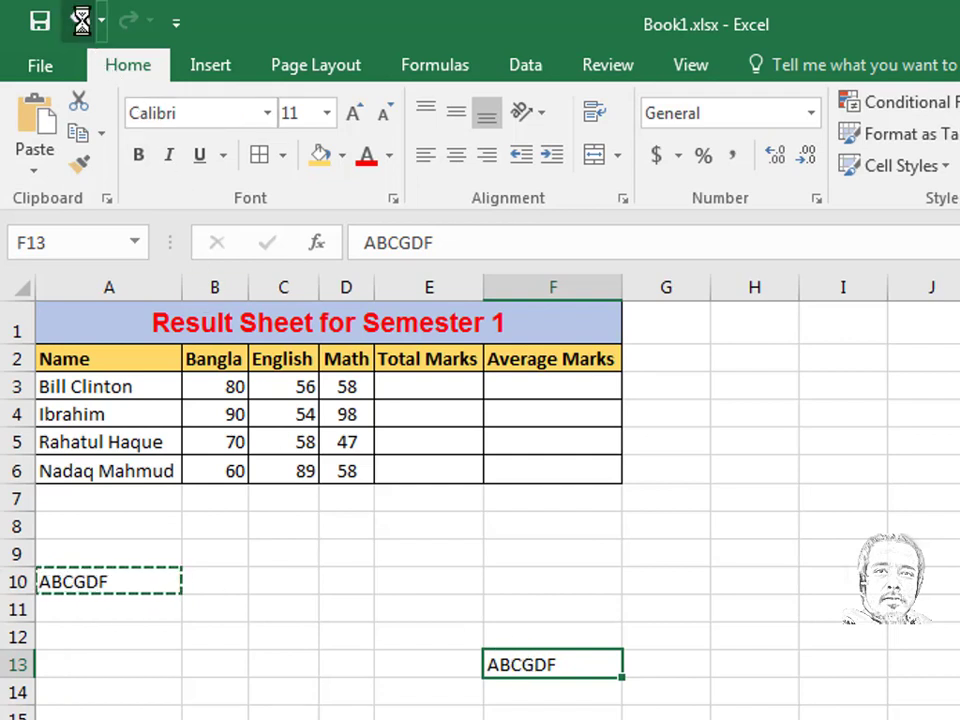
pyautogui.click(124, 583)
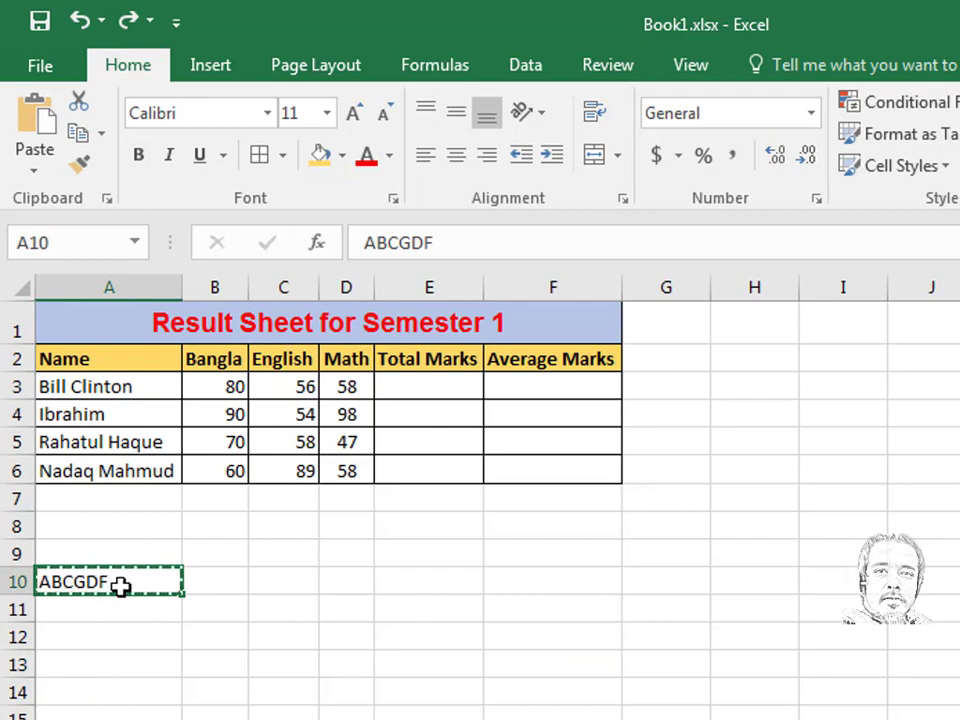
# - Format ABCGDF in A10 as bold, italic and underlined with a yellow fill
pyautogui.click(139, 163)
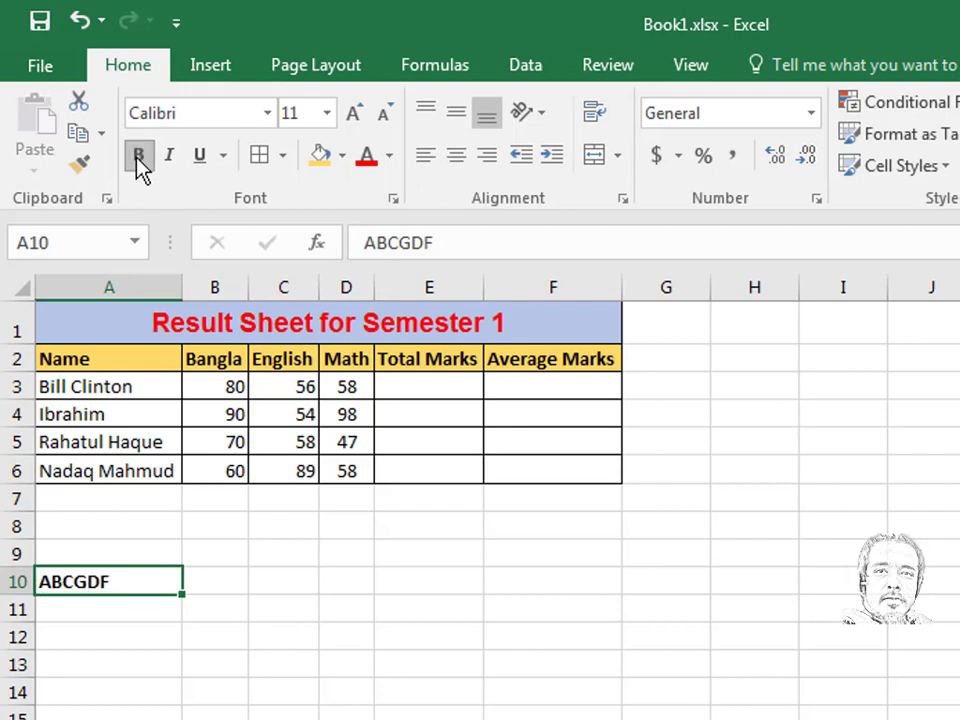
pyautogui.click(199, 160)
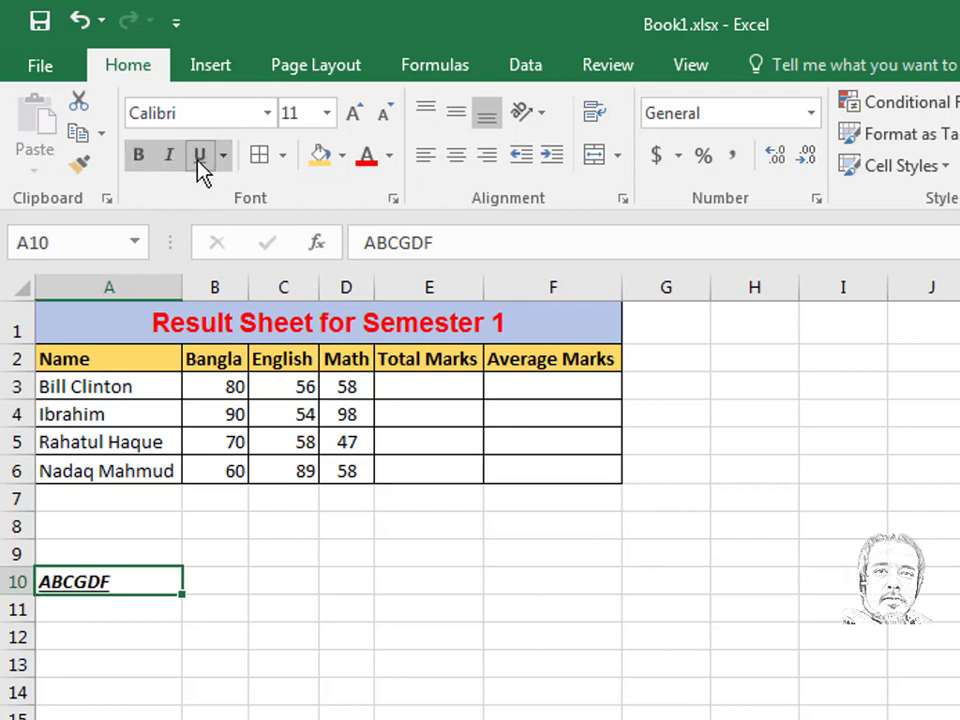
pyautogui.click(320, 160)
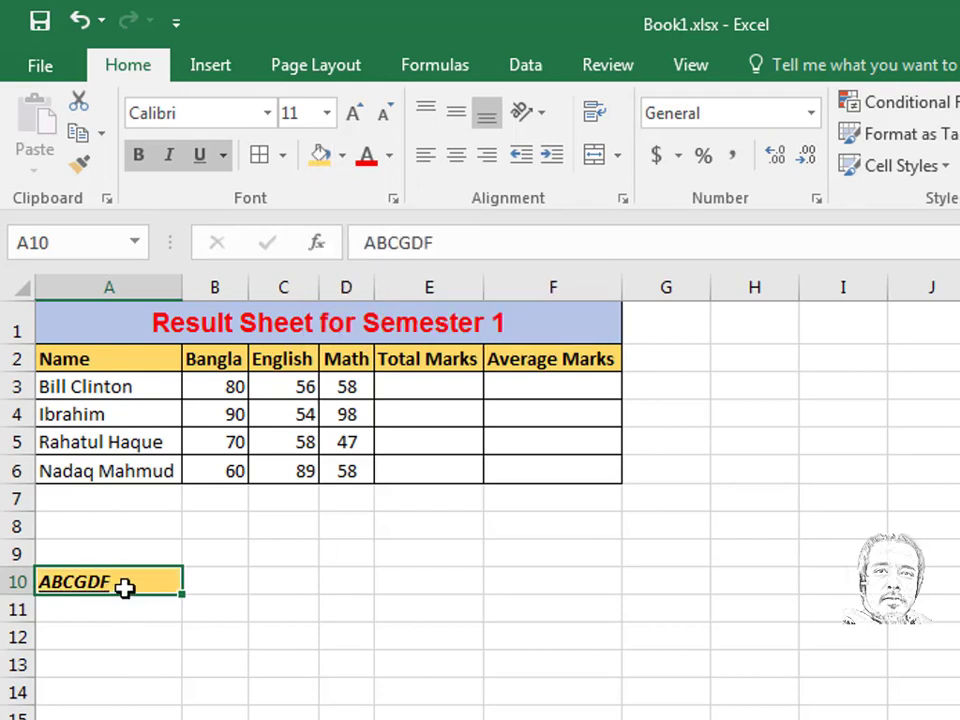
pyautogui.click(83, 168)
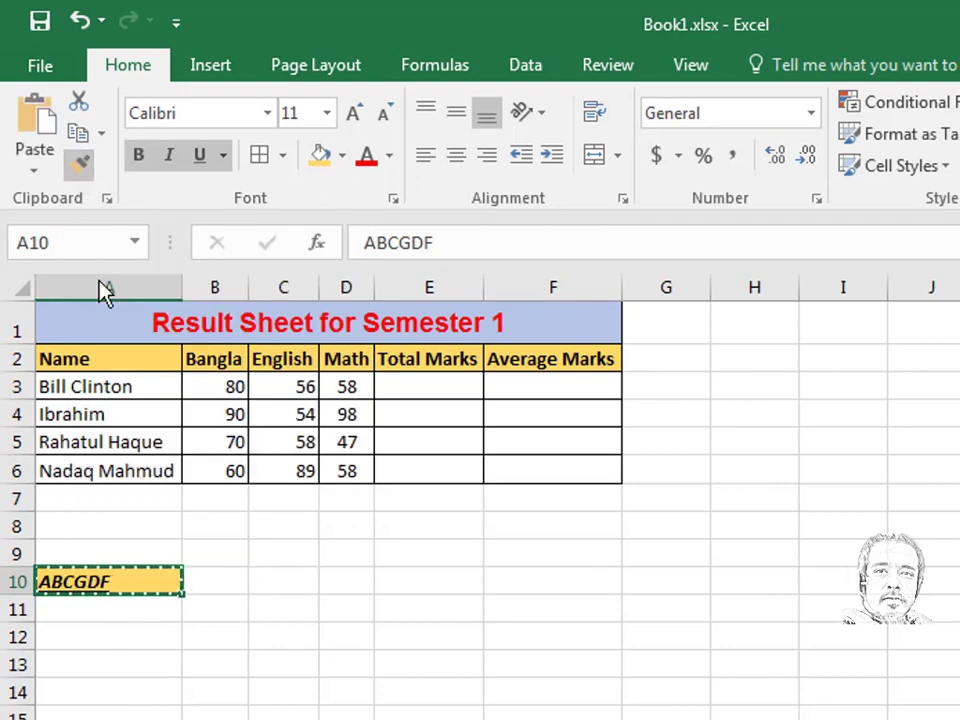
pyautogui.moveTo(106, 470); pyautogui.dragTo(103, 392)
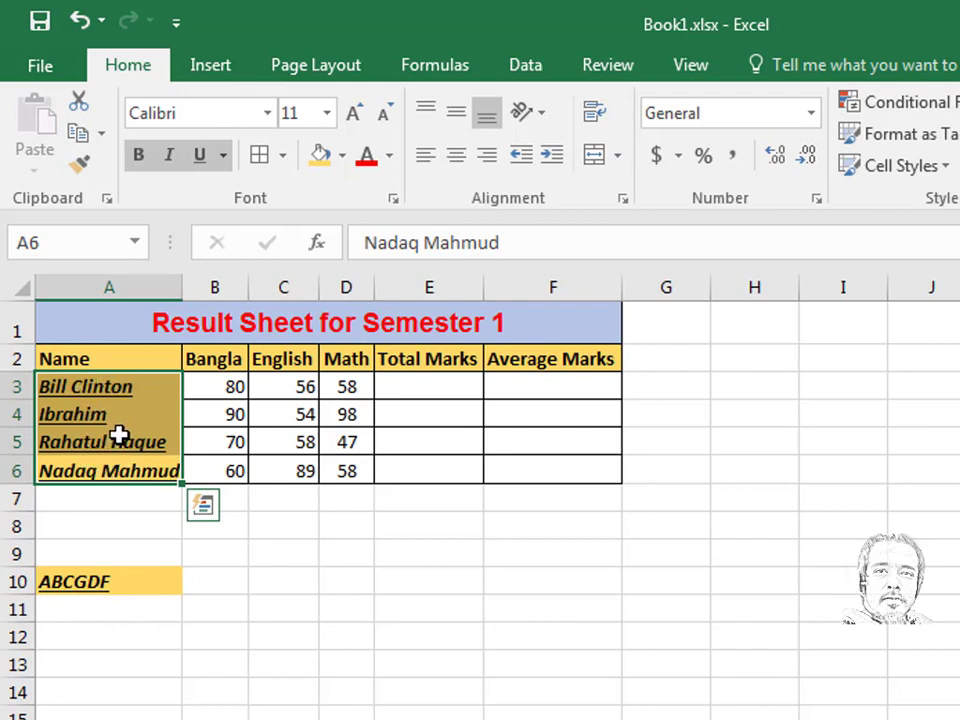
pyautogui.click(80, 22)
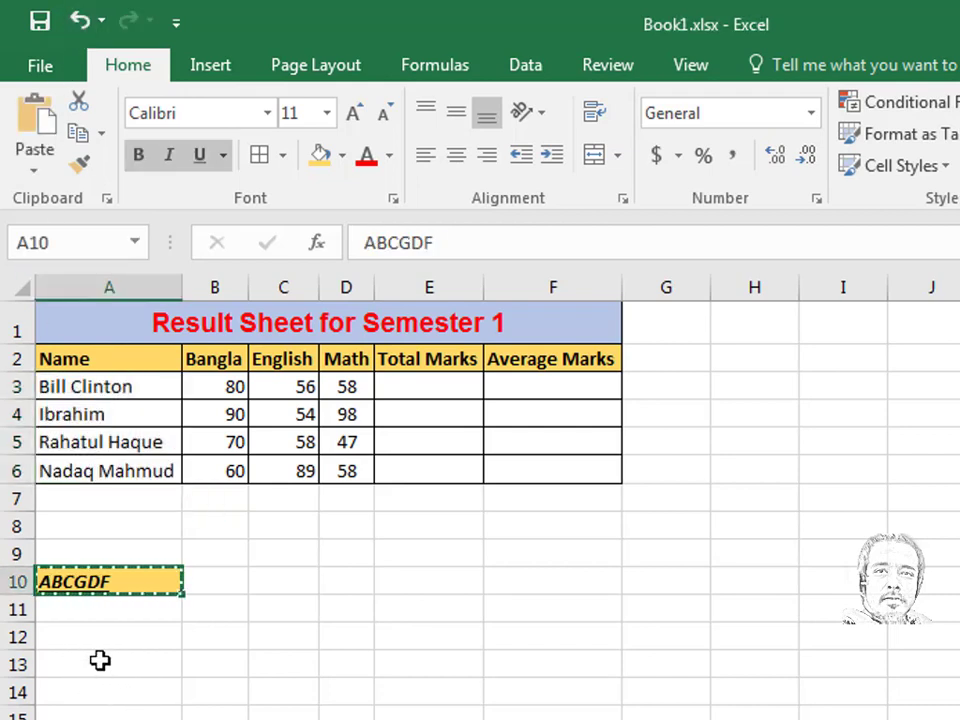
pyautogui.doubleClick(100, 660)
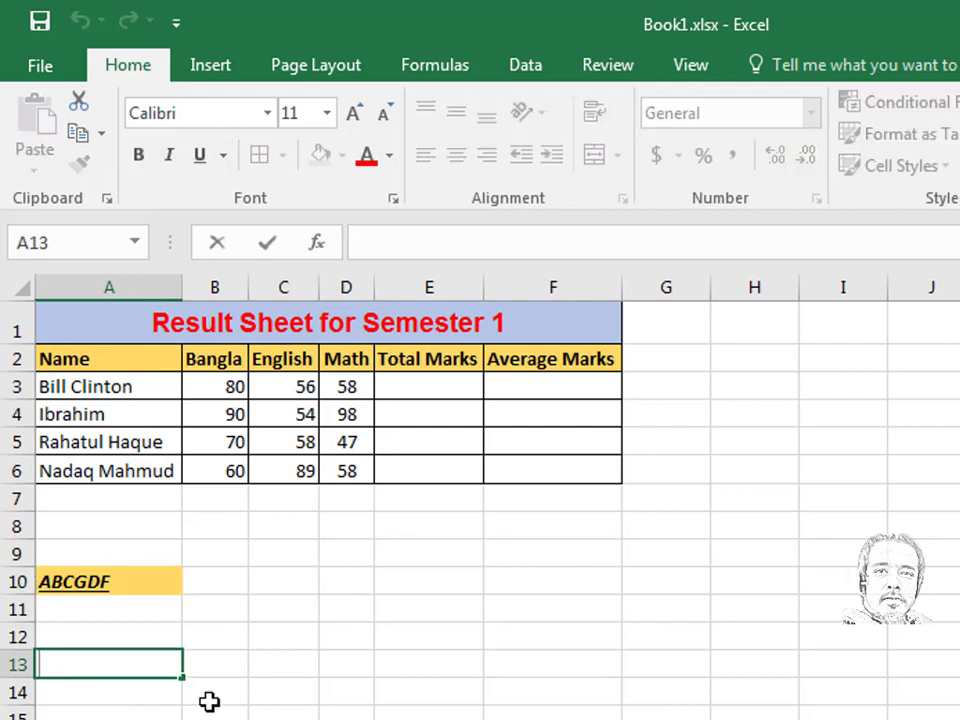
# - Use AutoSum to put =SUM(B3:D3) in E3, giving the first student's total of 194
pyautogui.click(431, 388)
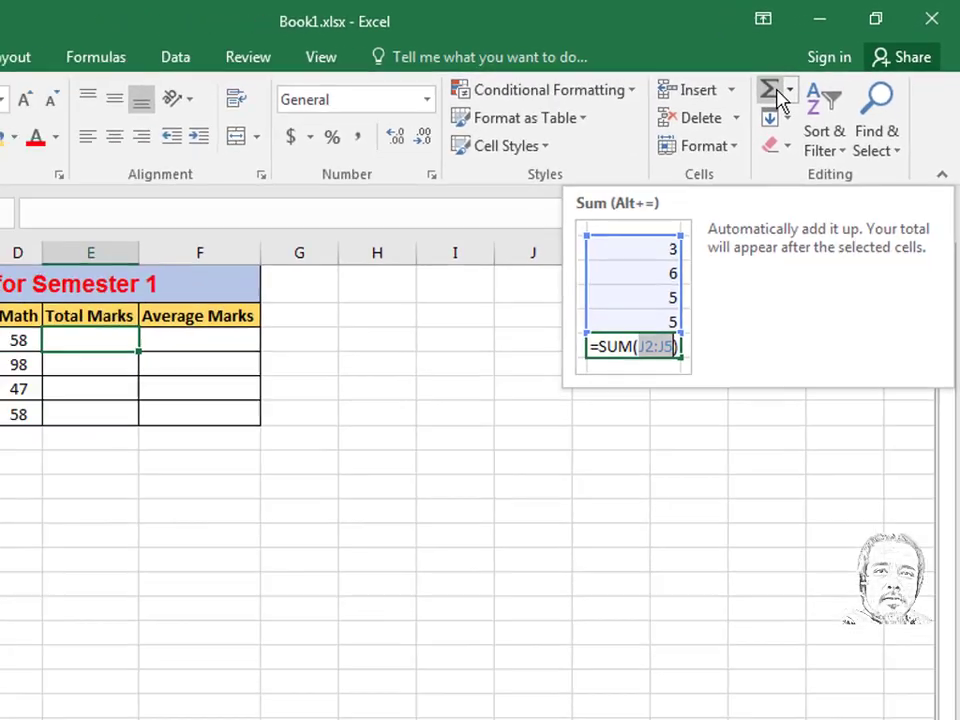
pyautogui.hotkey('alt', '=')
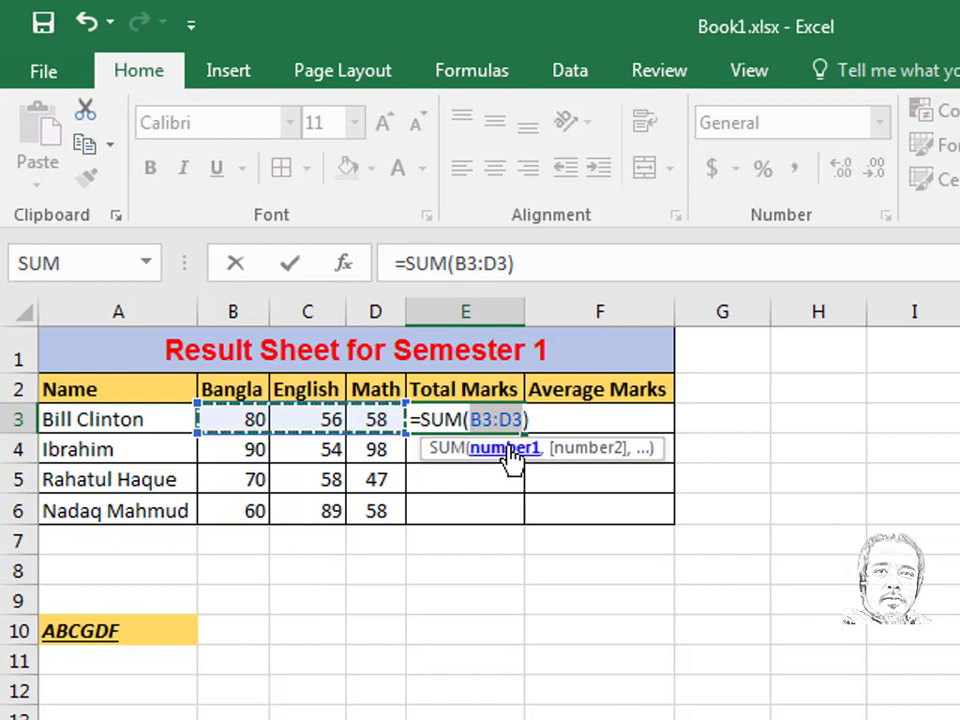
pyautogui.press('Return')
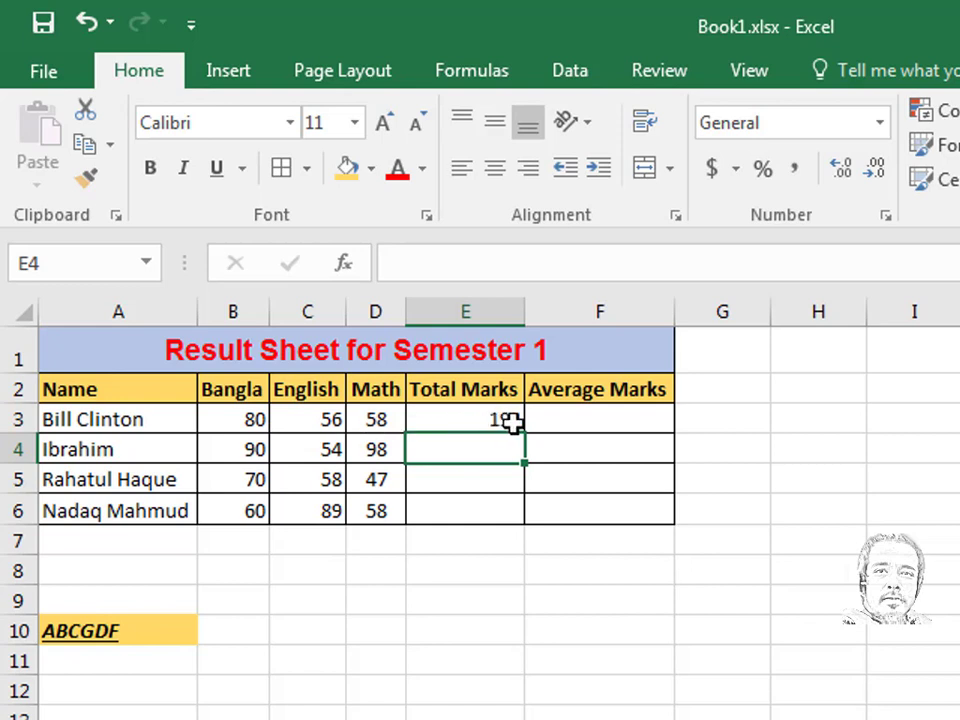
# - Change the first student's English mark in C3 to 90, raising the E3 total to 228
pyautogui.click(315, 428)
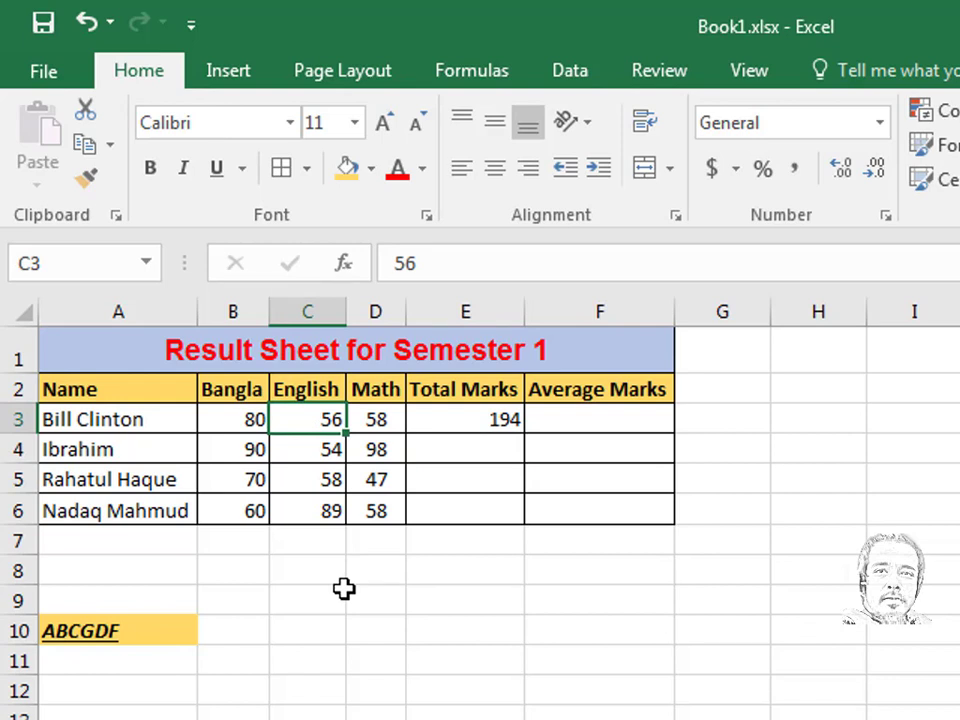
pyautogui.write('90')
pyautogui.press('Return')
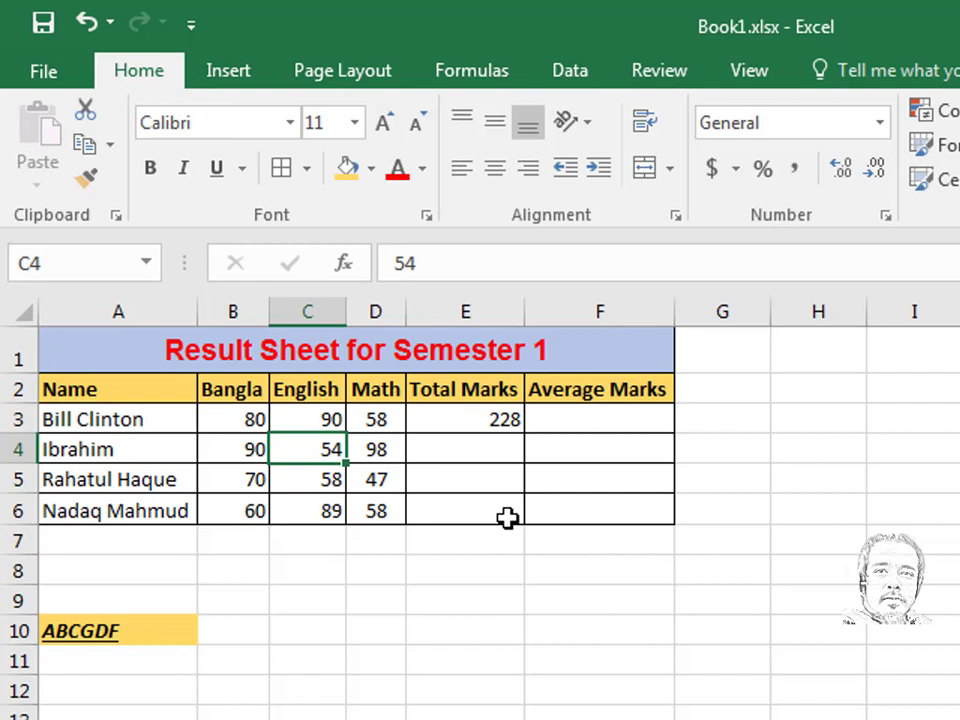
# - Copy E3's SUM formula into E4:E6, giving totals 242, 175 and 207
pyautogui.click(503, 421)
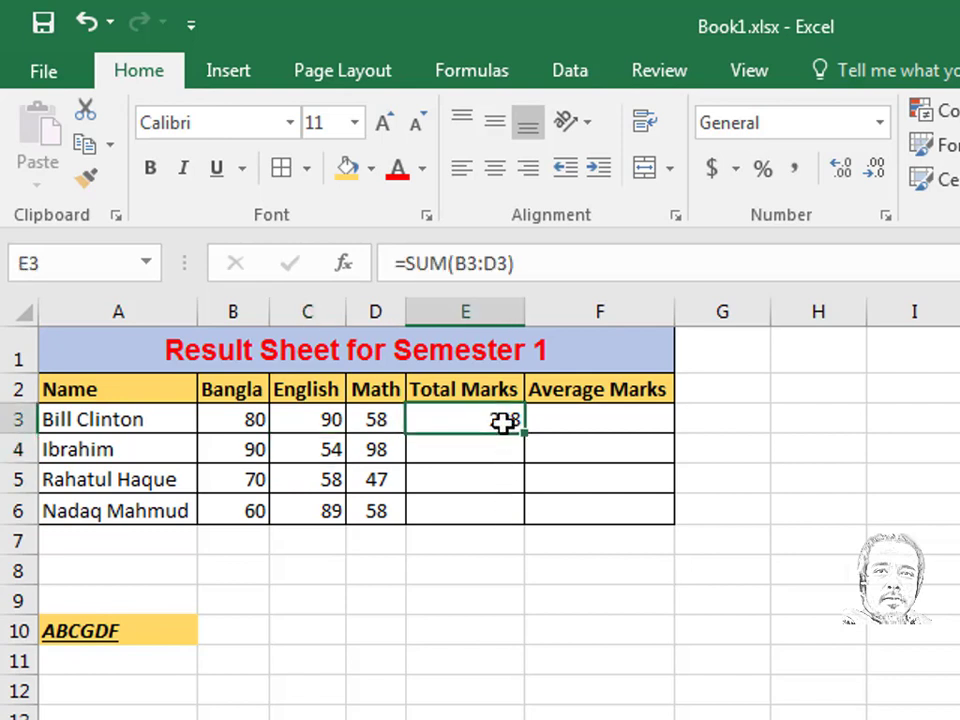
pyautogui.rightClick(503, 423)
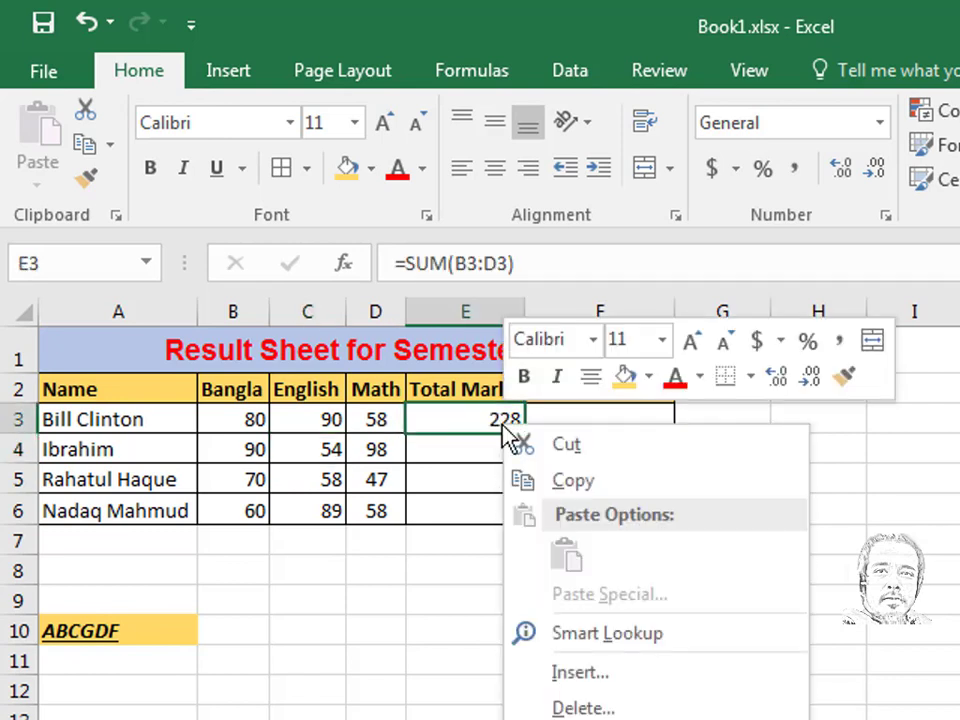
pyautogui.click(563, 486)
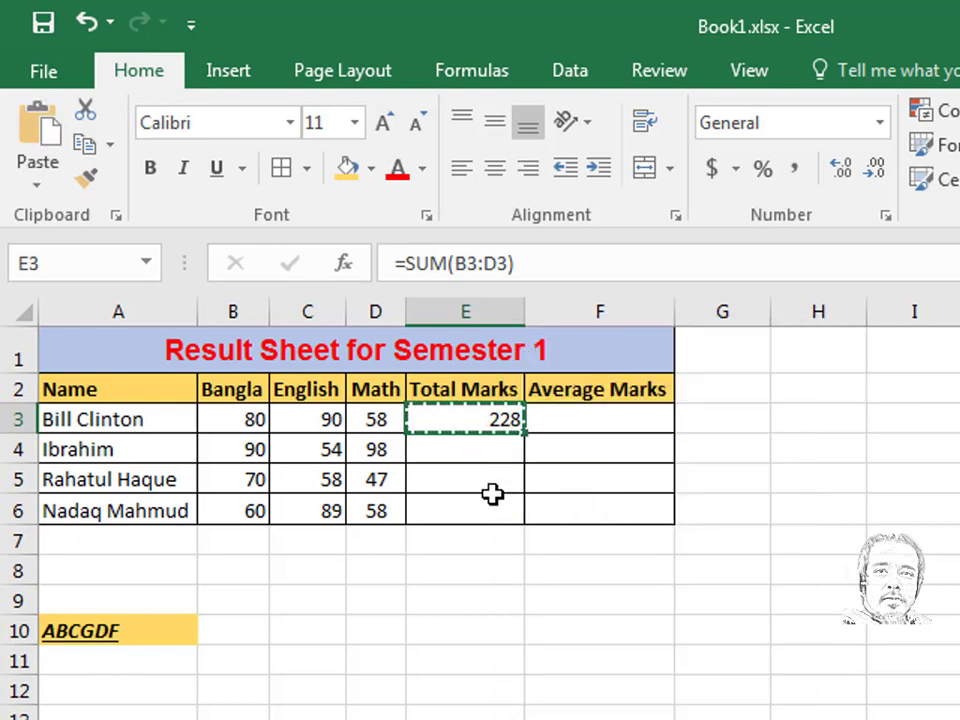
pyautogui.moveTo(495, 452); pyautogui.dragTo(501, 510)
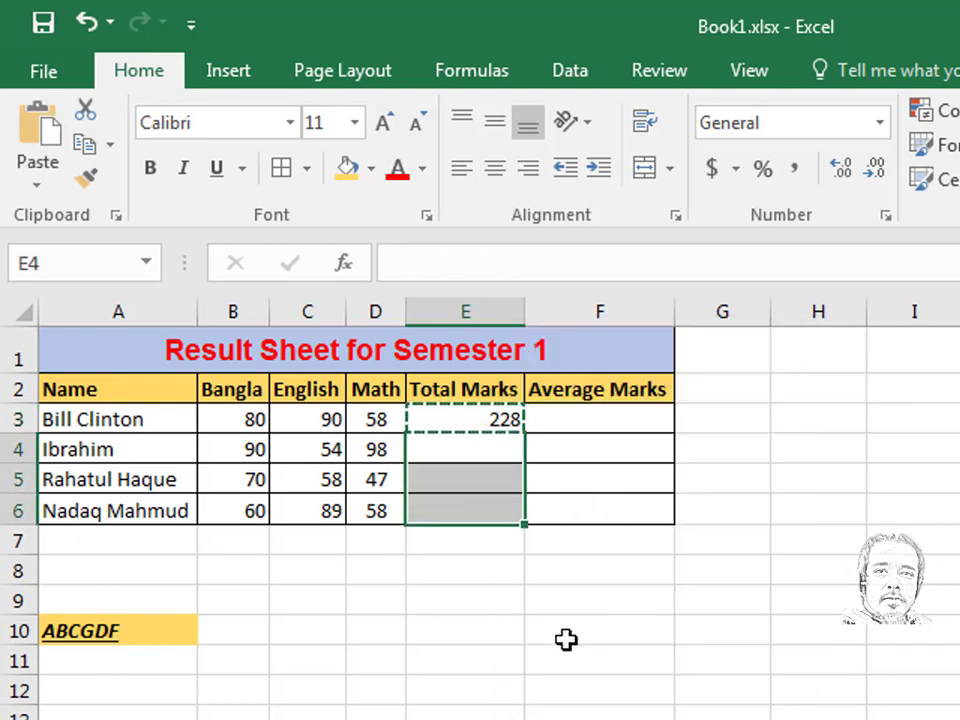
pyautogui.hotkey('ctrl', 'v')
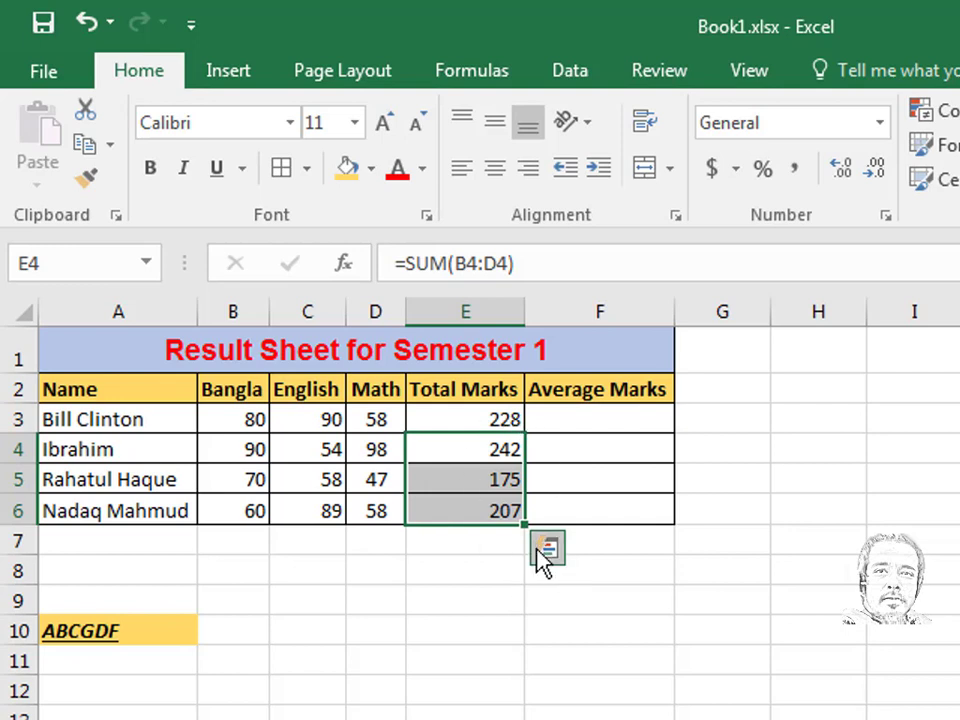
pyautogui.click(580, 420)
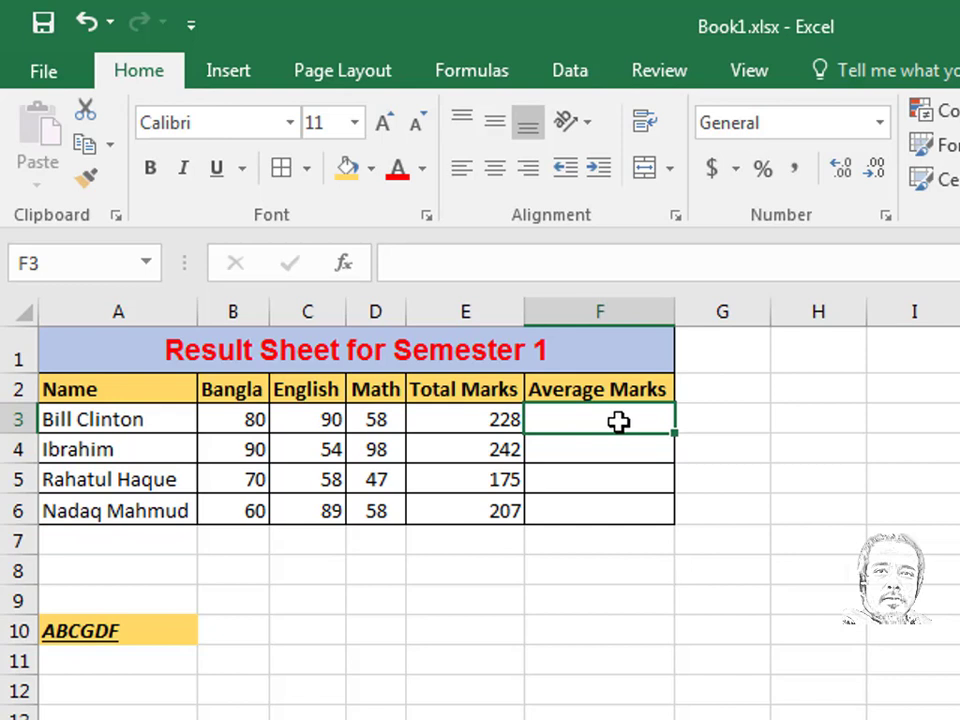
# - Enter =AVERAGE(B3:D3) in F3, showing the first student's average of 76
pyautogui.write('=')
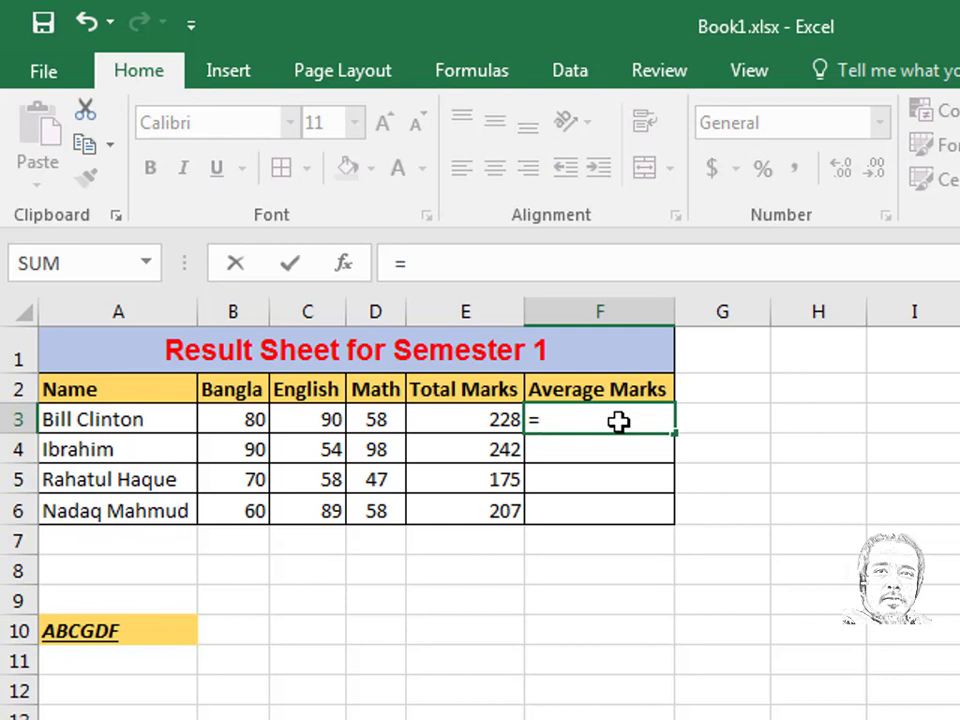
pyautogui.write('av')
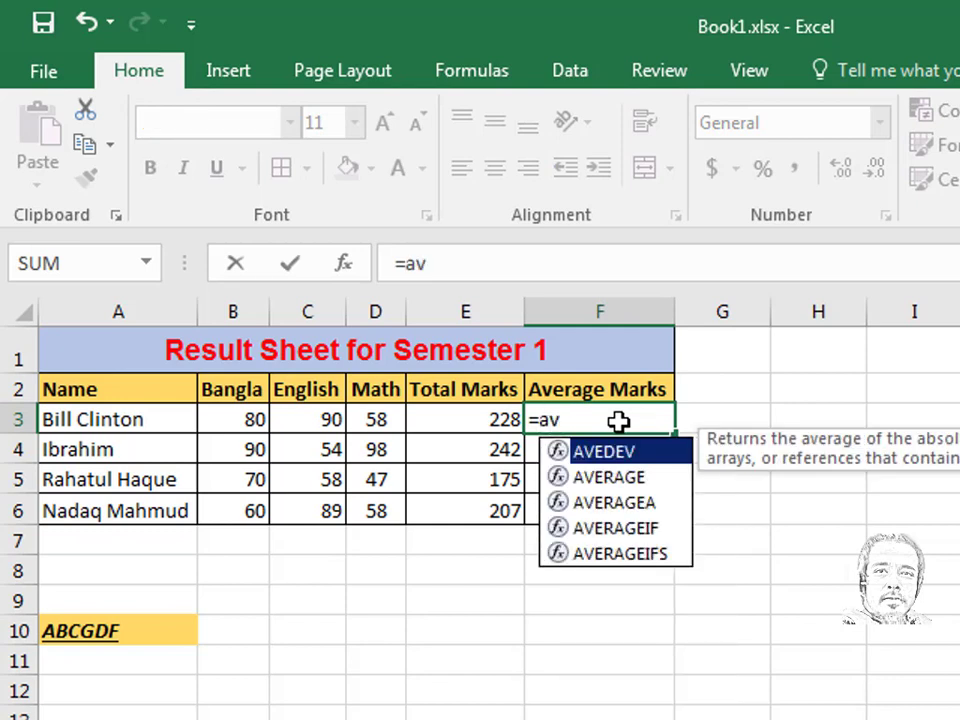
pyautogui.write('e')
pyautogui.press('Down')
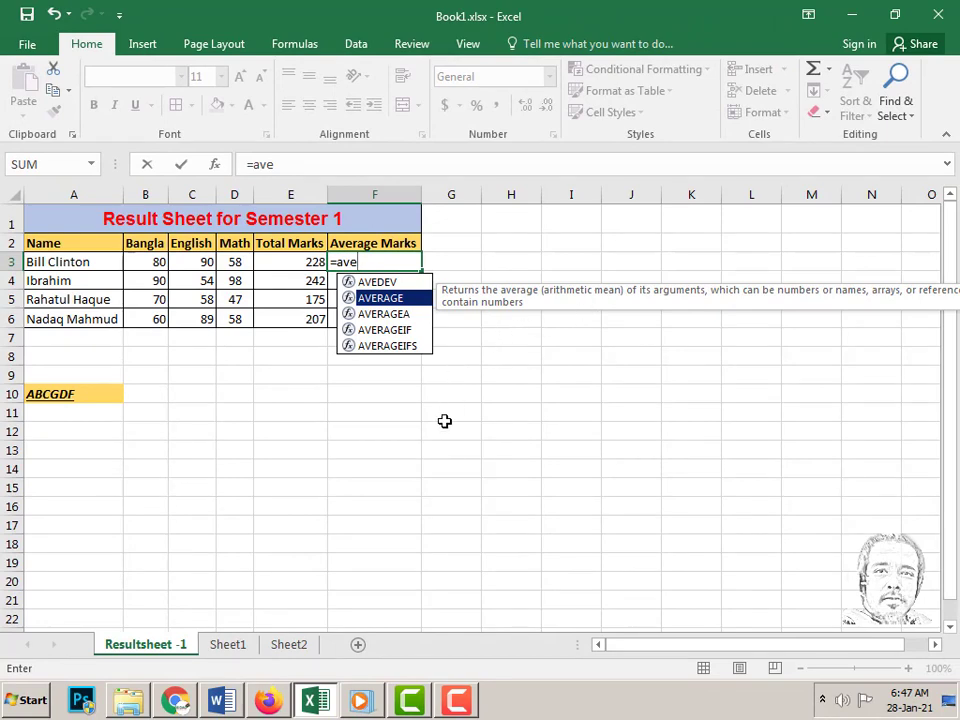
pyautogui.press('Tab')
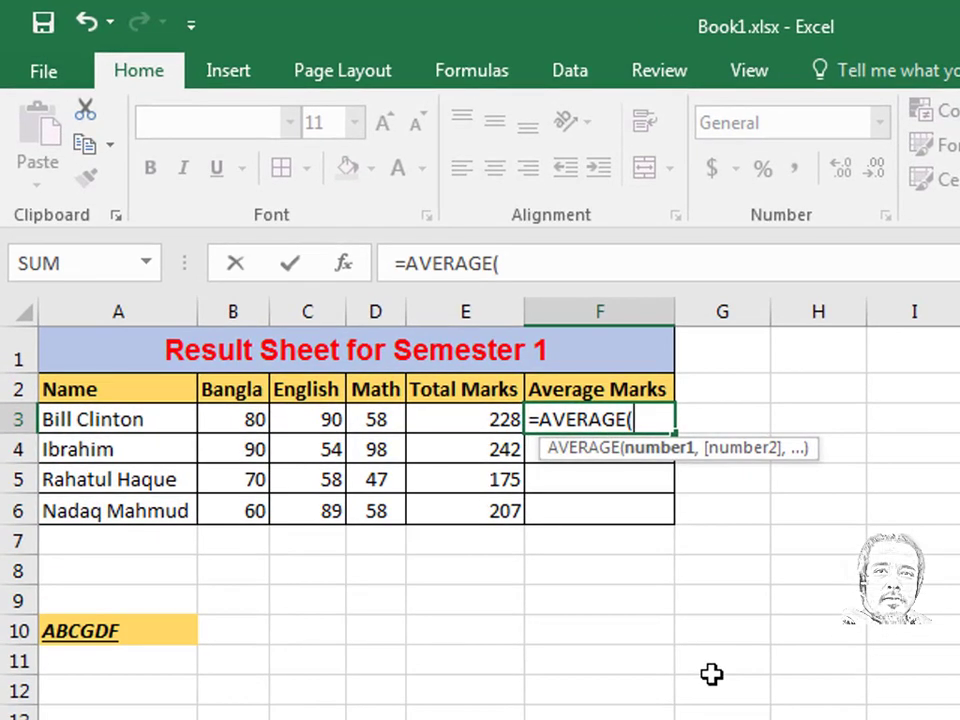
pyautogui.click(230, 420)
pyautogui.moveTo(273, 420); pyautogui.dragTo(374, 420)
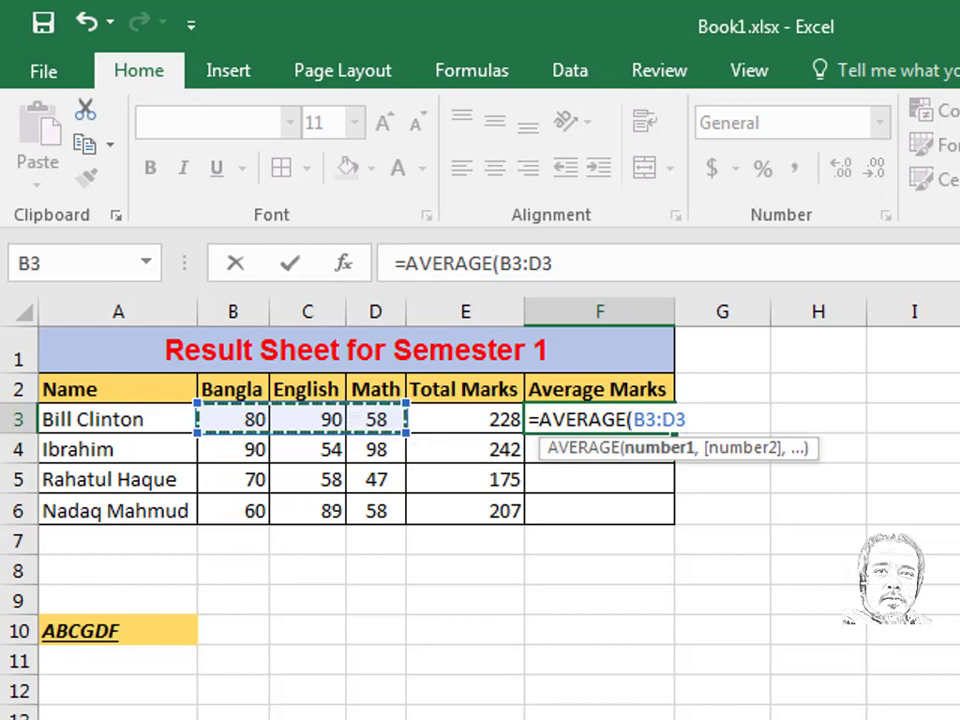
pyautogui.write(')')
pyautogui.press('Return')
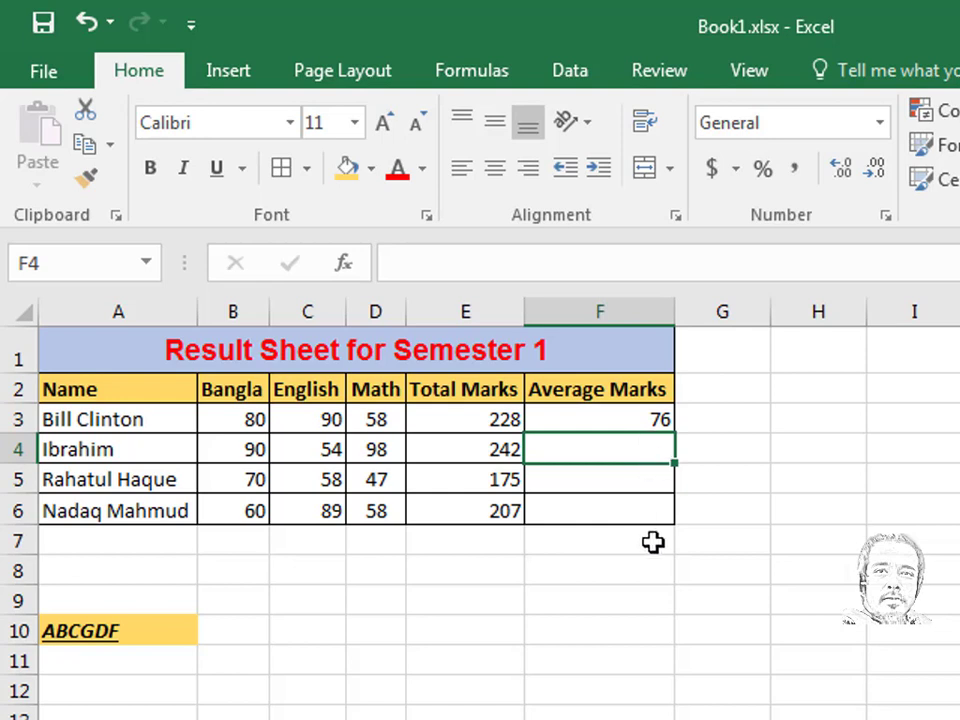
pyautogui.click(656, 421)
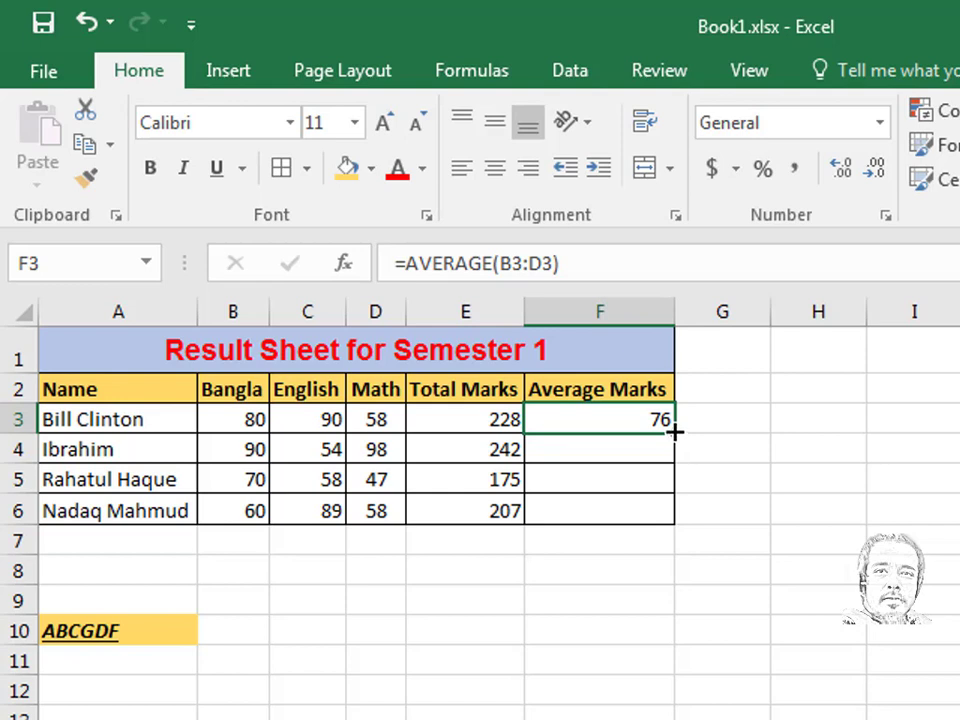
# - Fill F3's average formula down to F6, giving 80.66666667, 58.33333333 and 69
pyautogui.moveTo(675, 433); pyautogui.dragTo(673, 516)
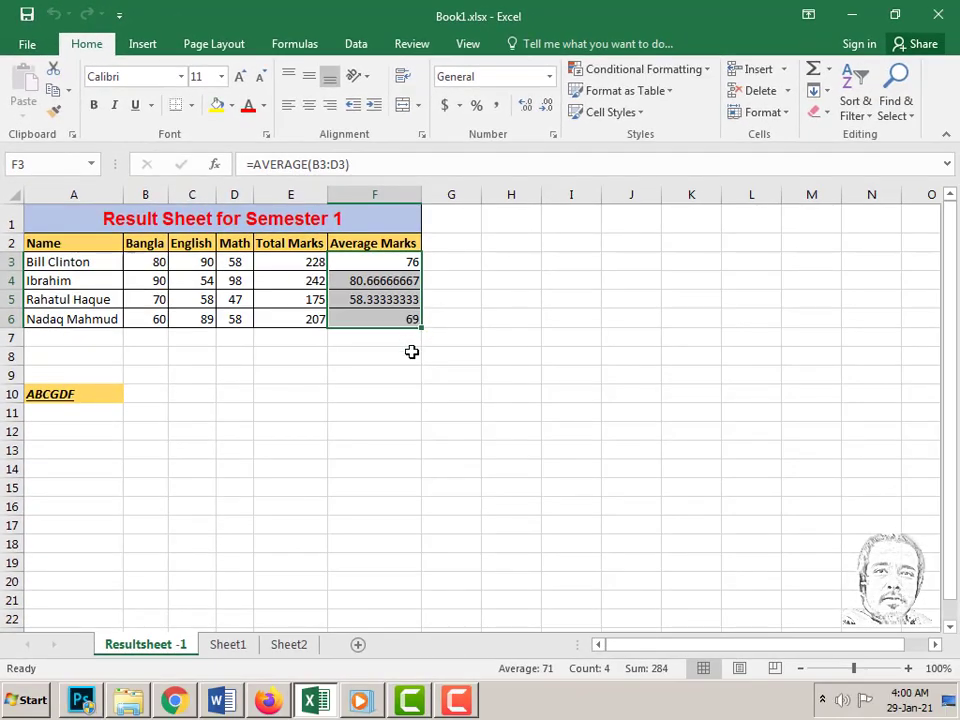
pyautogui.click(412, 353)
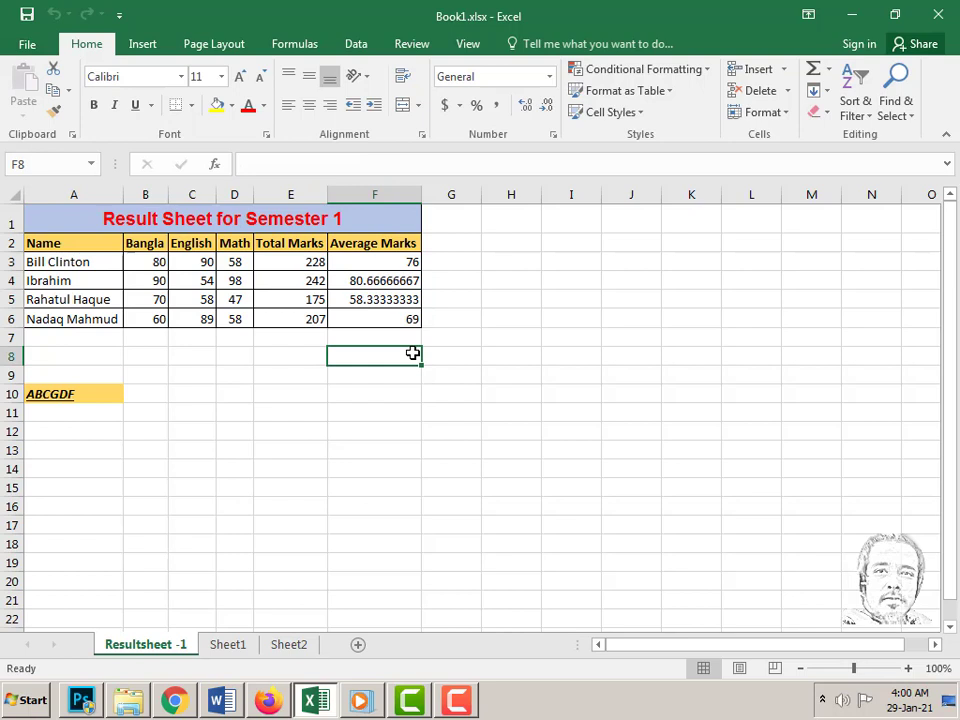